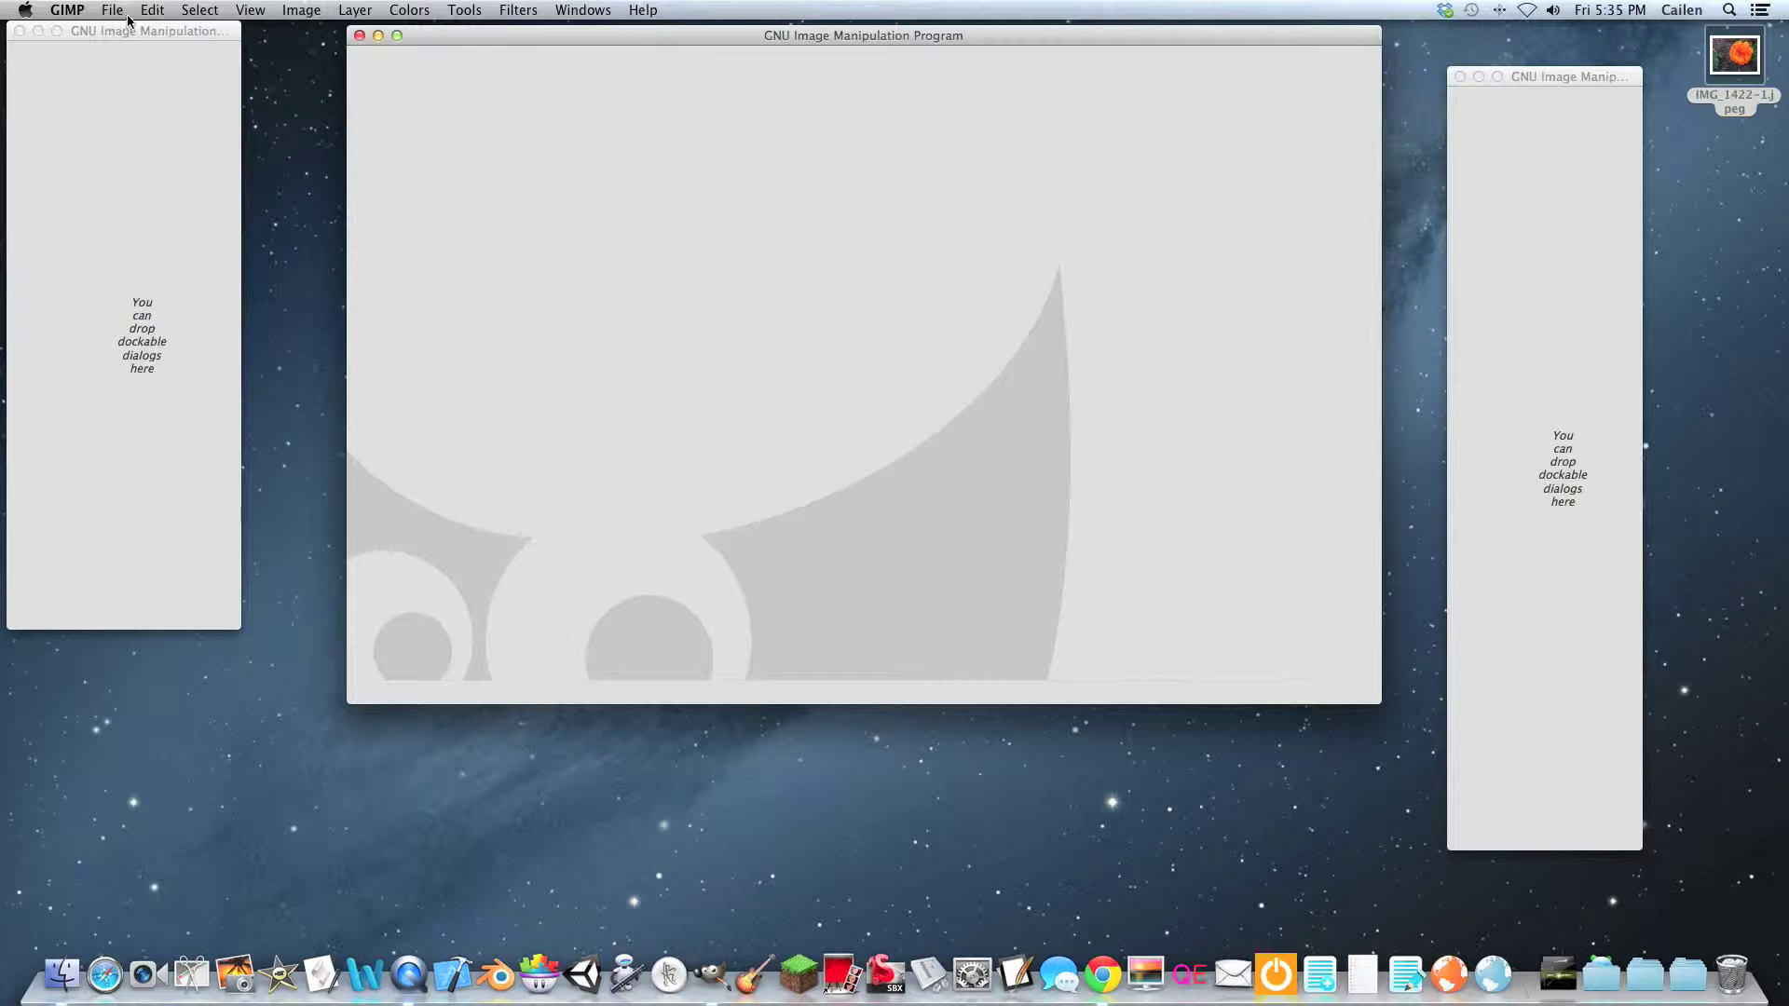
Open IMG_1422-1.jpeg from File > Open Recent.
click(111, 11)
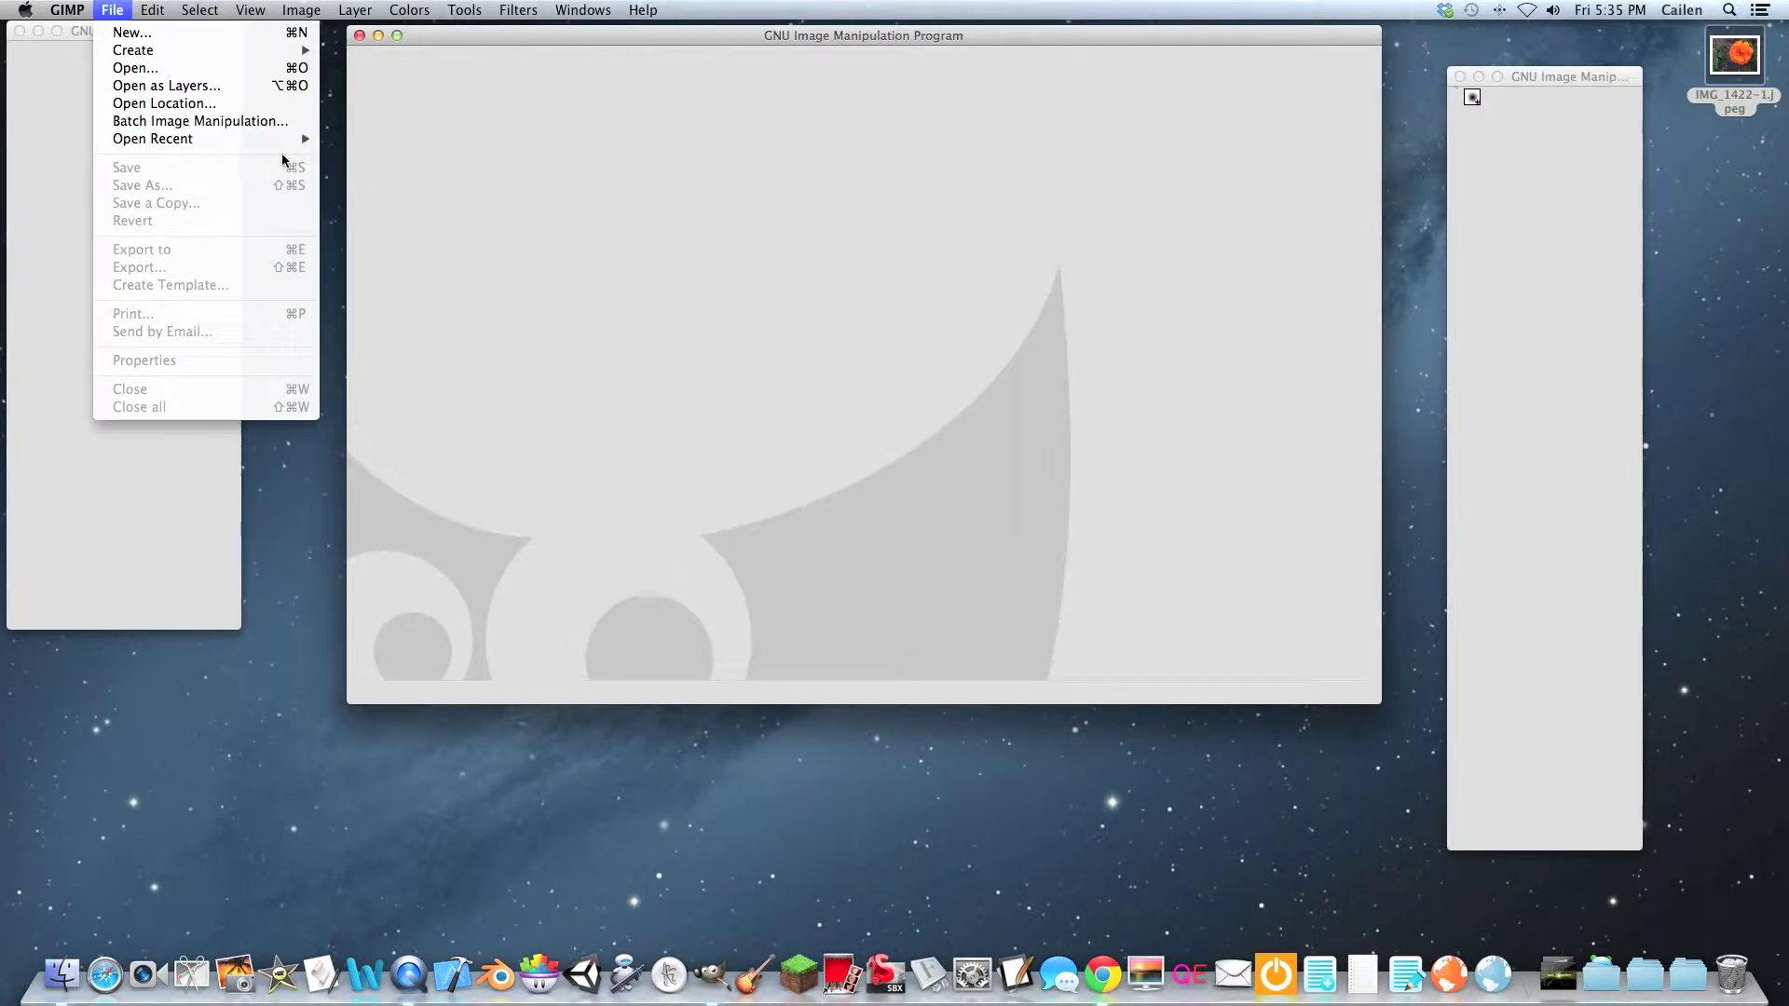
mouse_move(300, 141)
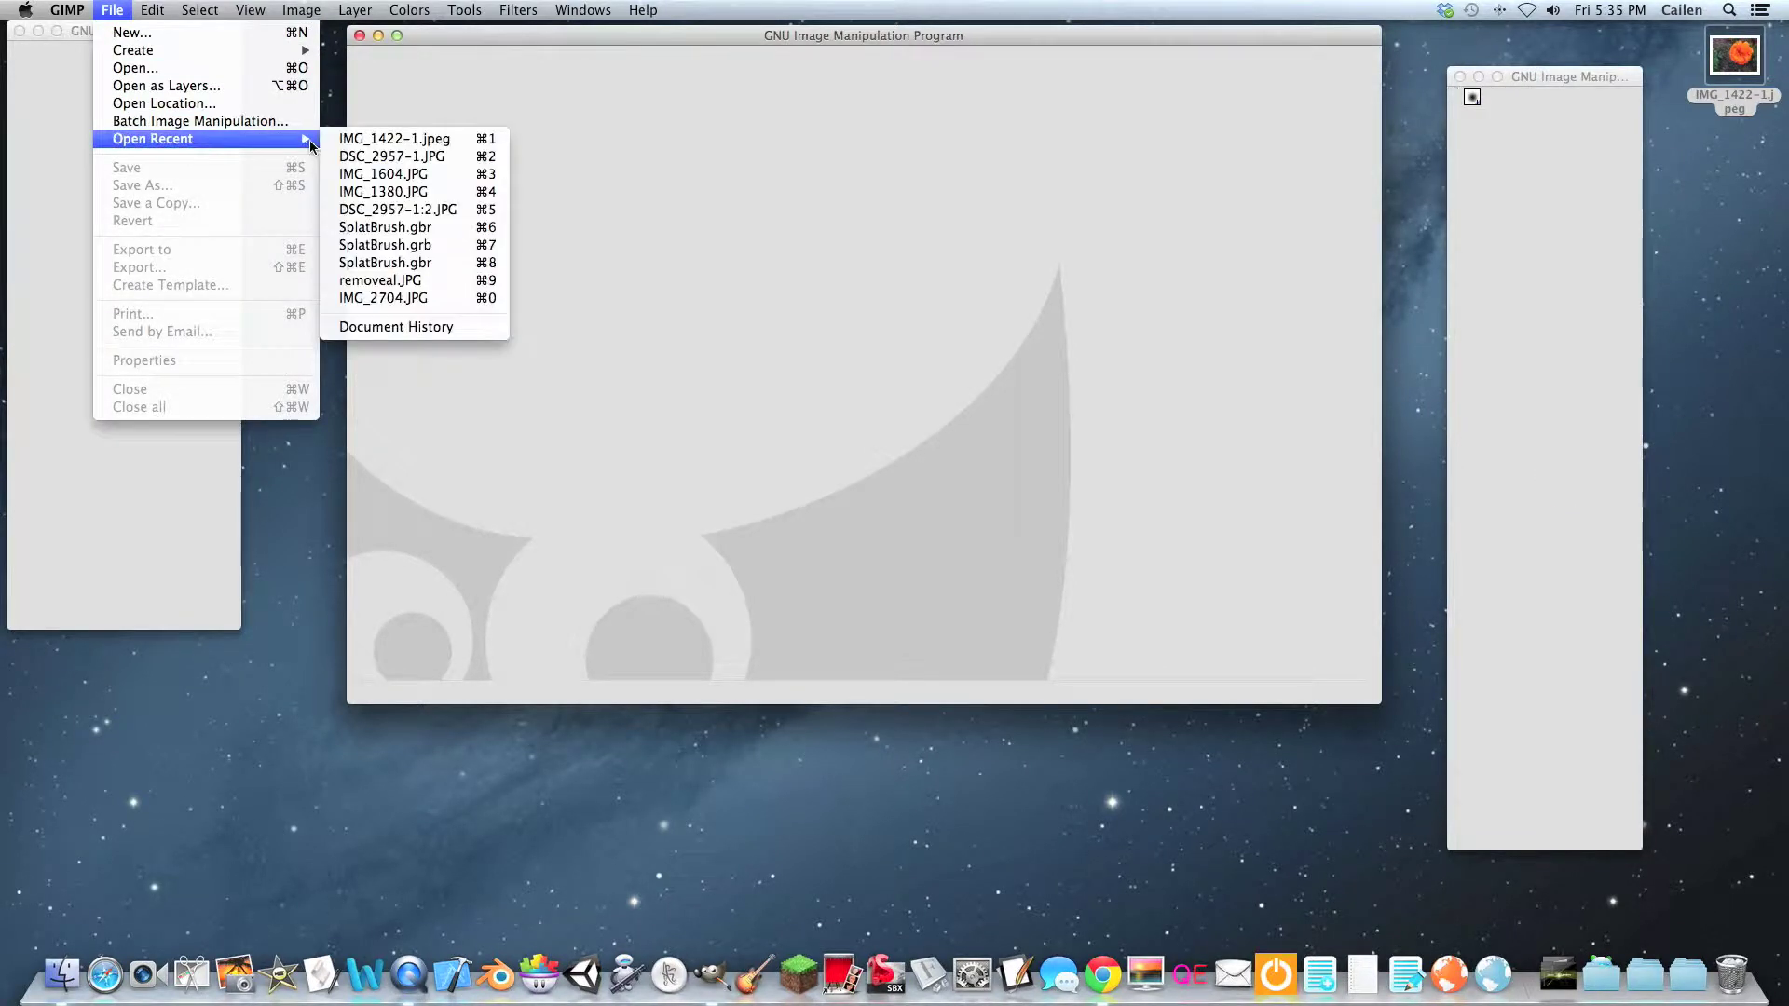
click(410, 145)
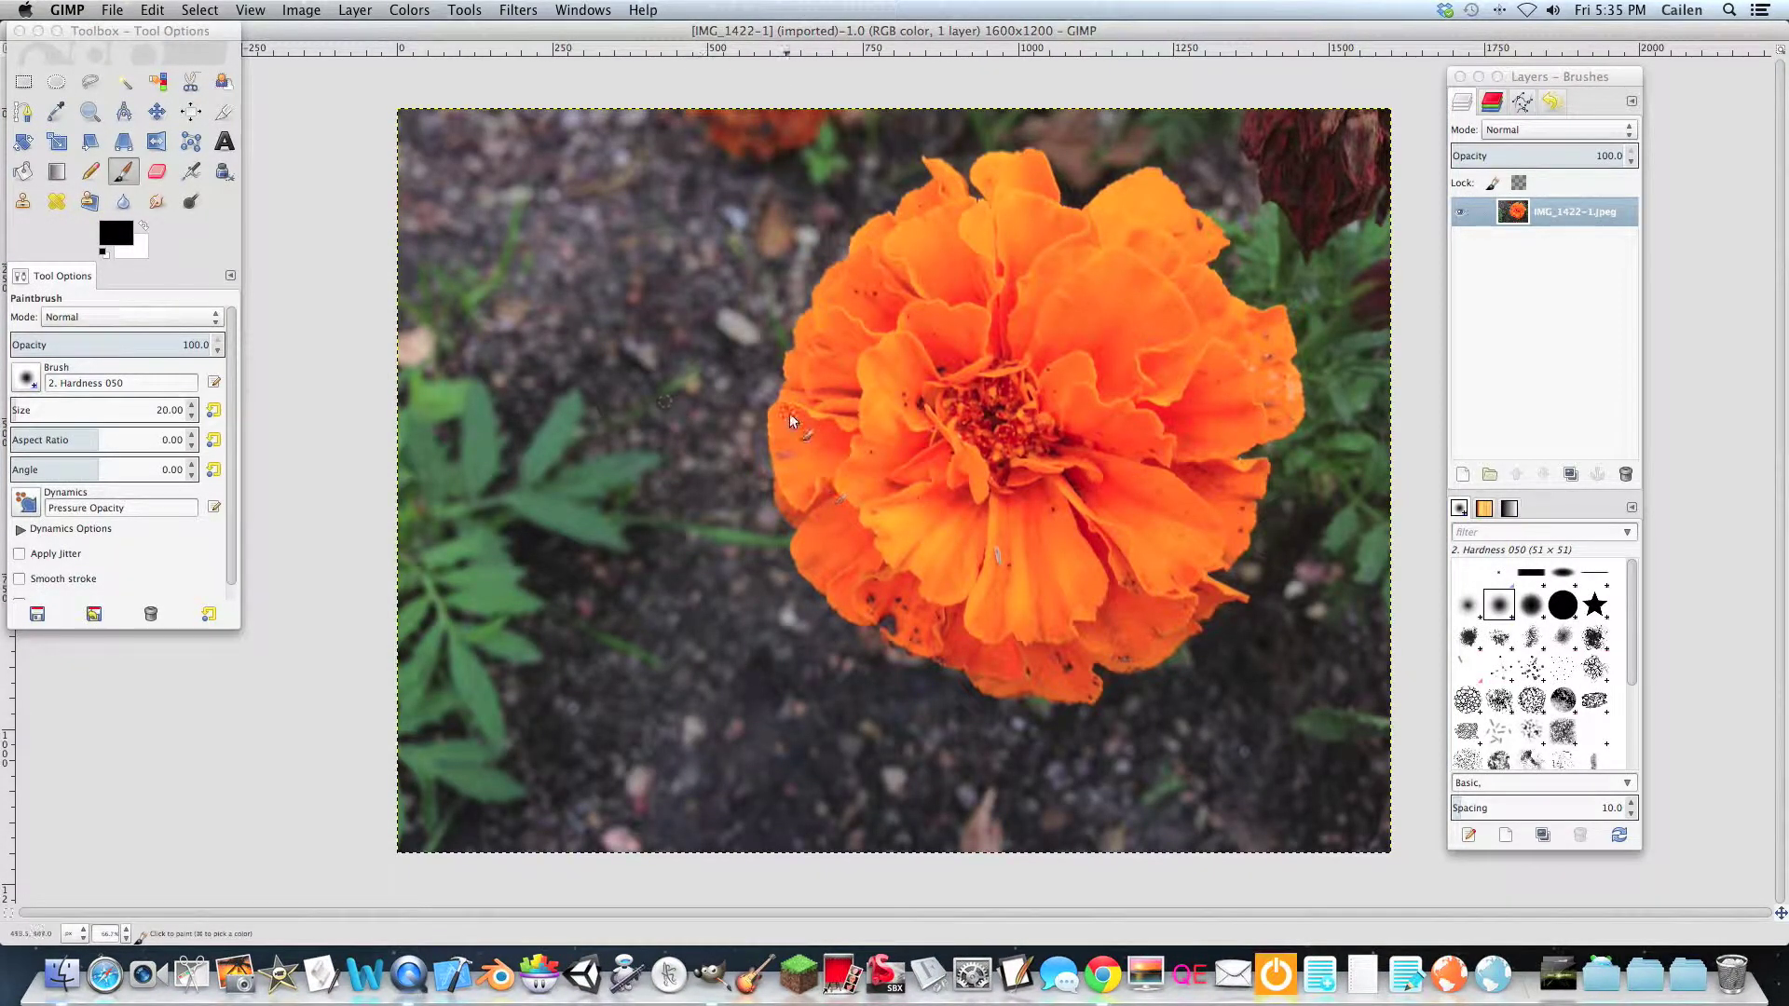
click(522, 9)
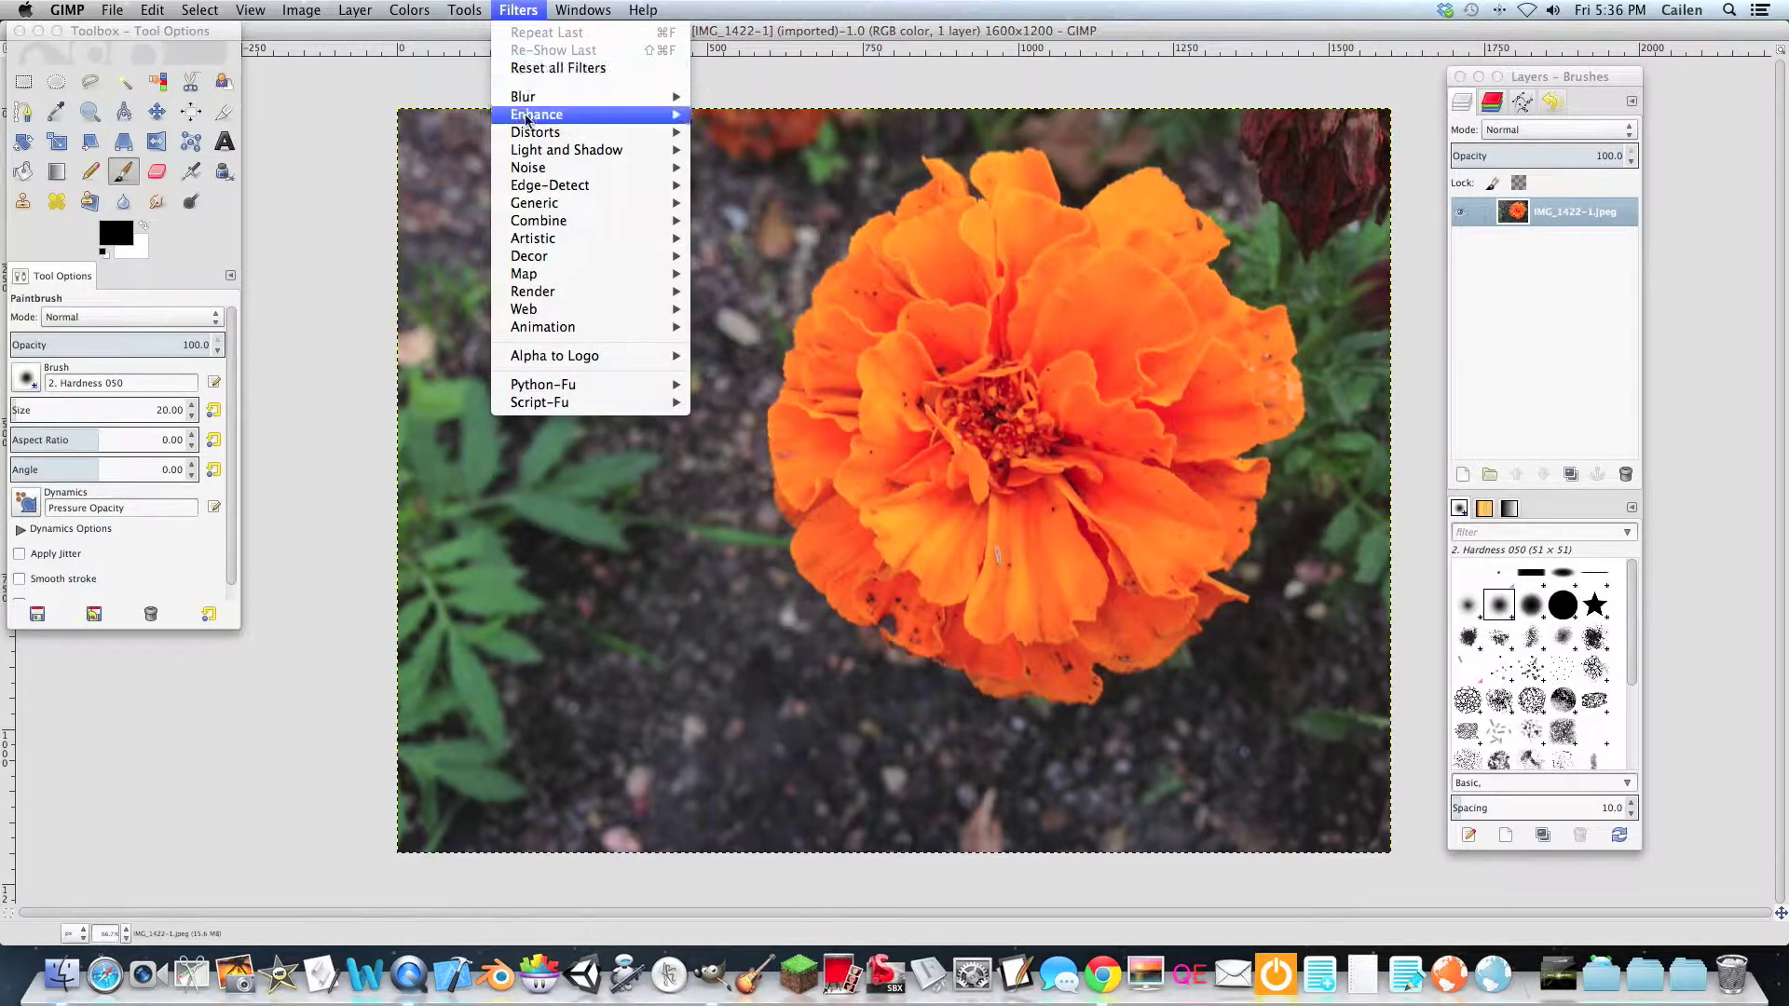
Open the Sharpen filter and pan its preview onto the flower.
mouse_move(526, 123)
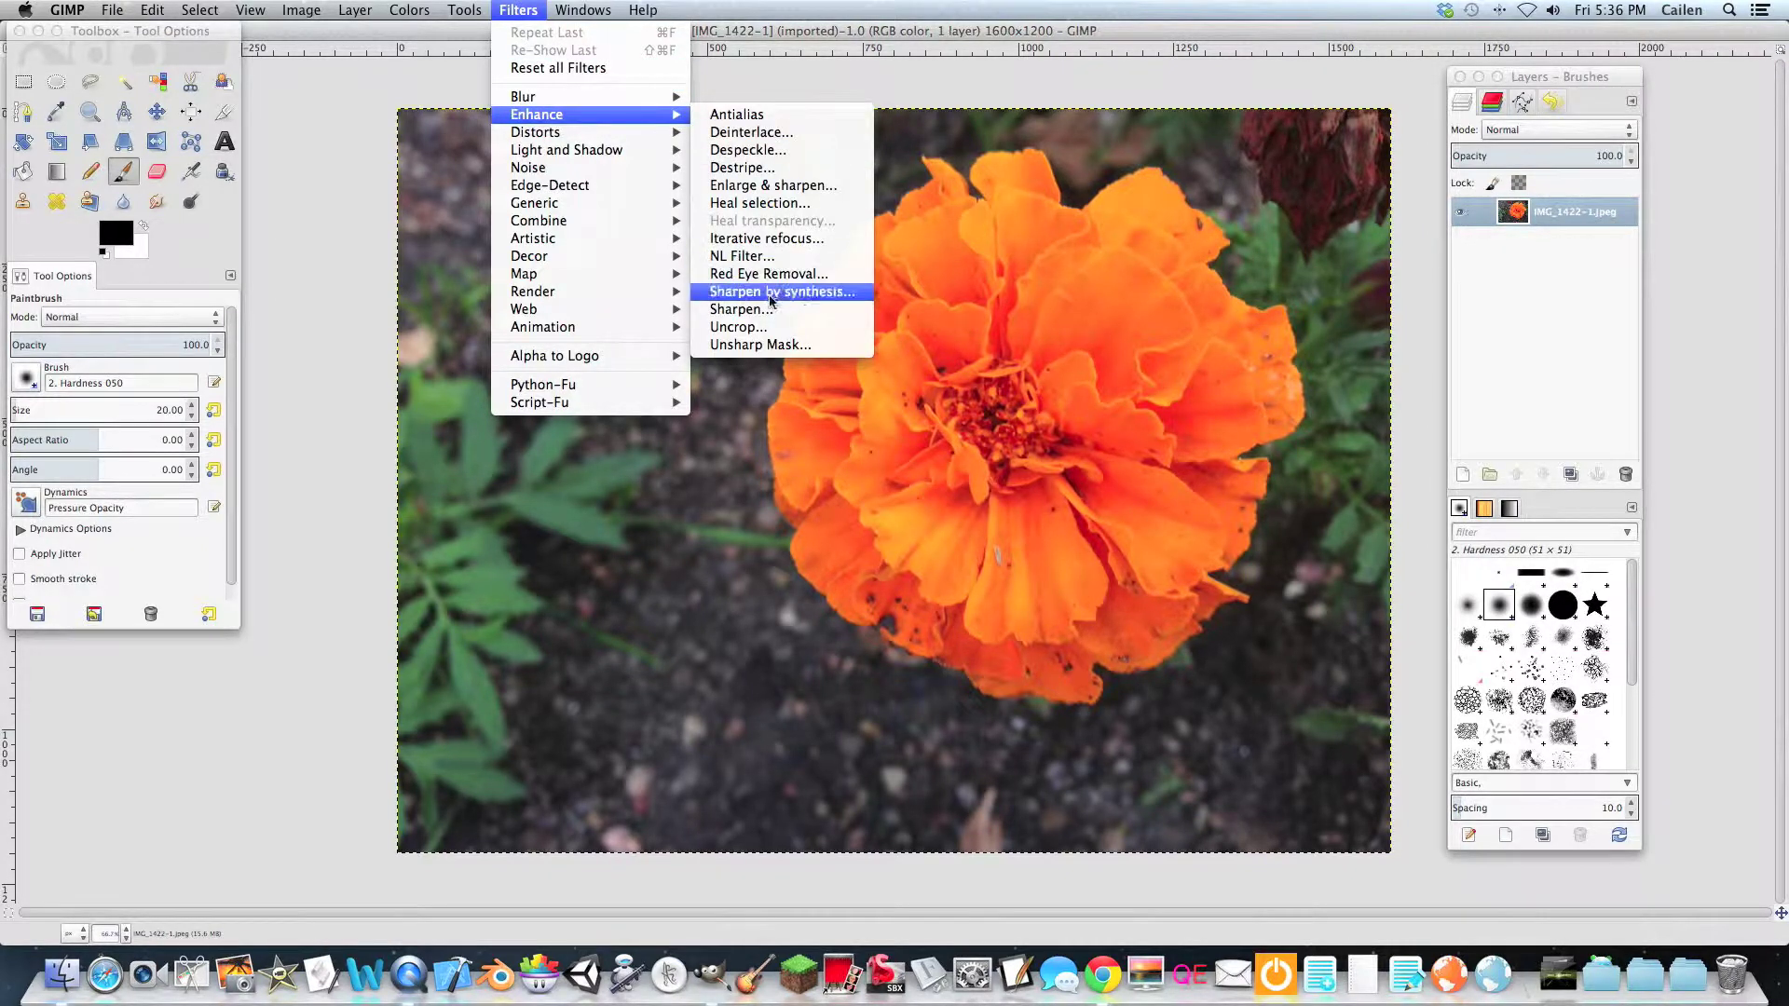
click(788, 326)
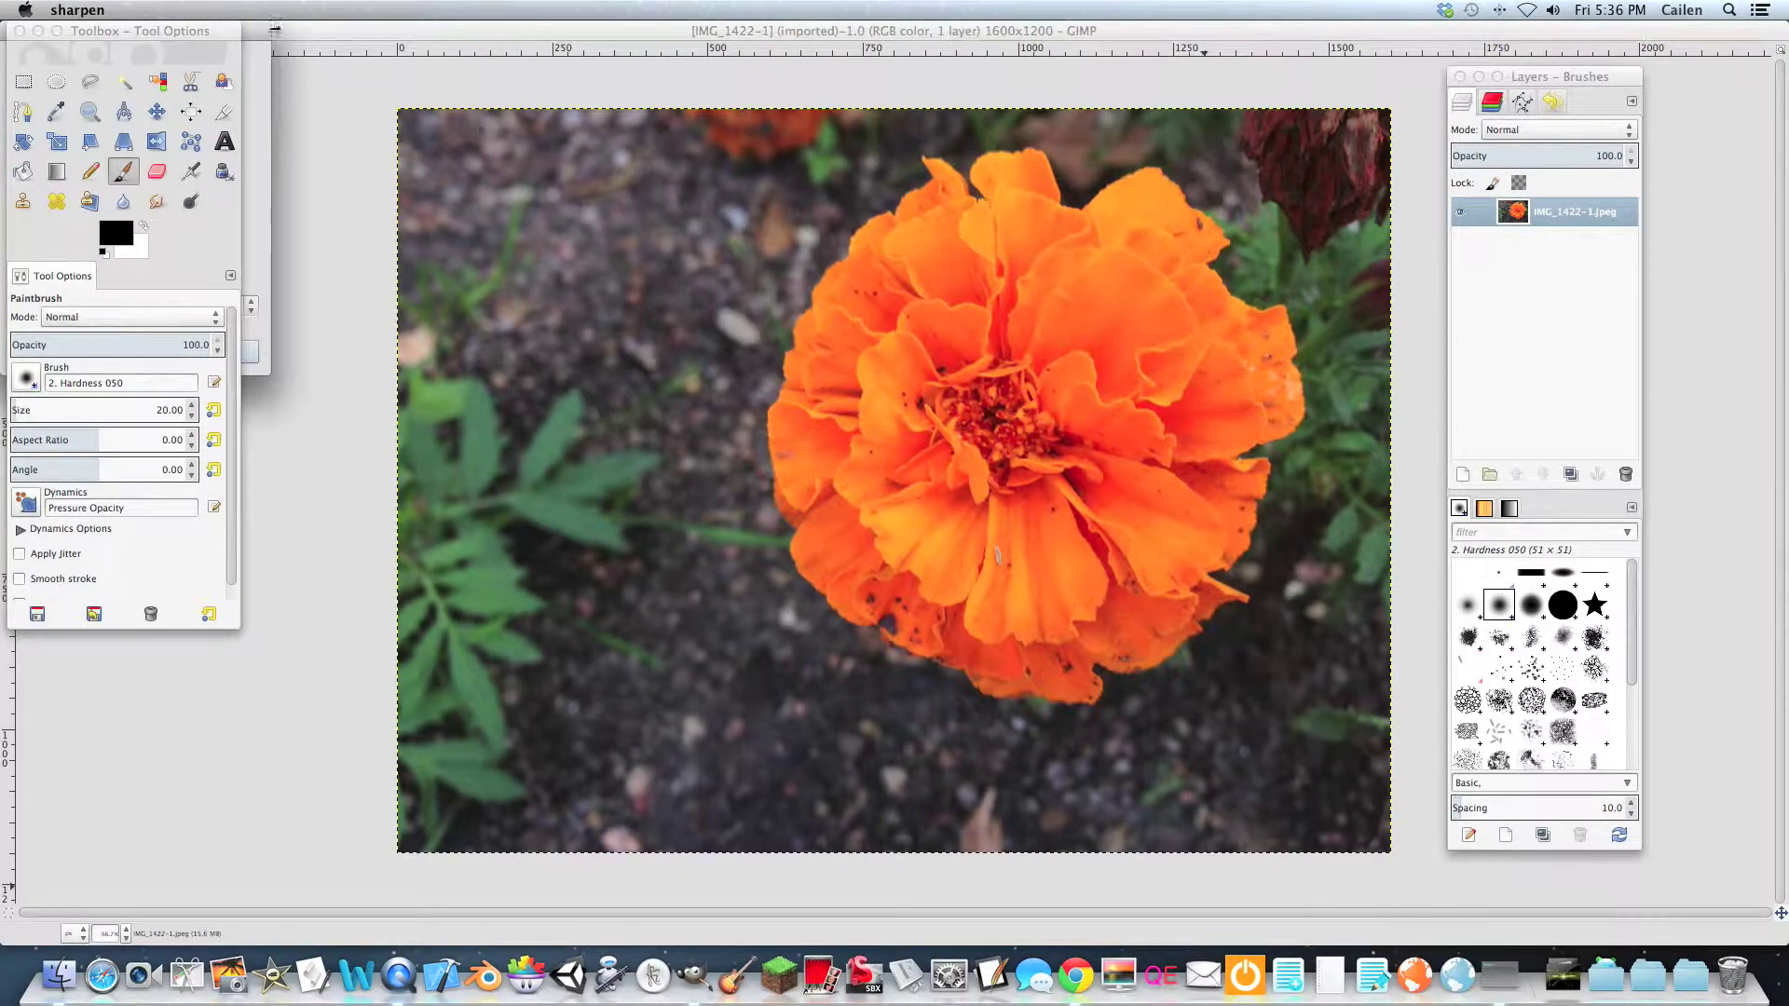
drag(509, 149, 881, 237)
mouse_move(745, 395)
mouse_down()
mouse_move(743, 376)
mouse_move(767, 380)
mouse_up()
scroll(767, 380, down, 10)
scroll(767, 380, left, 5)
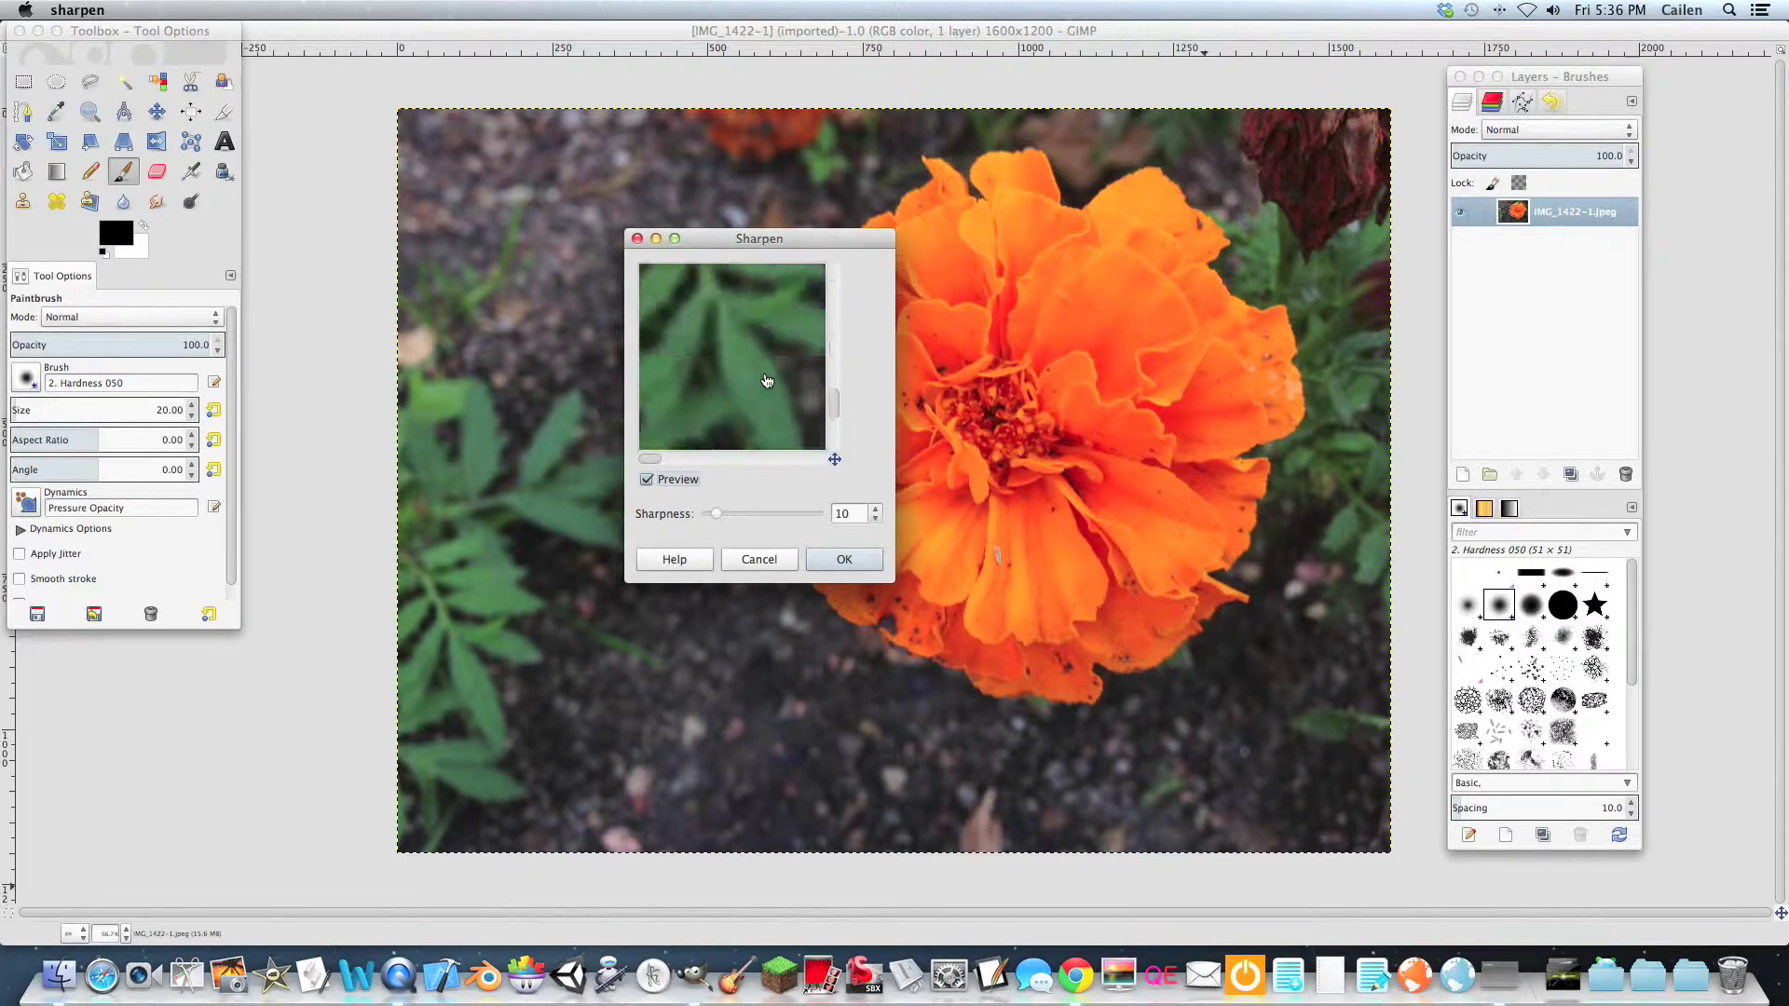
scroll(766, 380, up, 4)
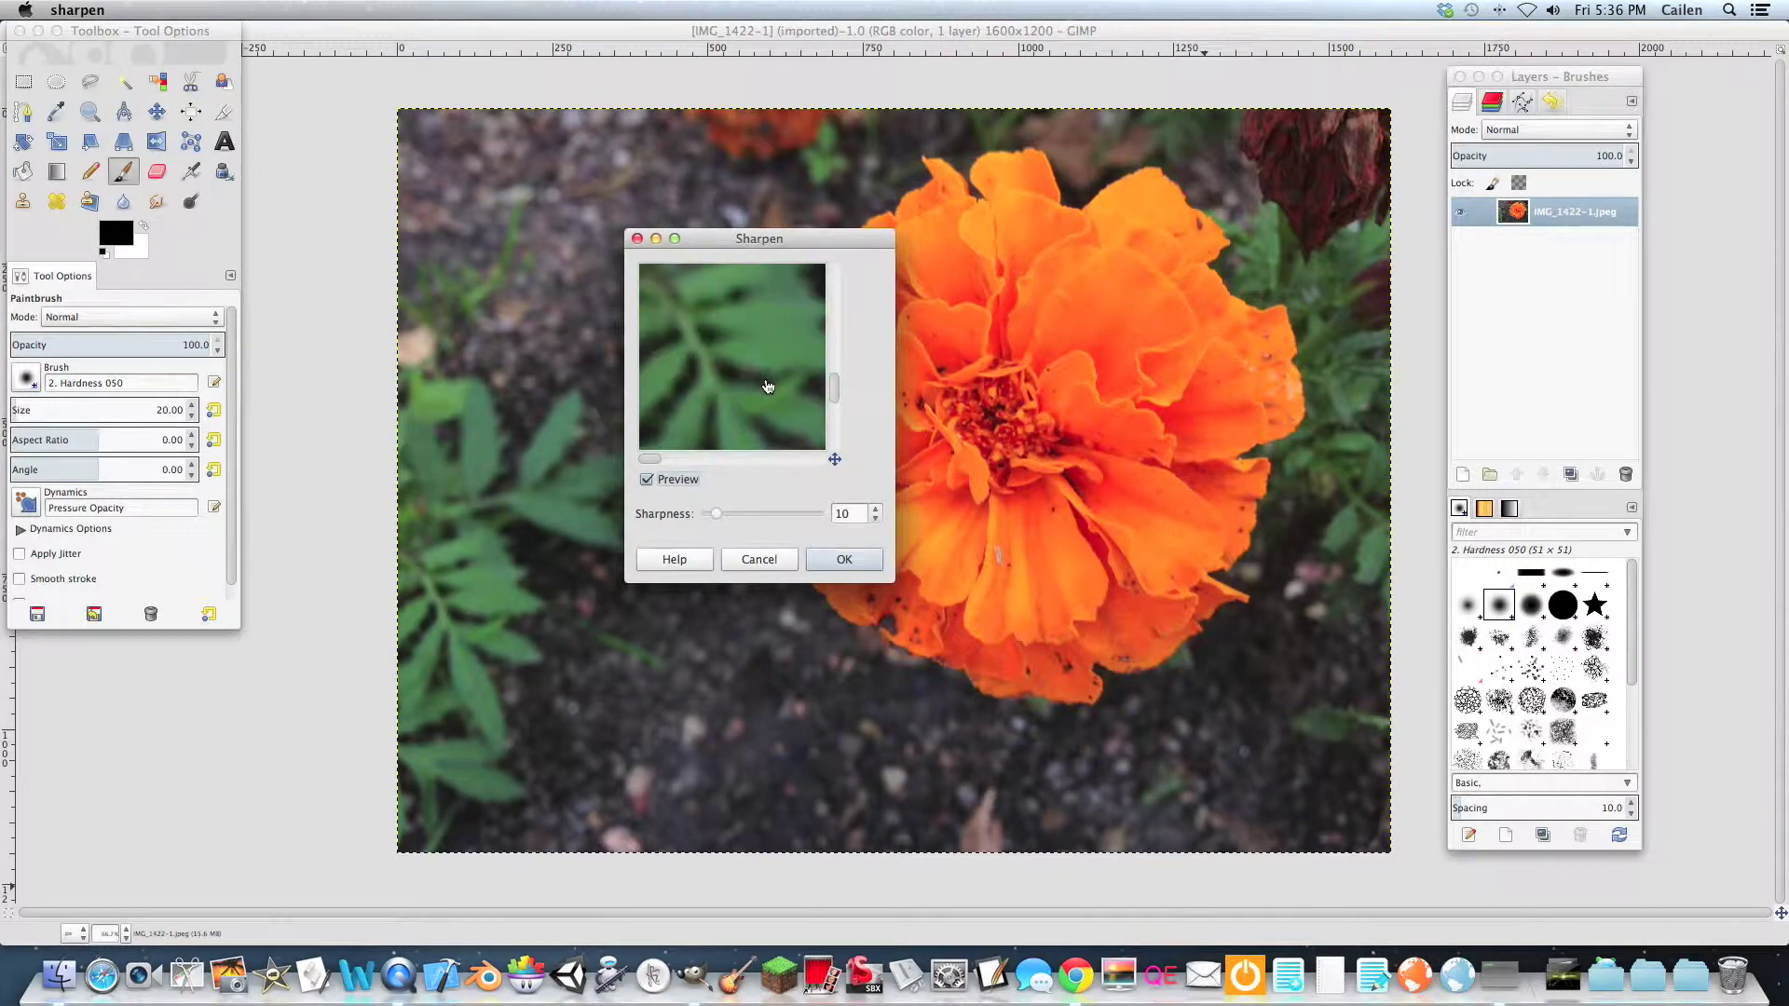
click(835, 458)
drag(834, 459, 884, 436)
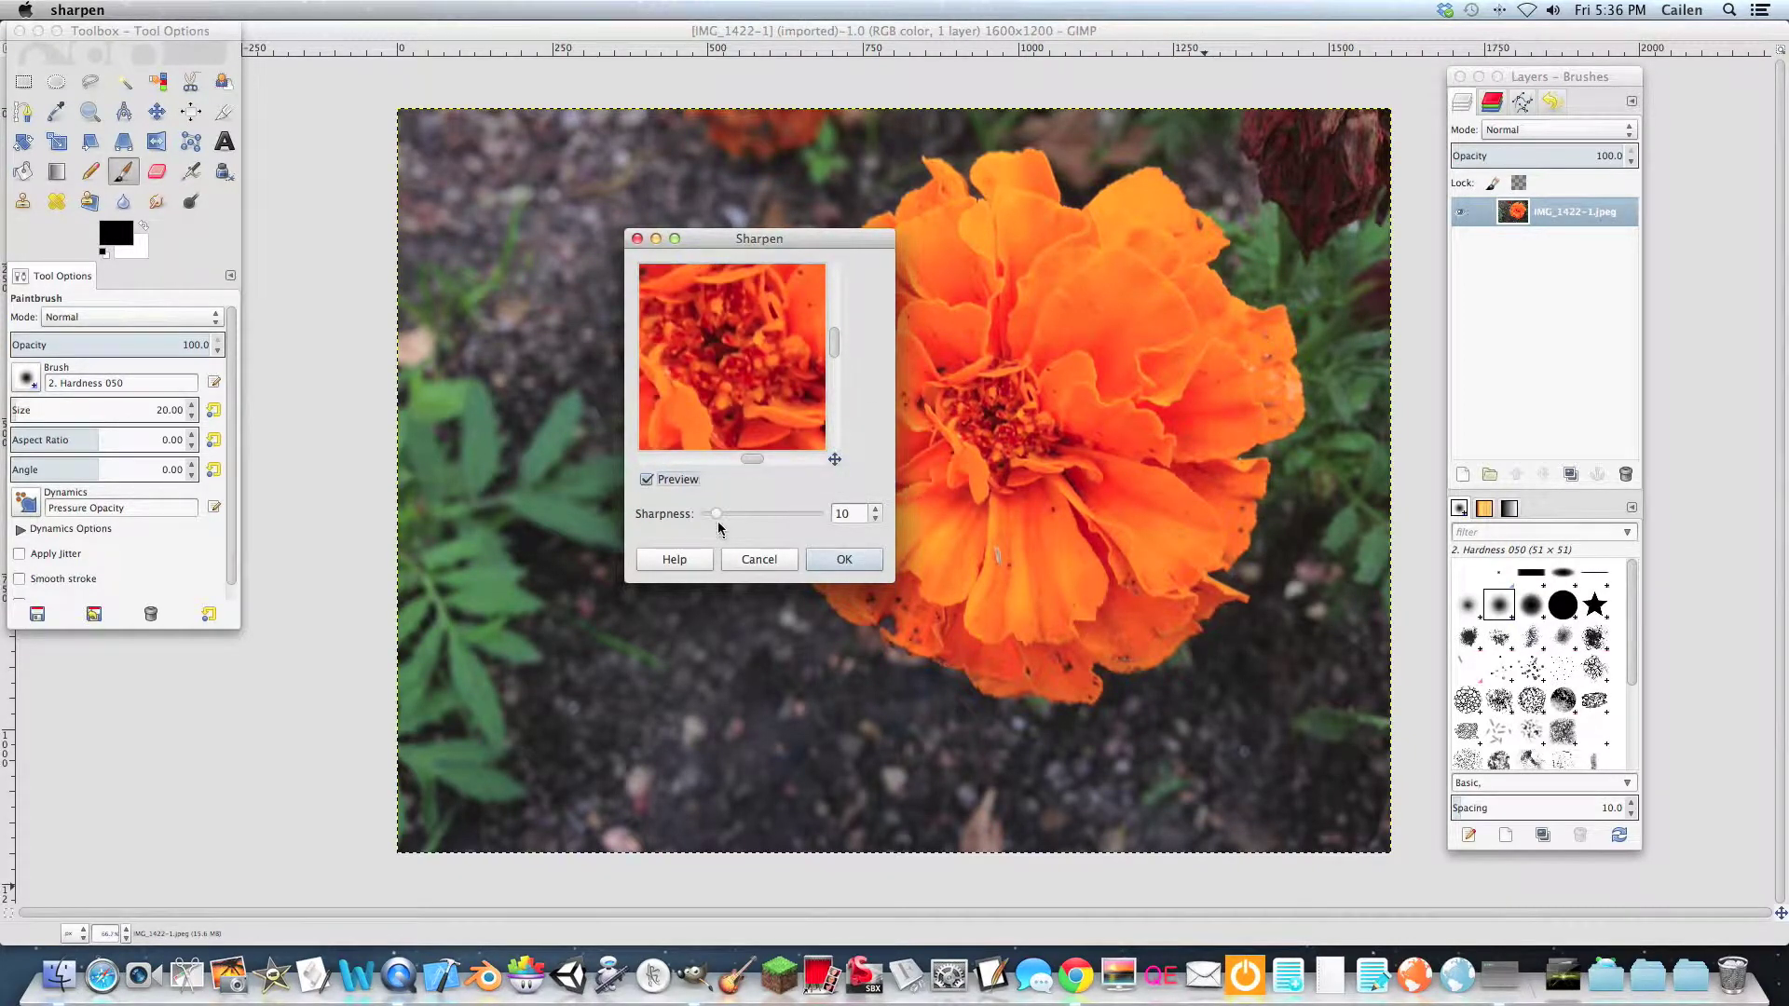
Set Sharpness to 70 and apply it to the photo.
drag(721, 520, 870, 515)
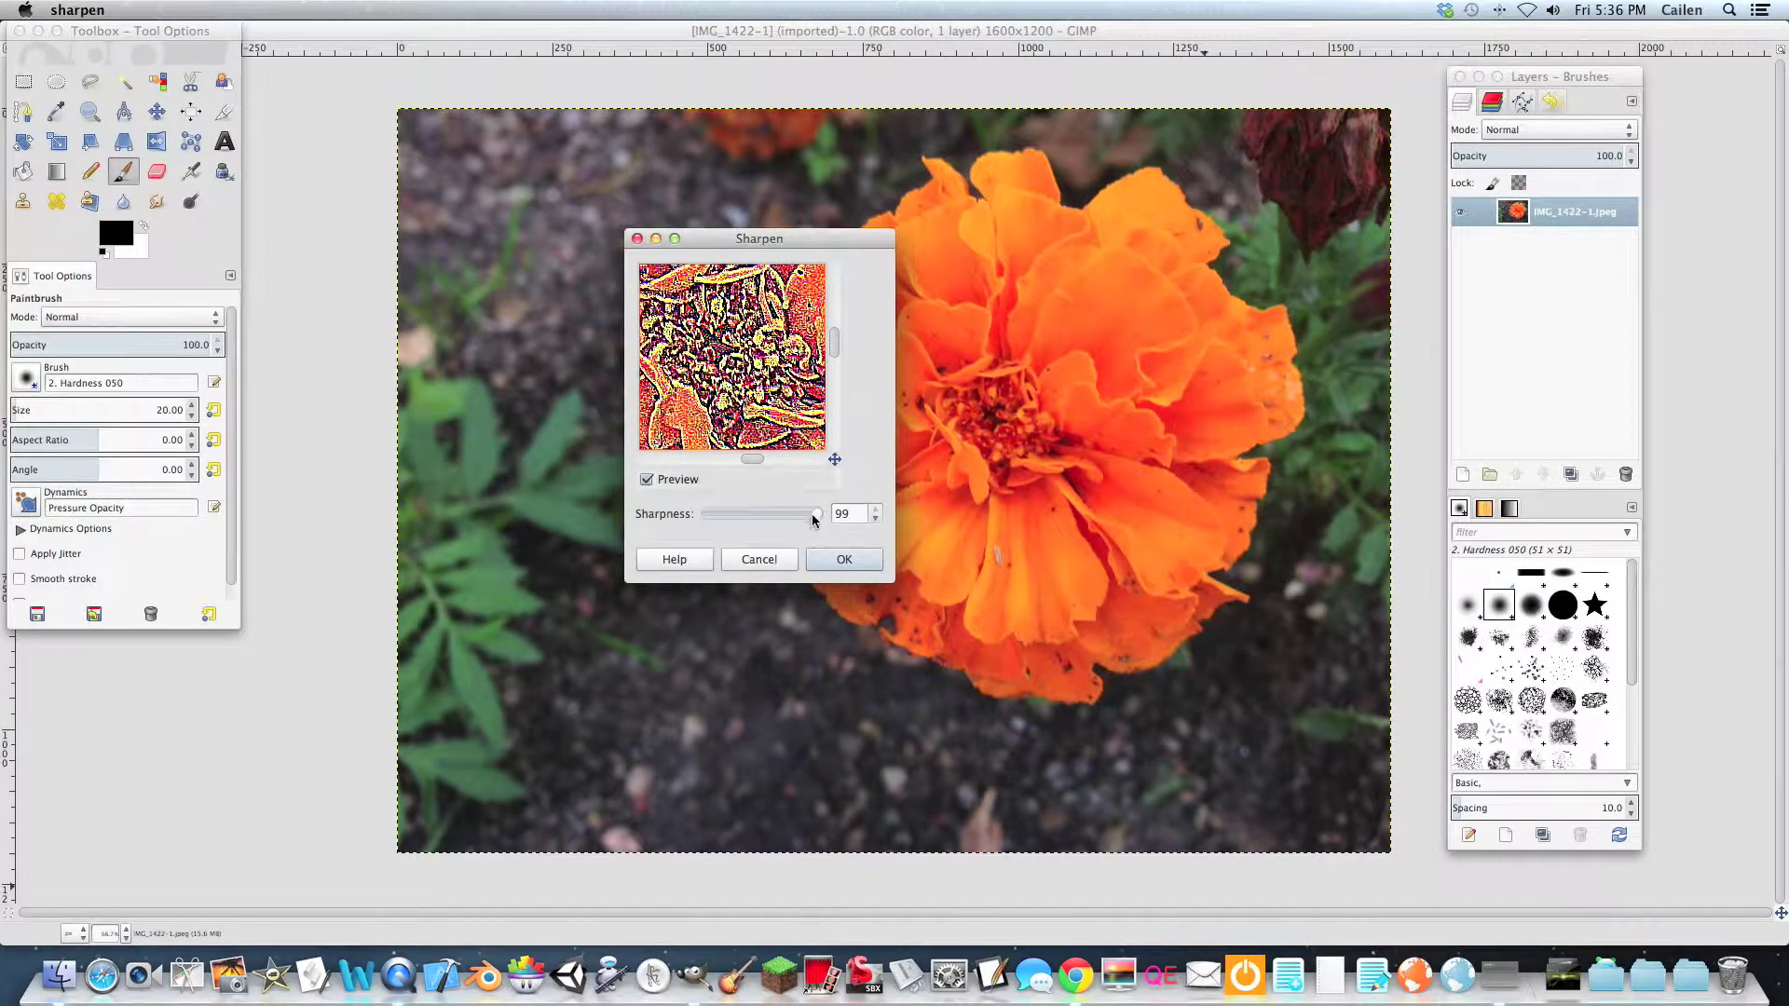
drag(814, 514, 686, 516)
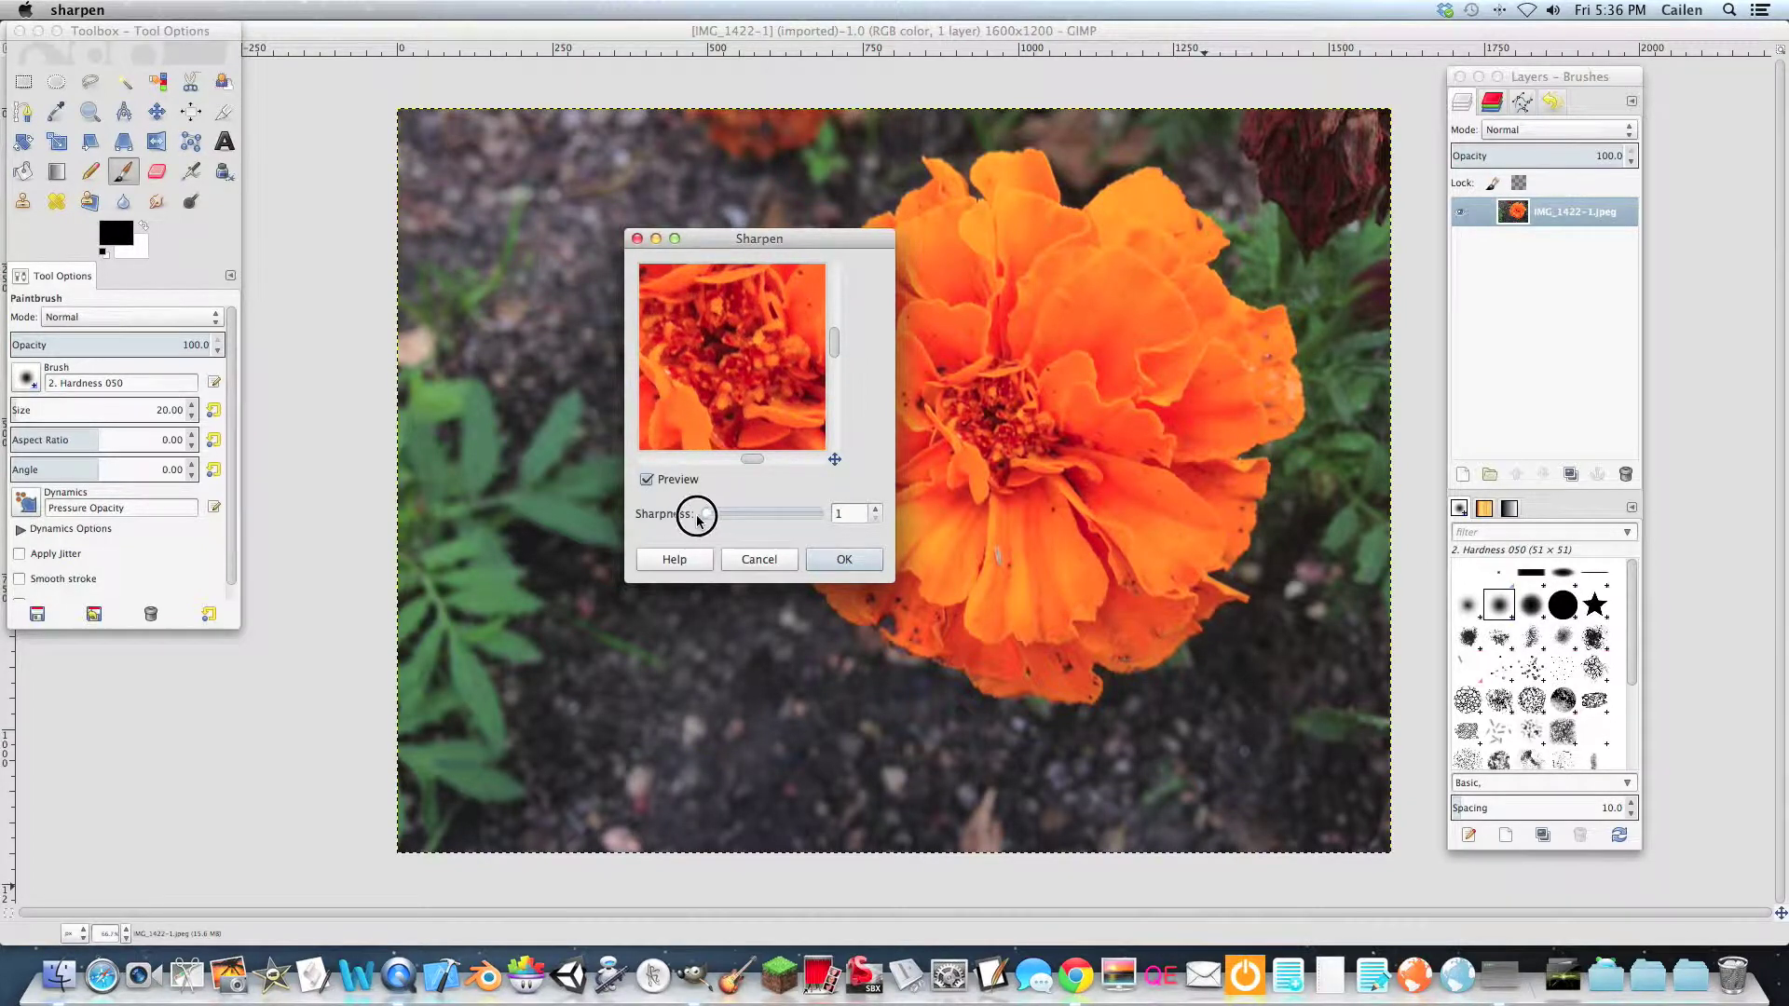
drag(707, 513, 617, 518)
click(771, 513)
click(772, 516)
click(772, 515)
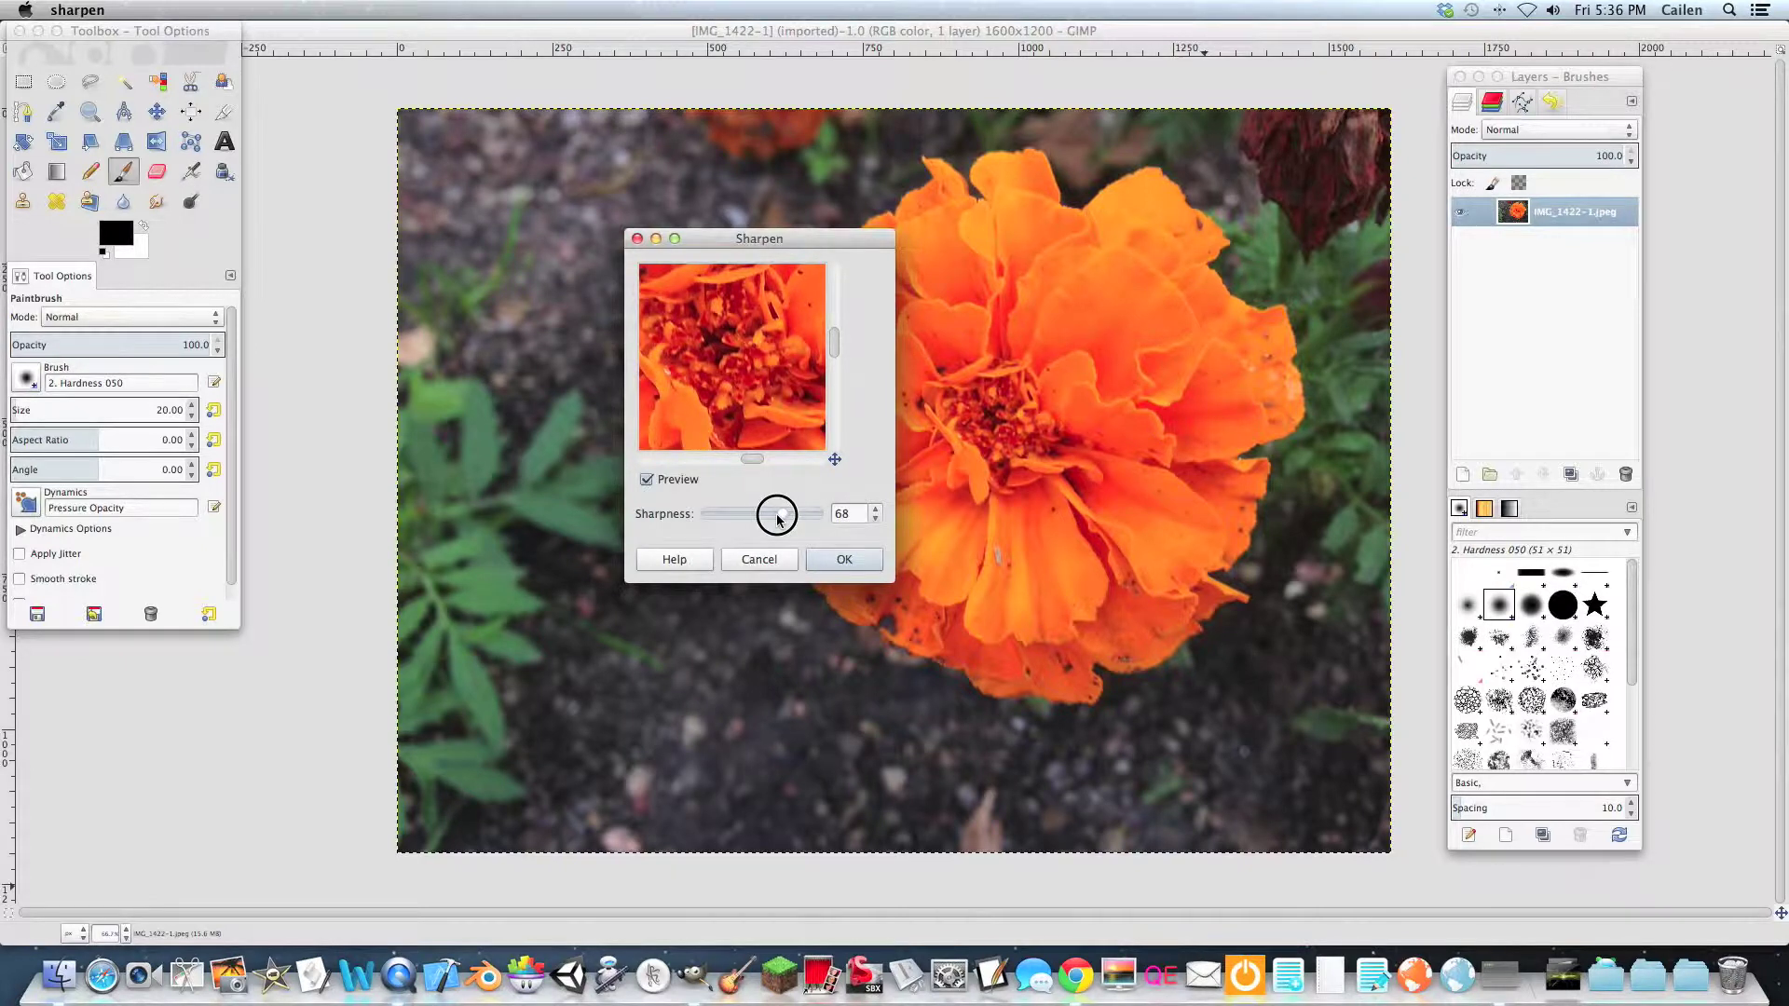
drag(778, 519, 768, 520)
click(849, 559)
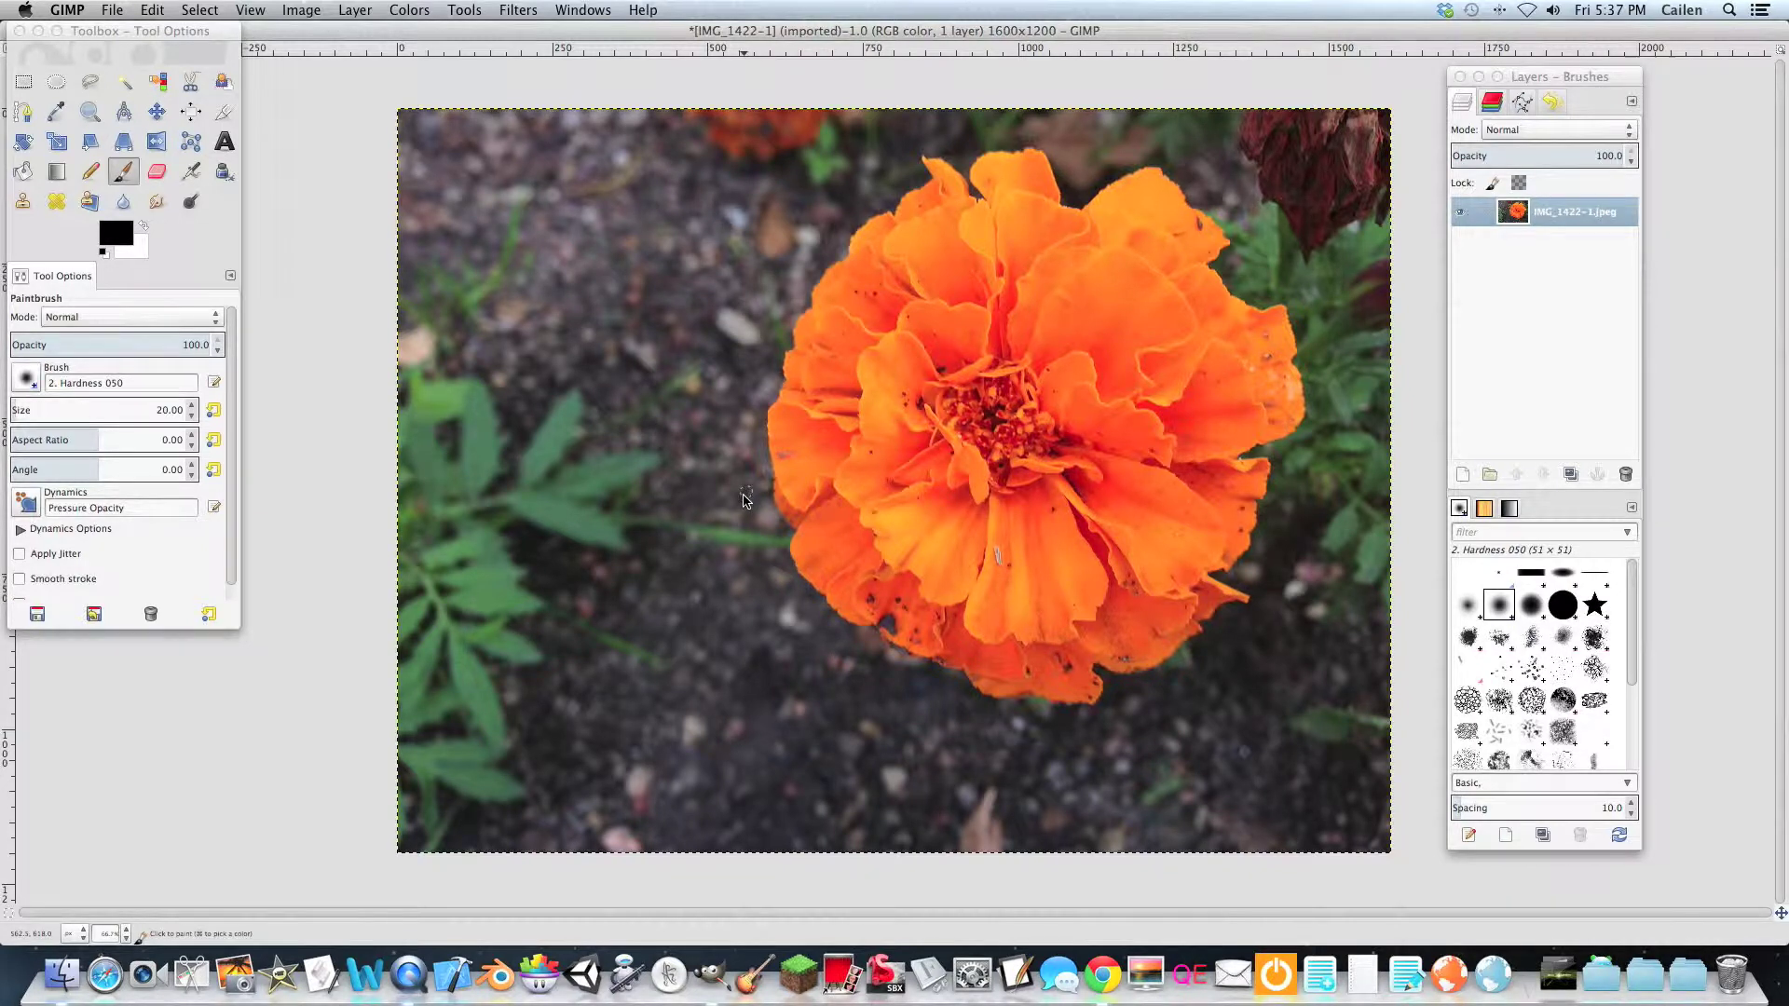
Enter 100 in the status-bar zoom field to view the photo at 100%.
click(90, 82)
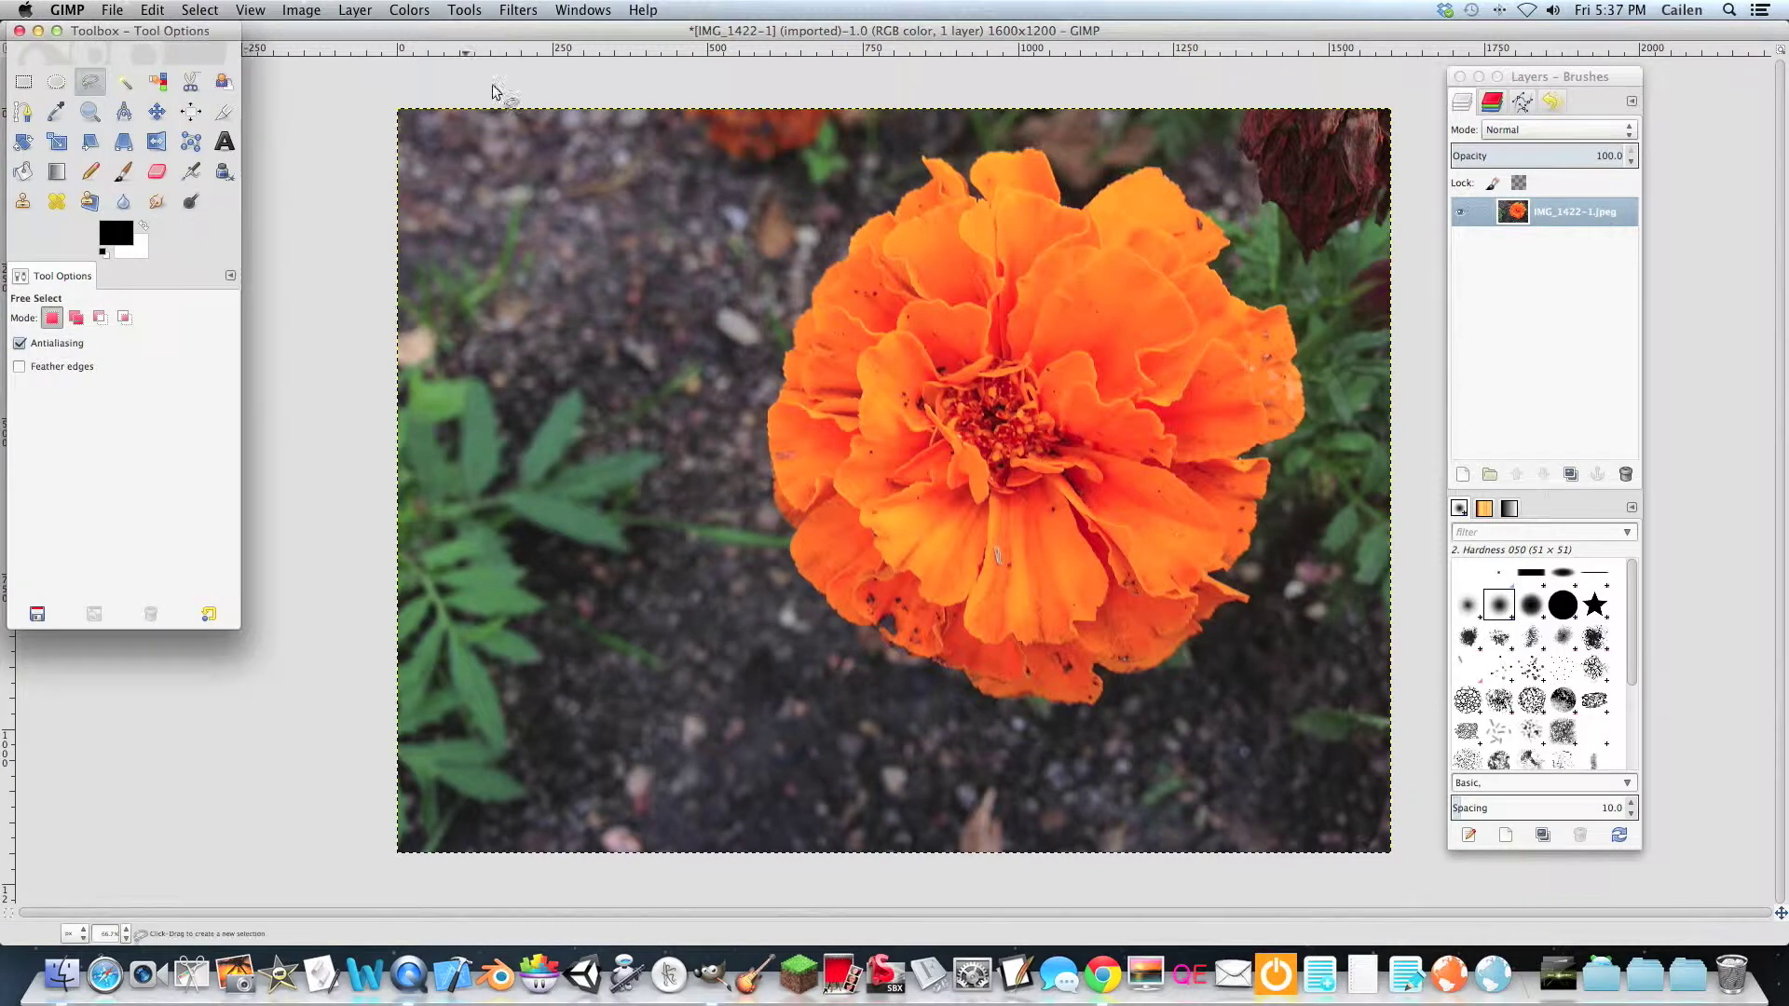
click(89, 112)
click(886, 259)
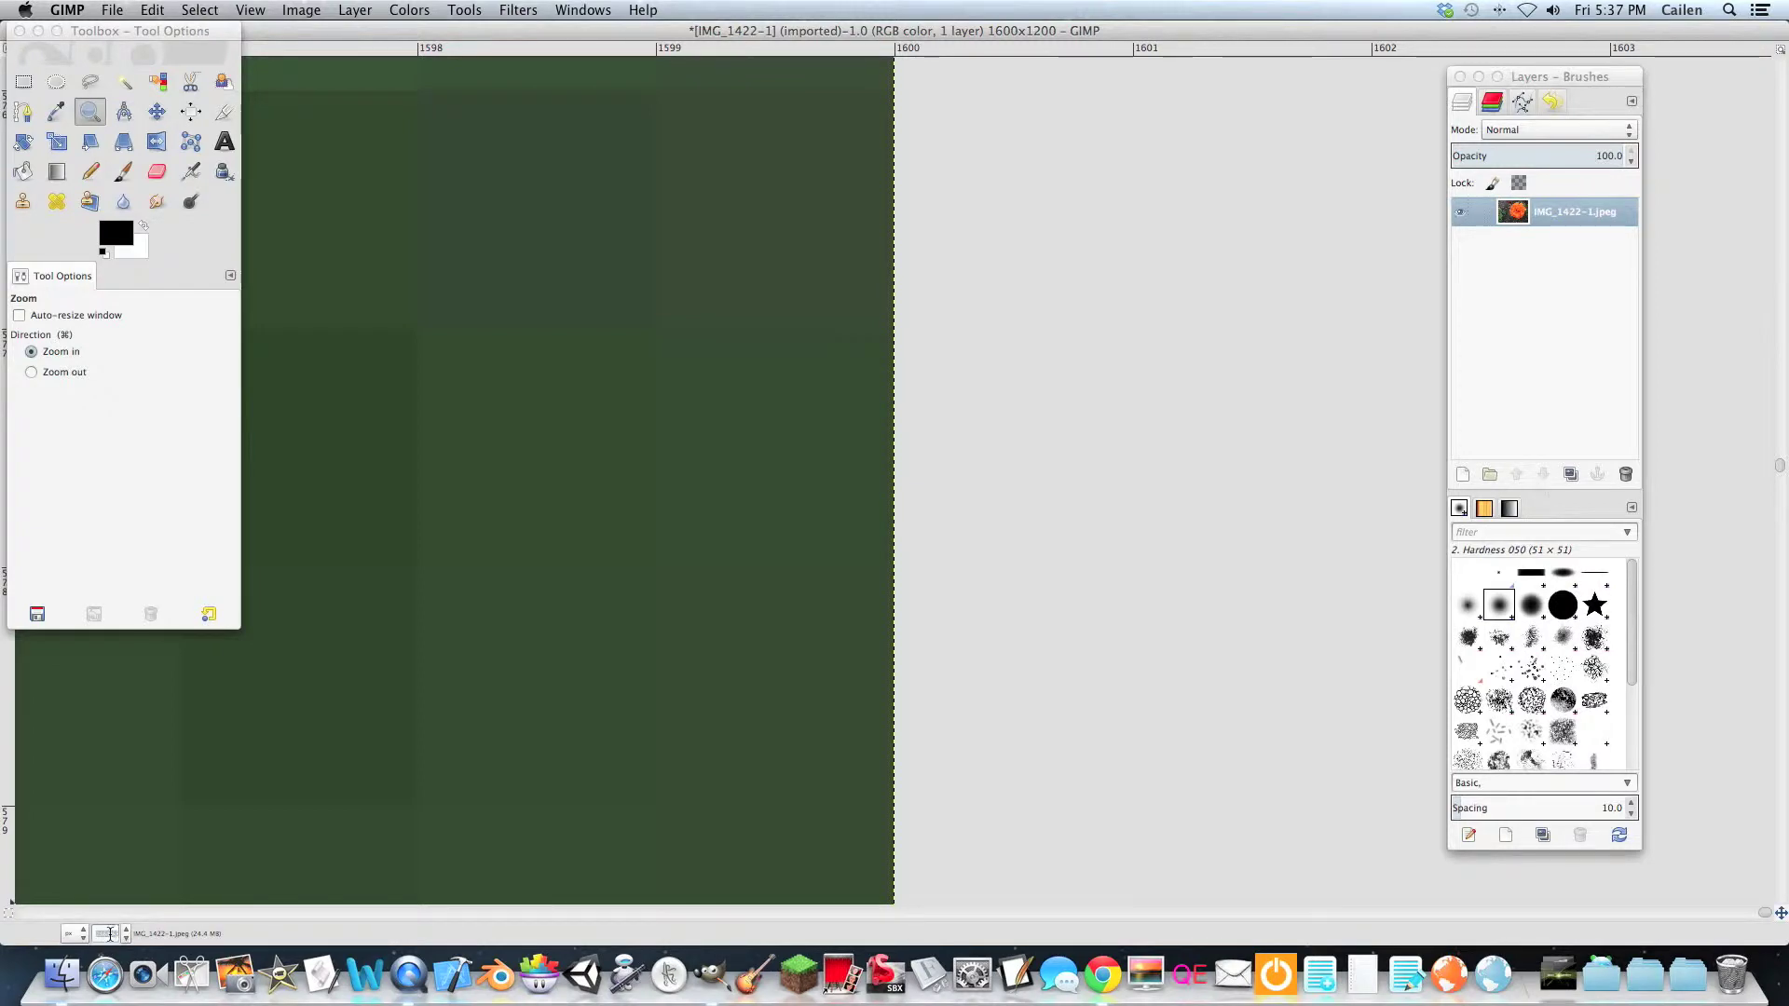
text(100)
key(Return)
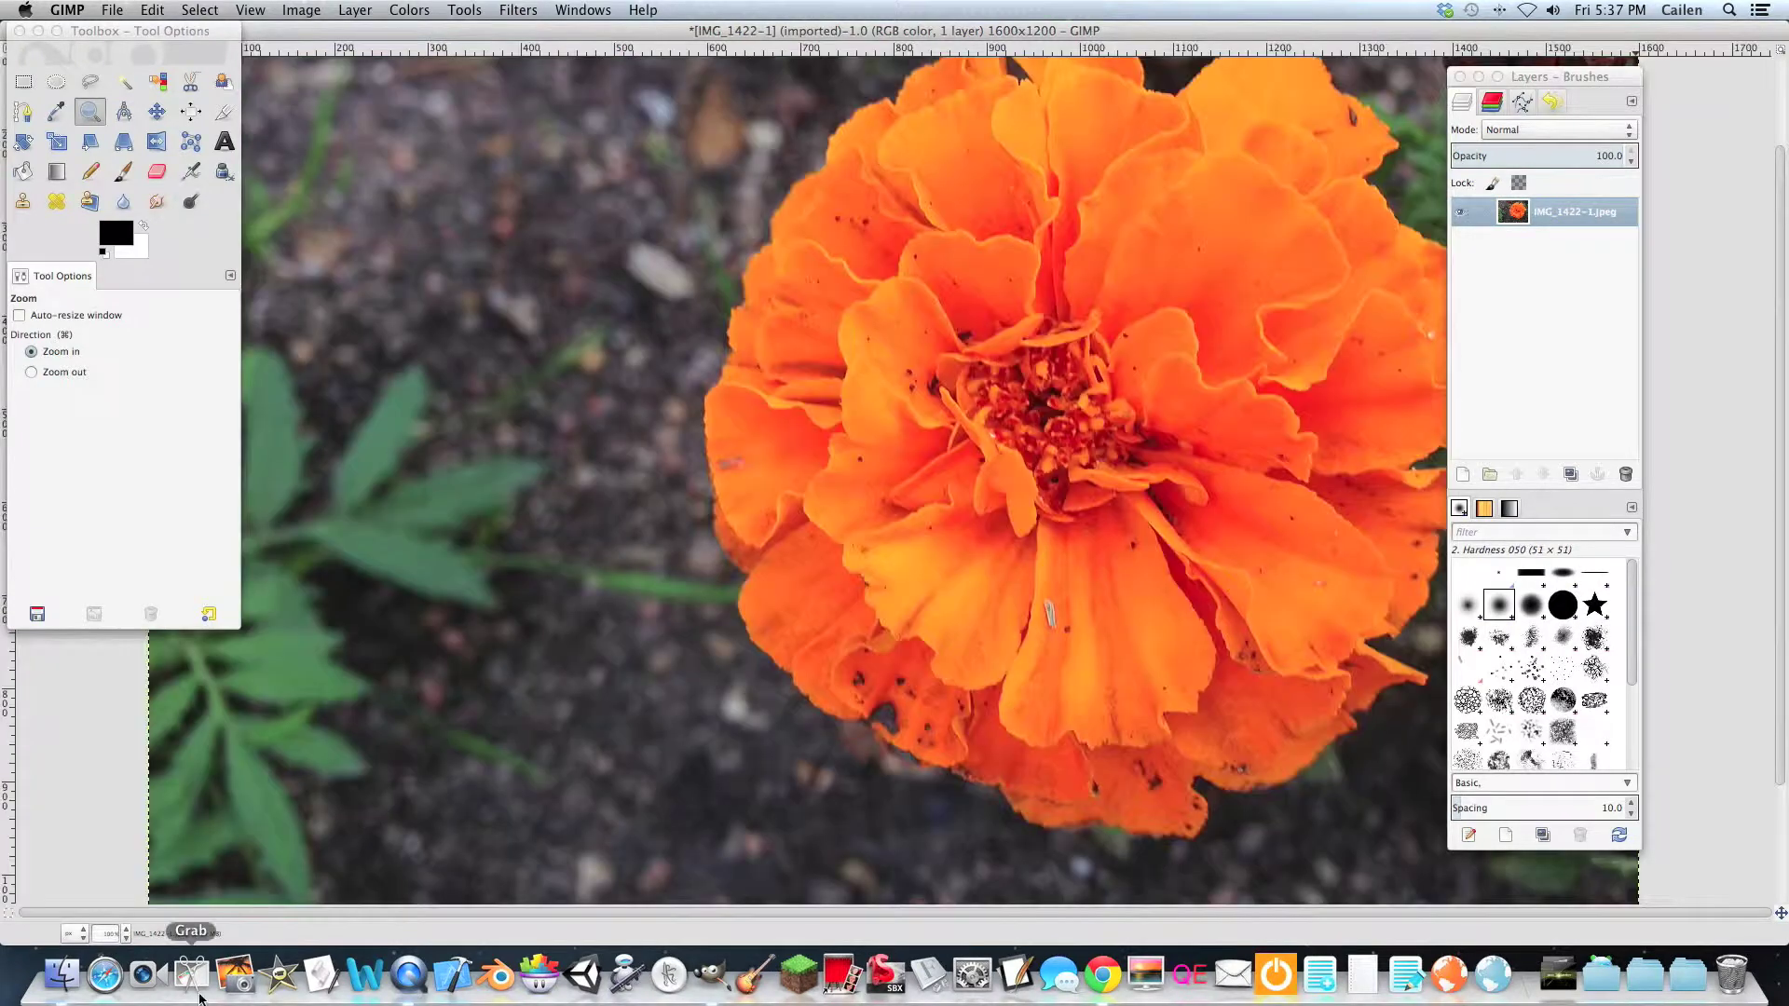
scroll(770, 797, up, 3)
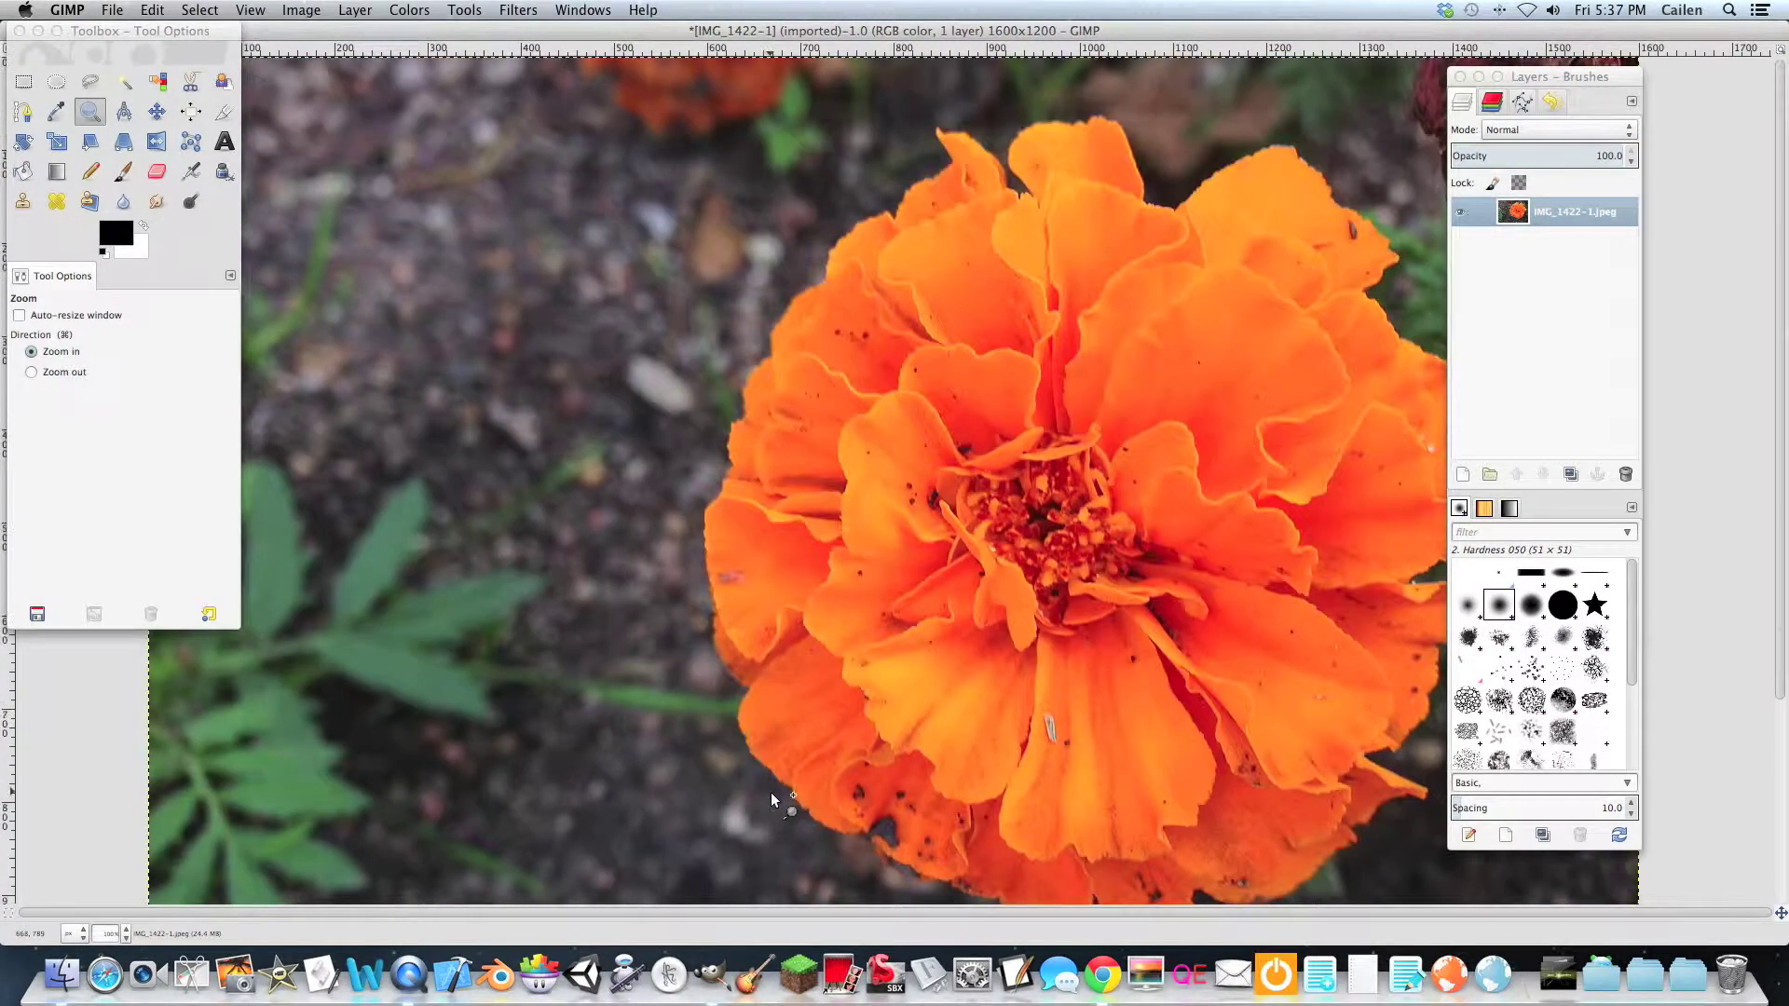
scroll(949, 630, down, 5)
scroll(958, 606, up, 5)
Move the layers panel aside and start a Free Select outline at the top petal tip.
click(81, 88)
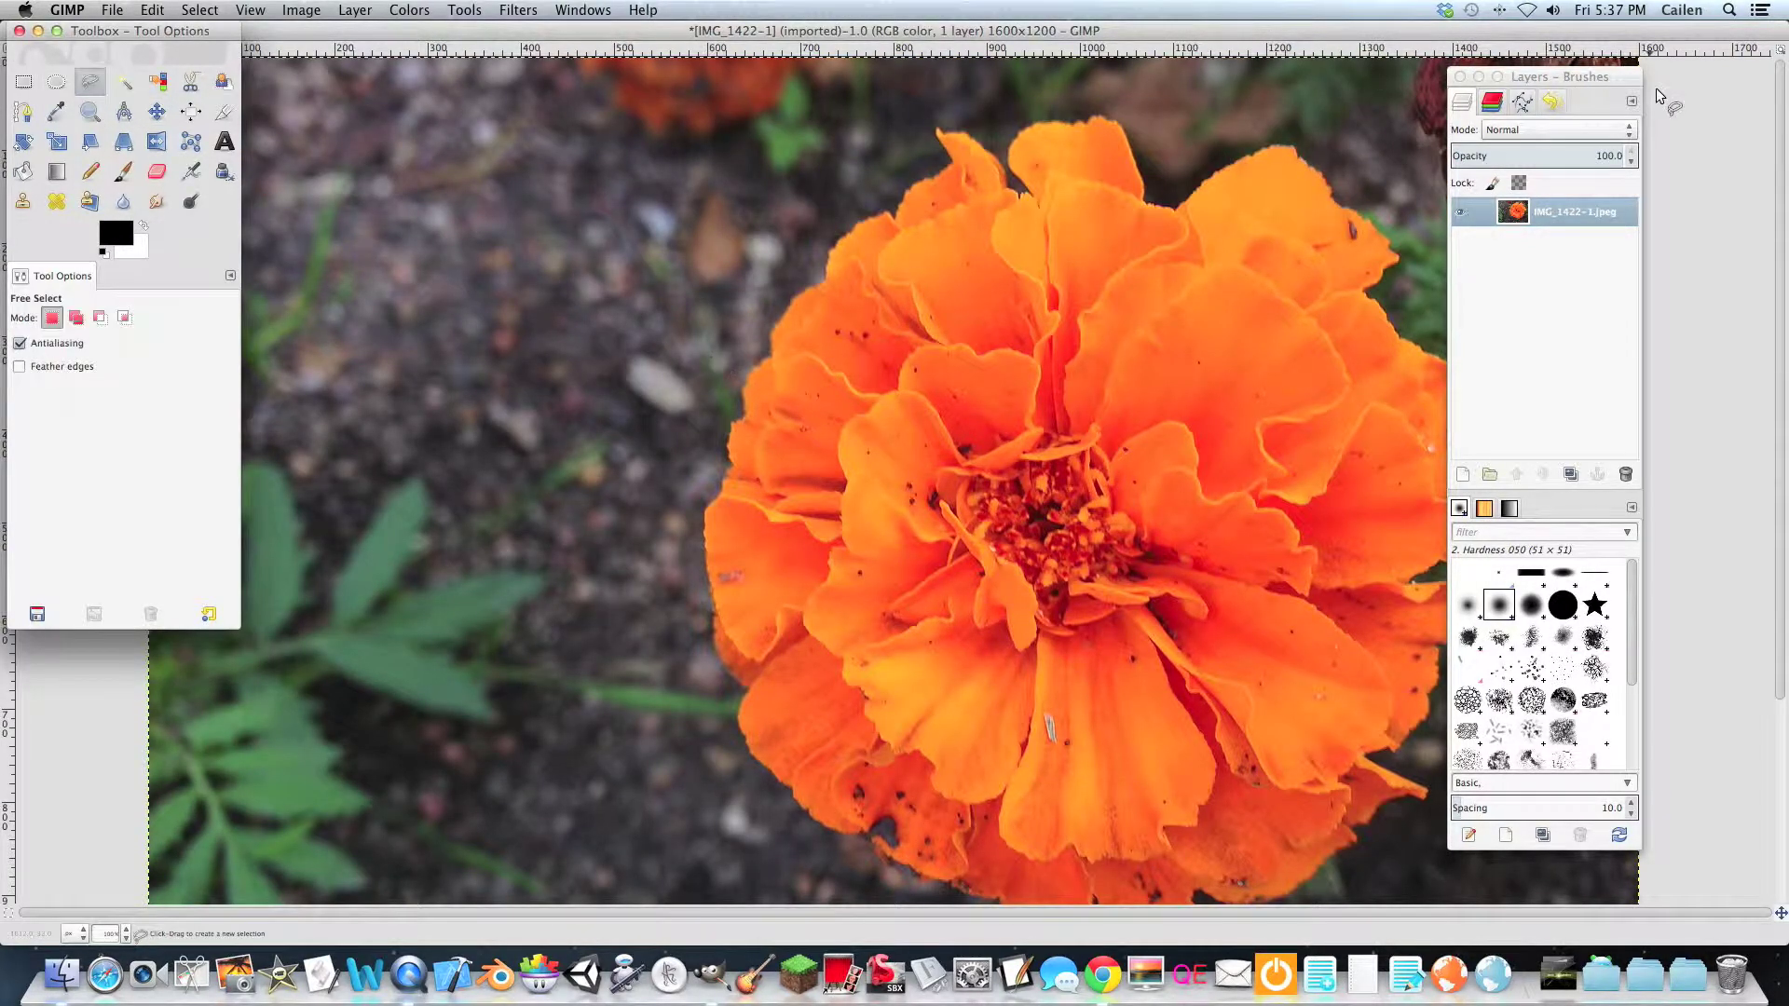
click(1594, 95)
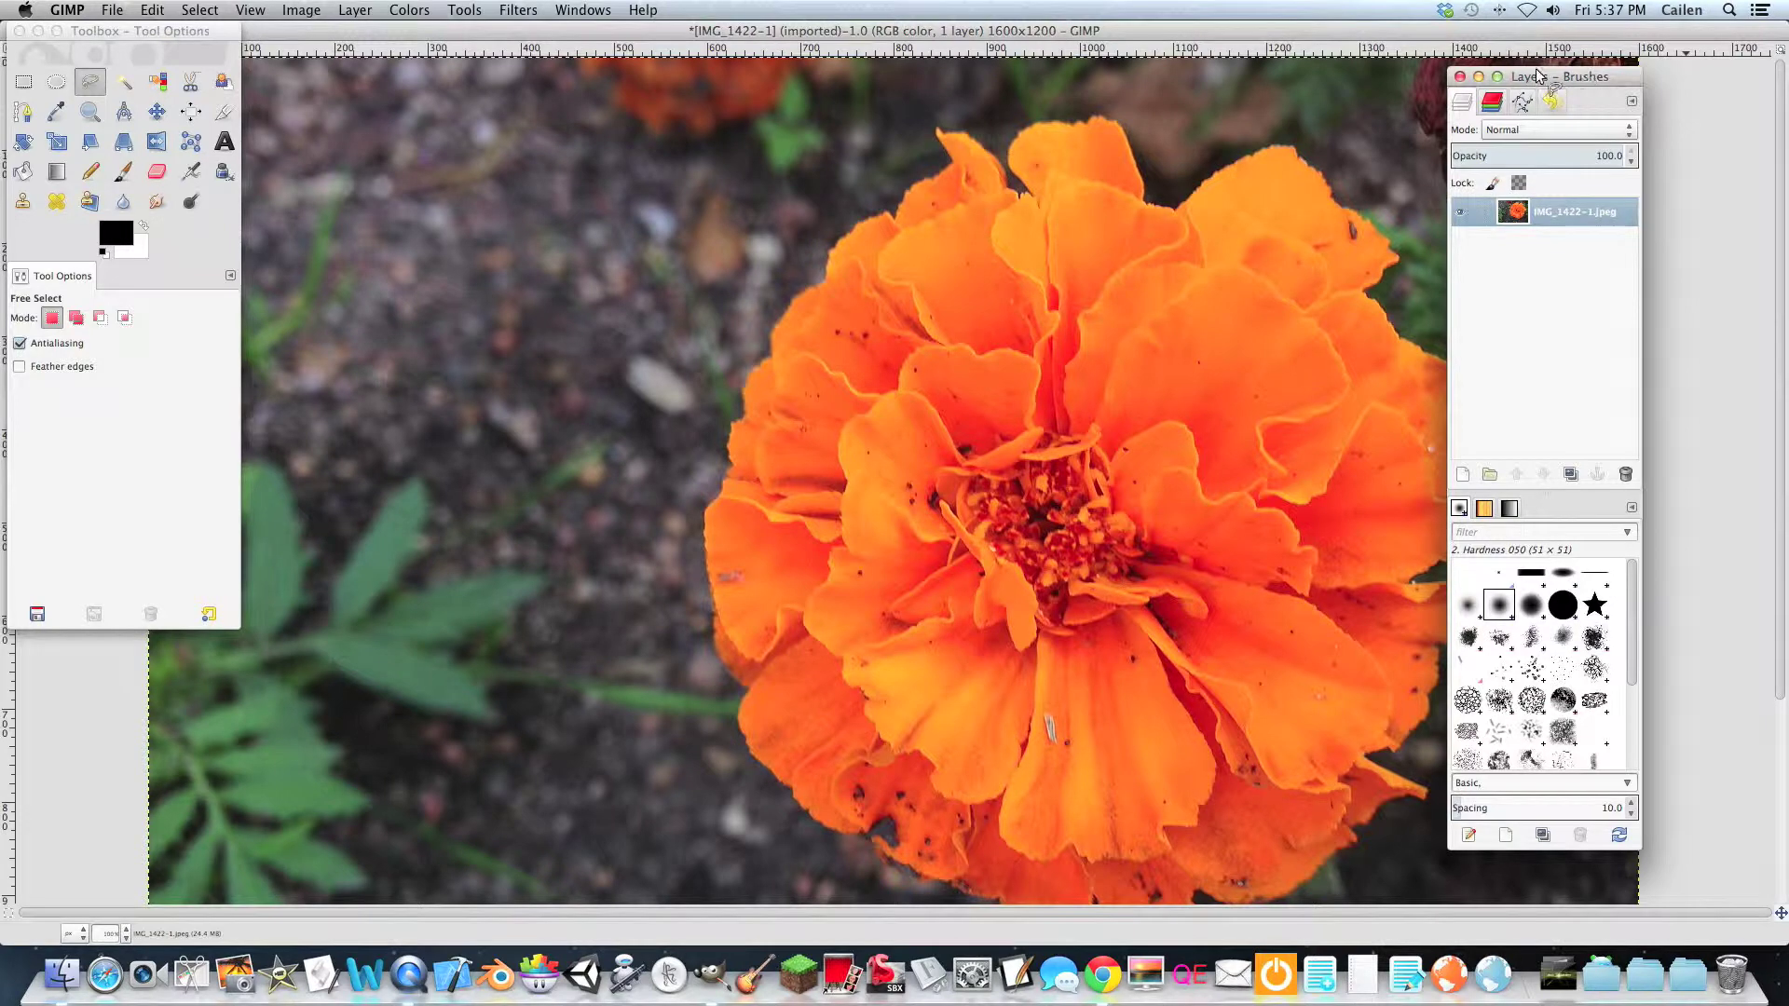
mouse_move(1530, 77)
mouse_down()
mouse_move(1726, 74)
mouse_move(1640, 82)
mouse_up()
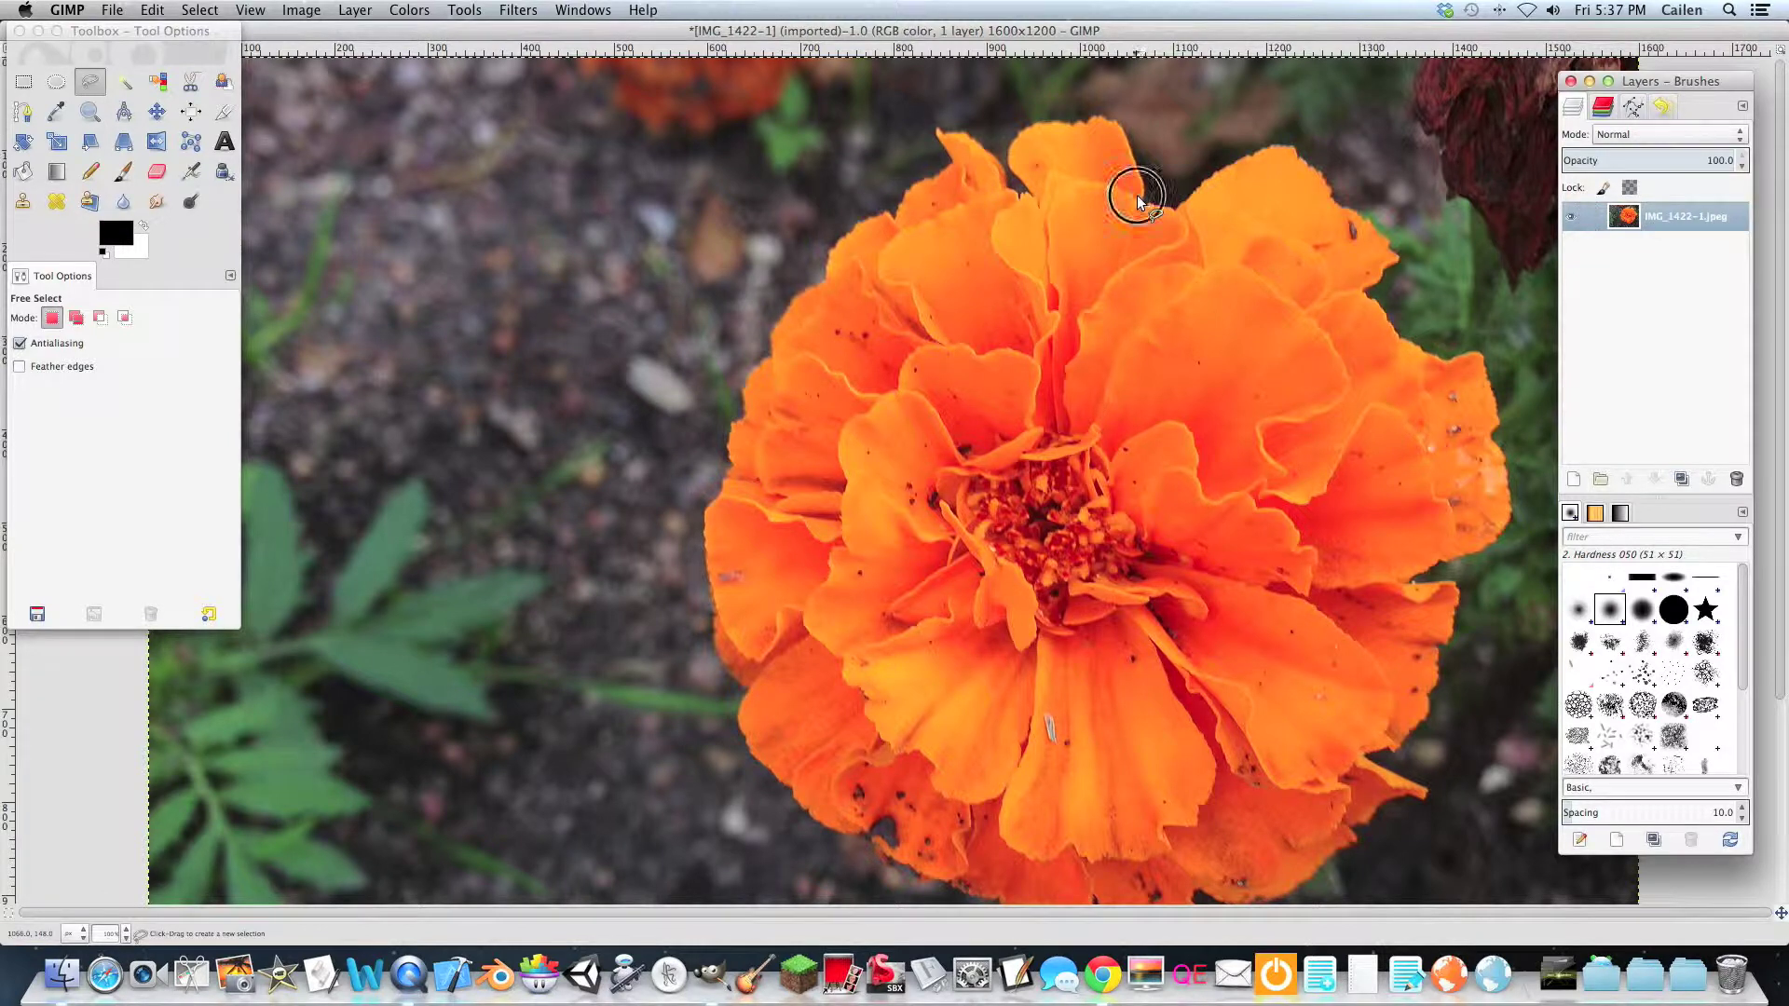
drag(1137, 194, 1132, 179)
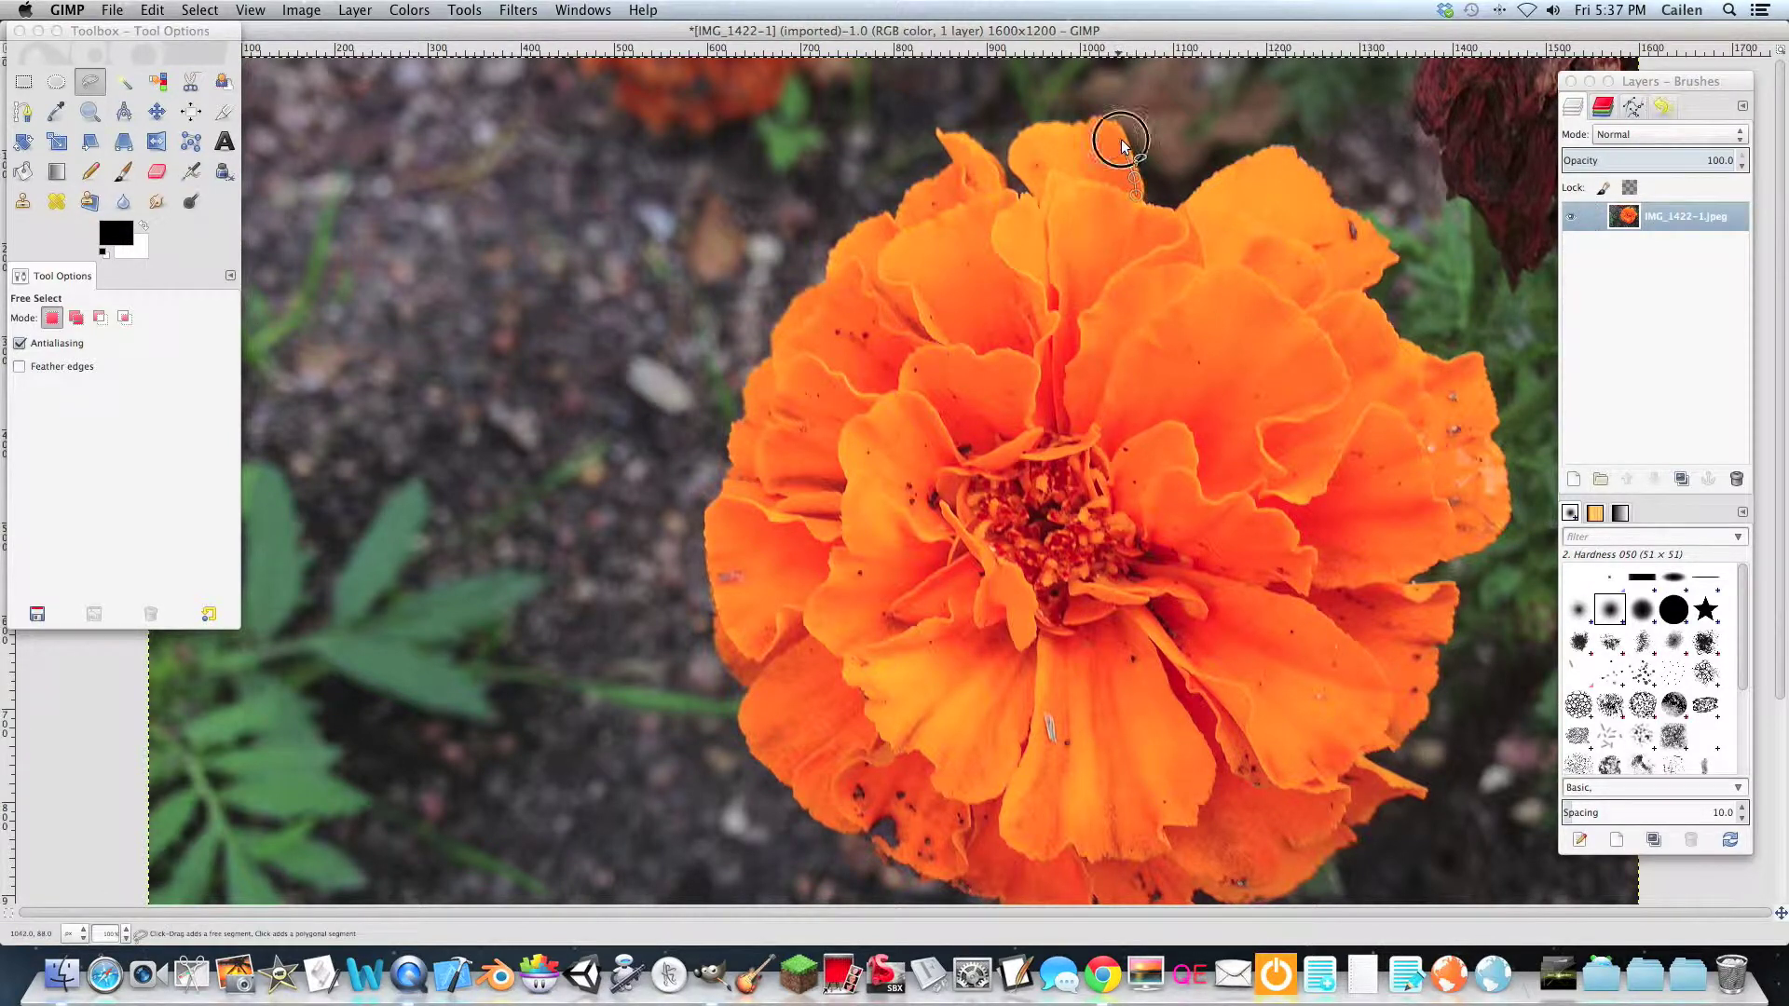
click(1121, 139)
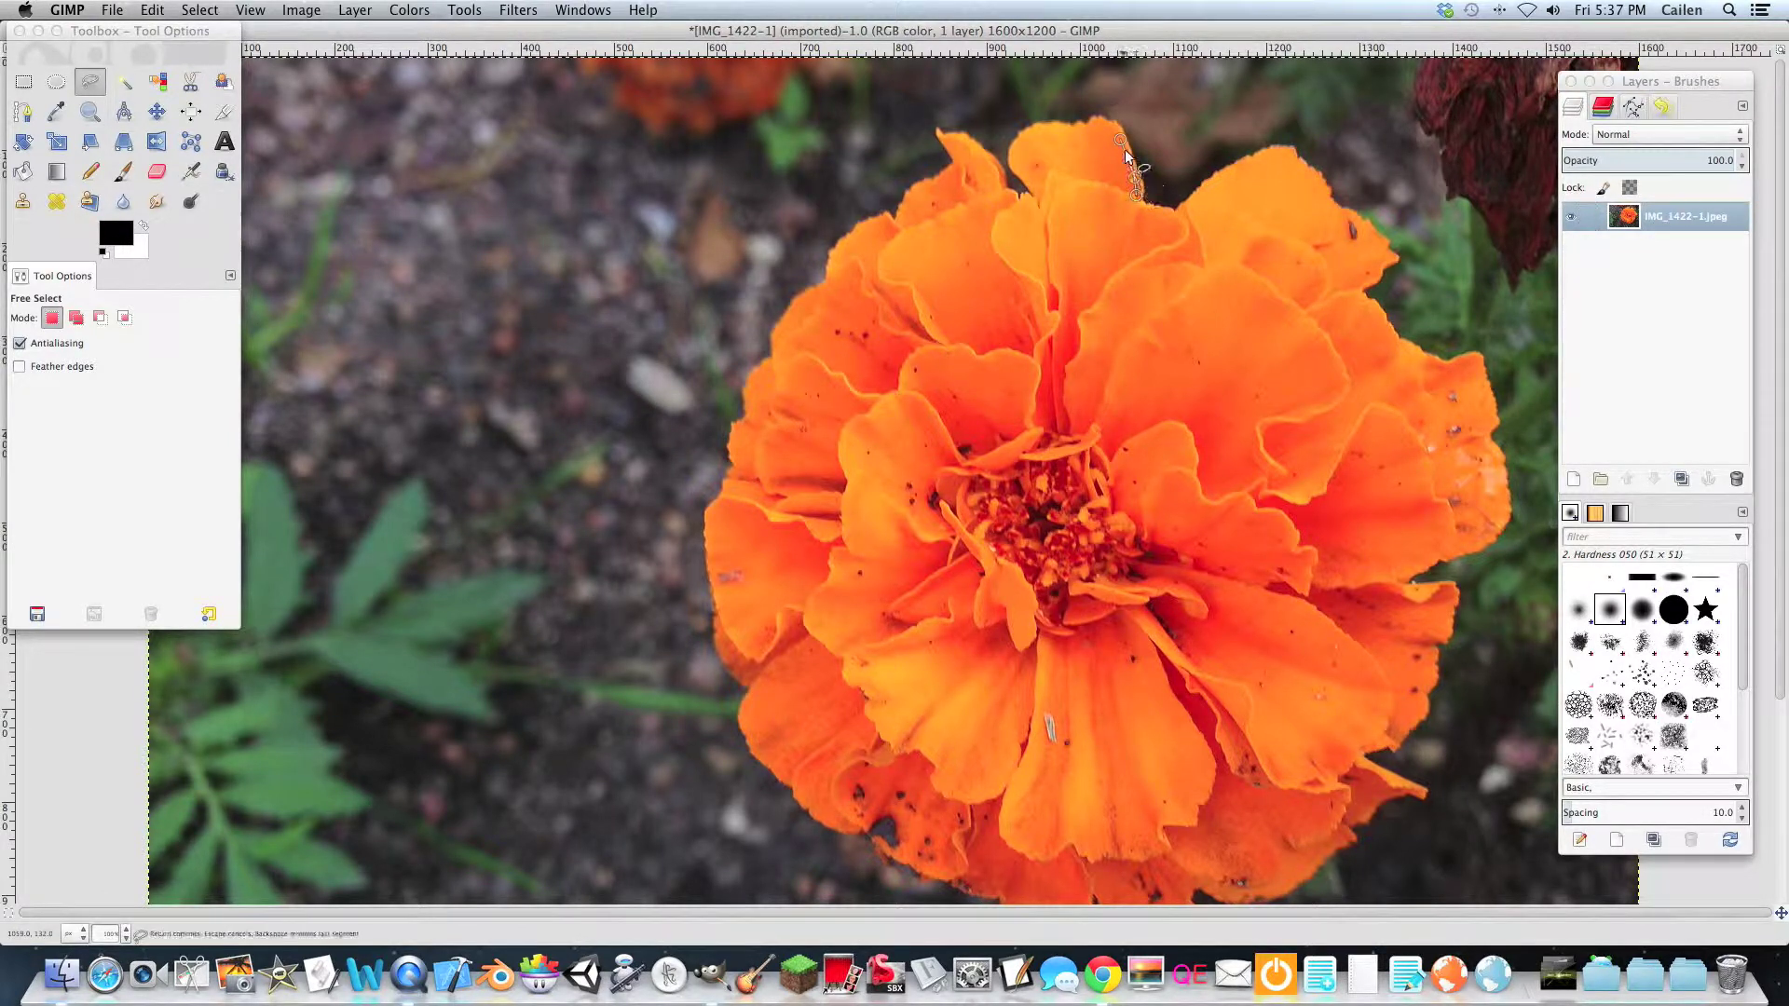
click(1145, 194)
click(1127, 142)
Zoom in on the top petal and continue the lasso outline along its edge.
click(90, 111)
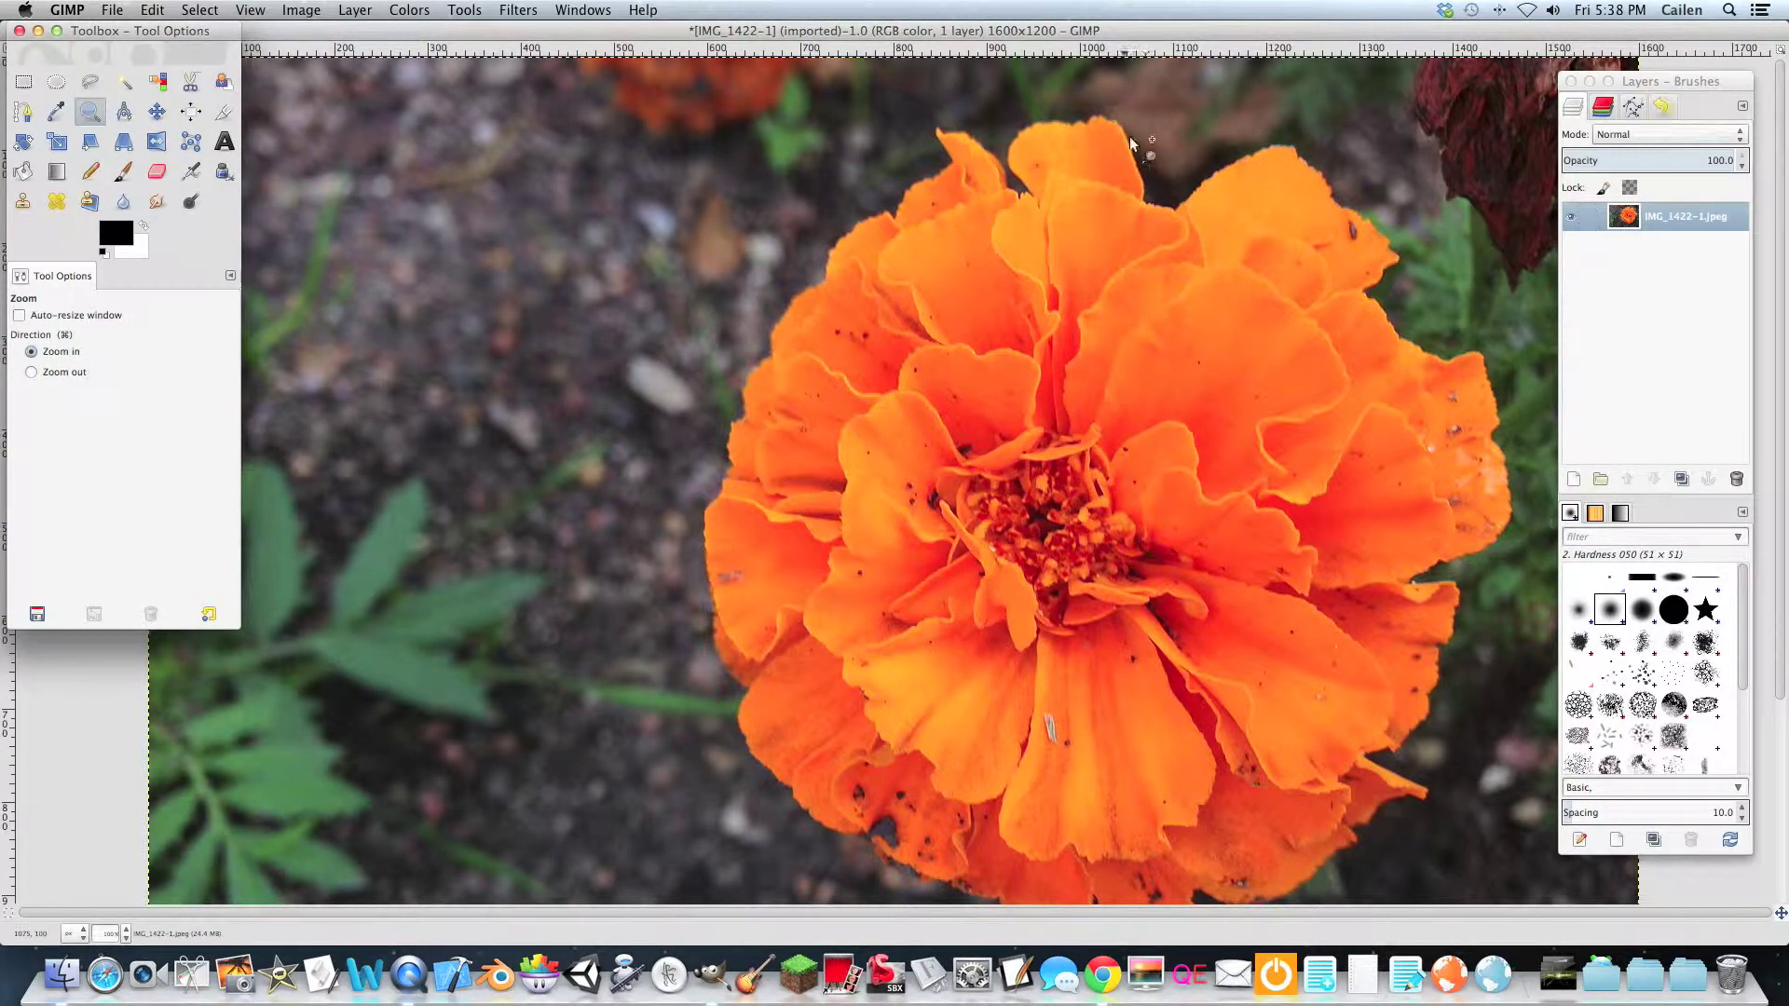
click(1109, 168)
click(857, 177)
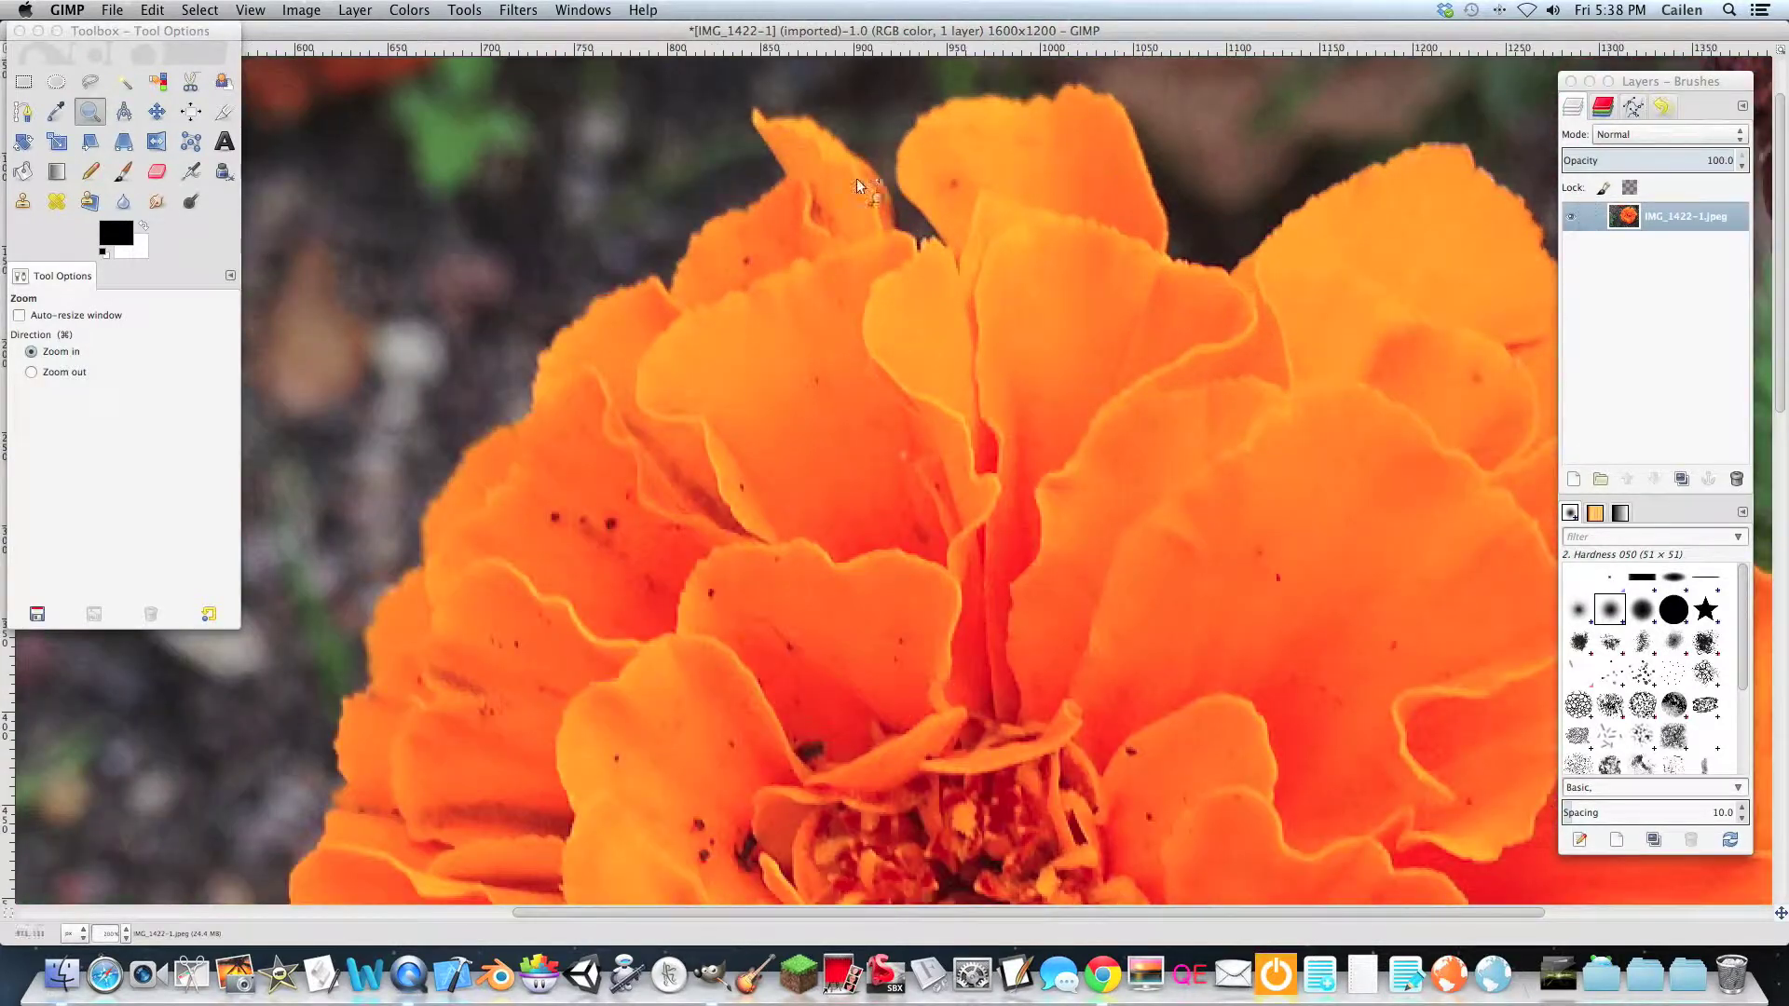
click(89, 81)
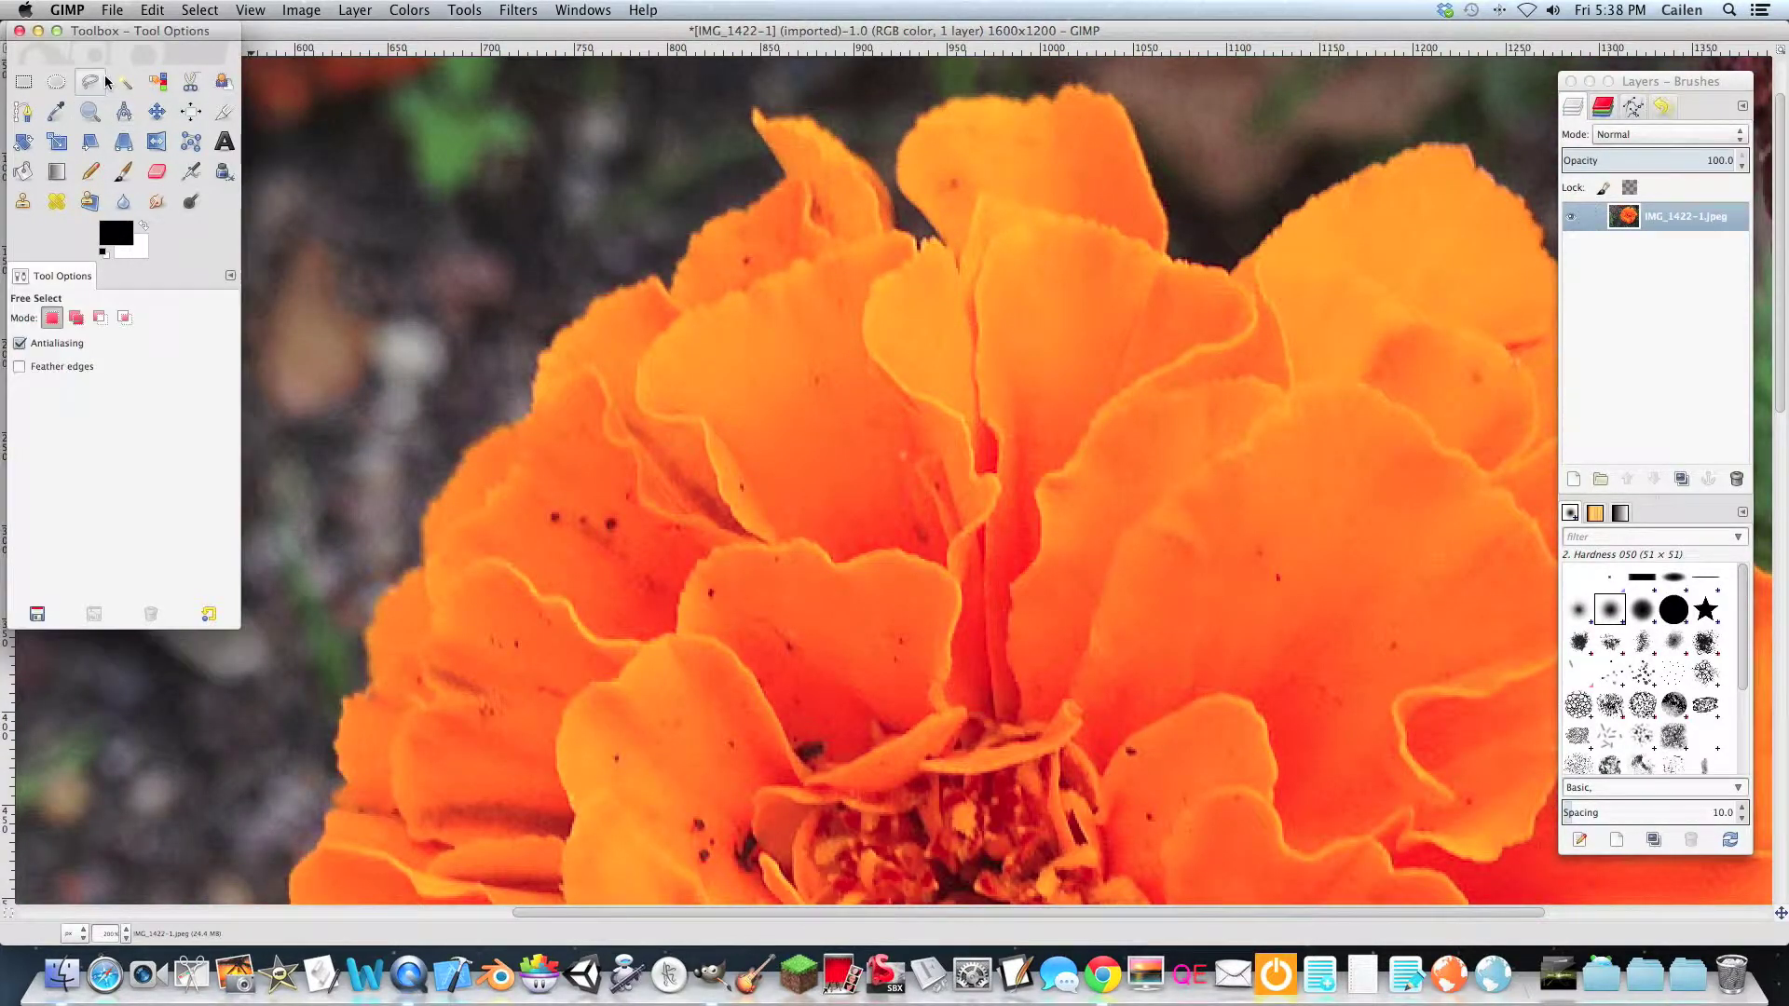
click(1166, 232)
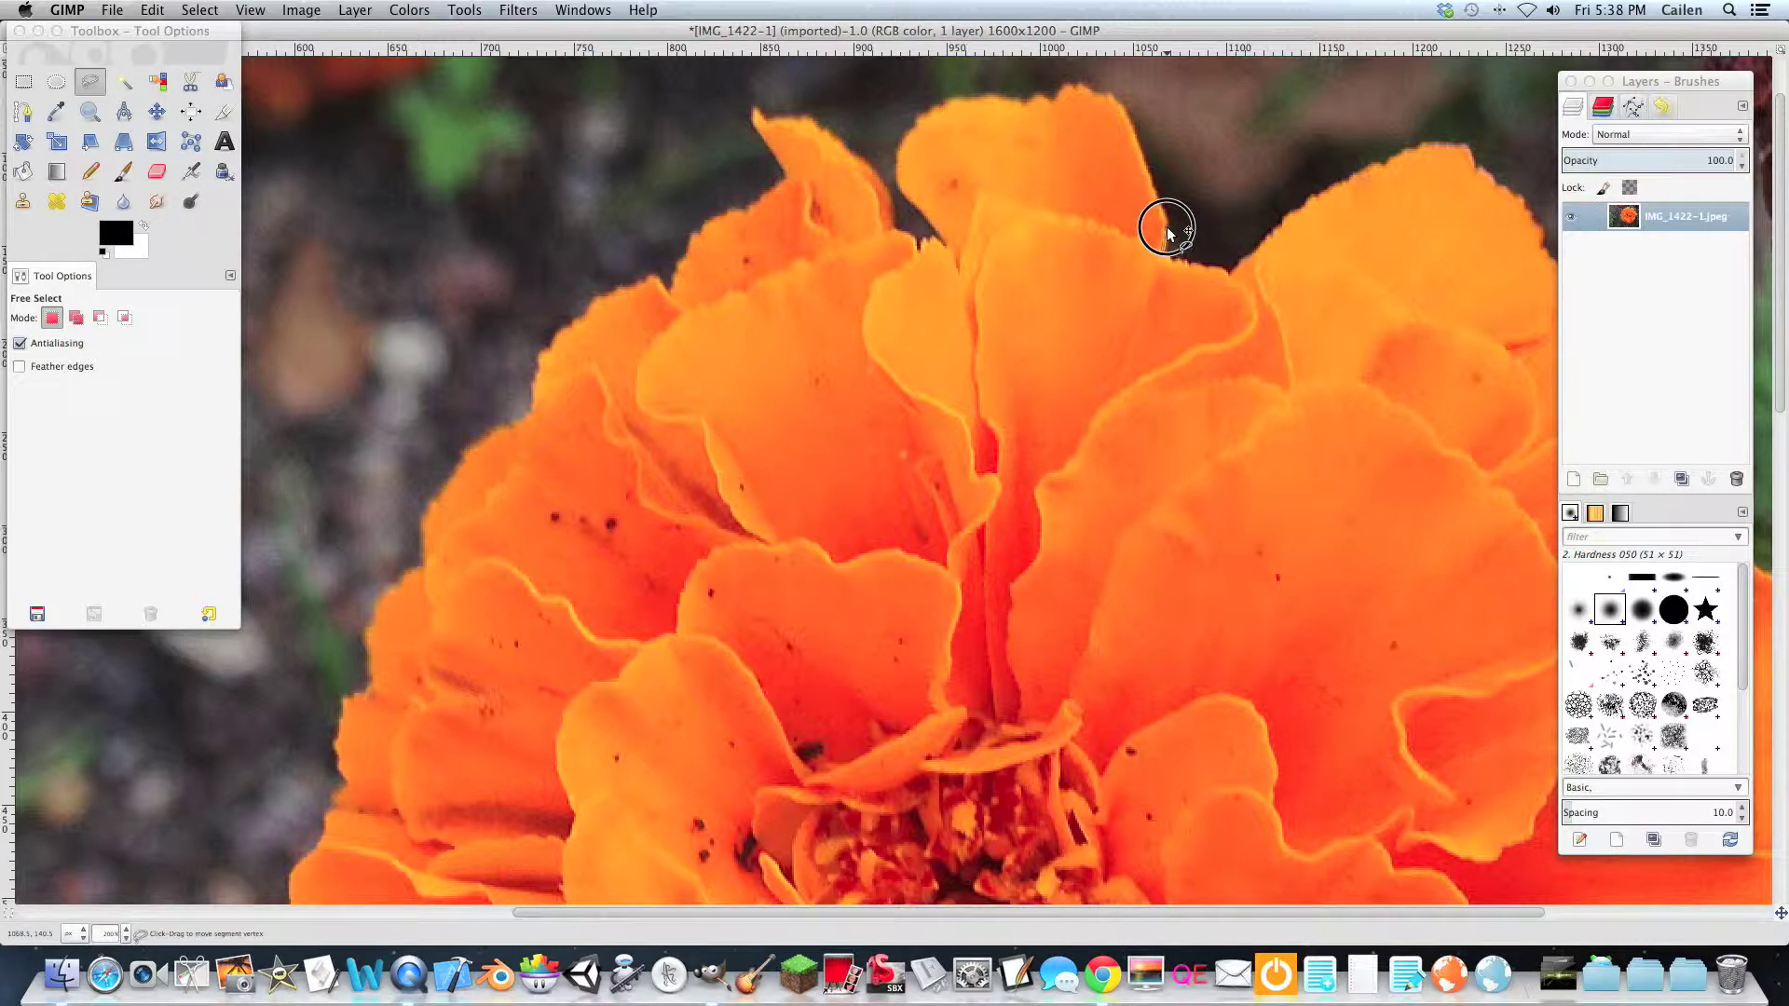
drag(1166, 232, 1162, 221)
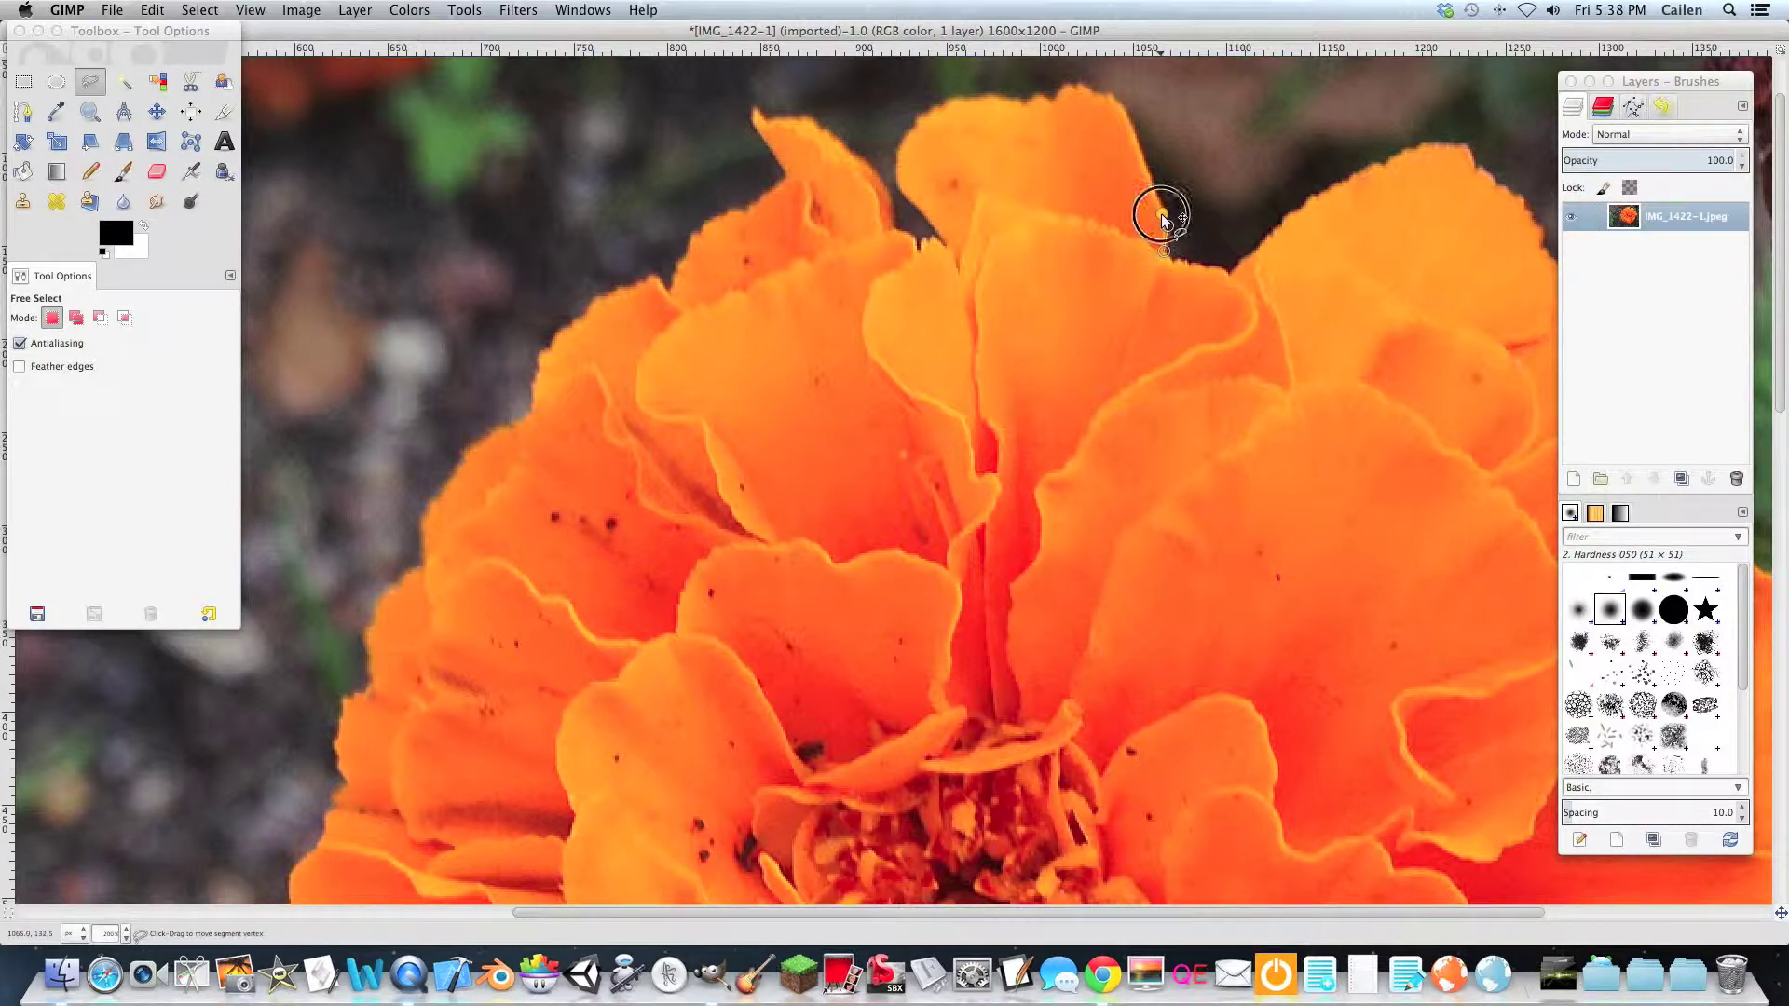
click(1160, 202)
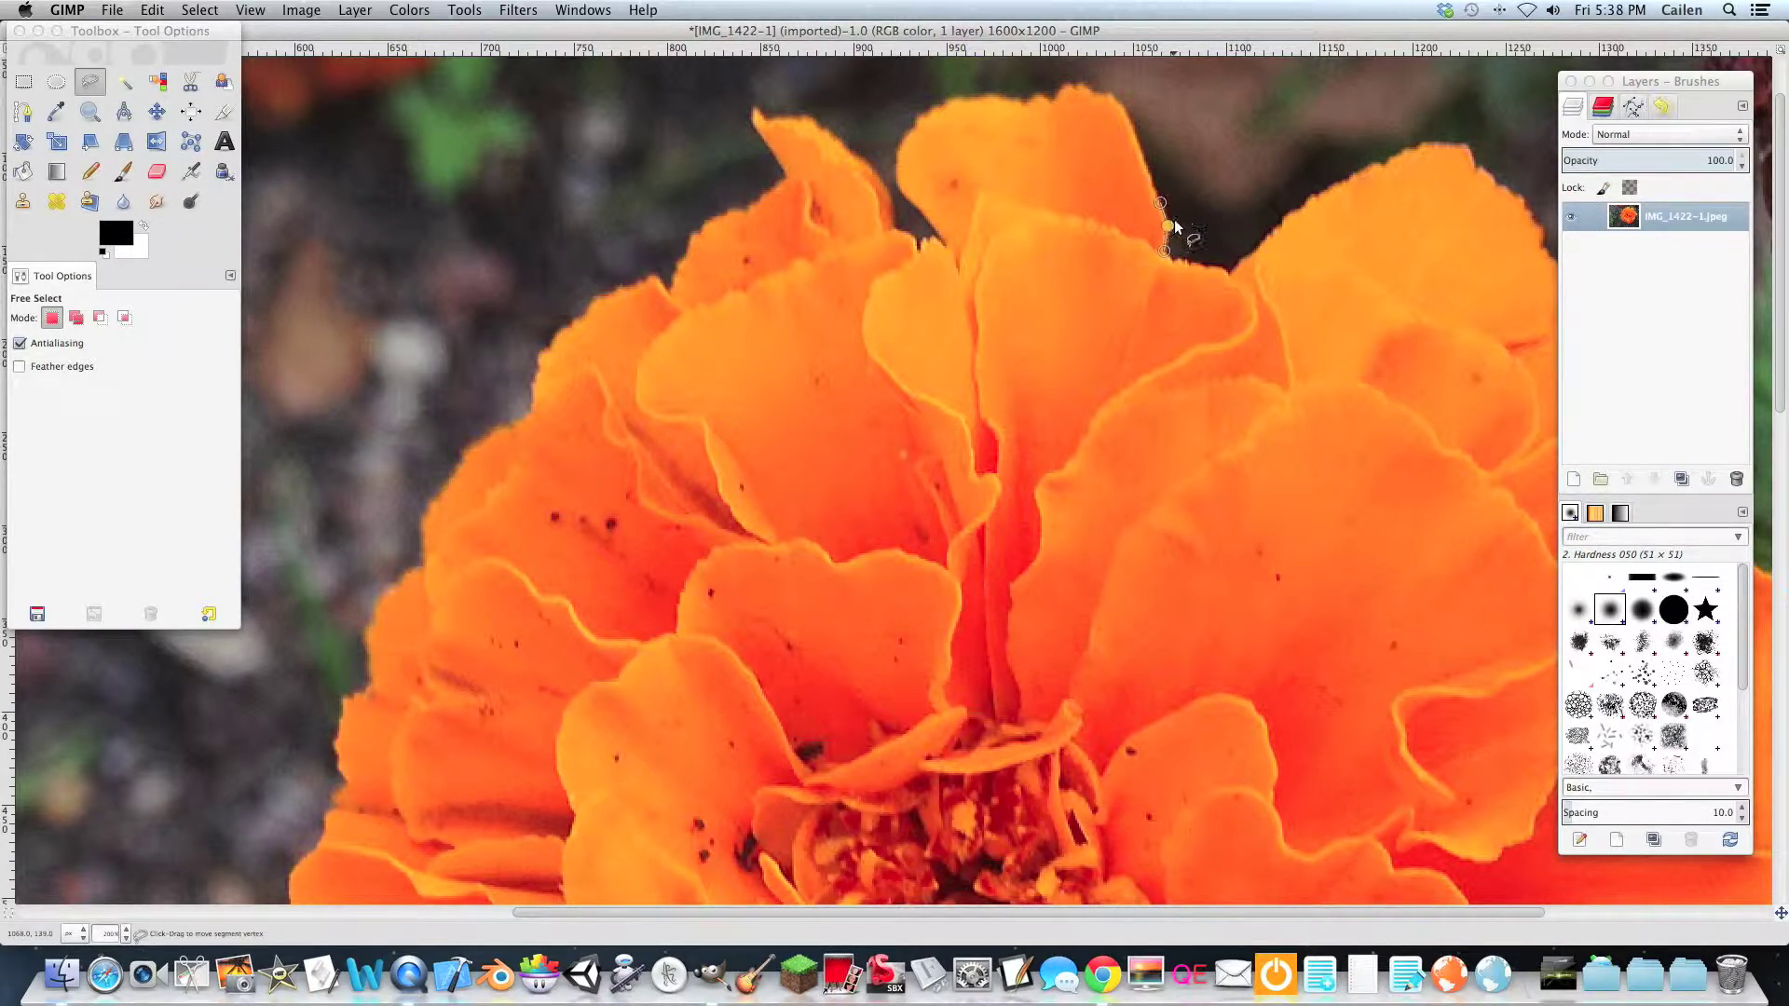
click(1146, 155)
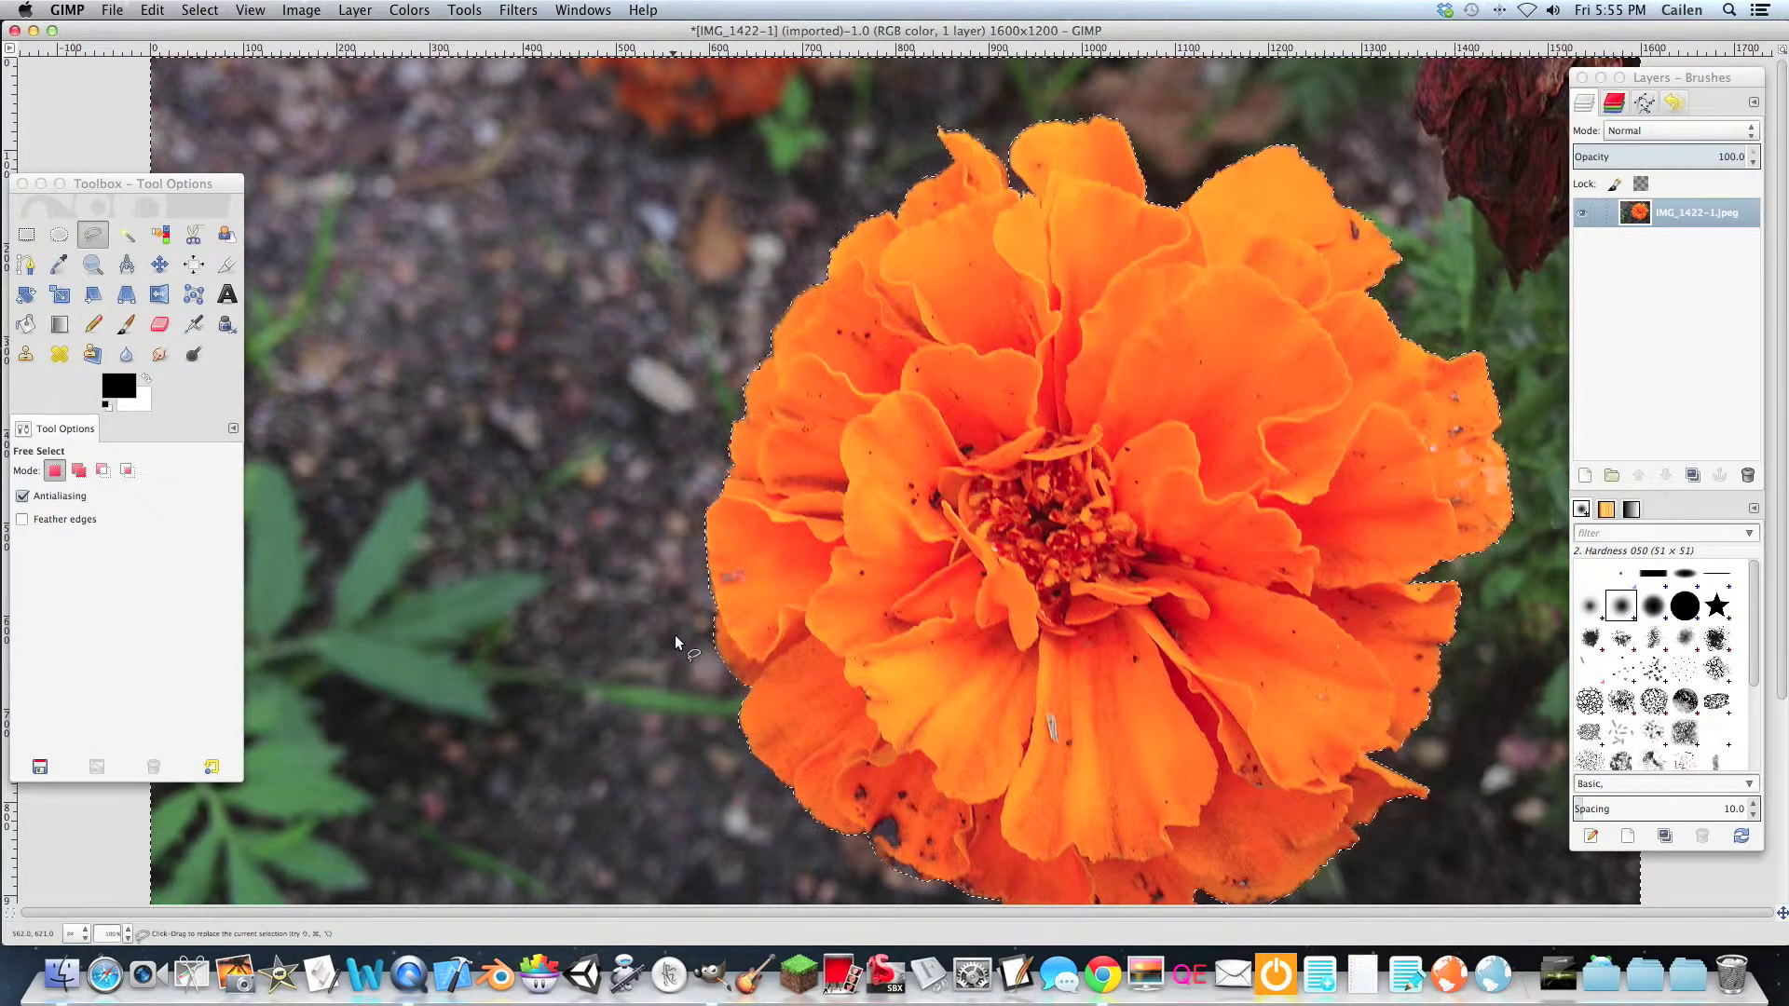
Open Gaussian Blur and preview it on the green leaves at radius 12.
click(518, 9)
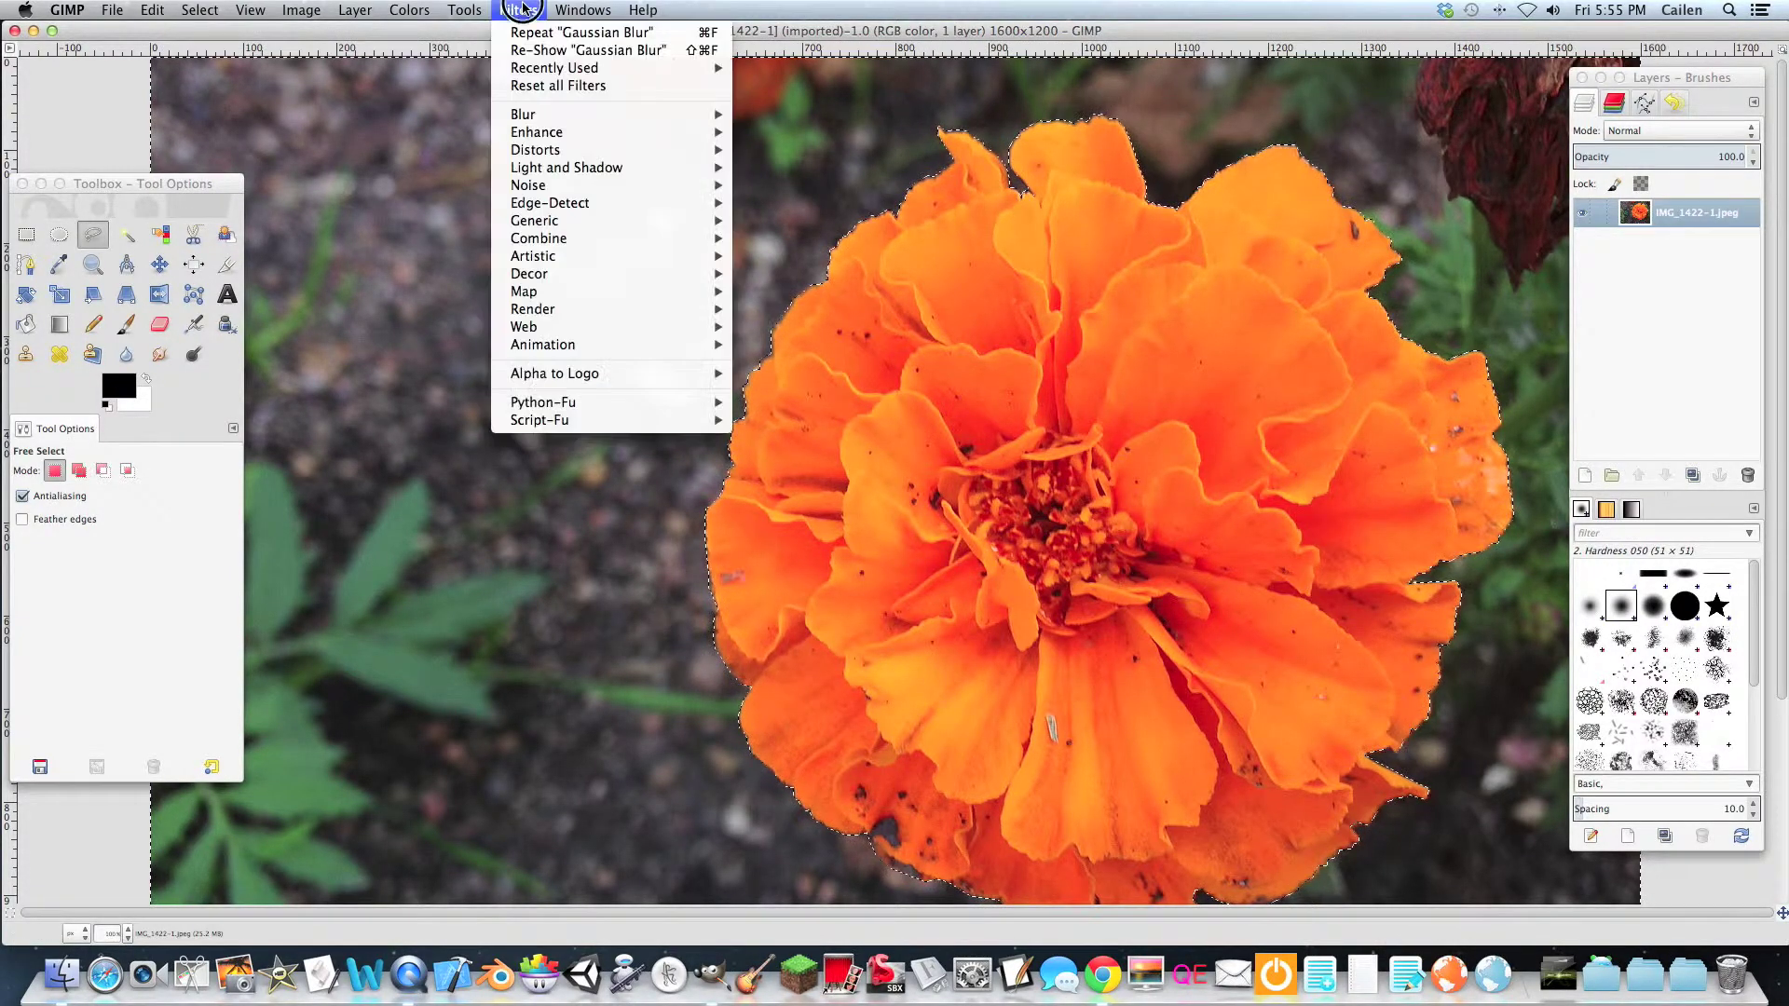
mouse_move(572, 118)
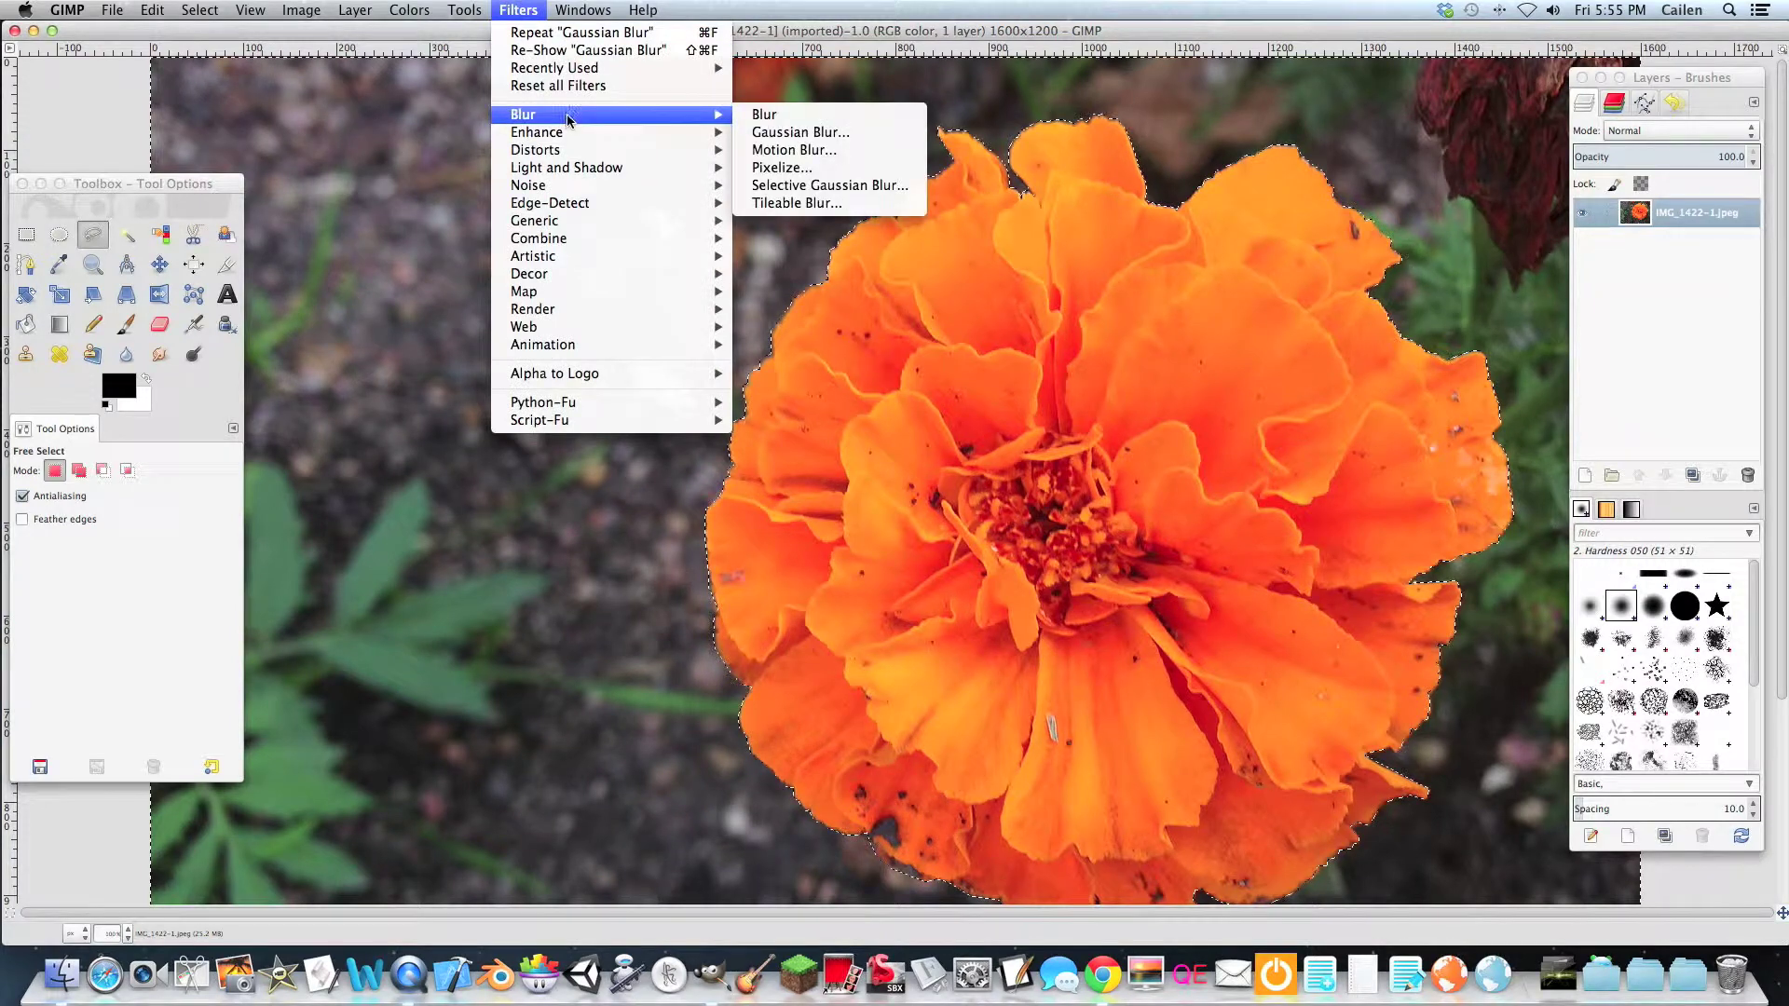
click(777, 138)
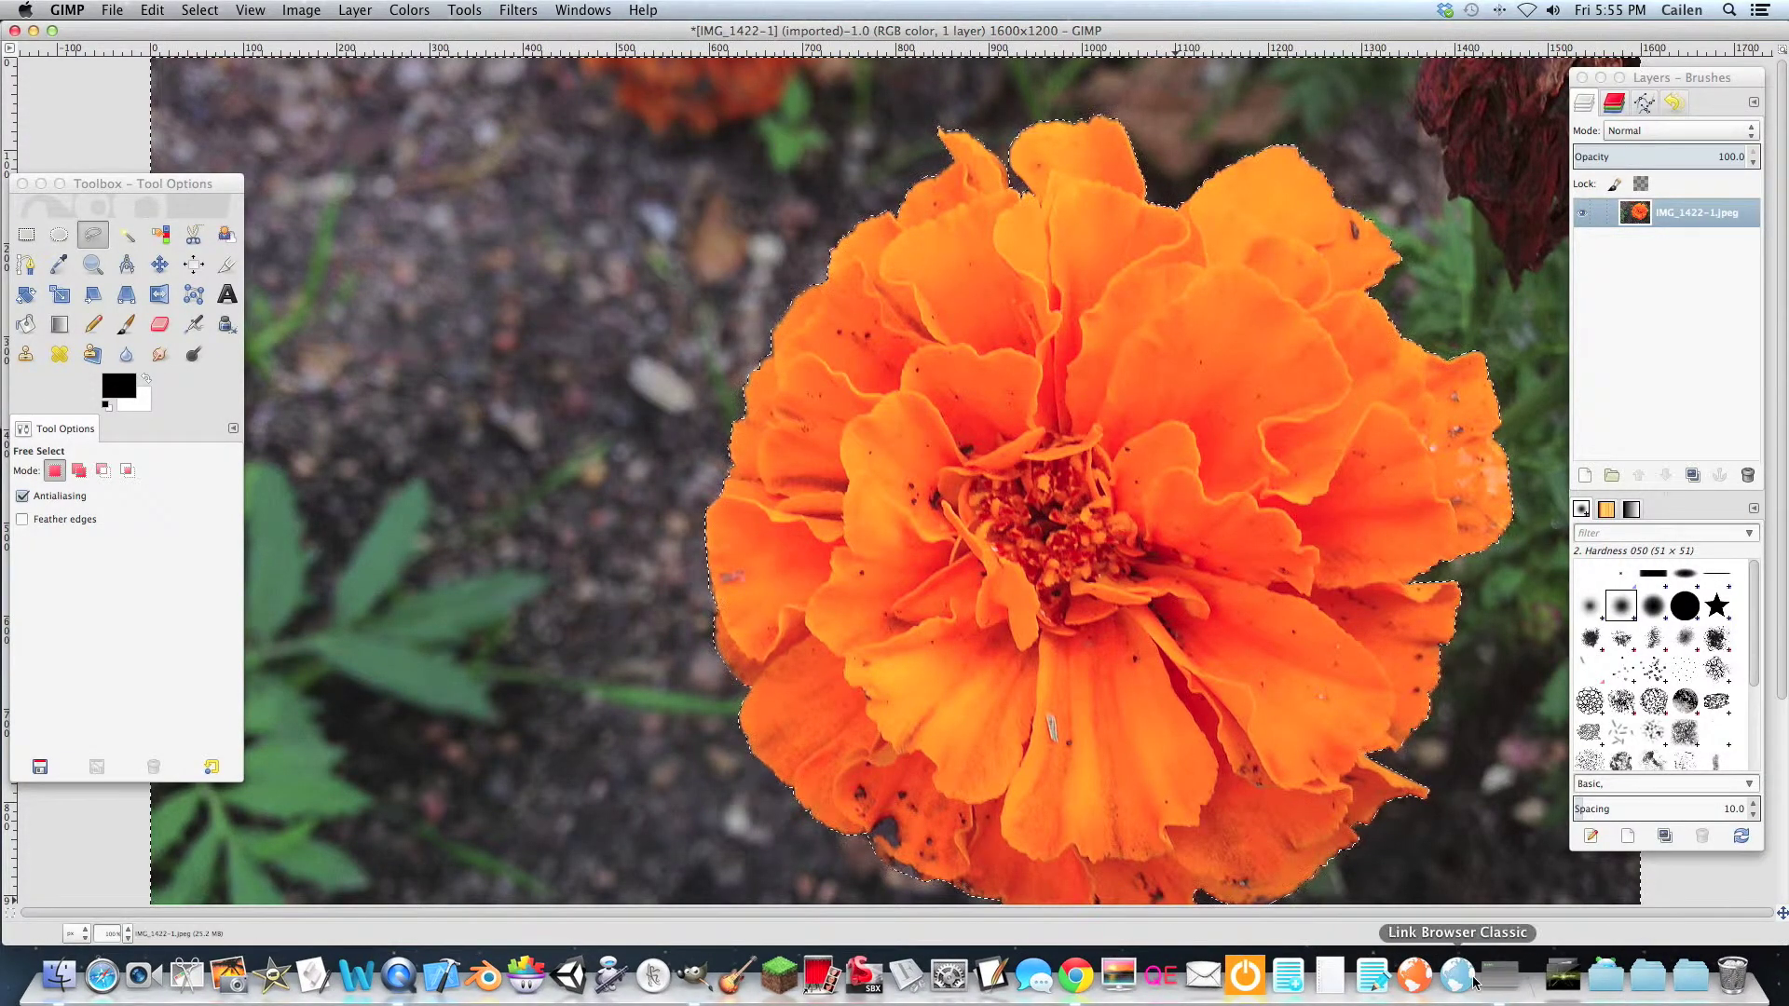
drag(279, 30, 1146, 266)
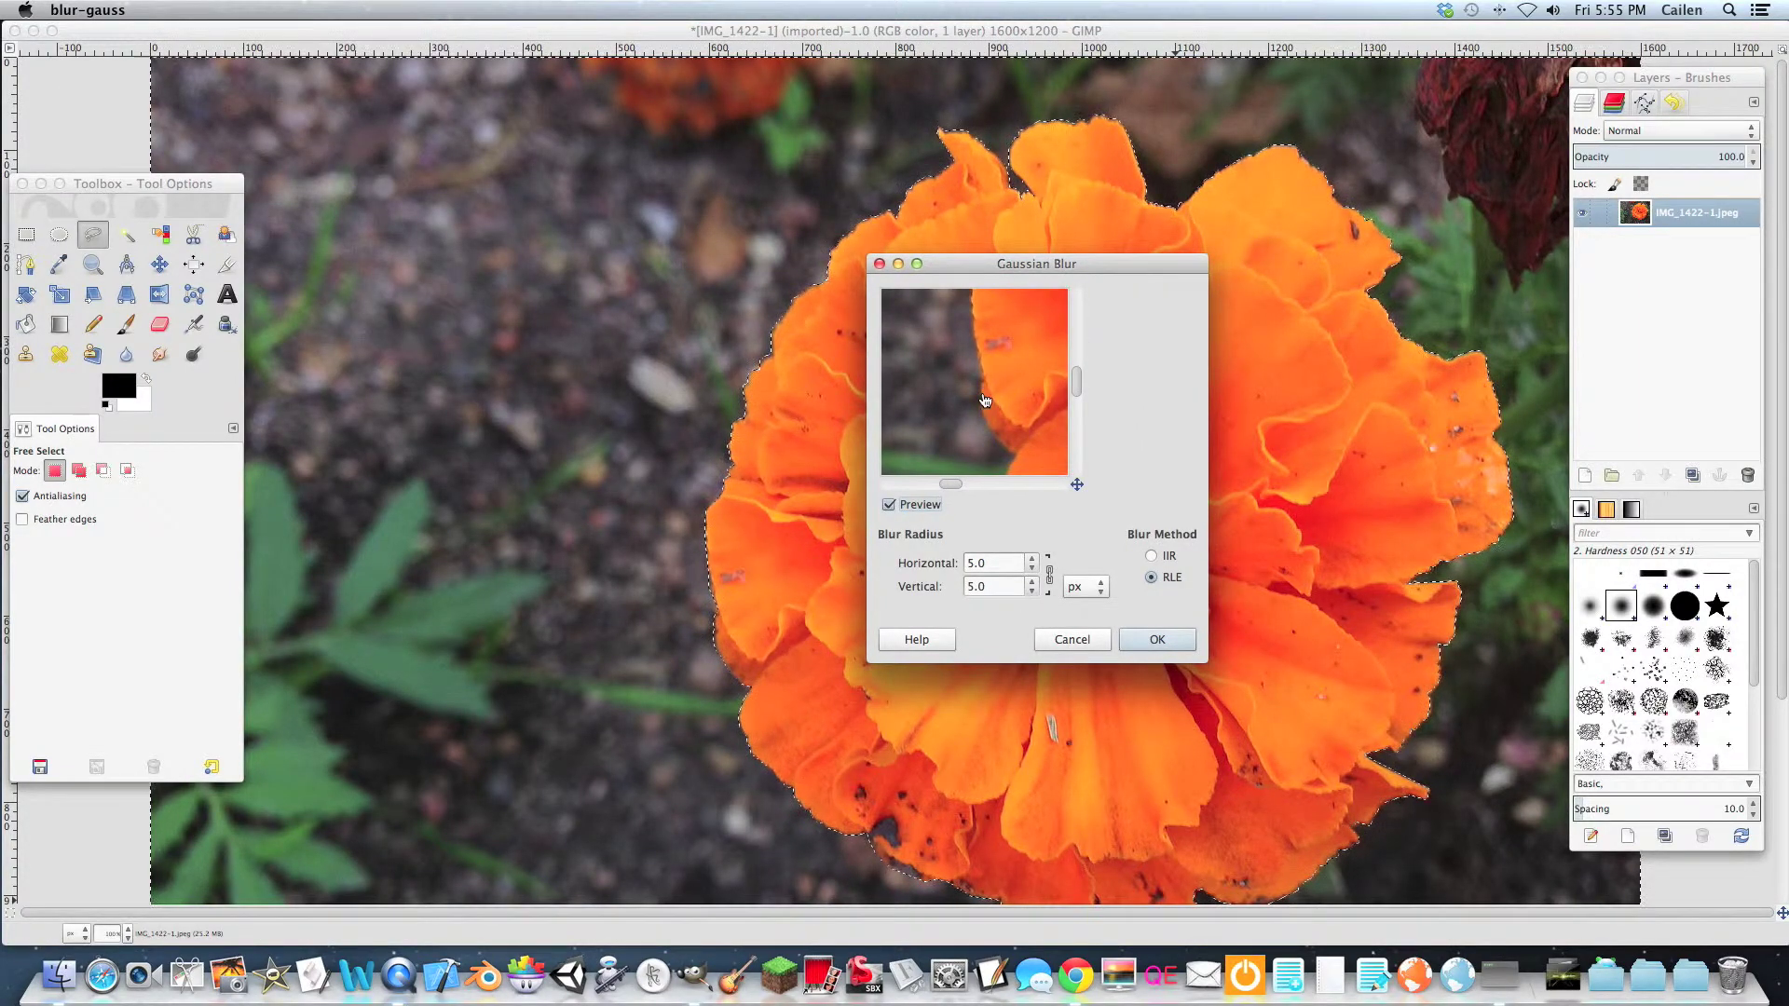
drag(985, 400, 988, 521)
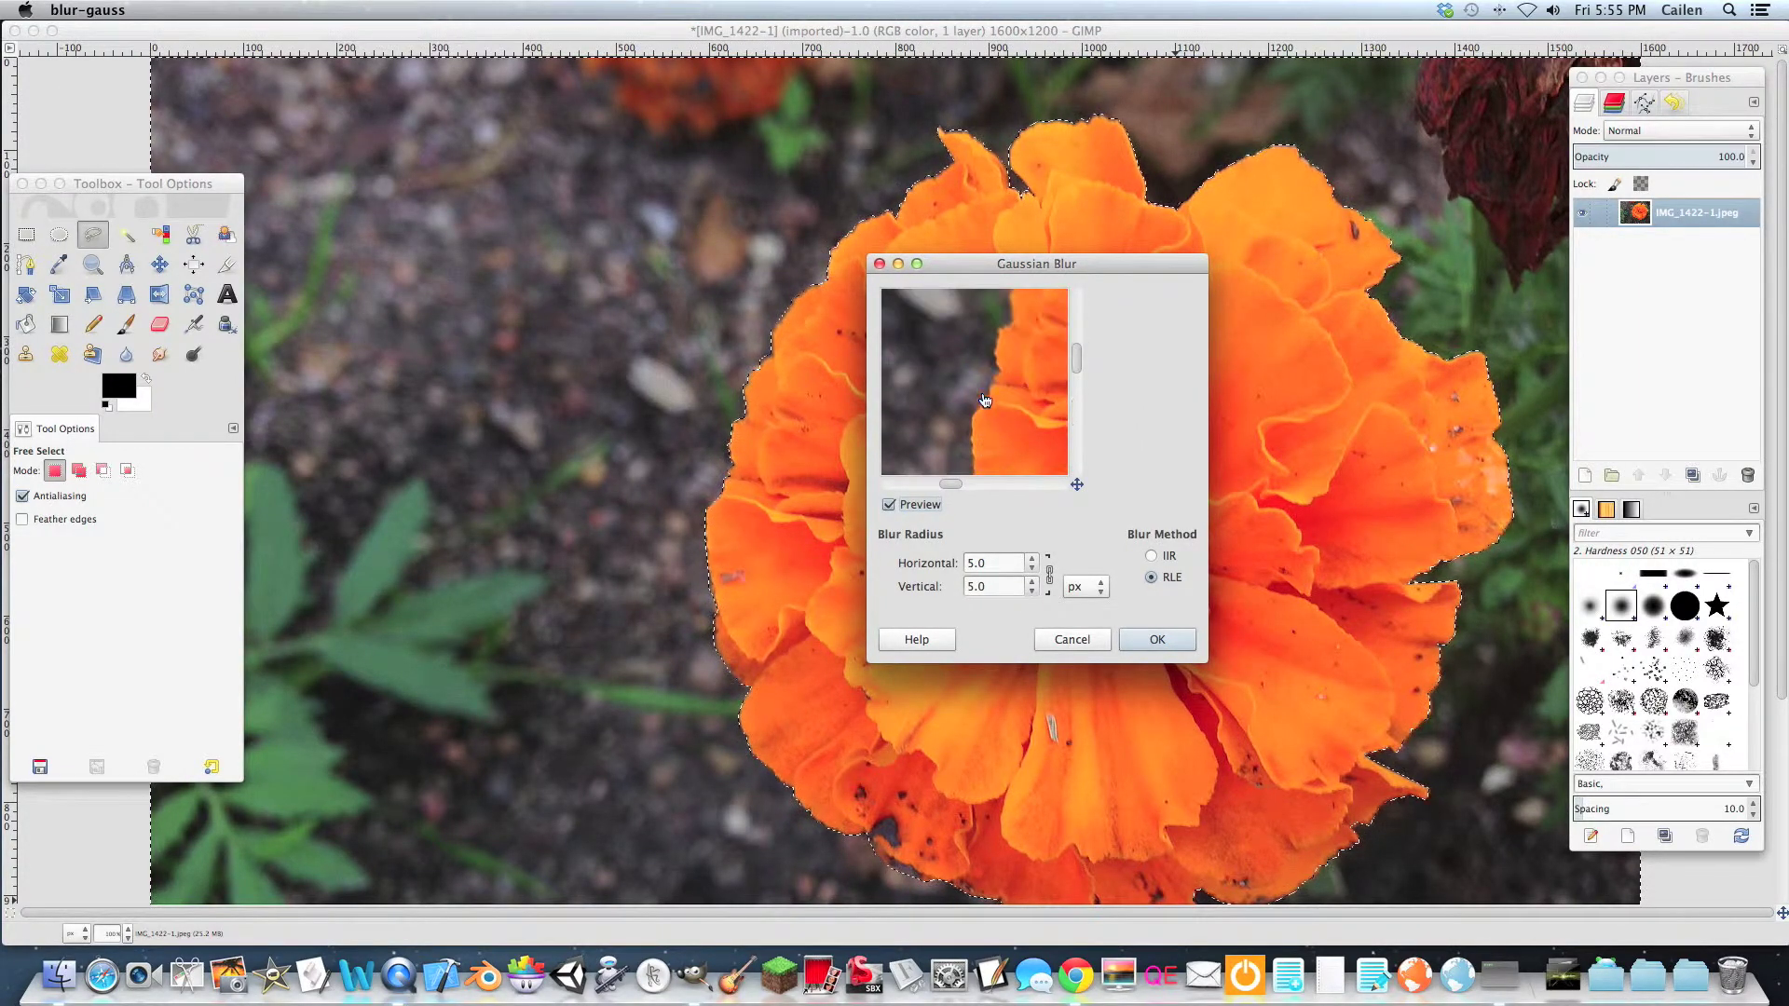
click(1032, 560)
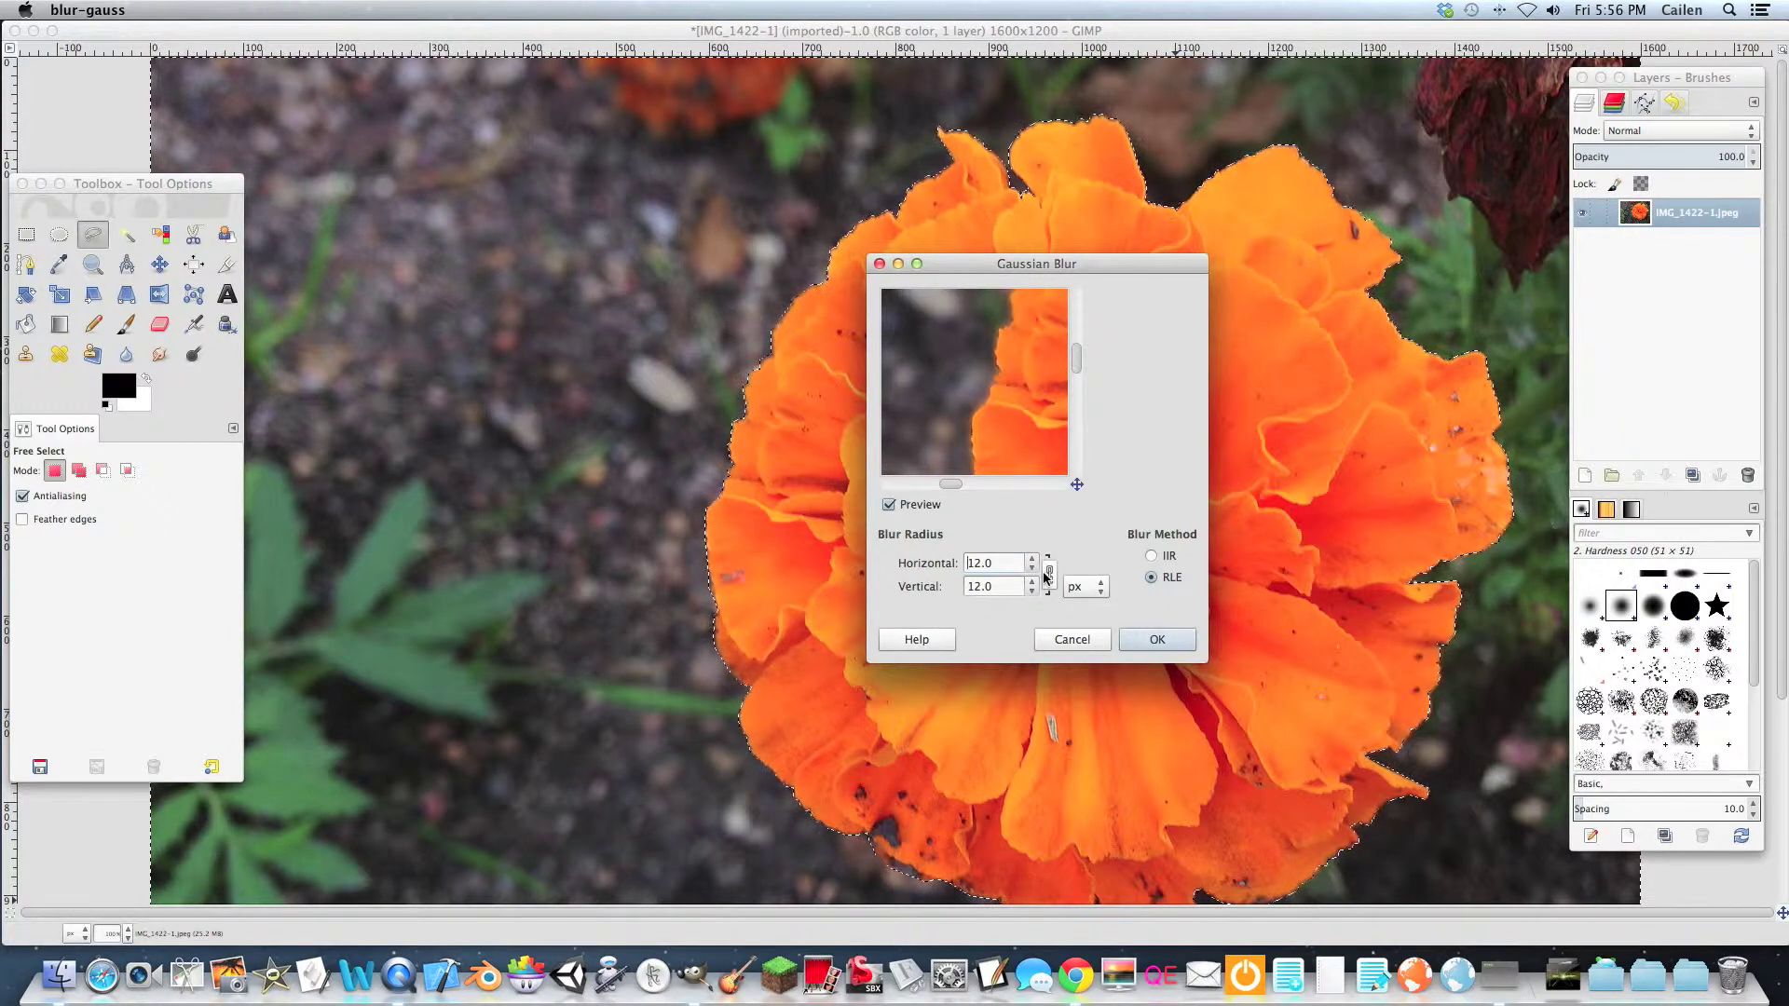
drag(939, 351, 988, 402)
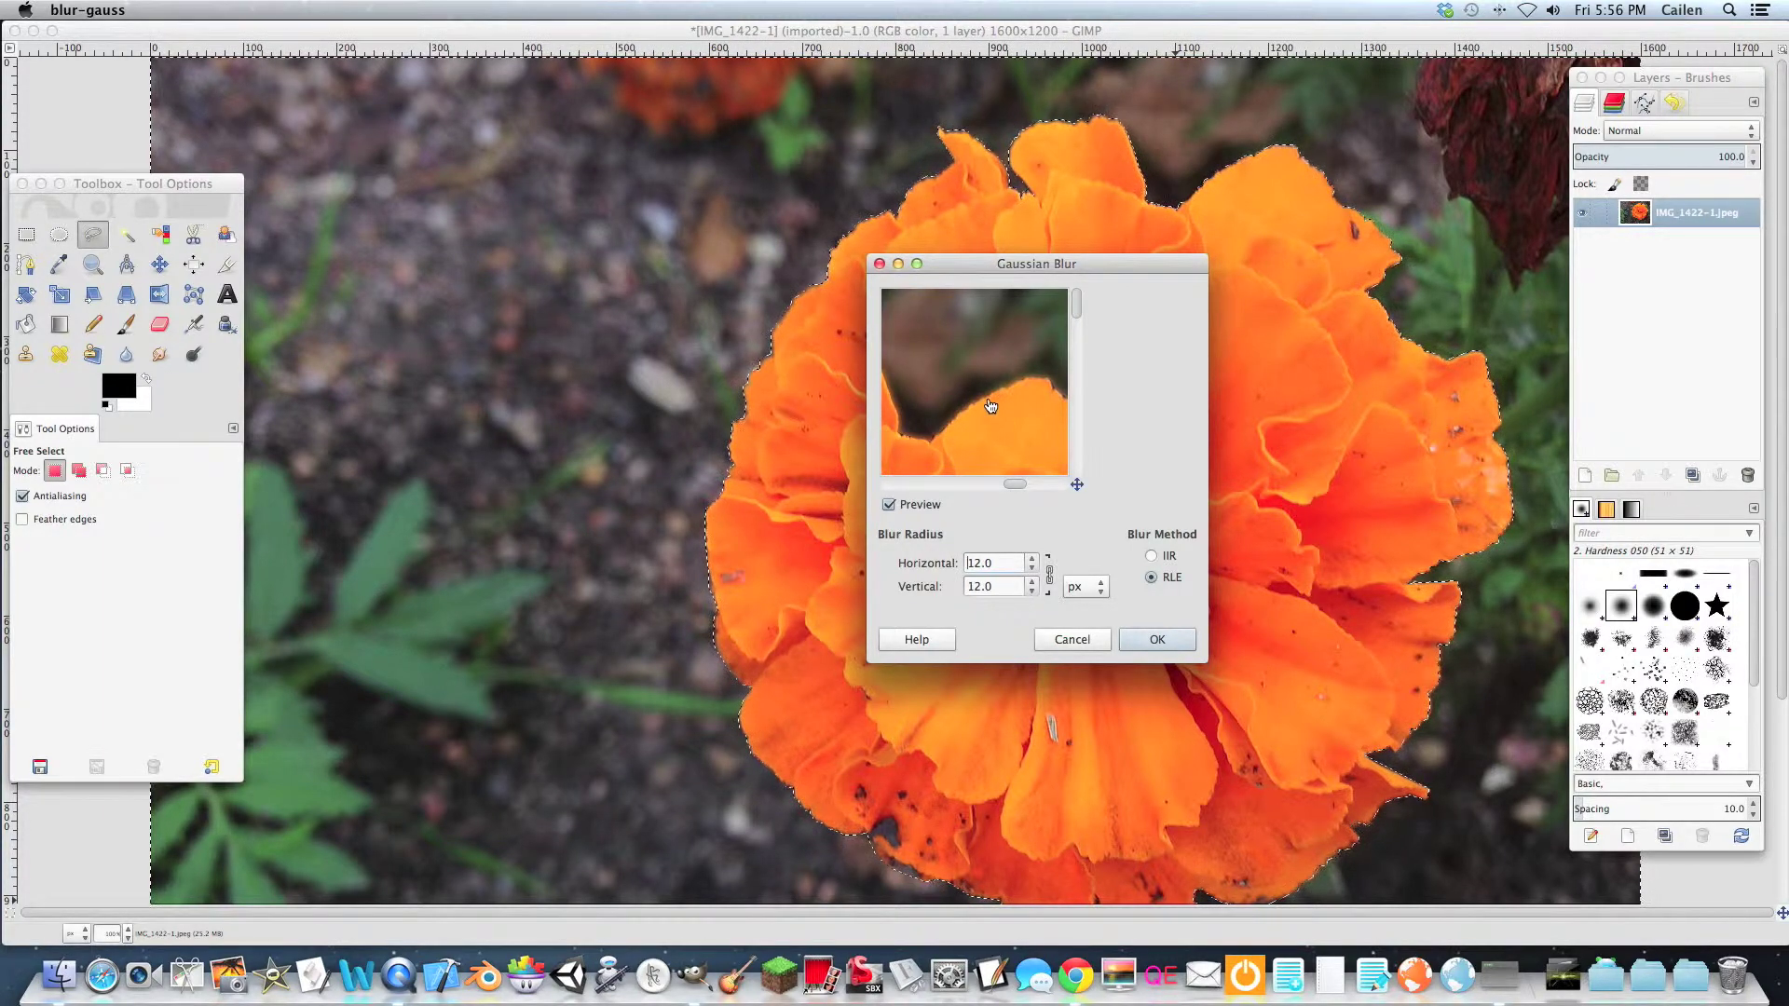
Lower the blur radius to 7 px and apply it to the background.
scroll(1046, 391, right, 5)
scroll(1046, 391, down, 4)
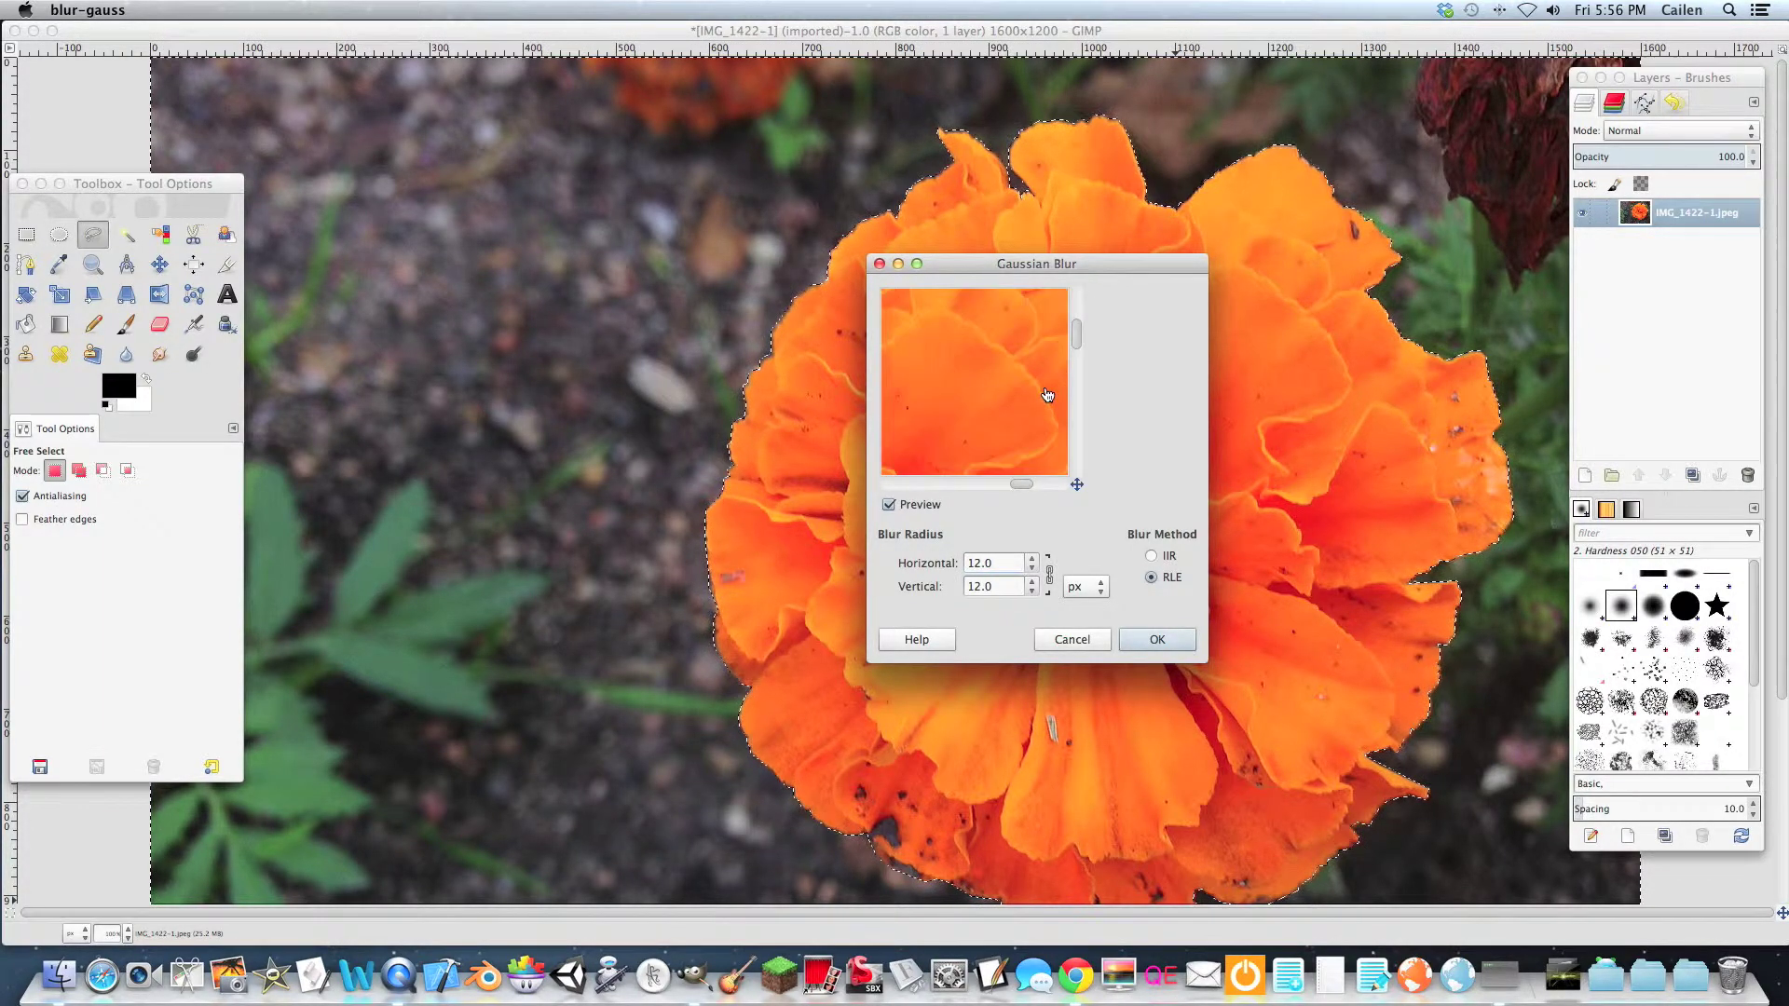
click(1033, 568)
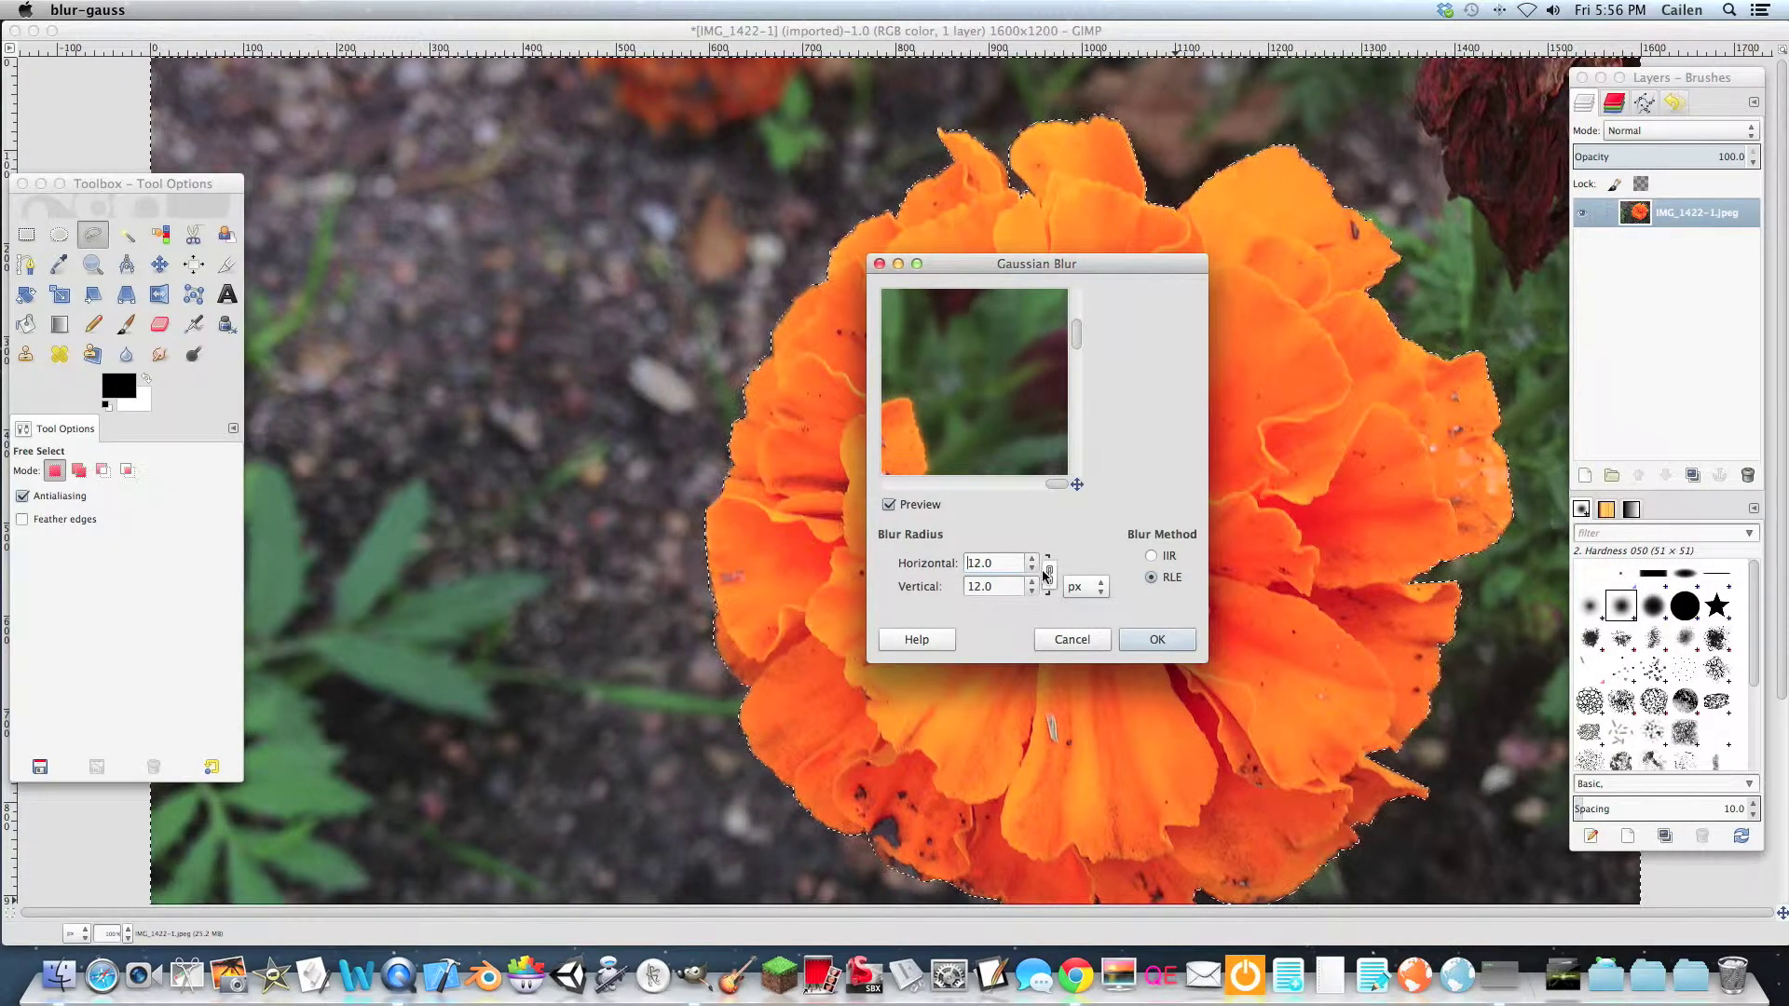
click(1032, 568)
click(1032, 569)
click(1033, 569)
scroll(961, 429, left, 3)
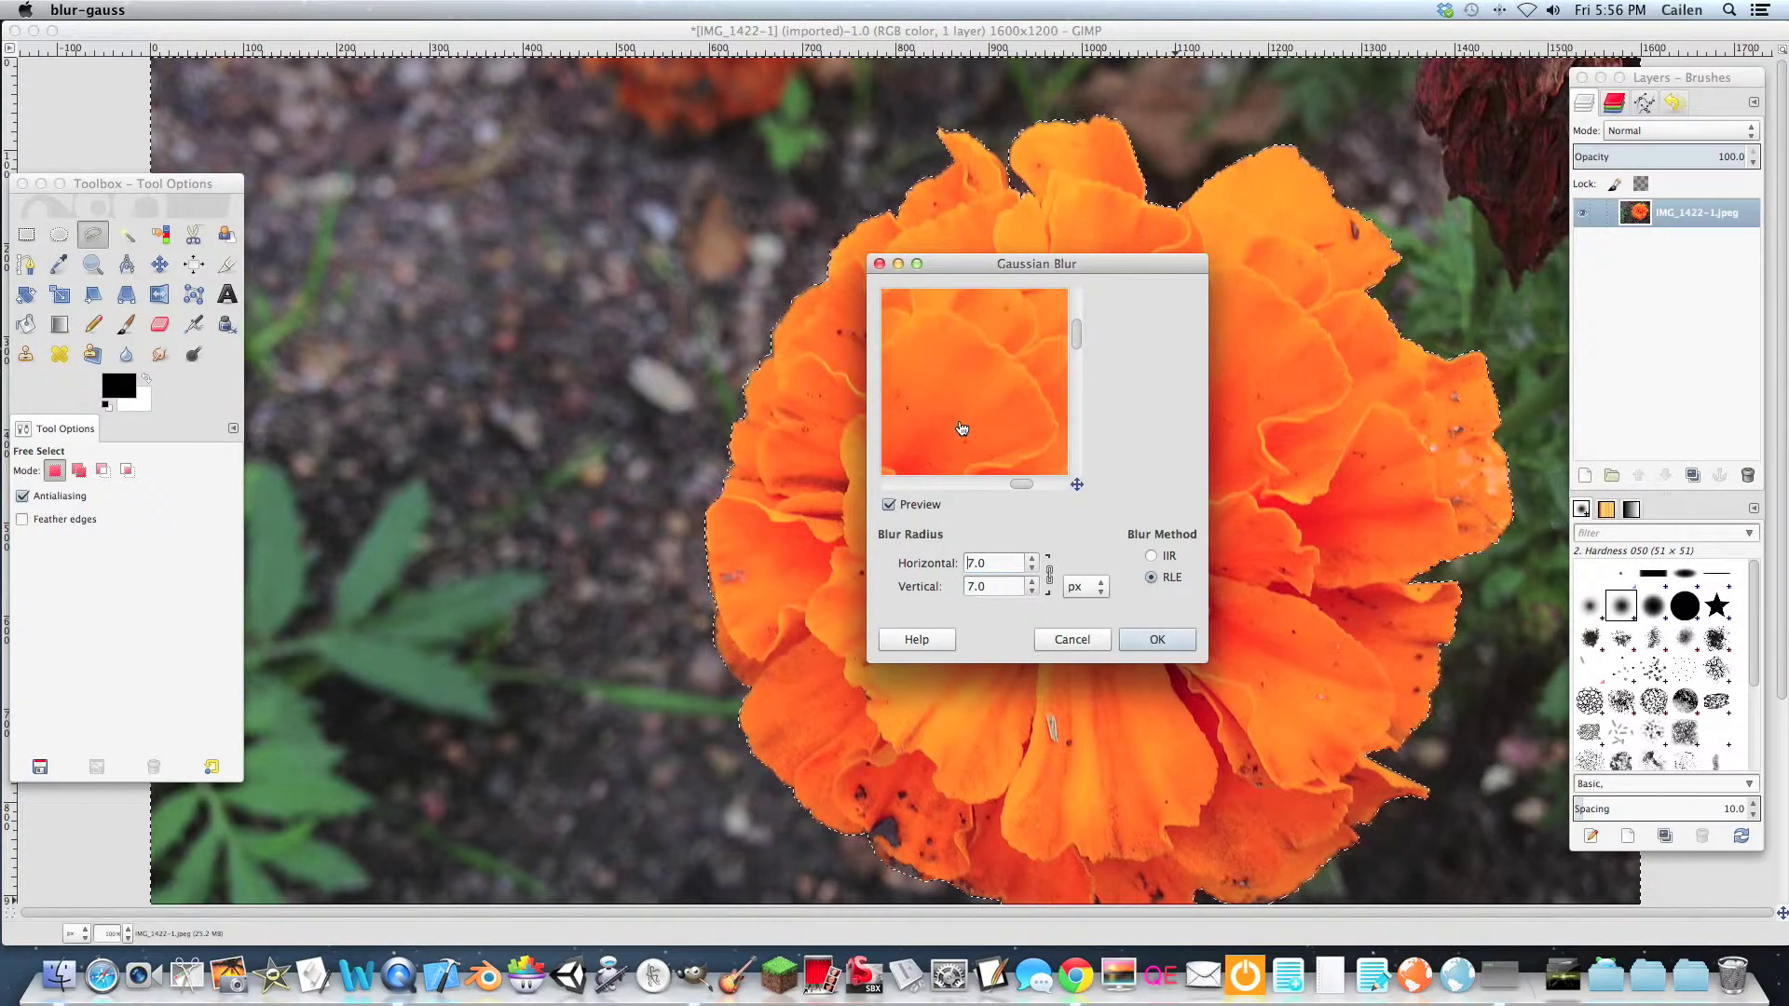
scroll(962, 429, up, 3)
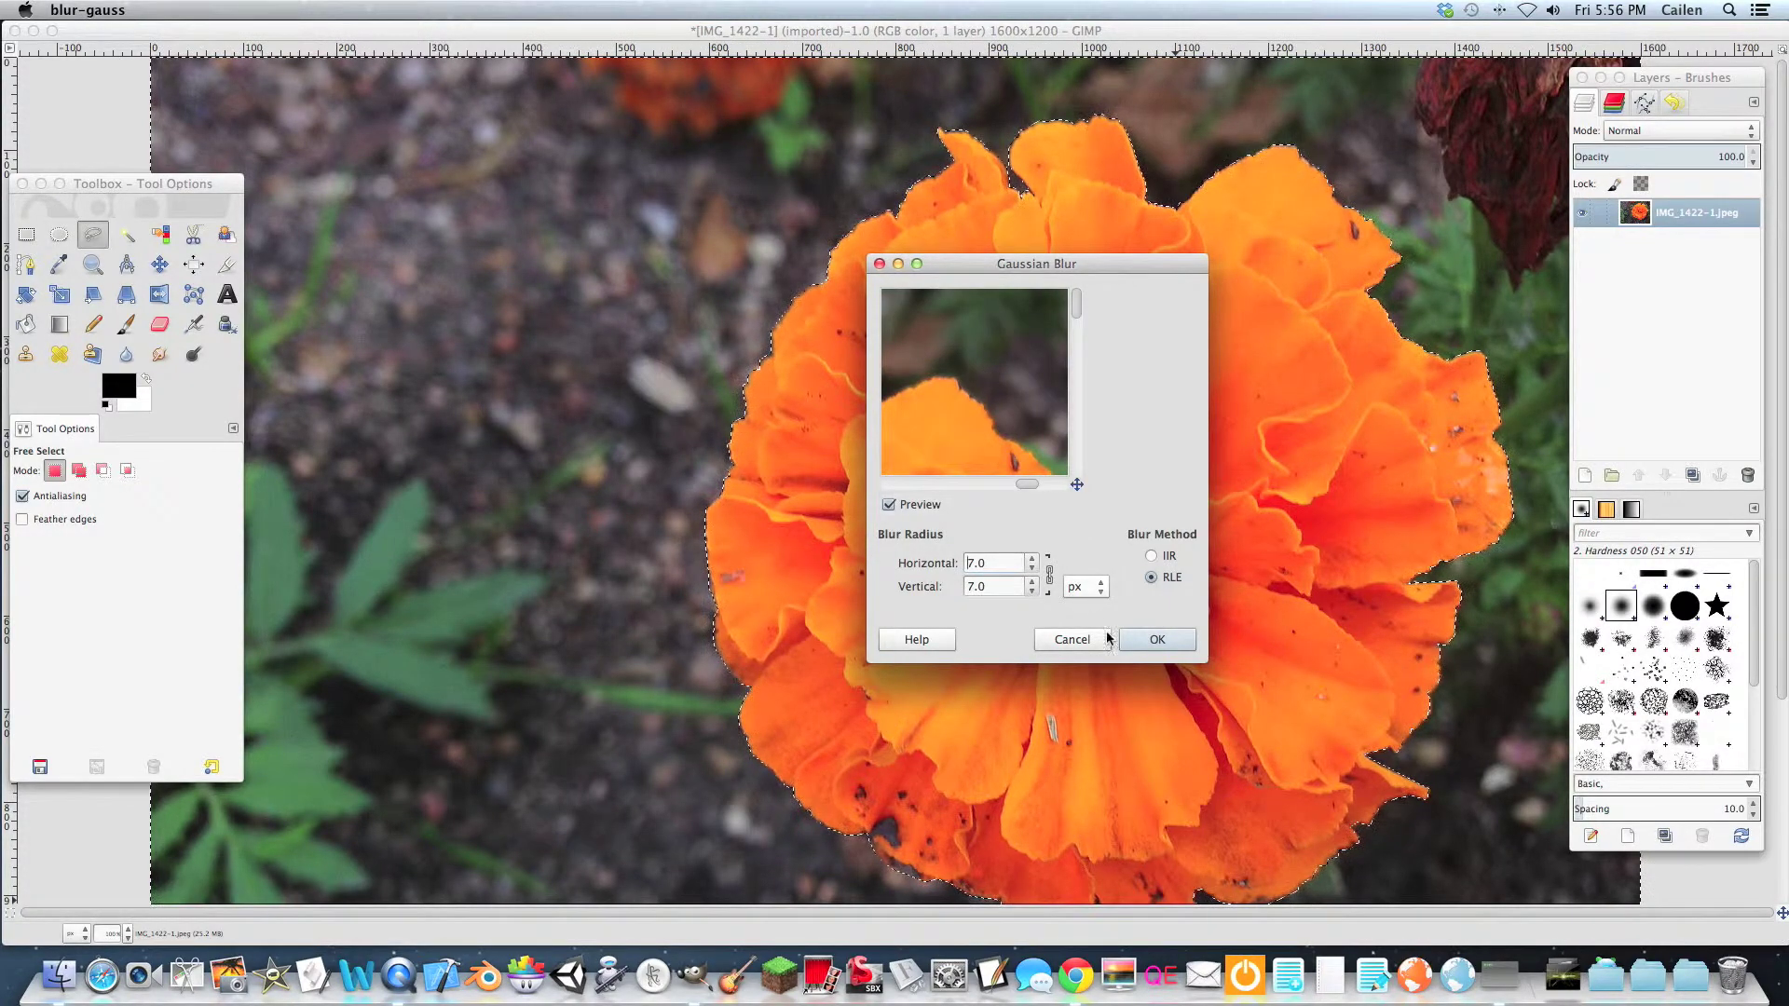
click(1157, 641)
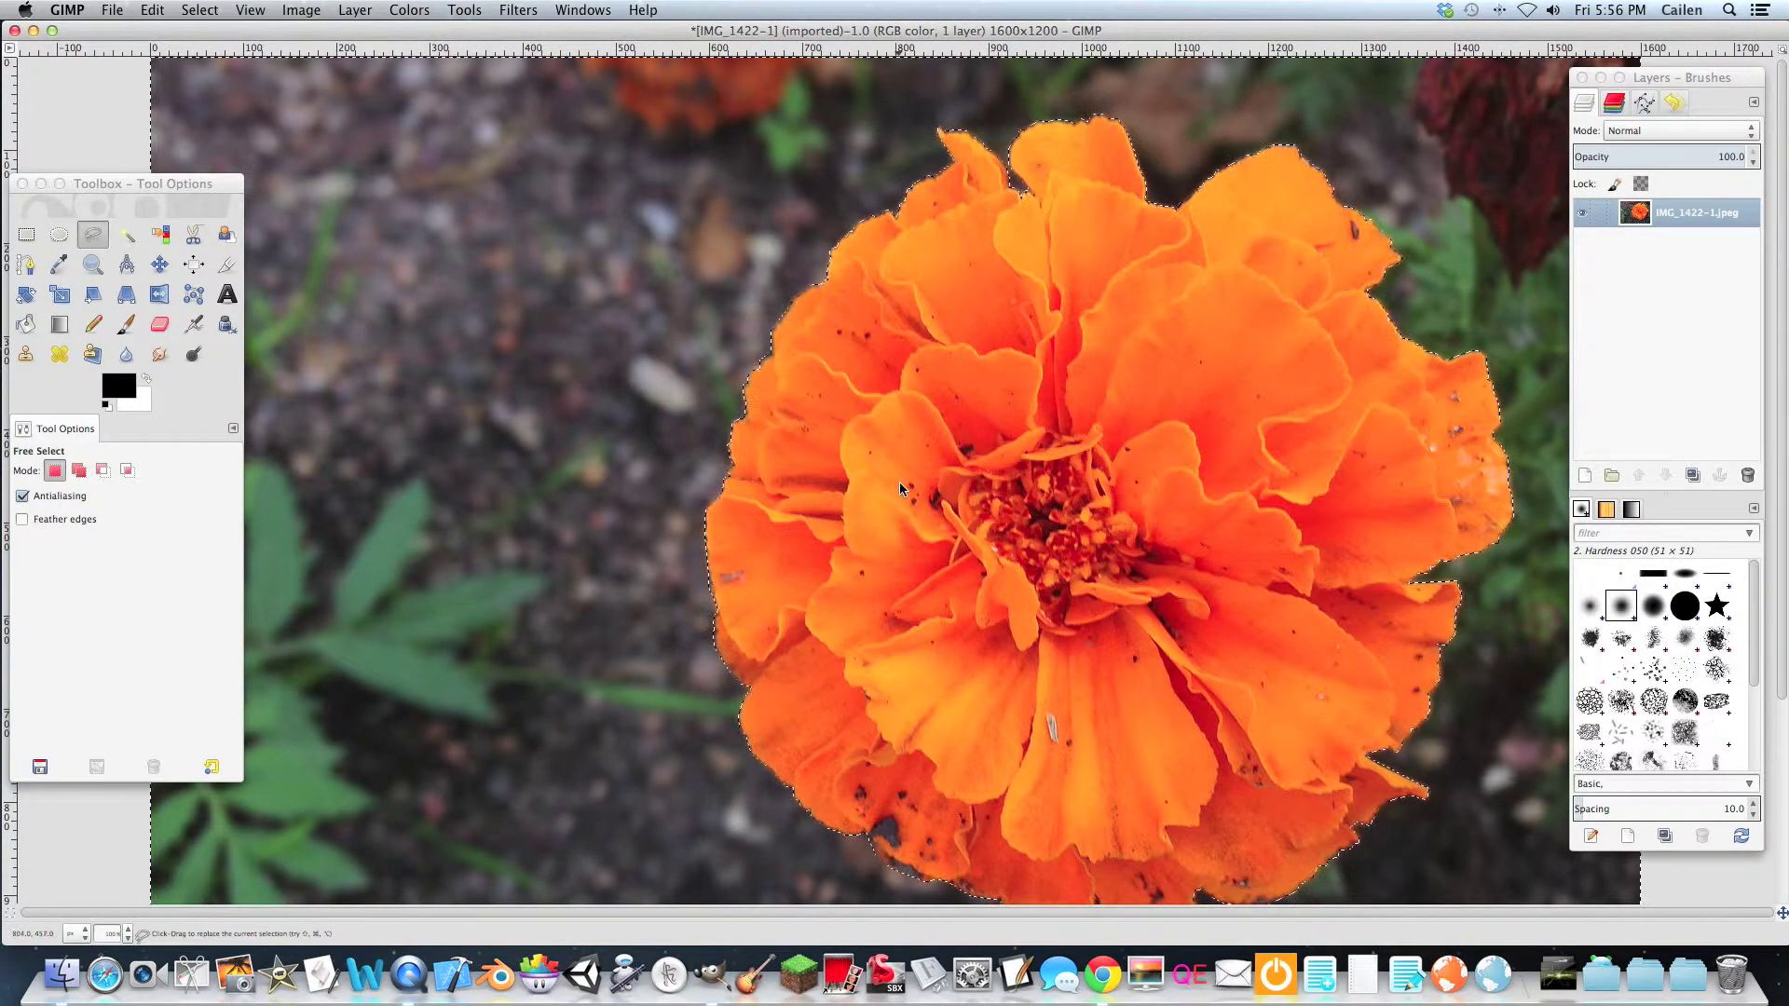
Use Select > Invert to swap the selection onto the marigold bloom.
click(199, 10)
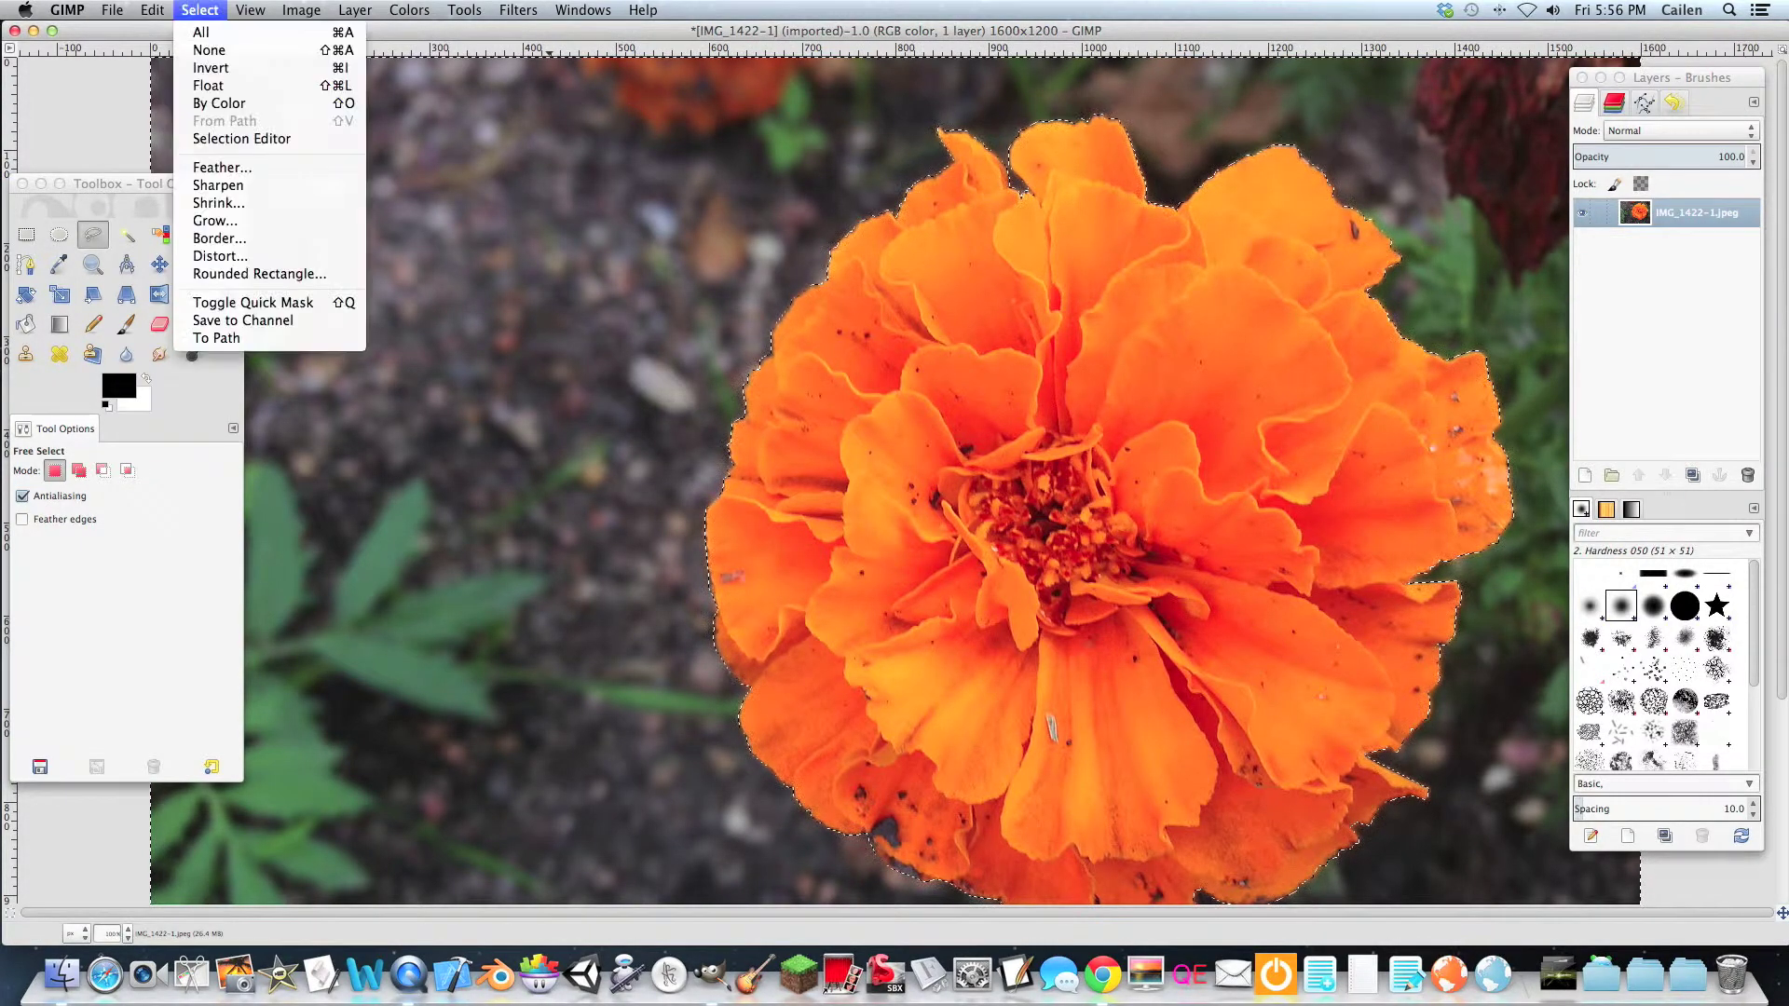
click(211, 67)
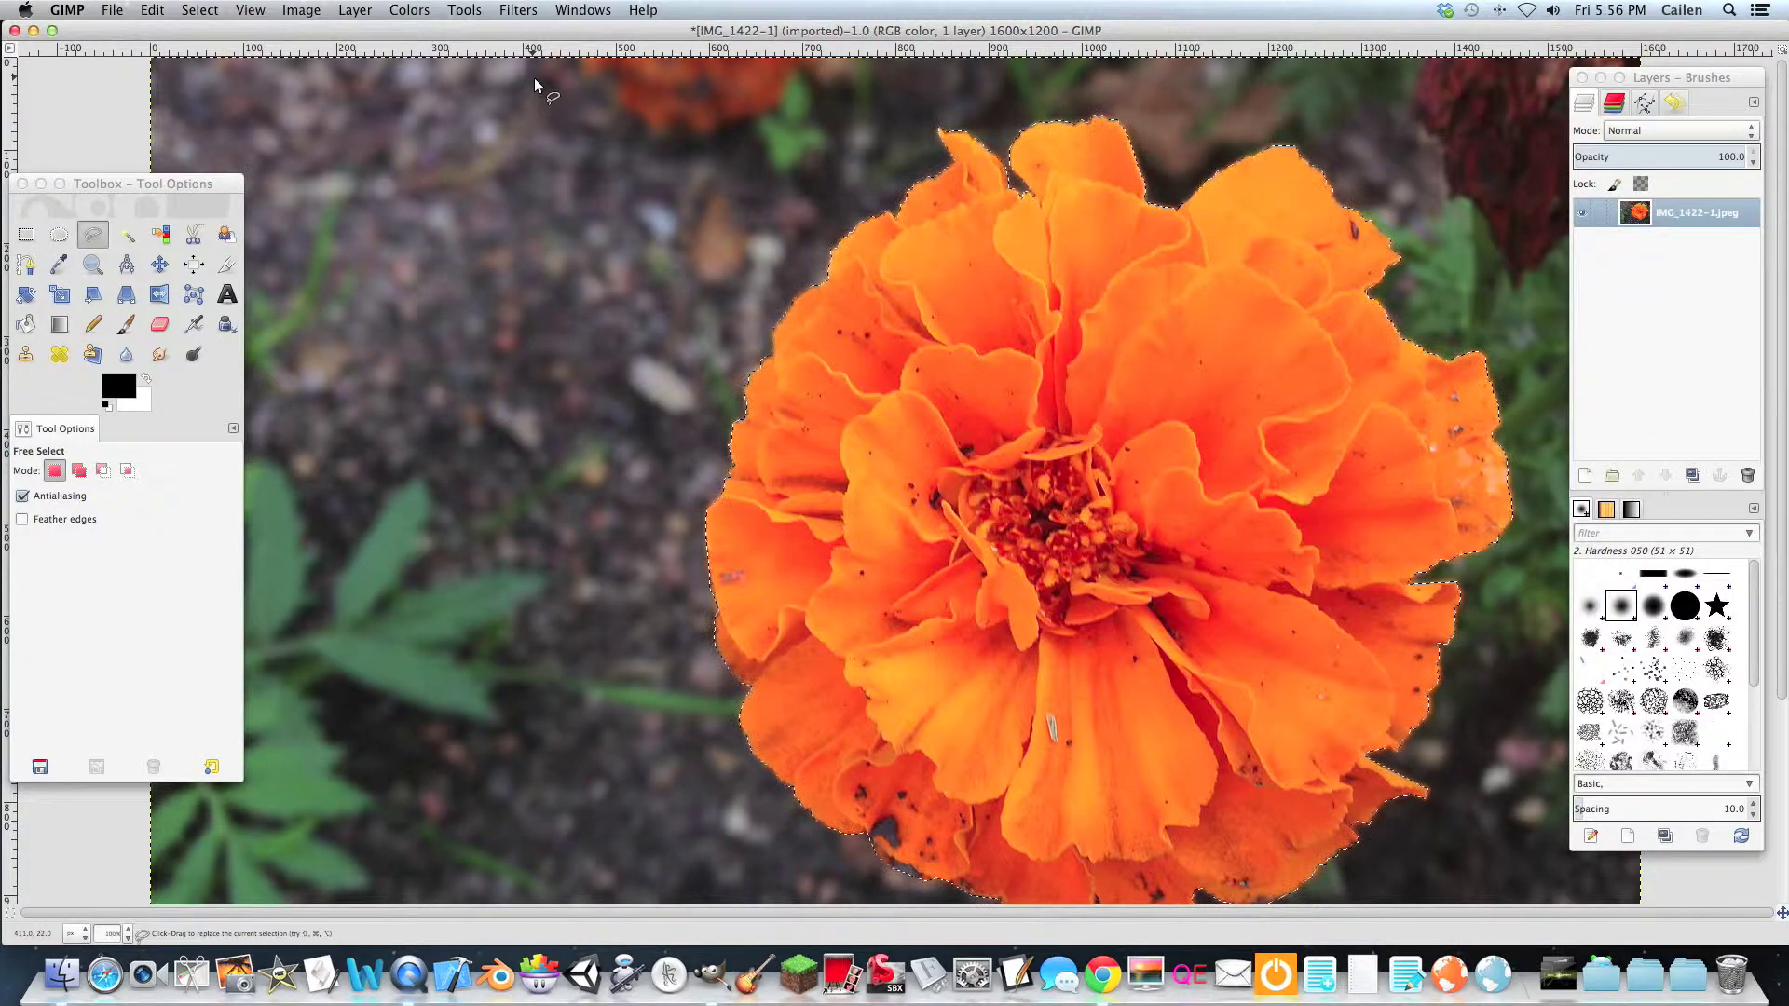
click(518, 10)
Apply the Sharpen filter to the selected petals at sharpness 51.
mouse_move(568, 136)
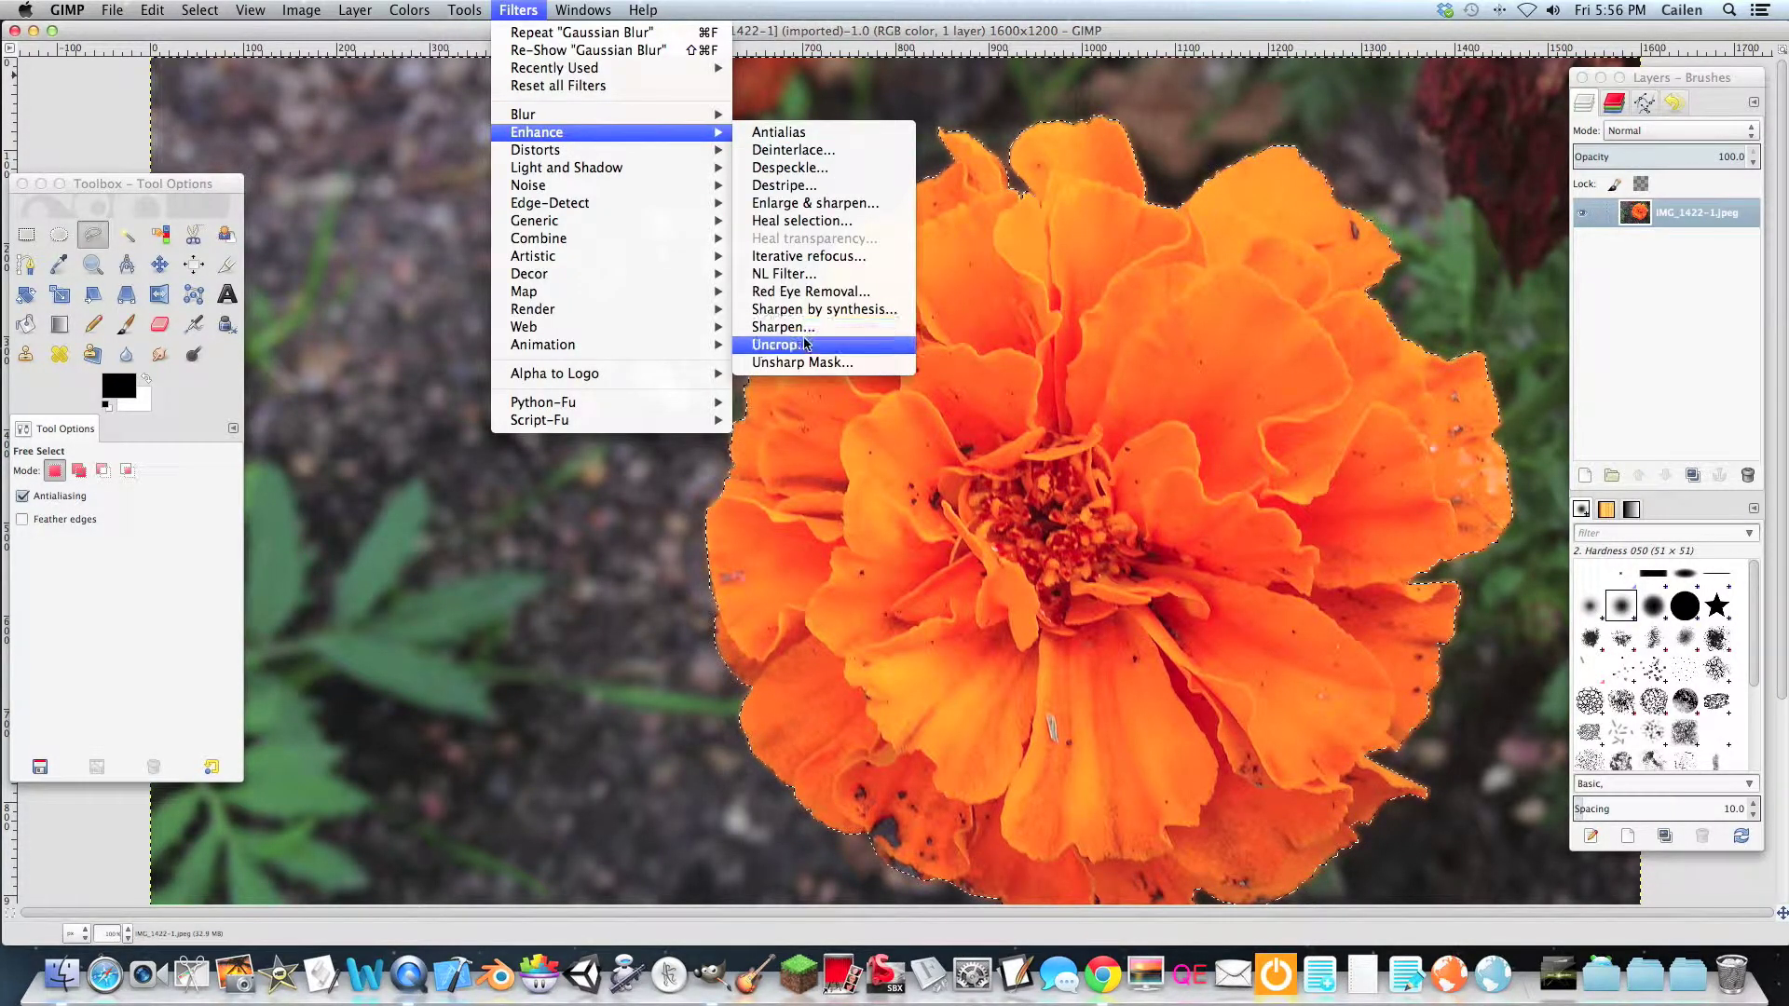
click(799, 331)
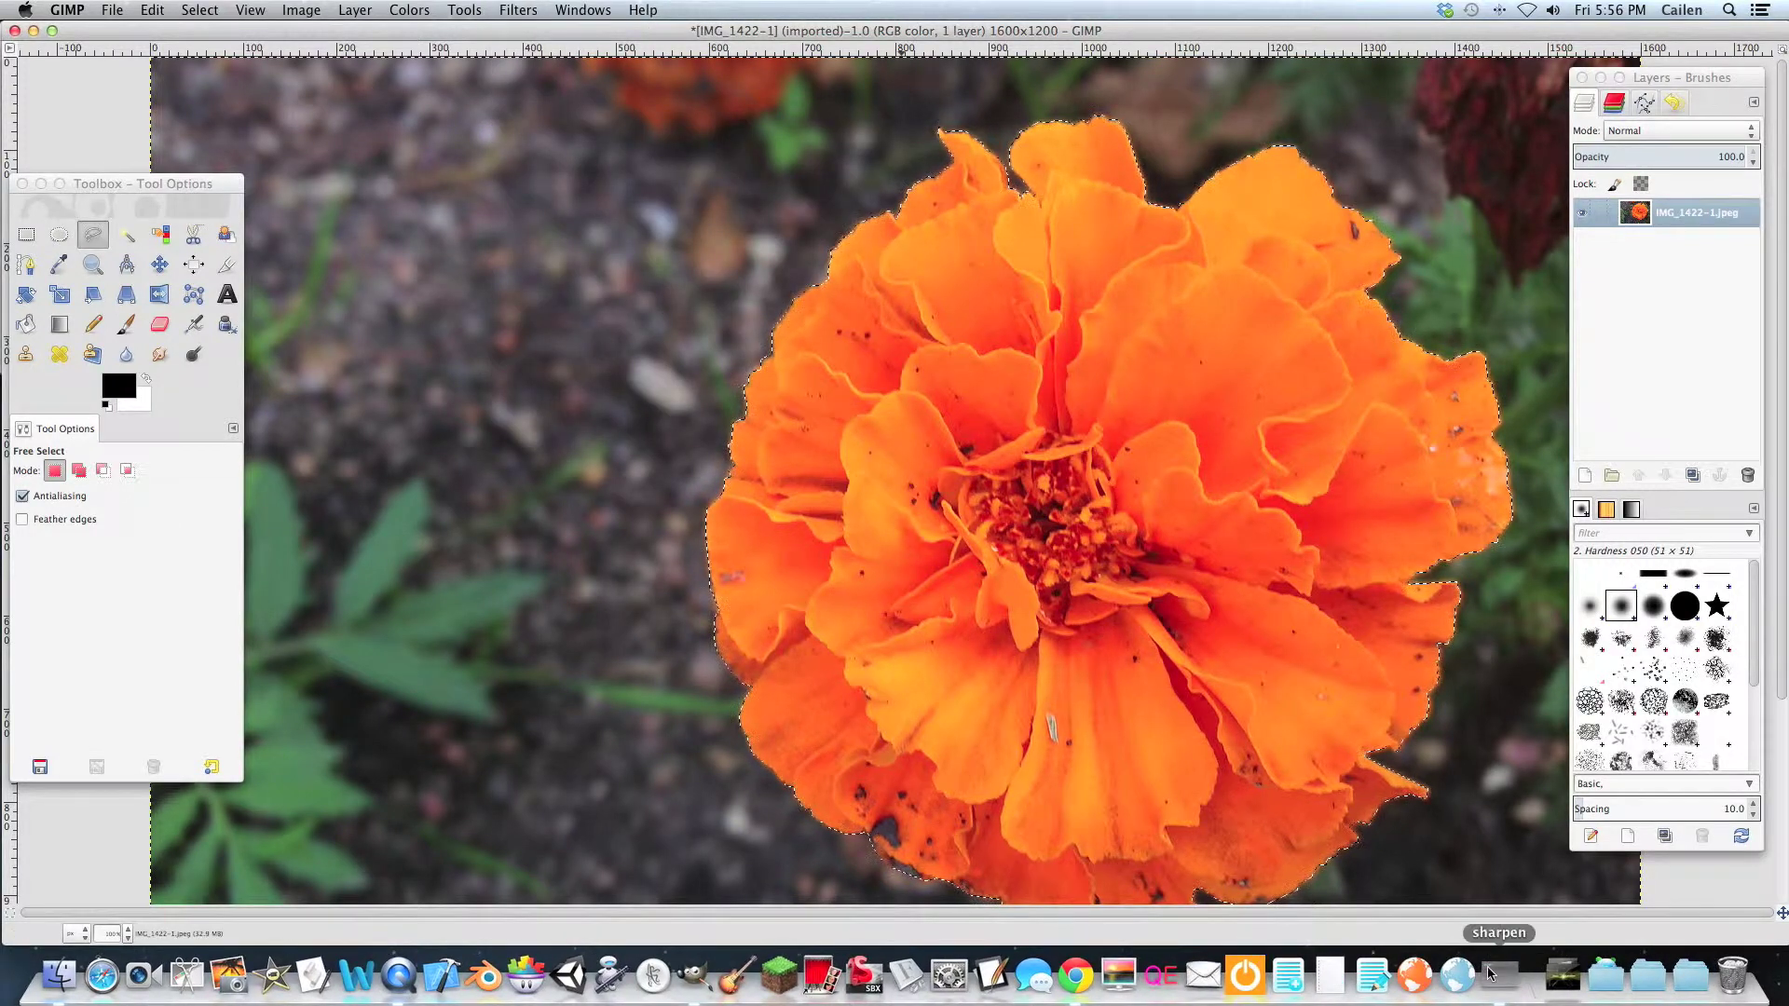
drag(161, 51, 825, 228)
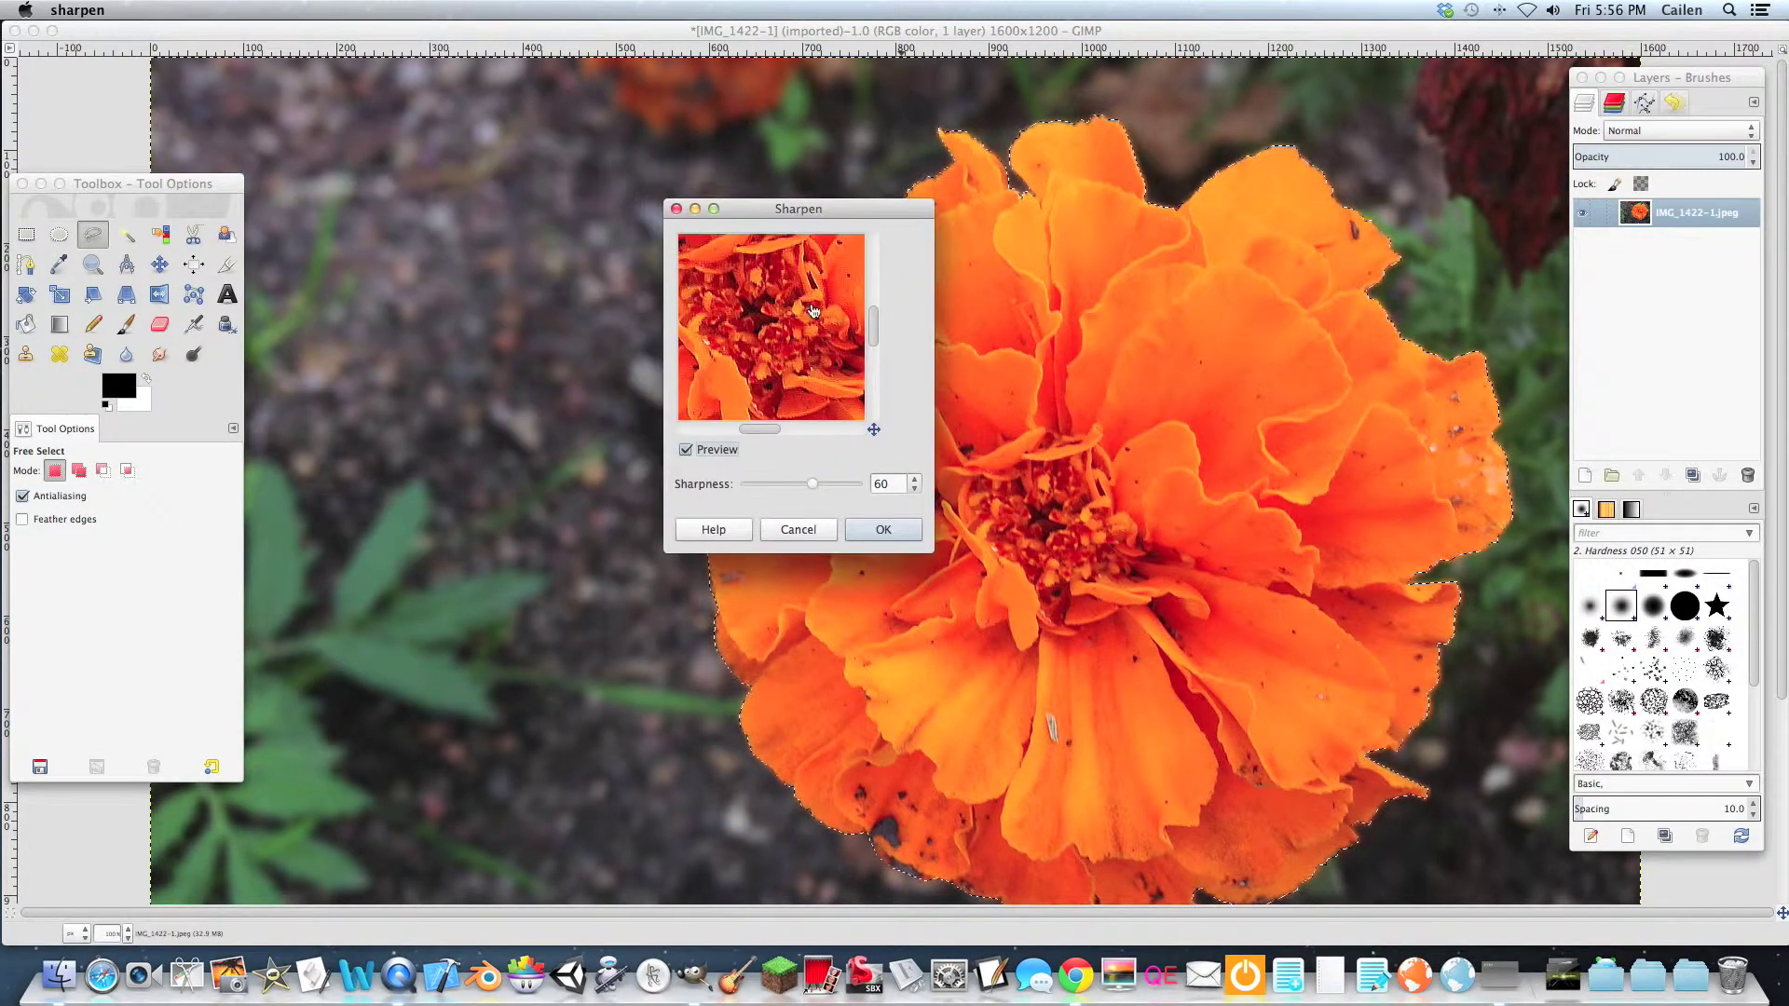
drag(803, 351, 862, 368)
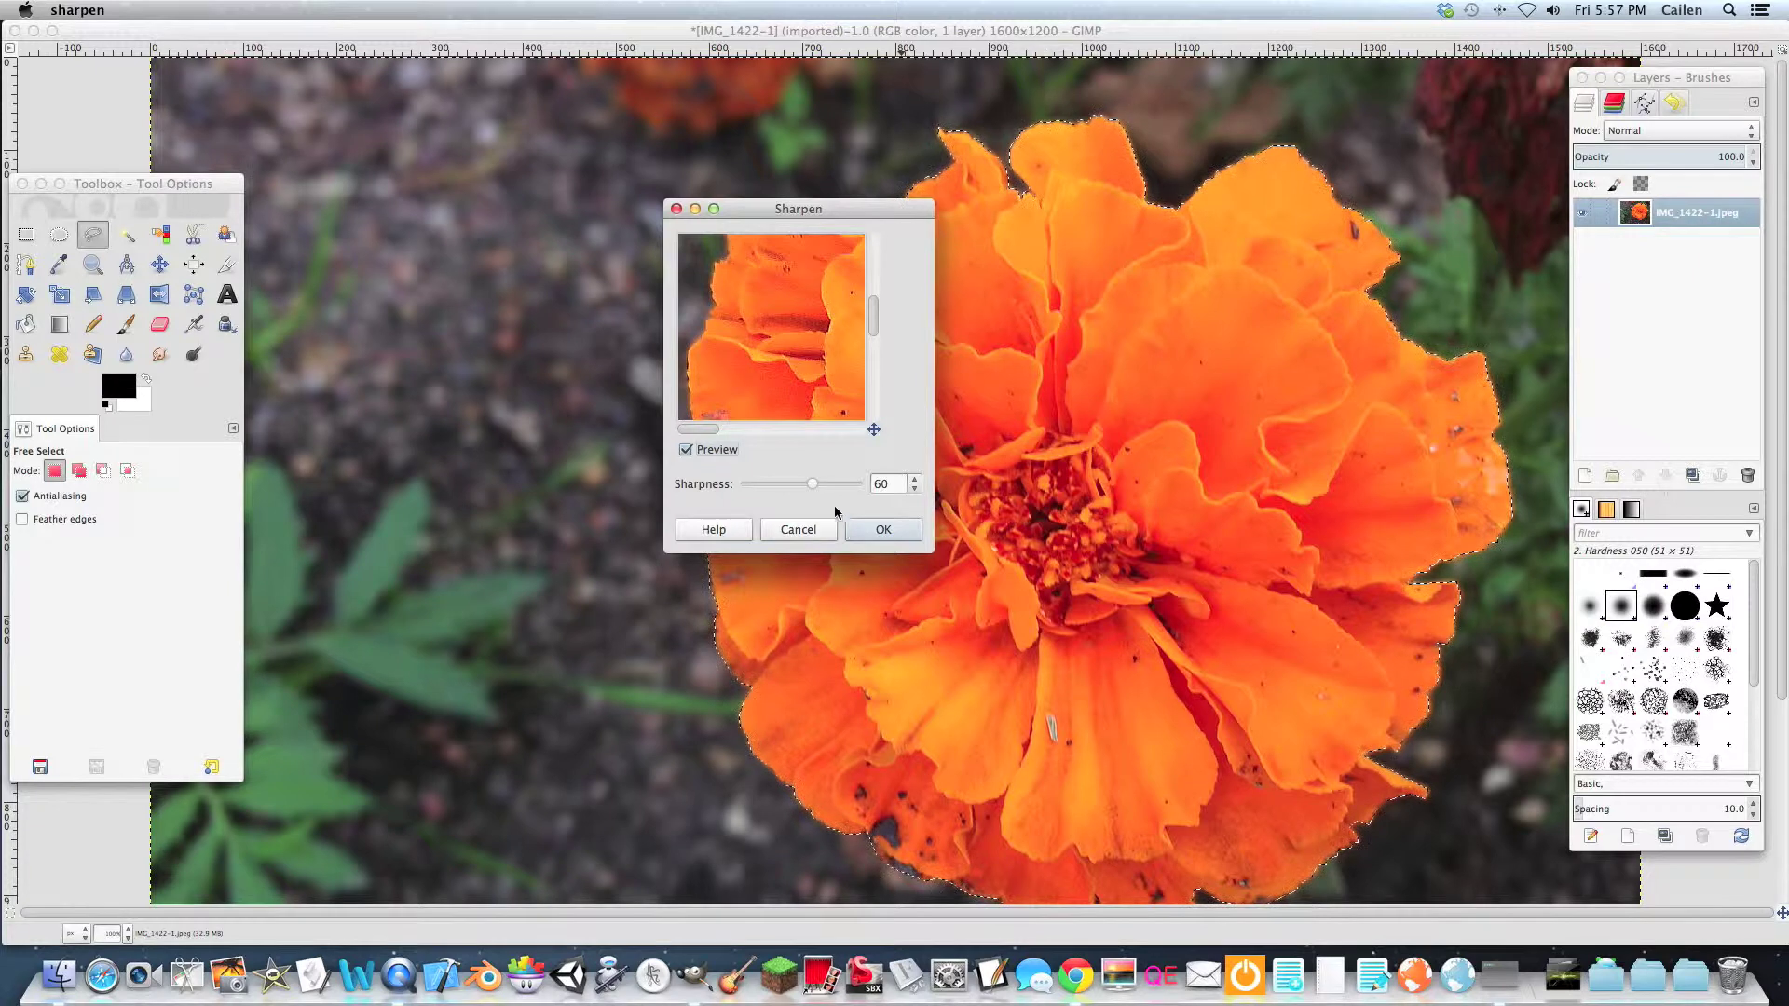
drag(812, 486, 781, 487)
drag(739, 320, 643, 280)
click(898, 538)
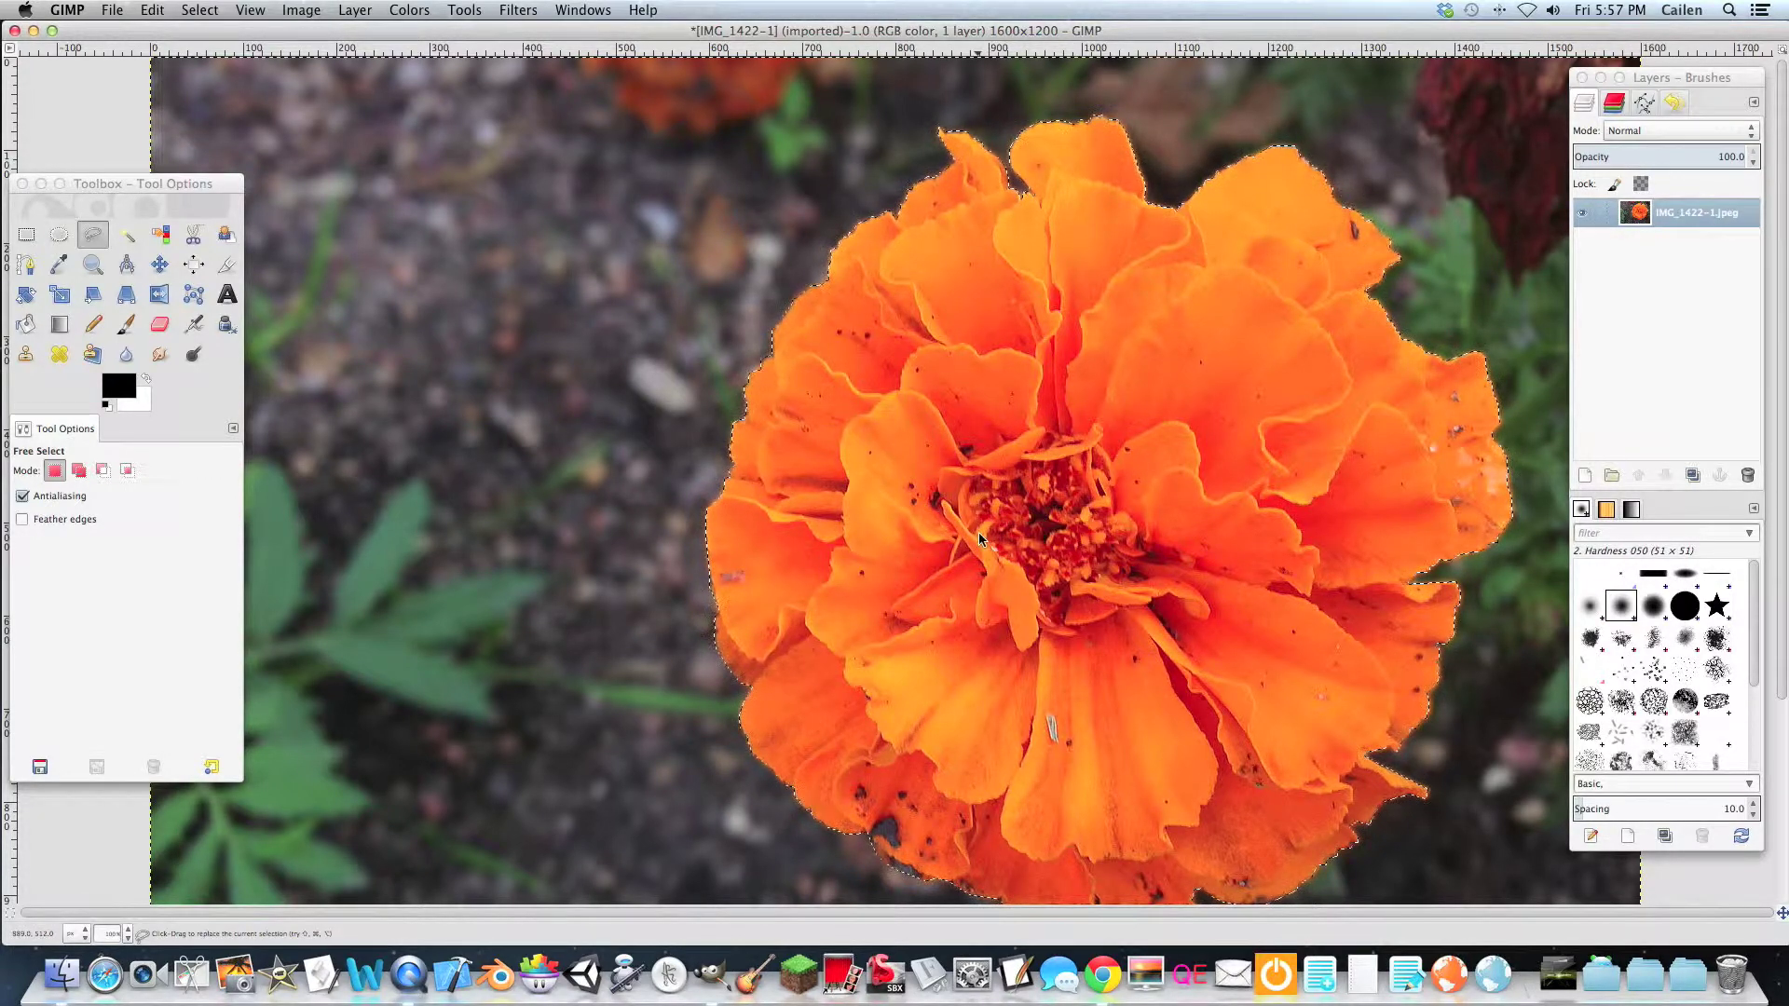
Create a new layer named 'Bright Orange'.
click(1585, 476)
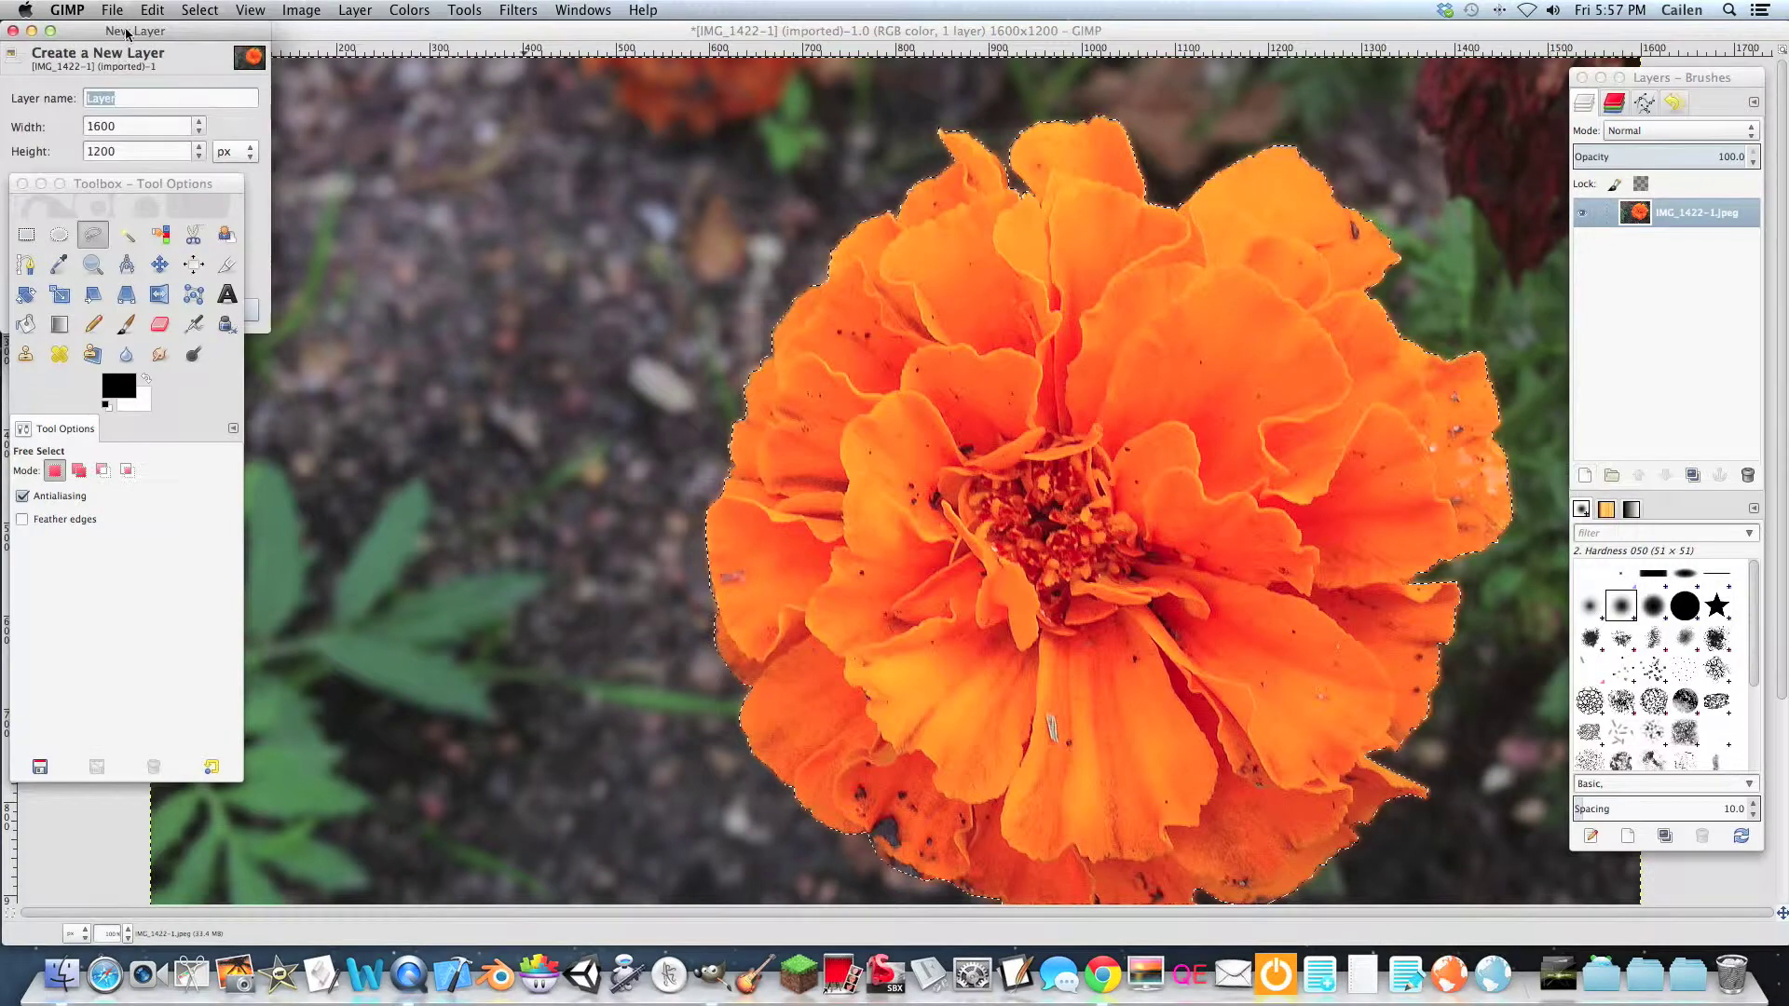
drag(131, 28, 810, 213)
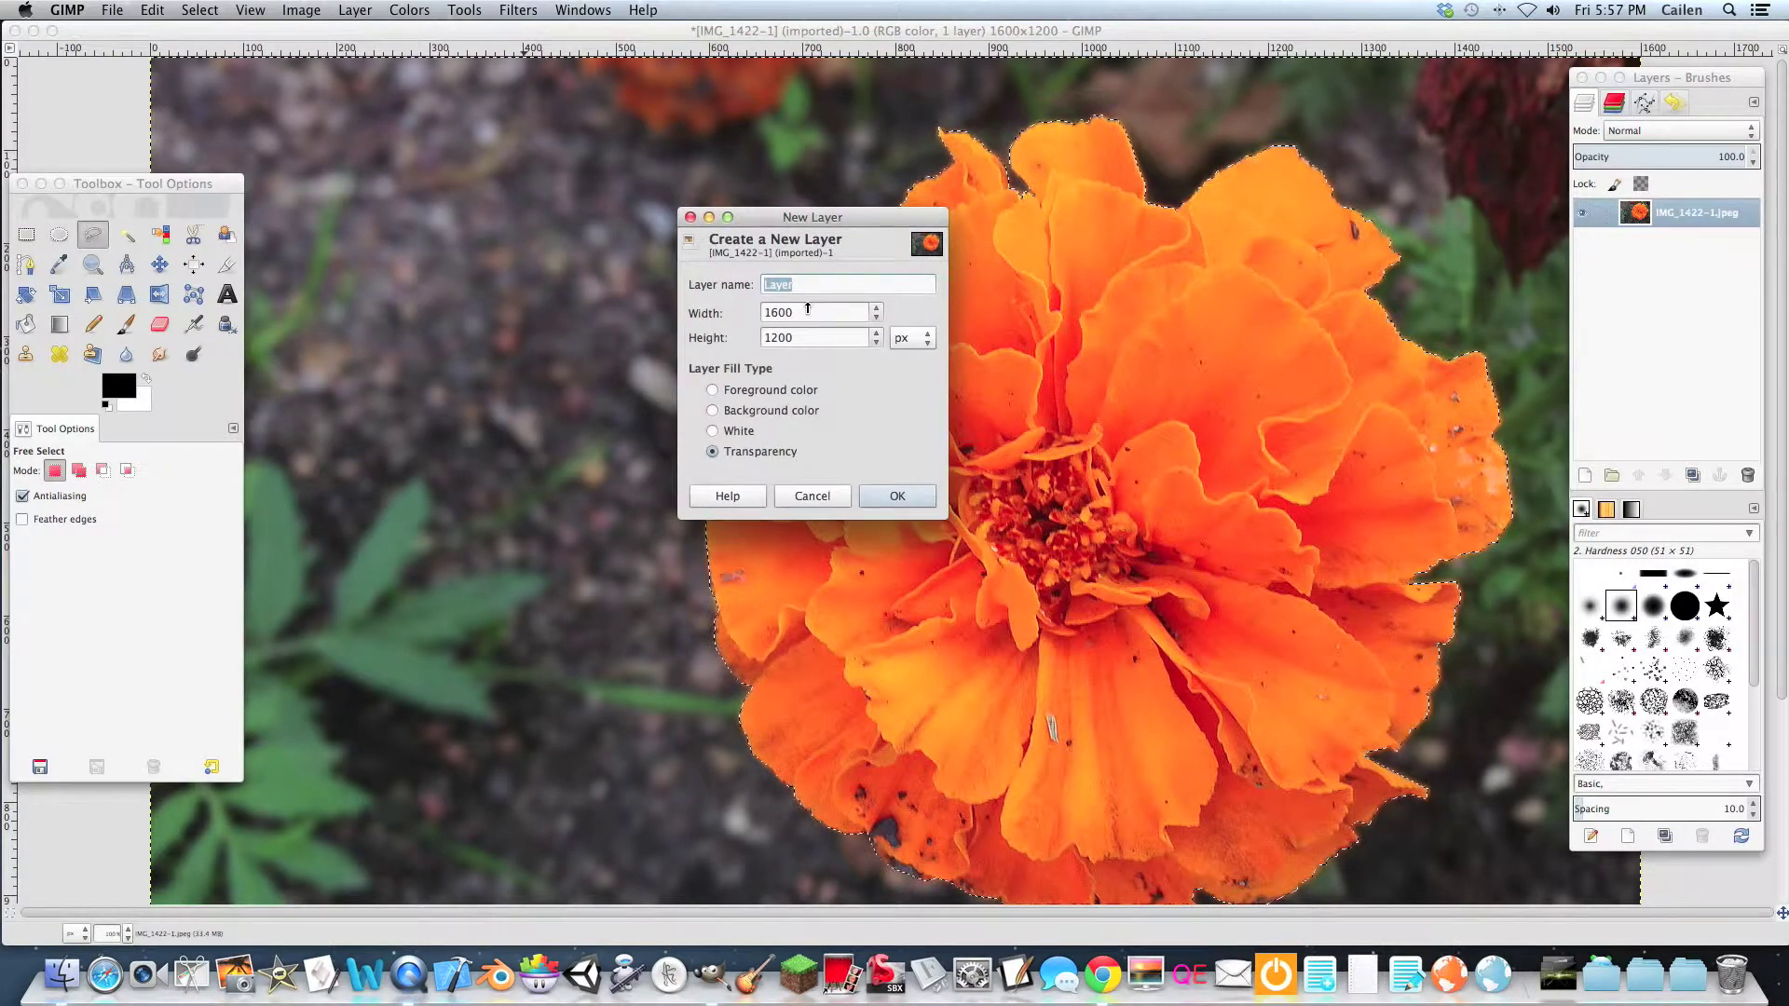
text(Bright Orange)
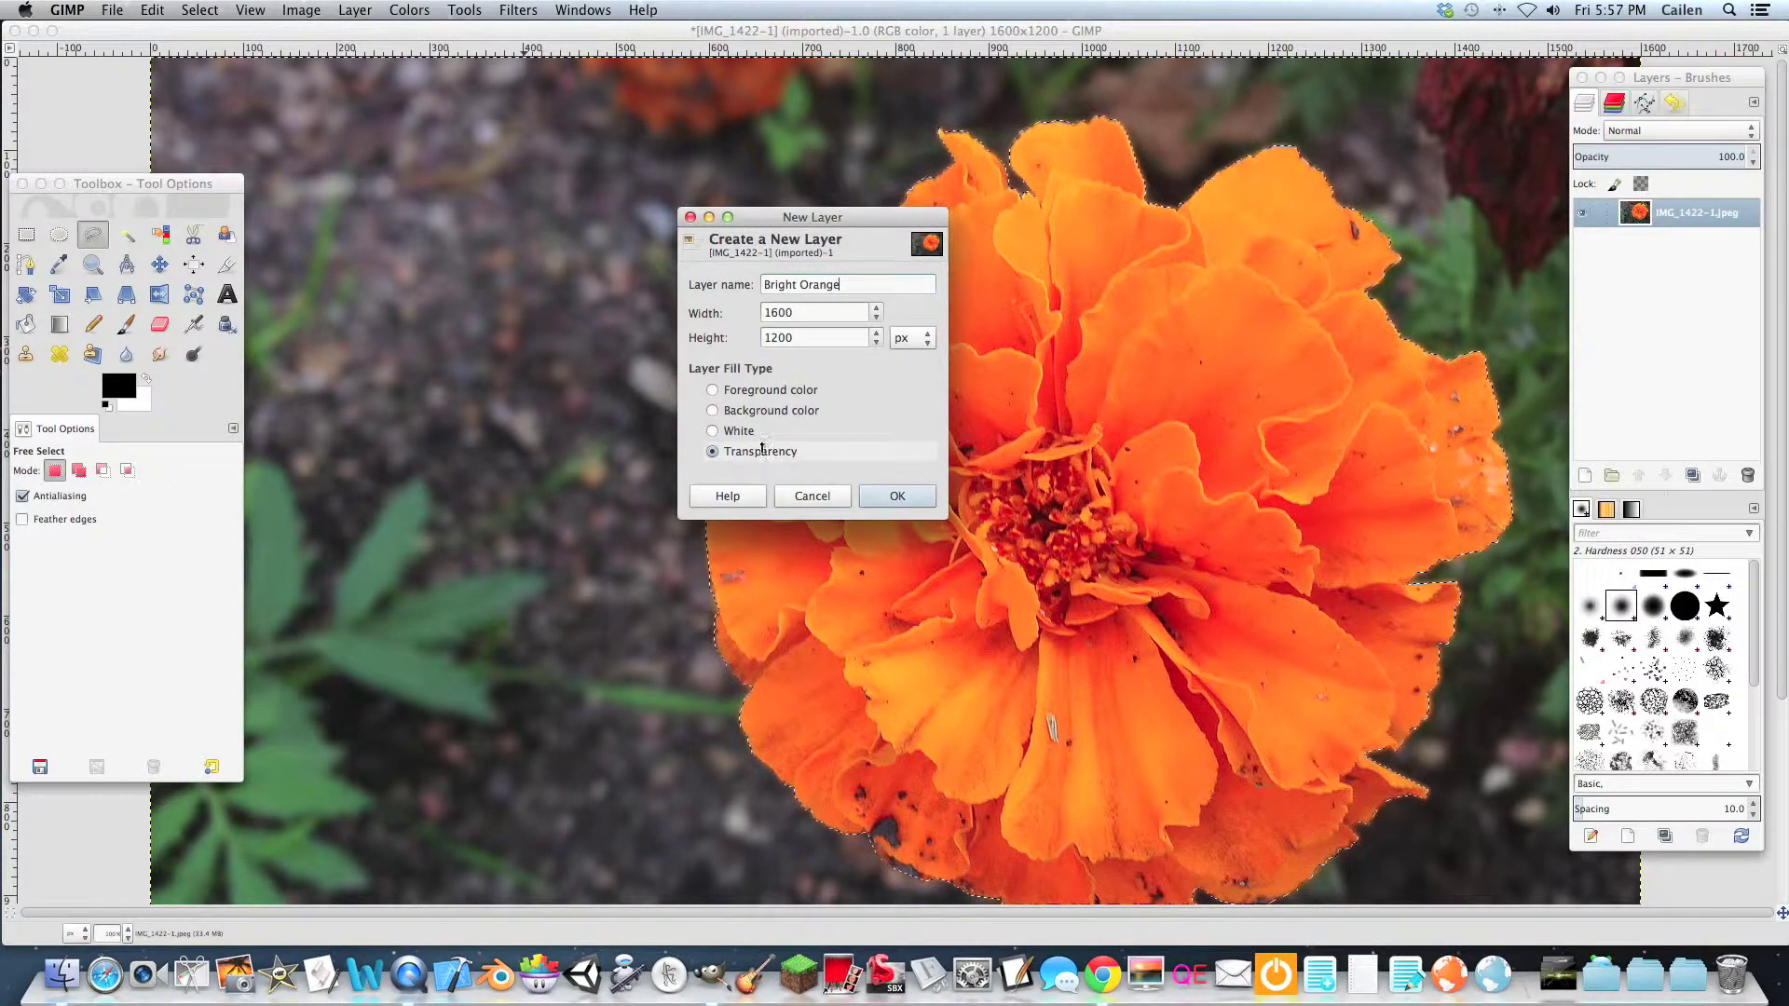
click(906, 498)
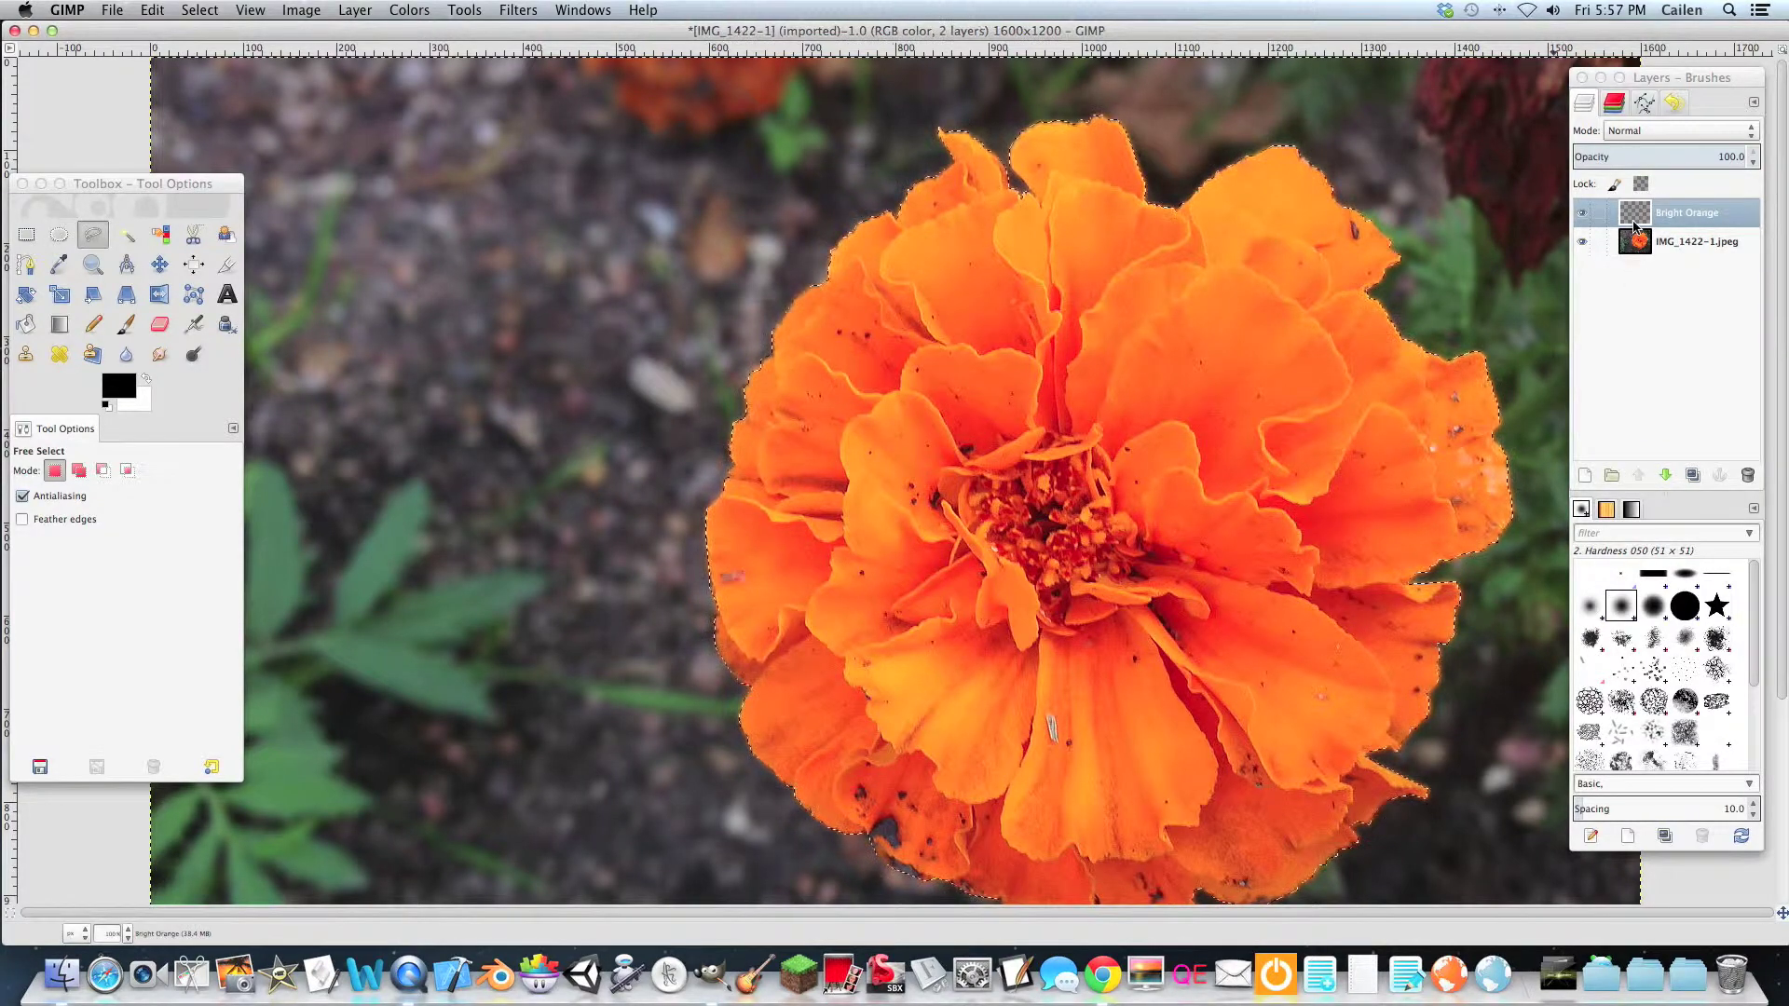
Bucket-fill the flower selection with an orange foreground colour.
click(25, 323)
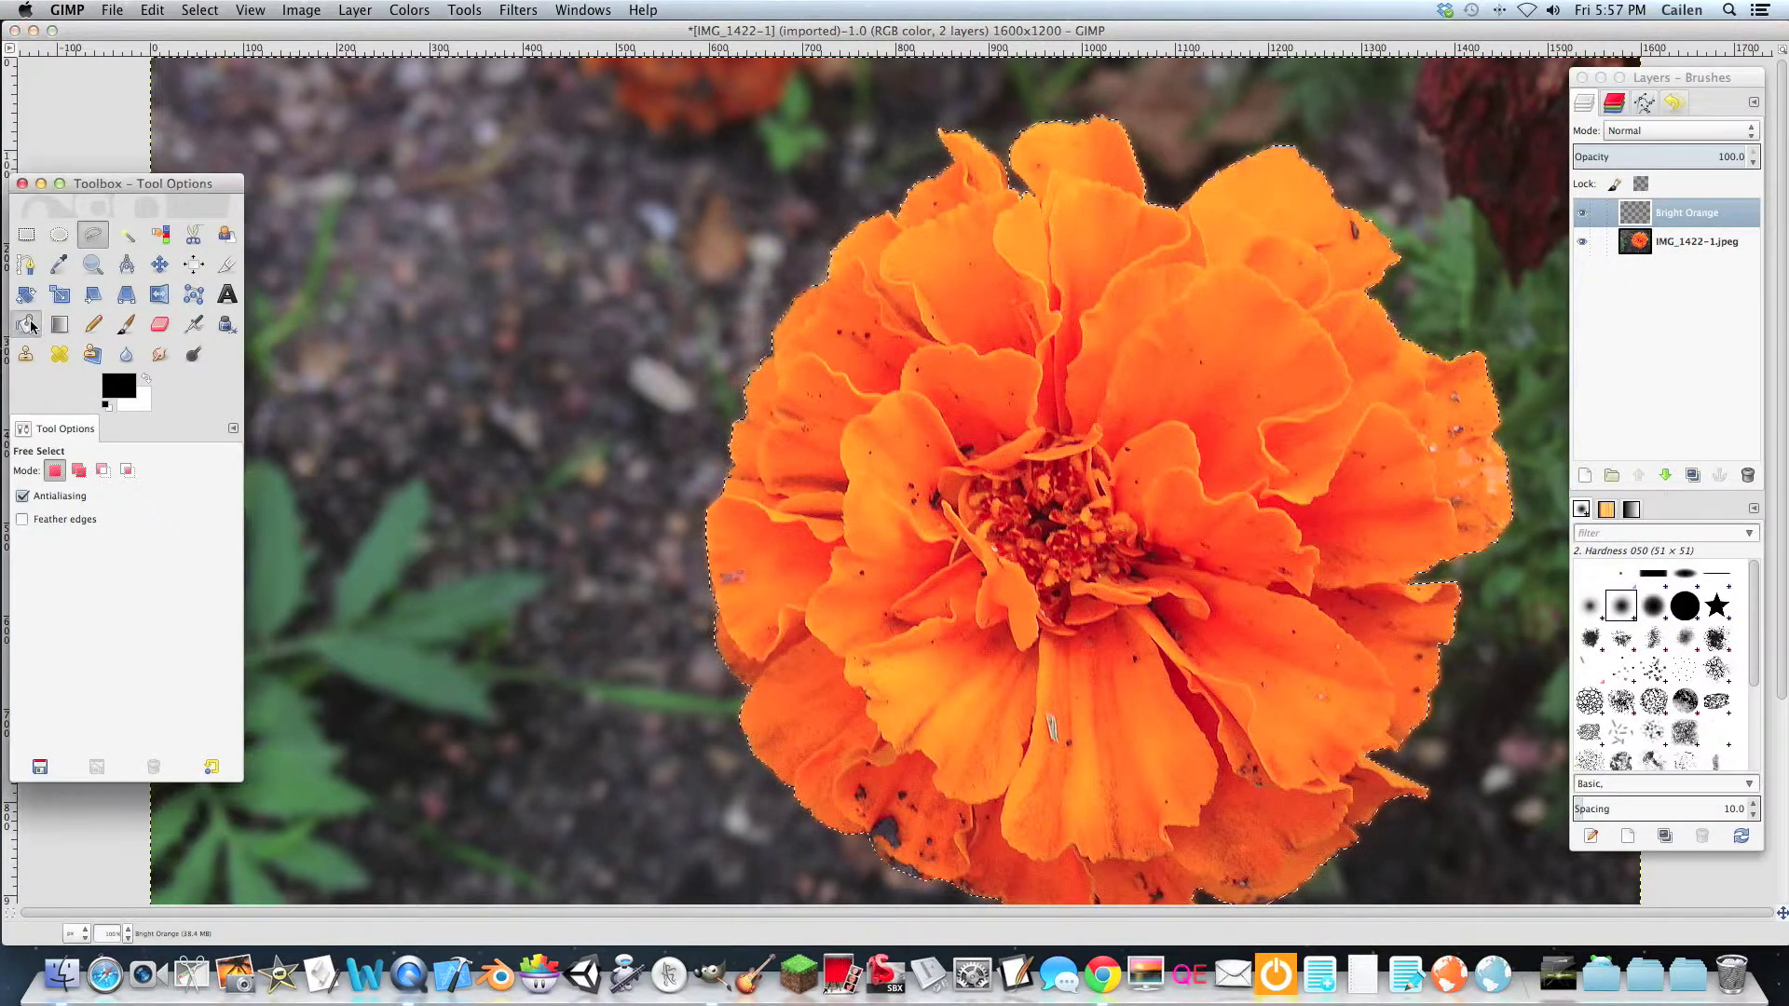
click(107, 389)
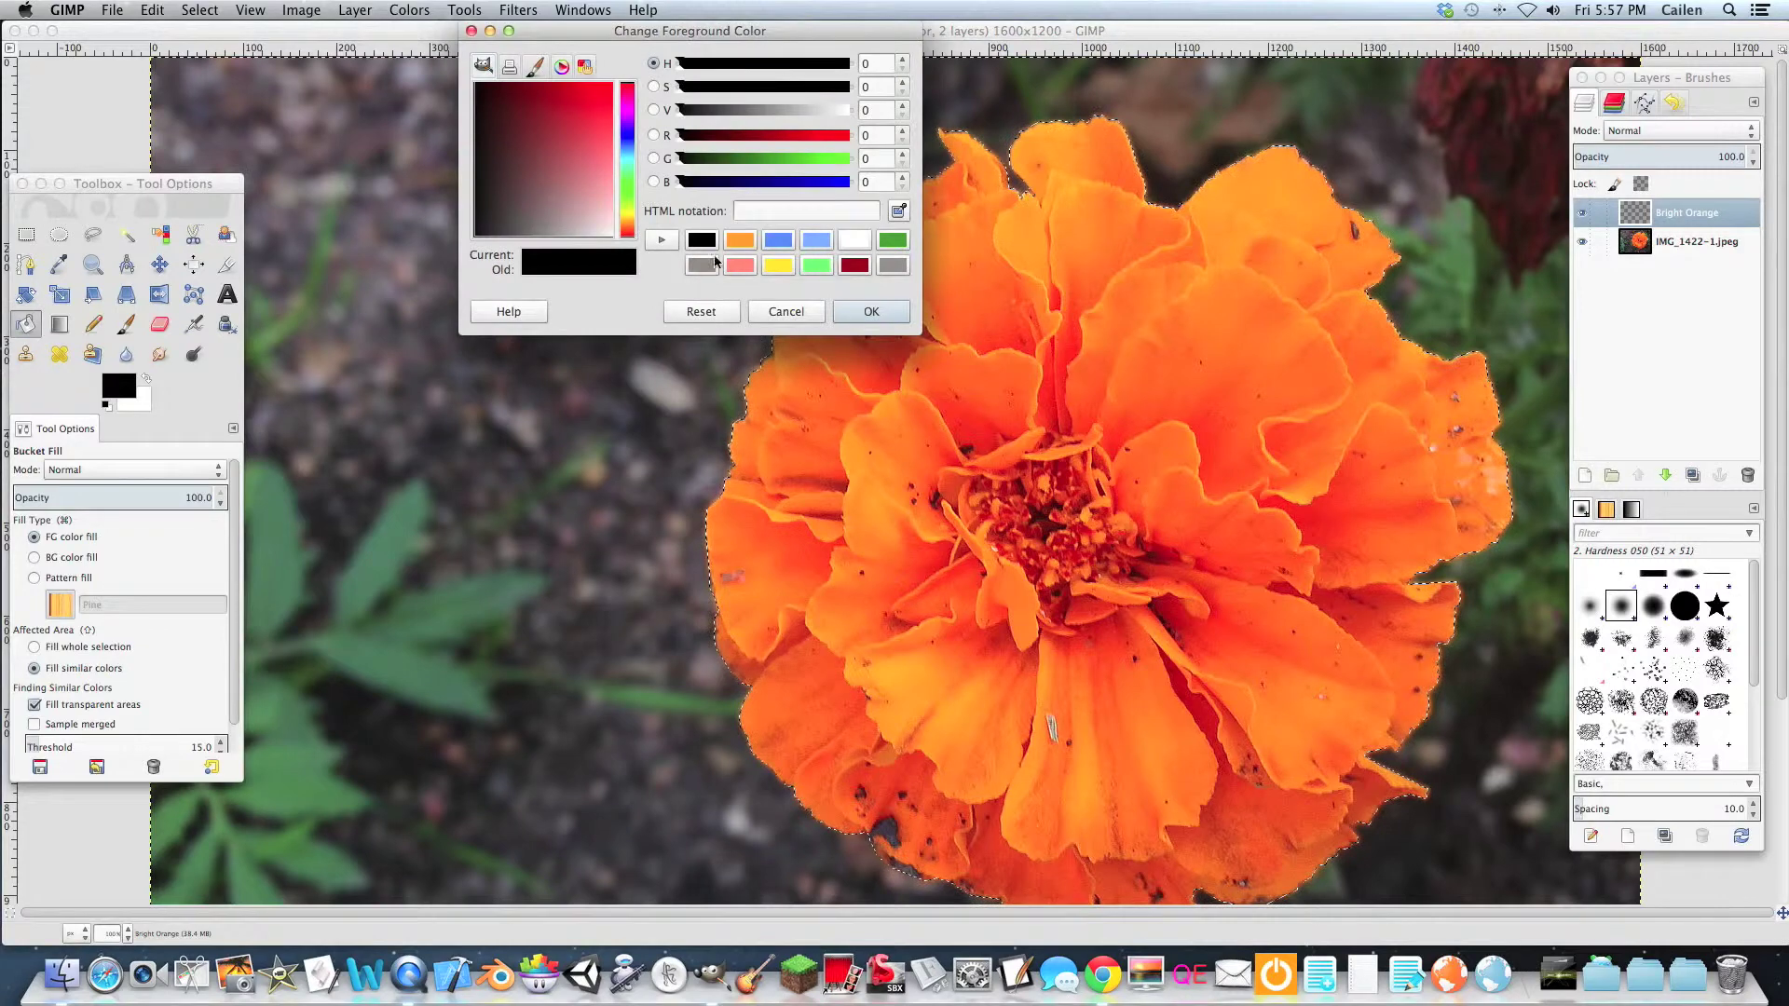
click(745, 246)
click(862, 308)
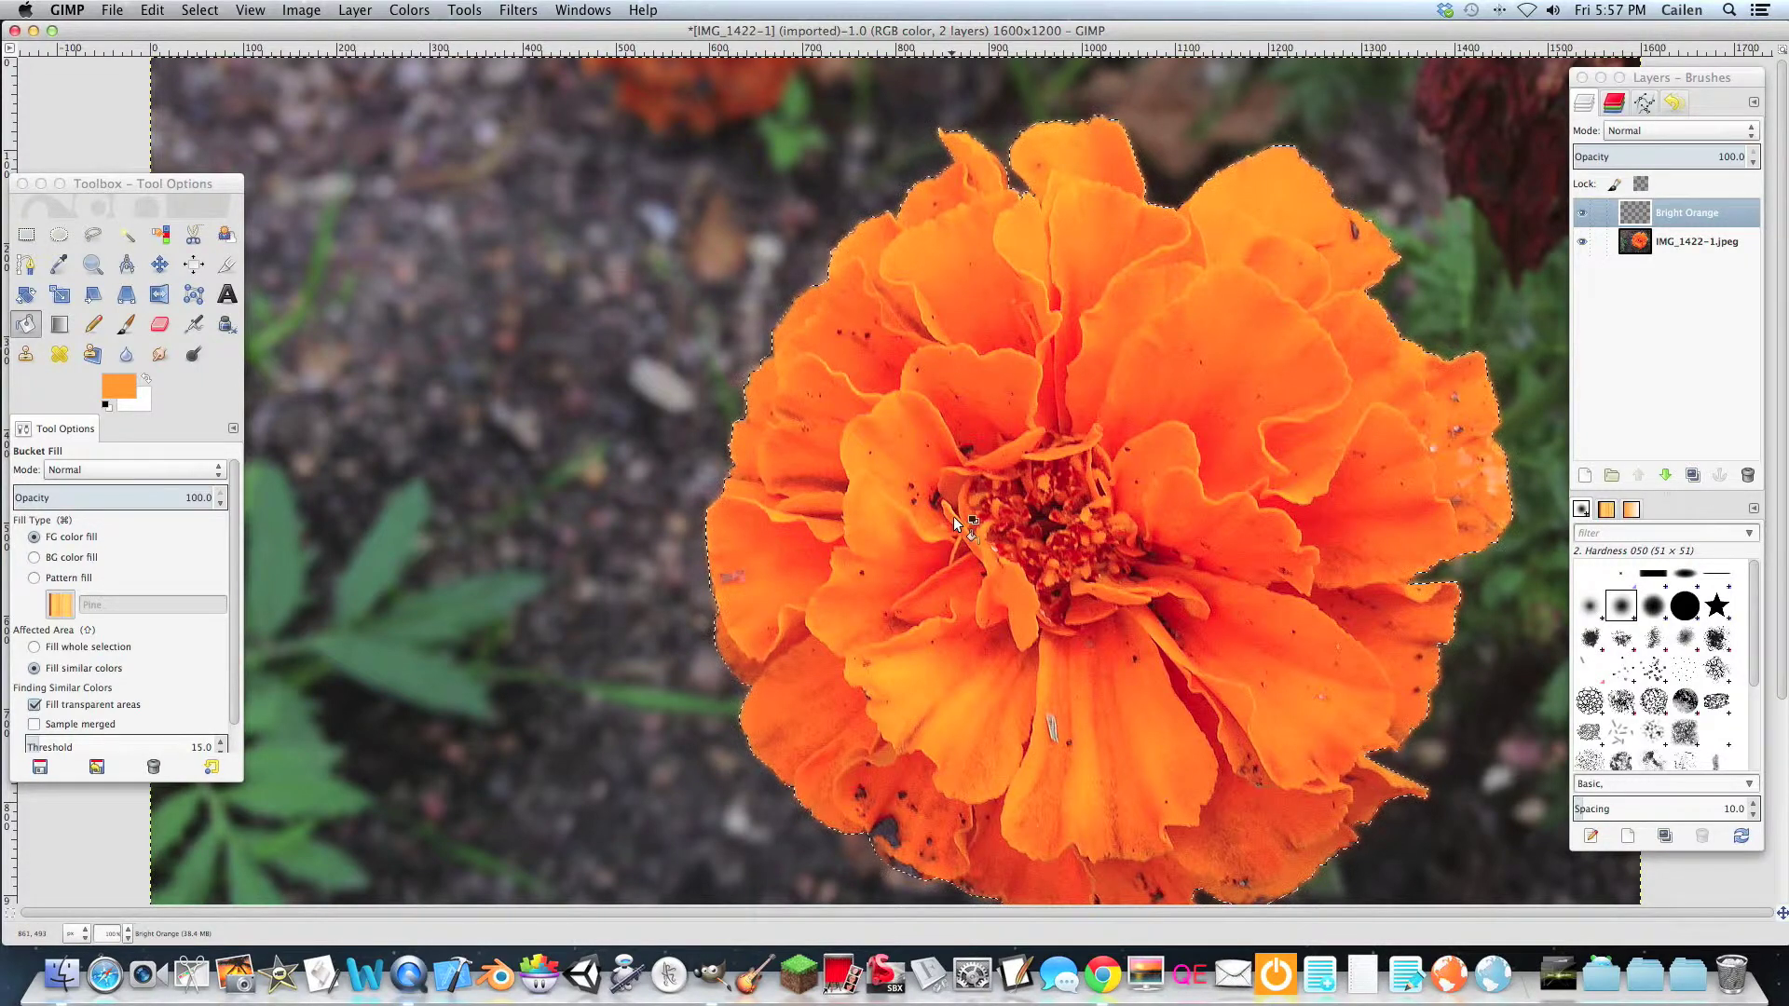
click(1011, 370)
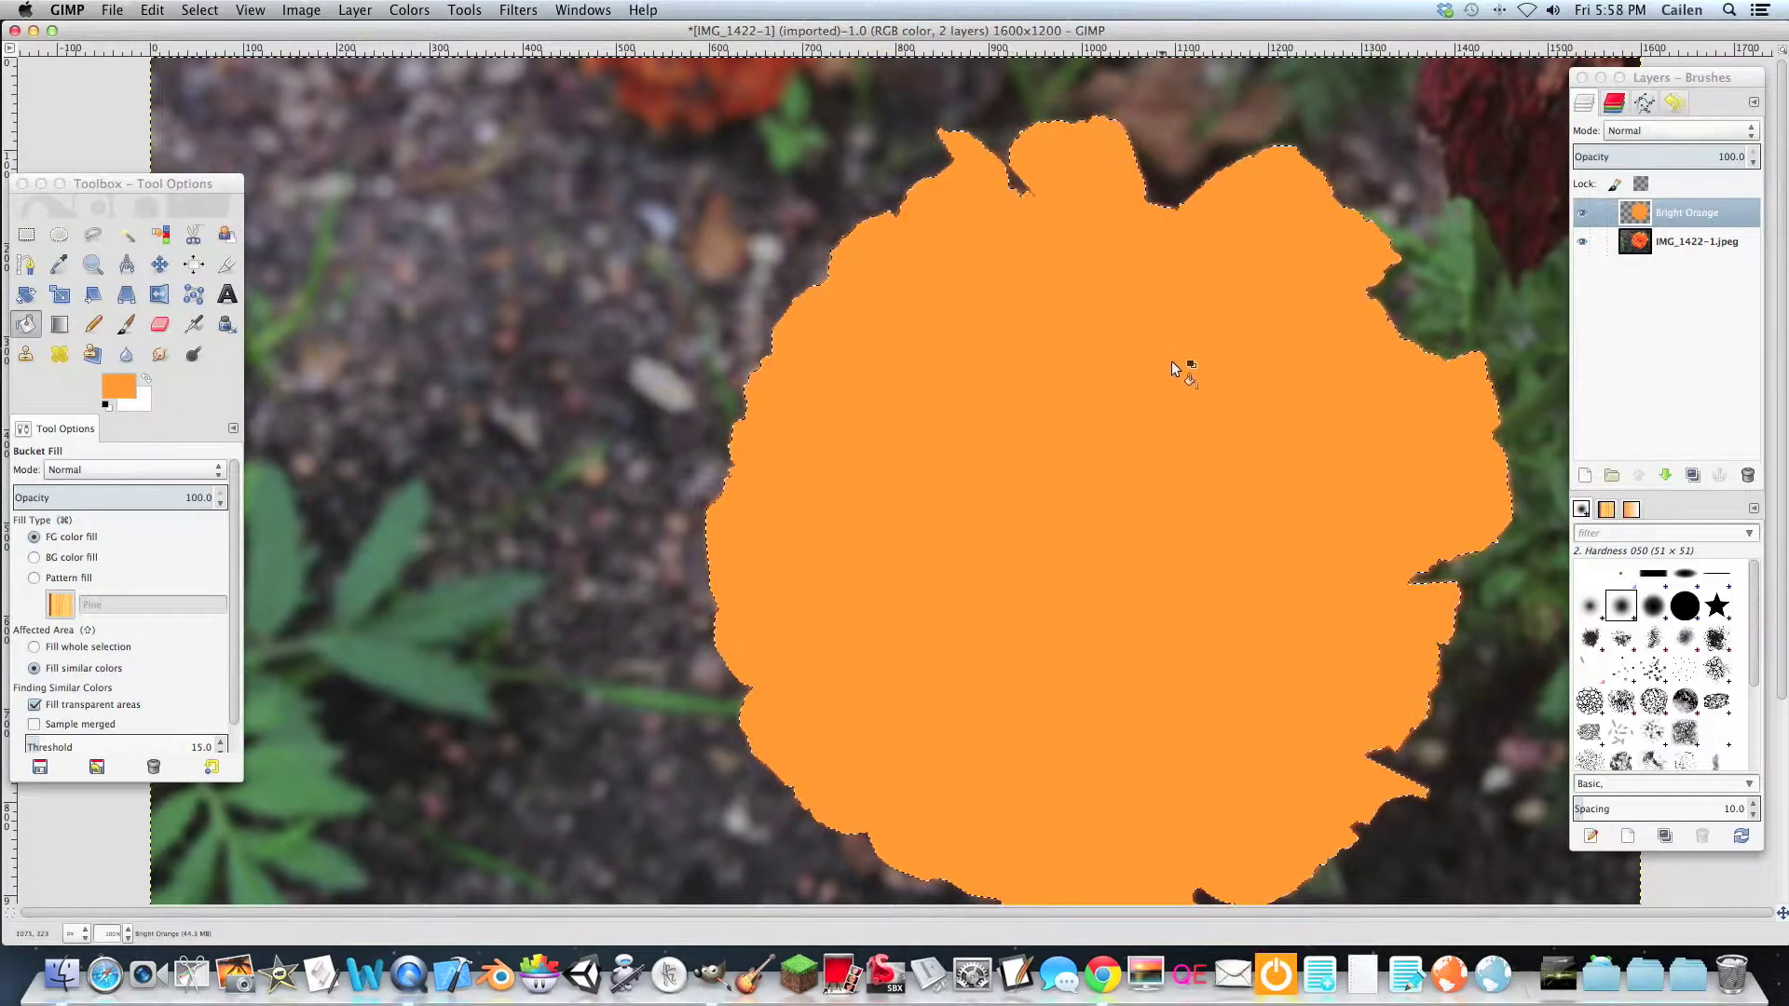
Try Multiply mode on the layer, then undo it and the flat orange fill.
click(1633, 130)
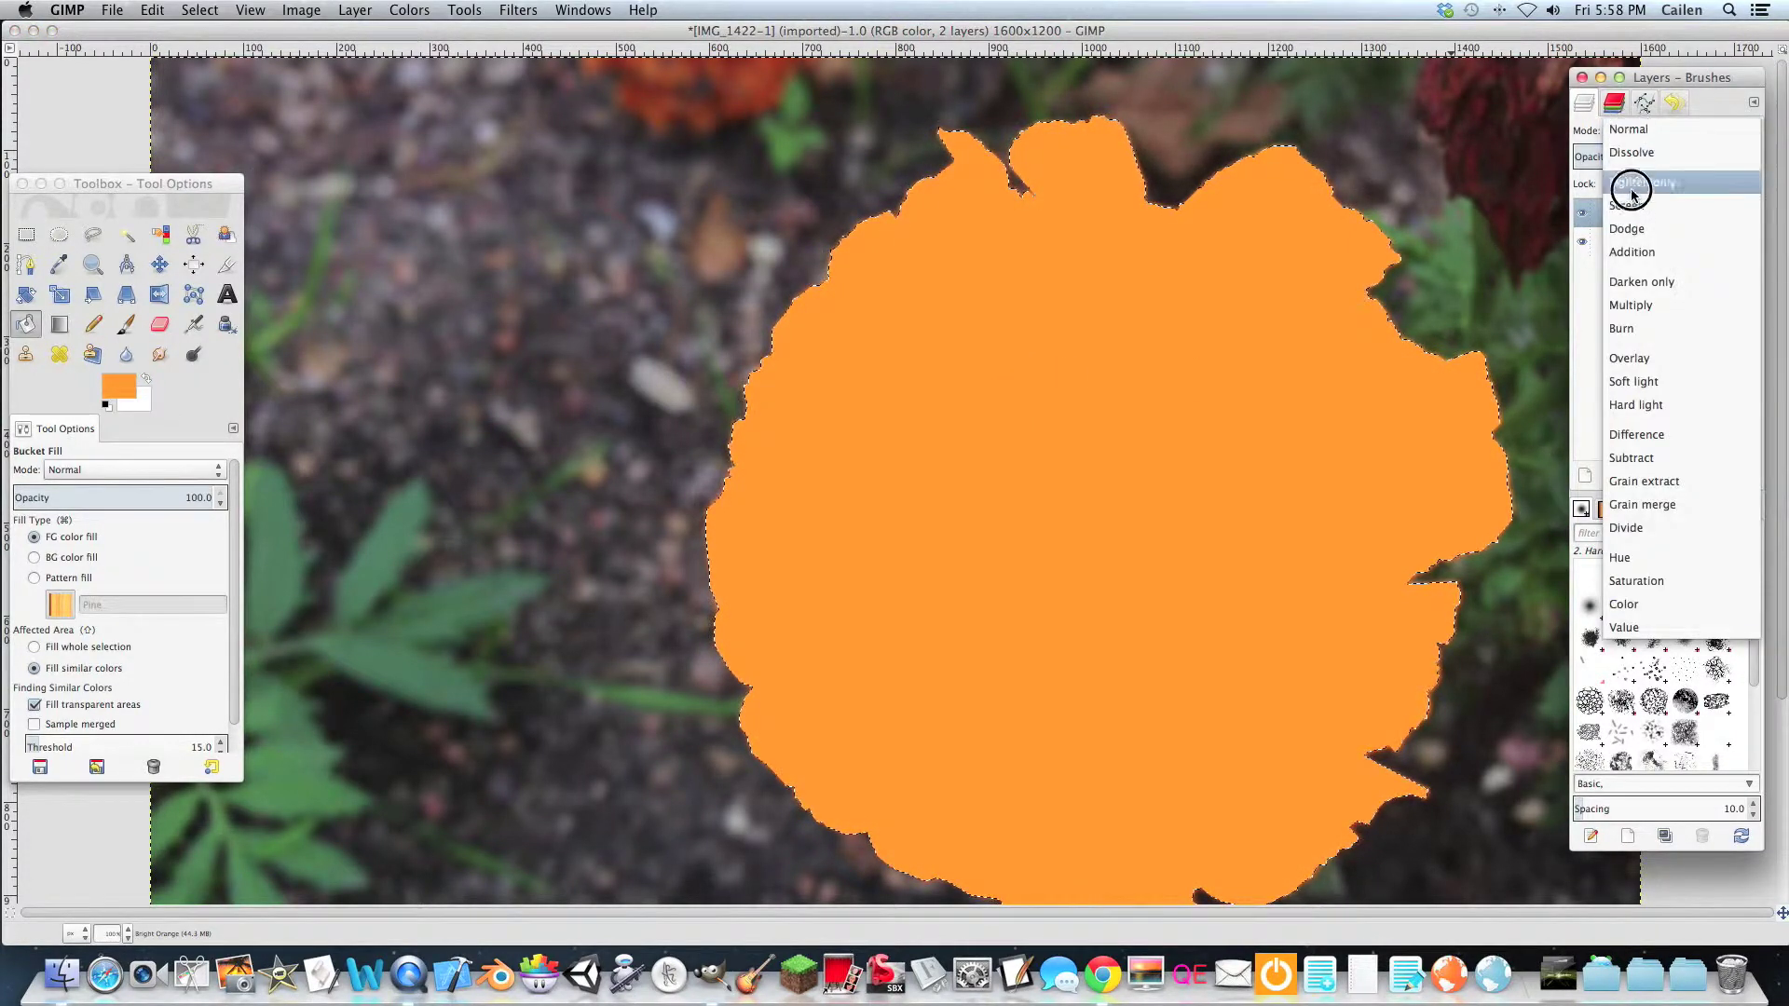
click(1635, 308)
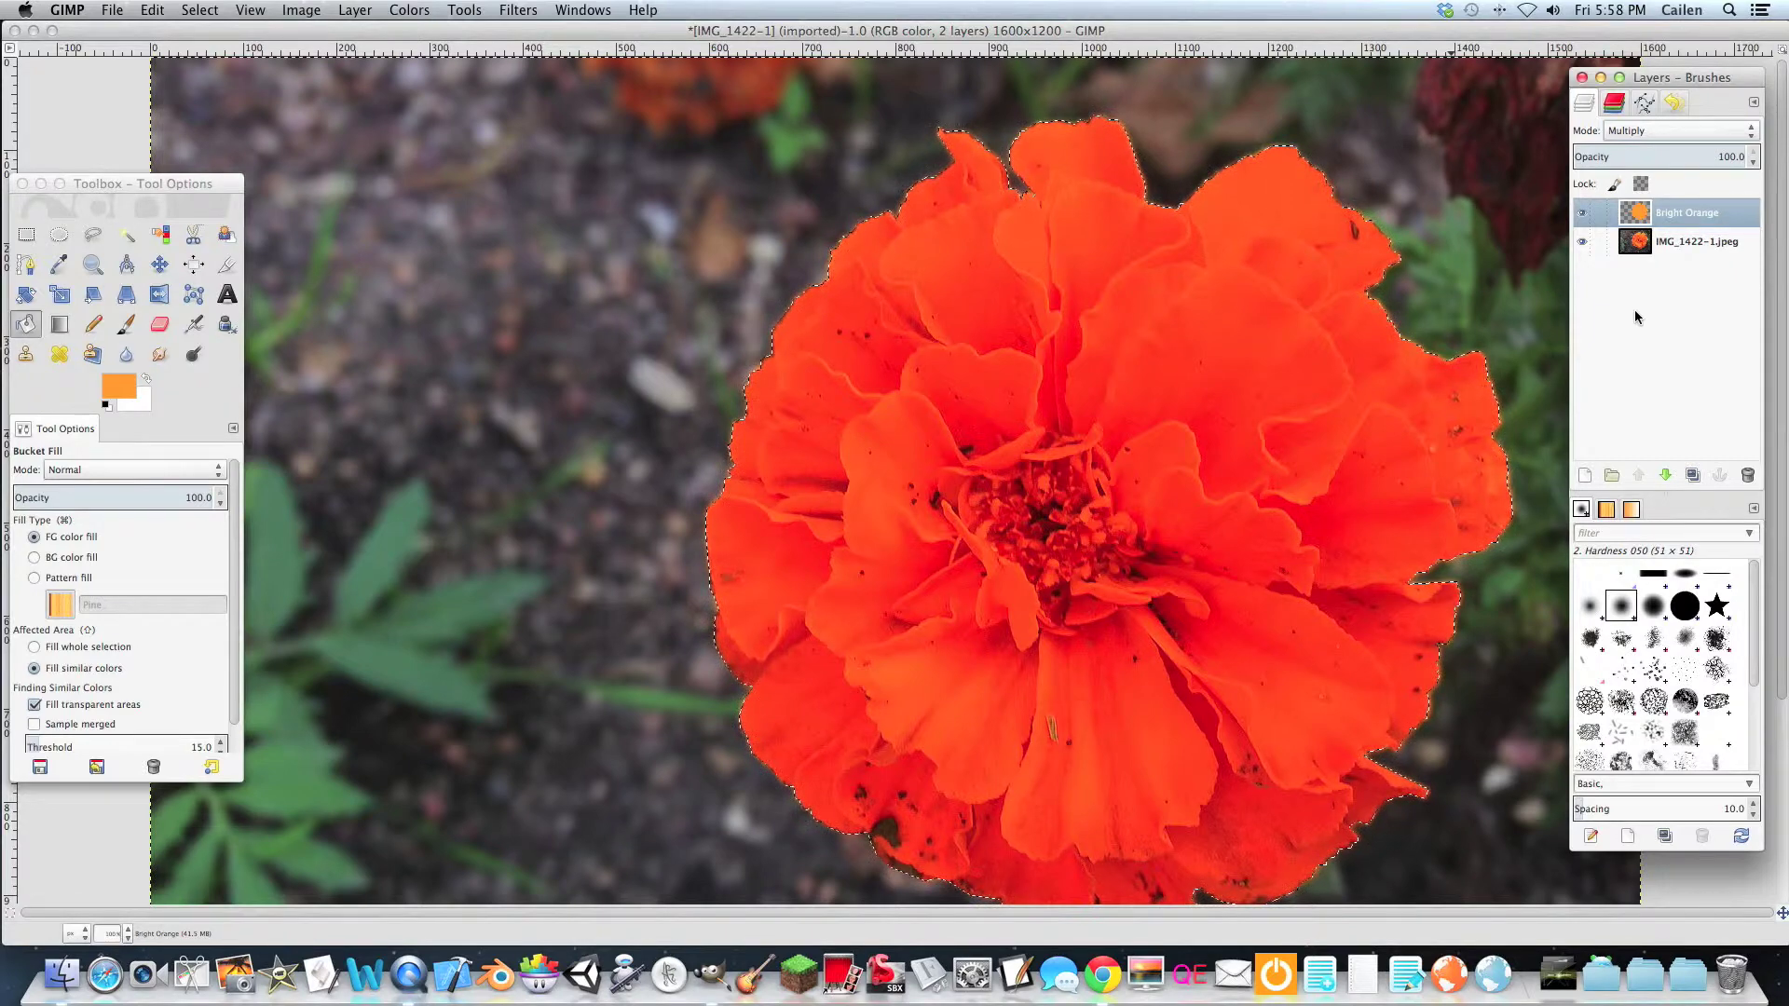
key(super+z)
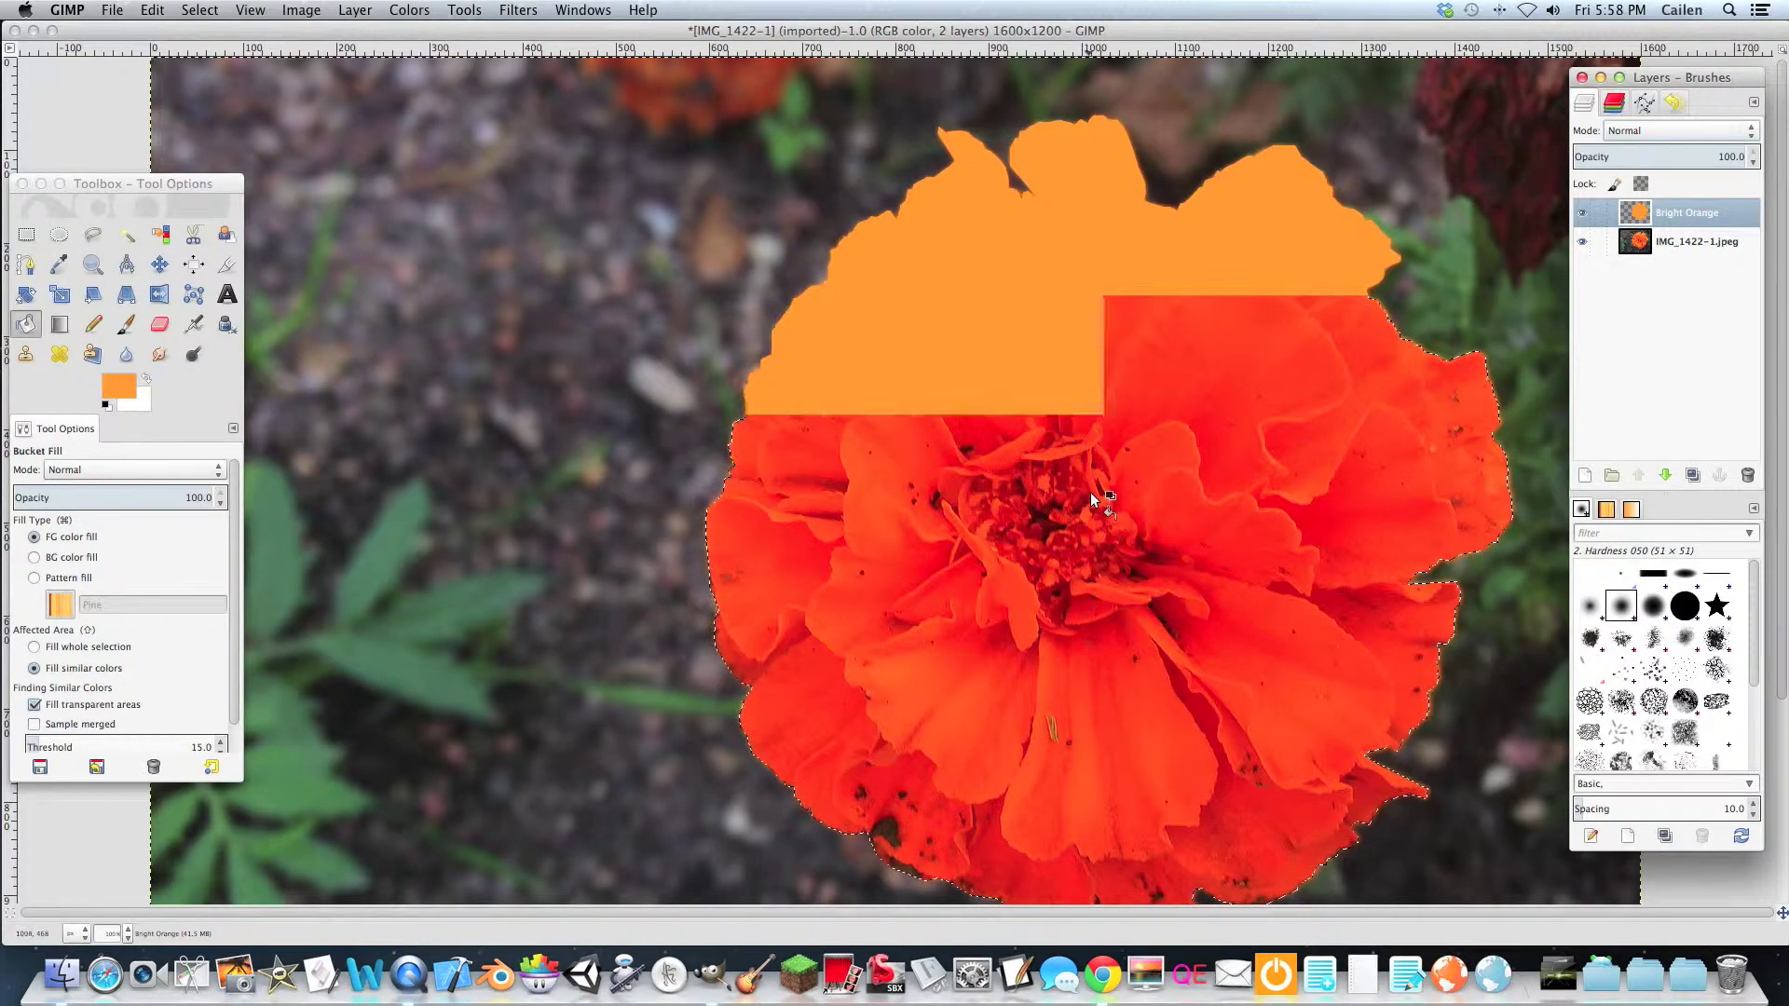
key(super+z)
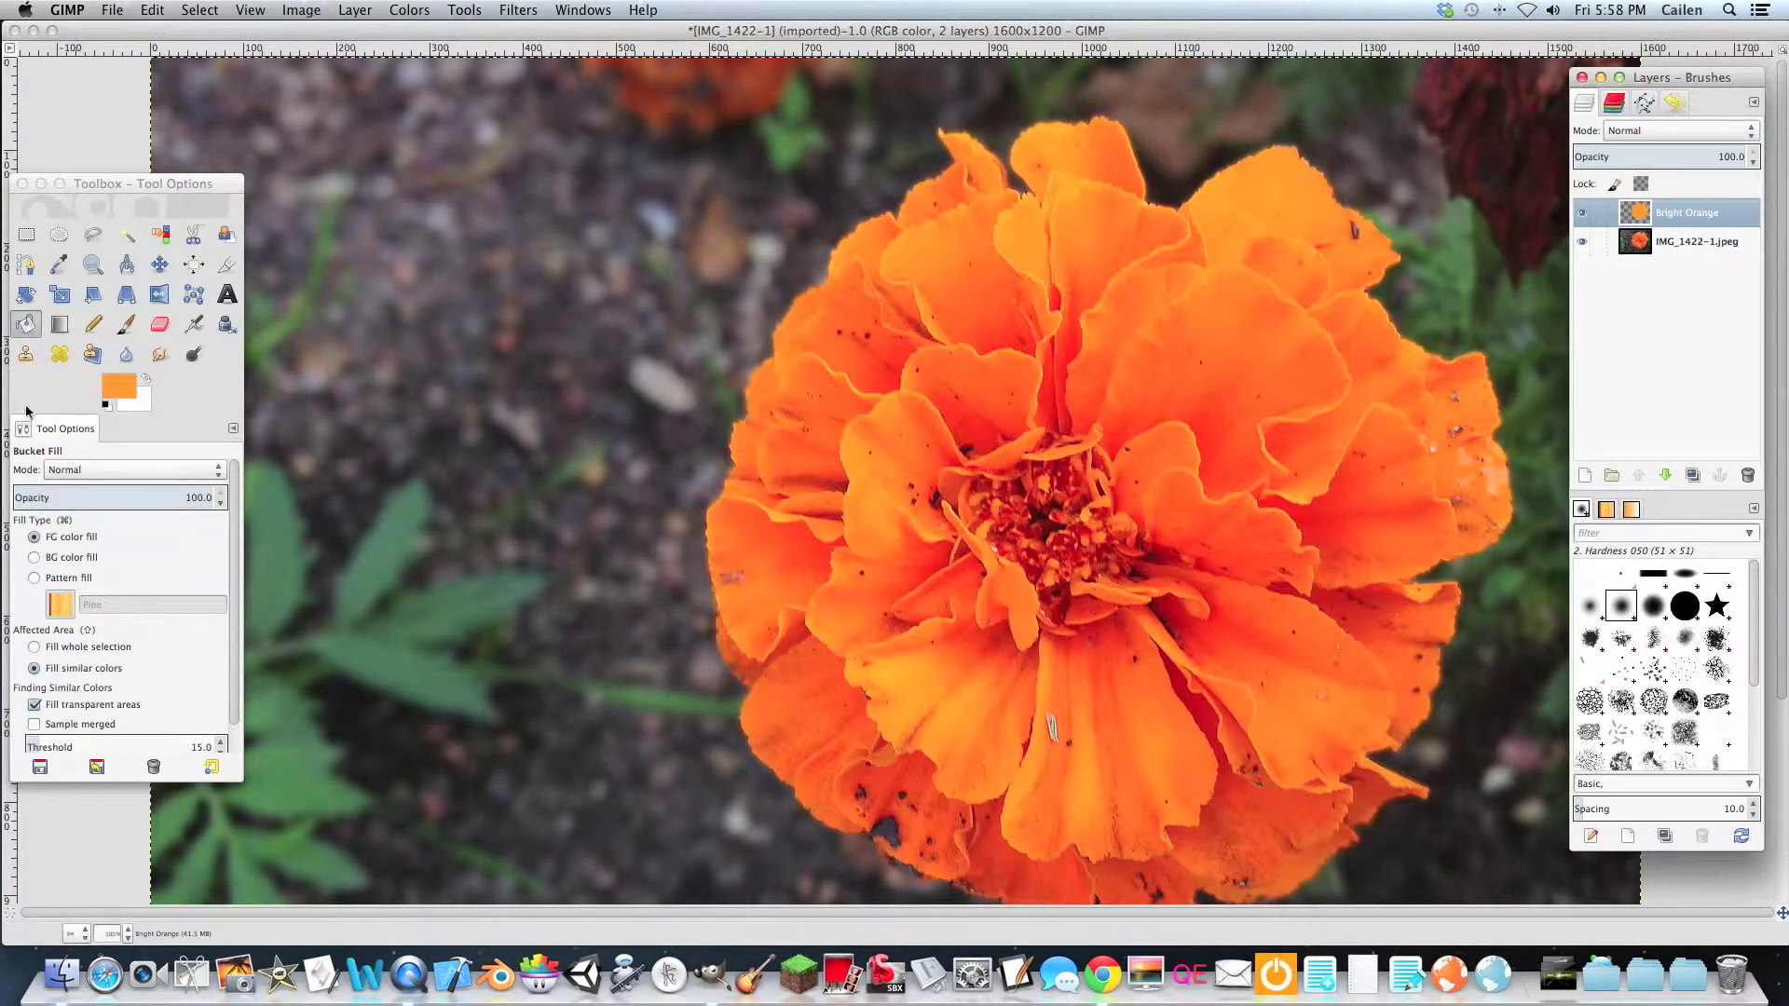
Refill the flower with a lighter orange and blend the layer in Multiply mode.
click(132, 396)
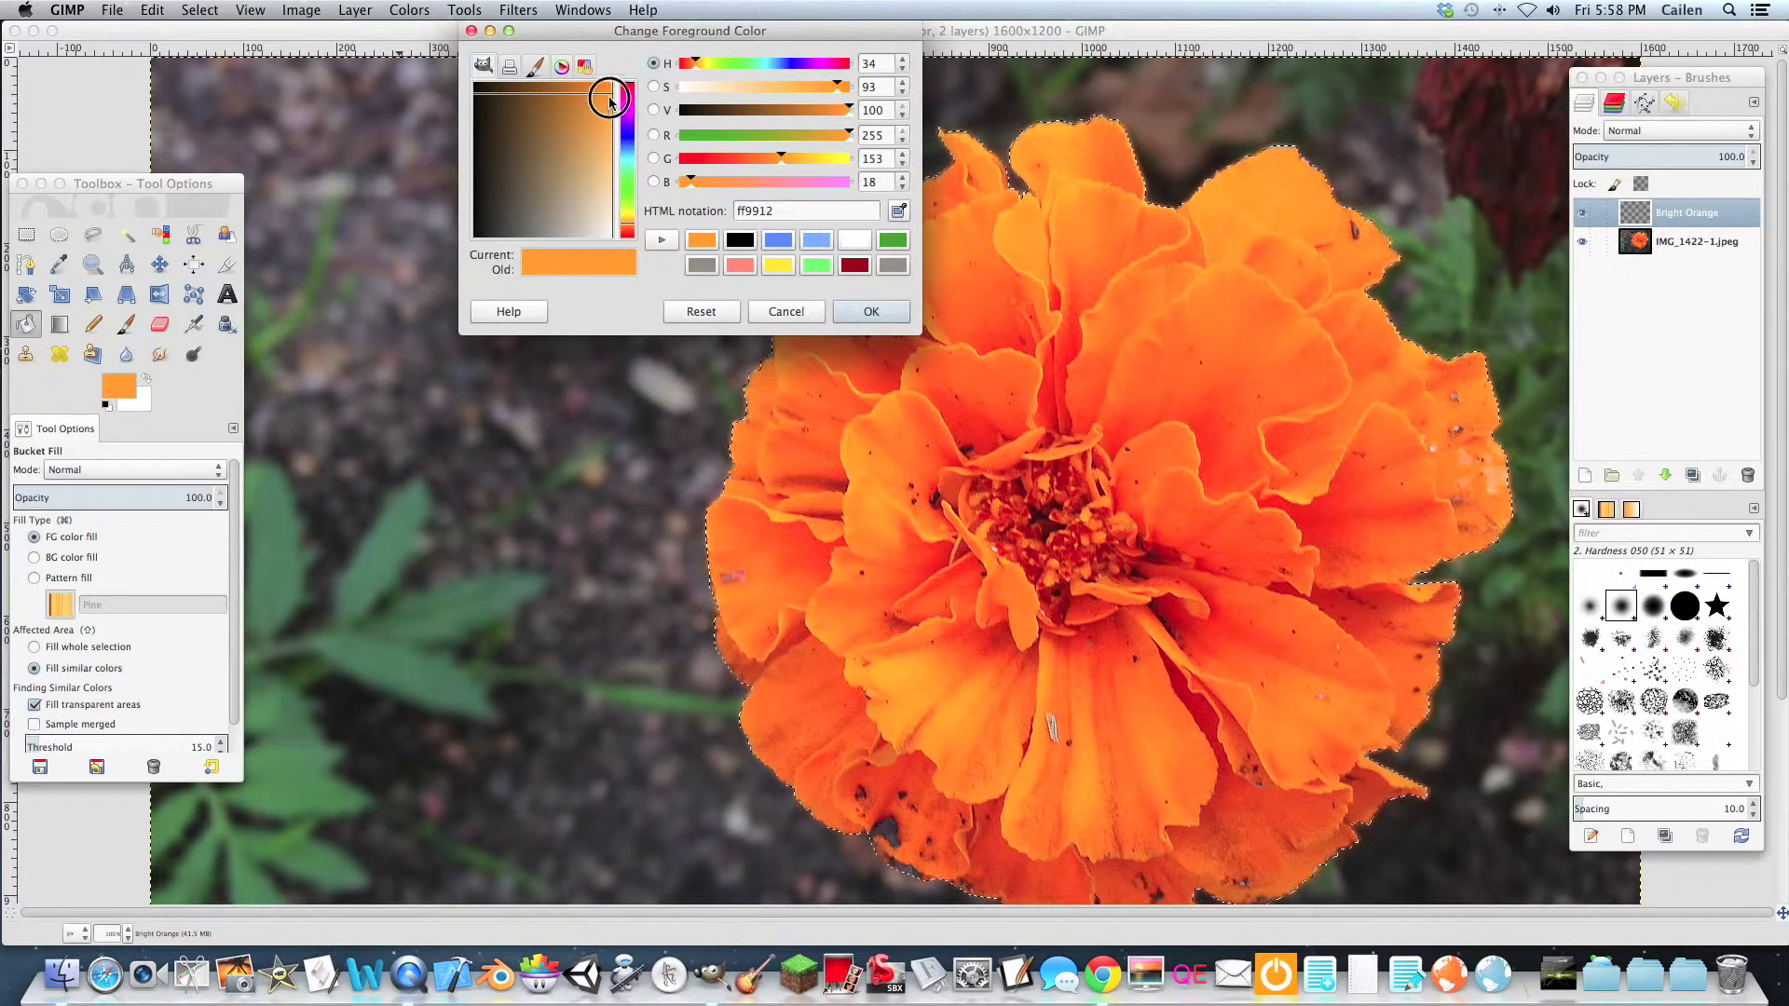
mouse_move(608, 105)
mouse_down()
mouse_move(615, 147)
mouse_move(620, 134)
mouse_up()
click(848, 307)
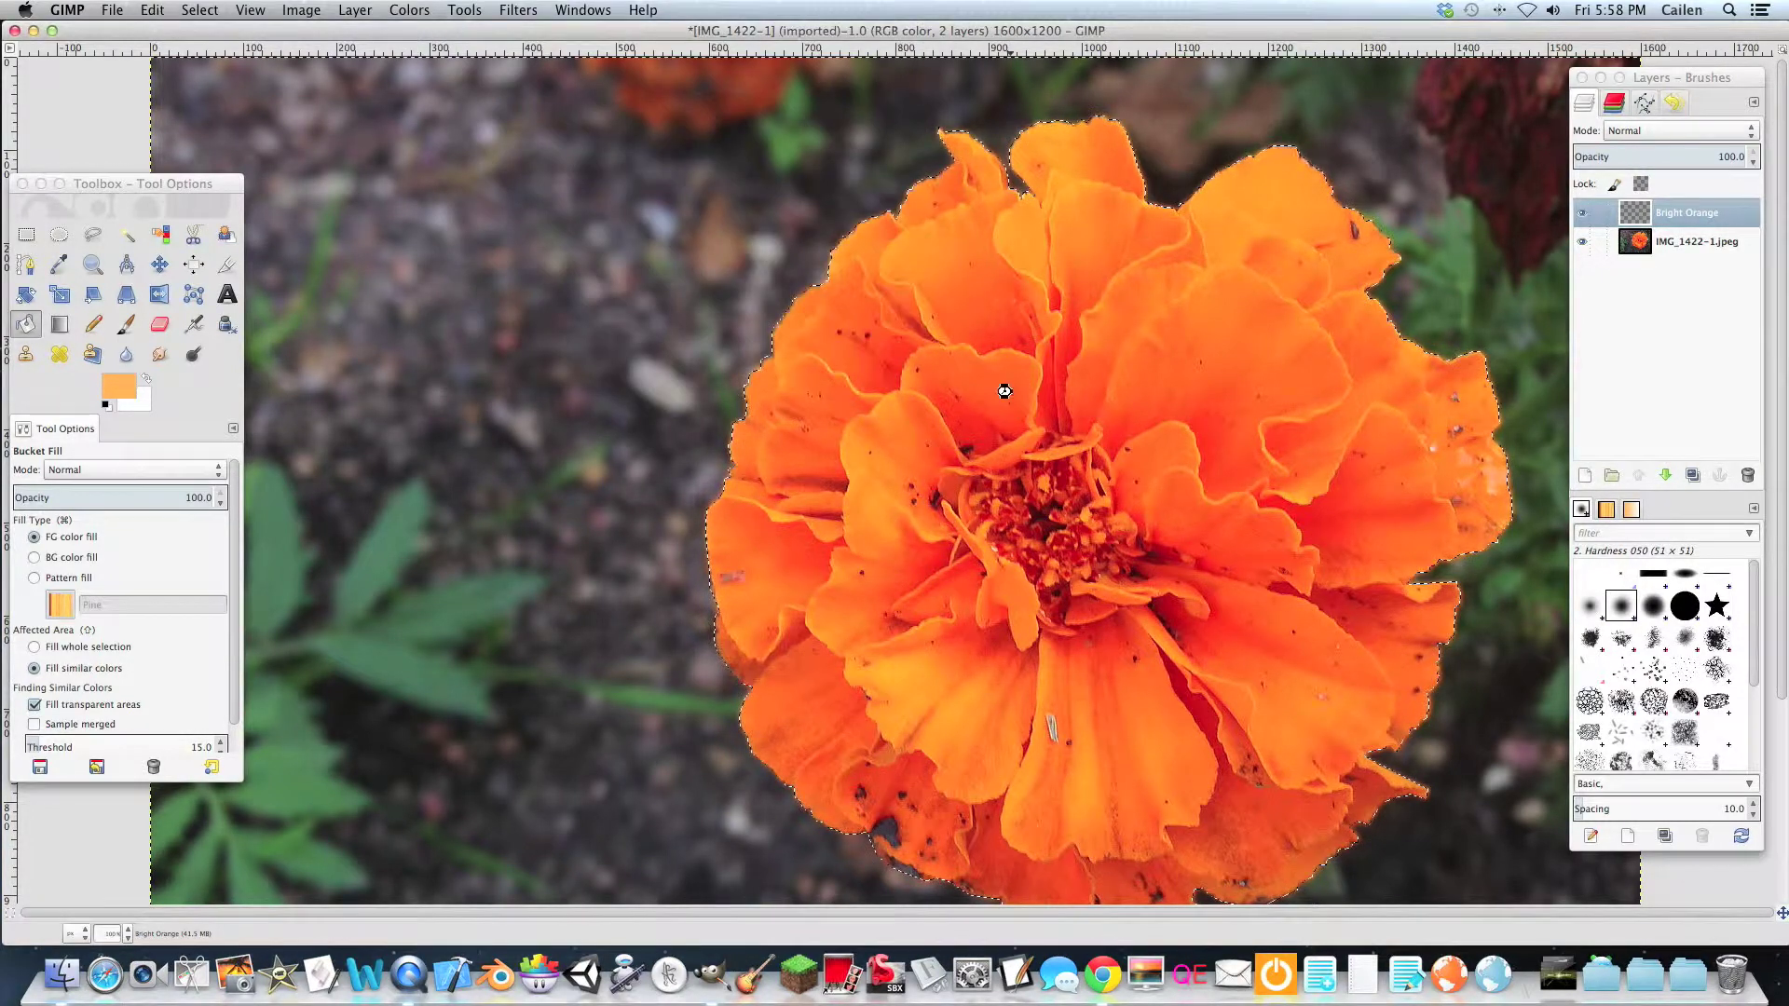
click(994, 373)
click(1672, 131)
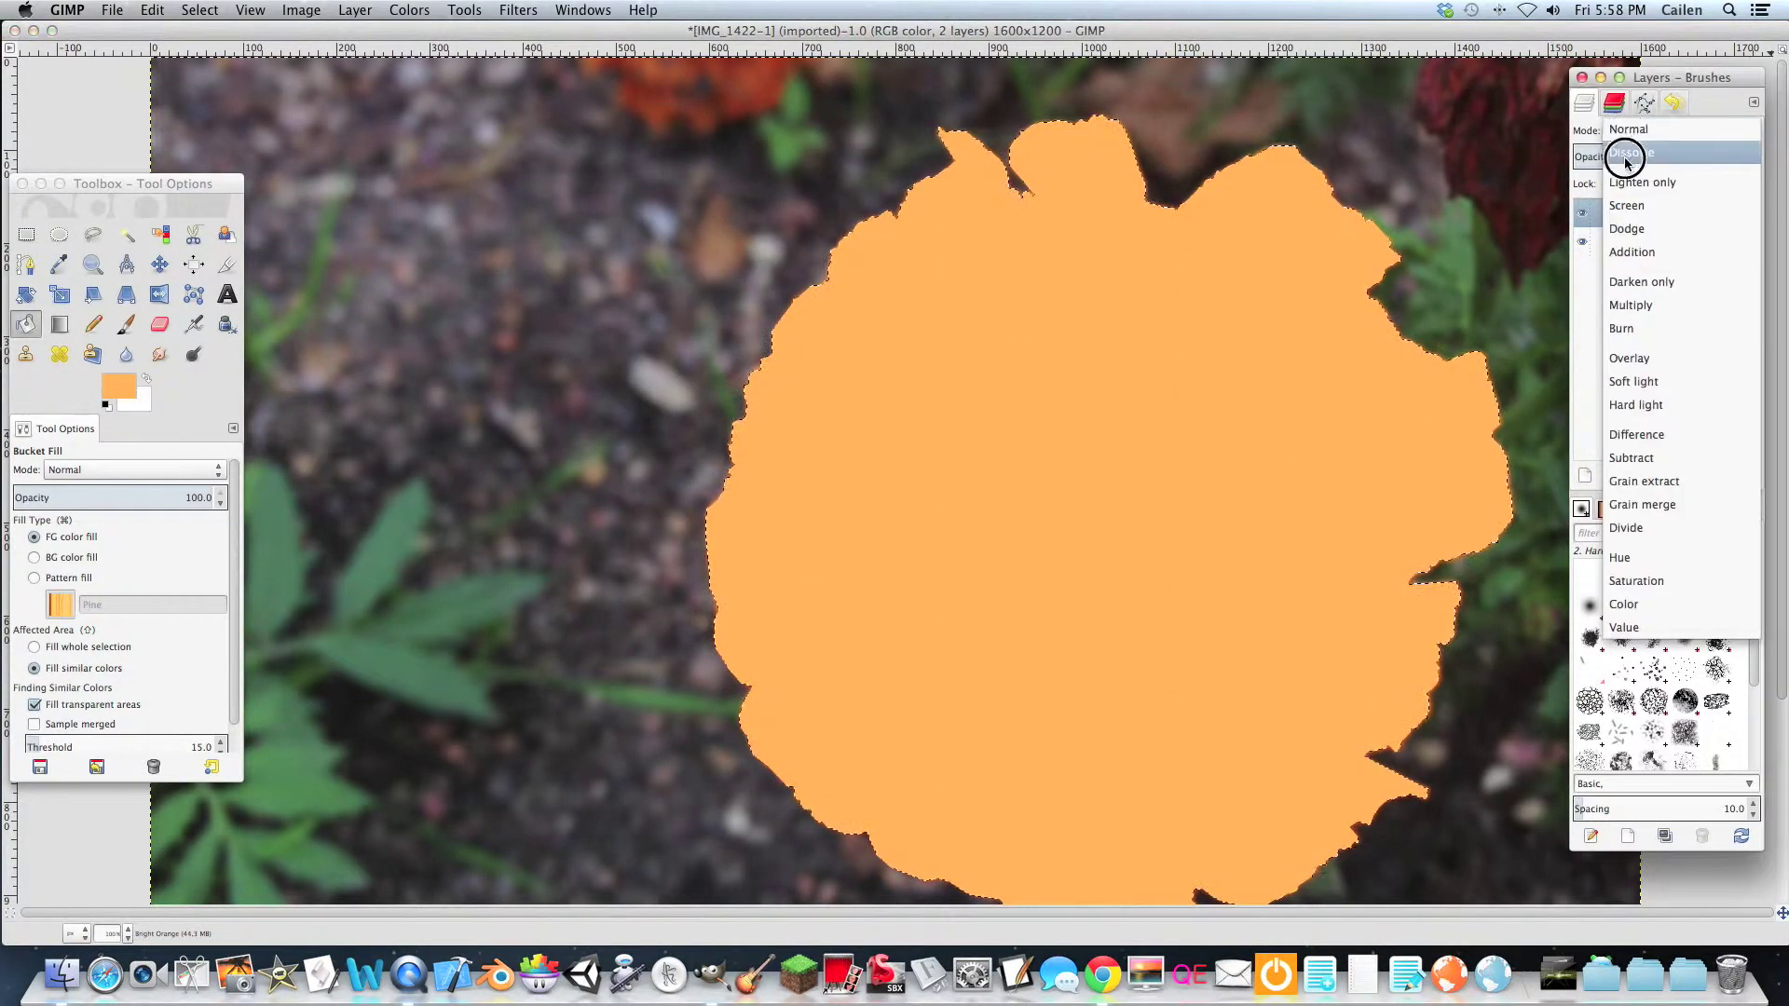
click(1680, 307)
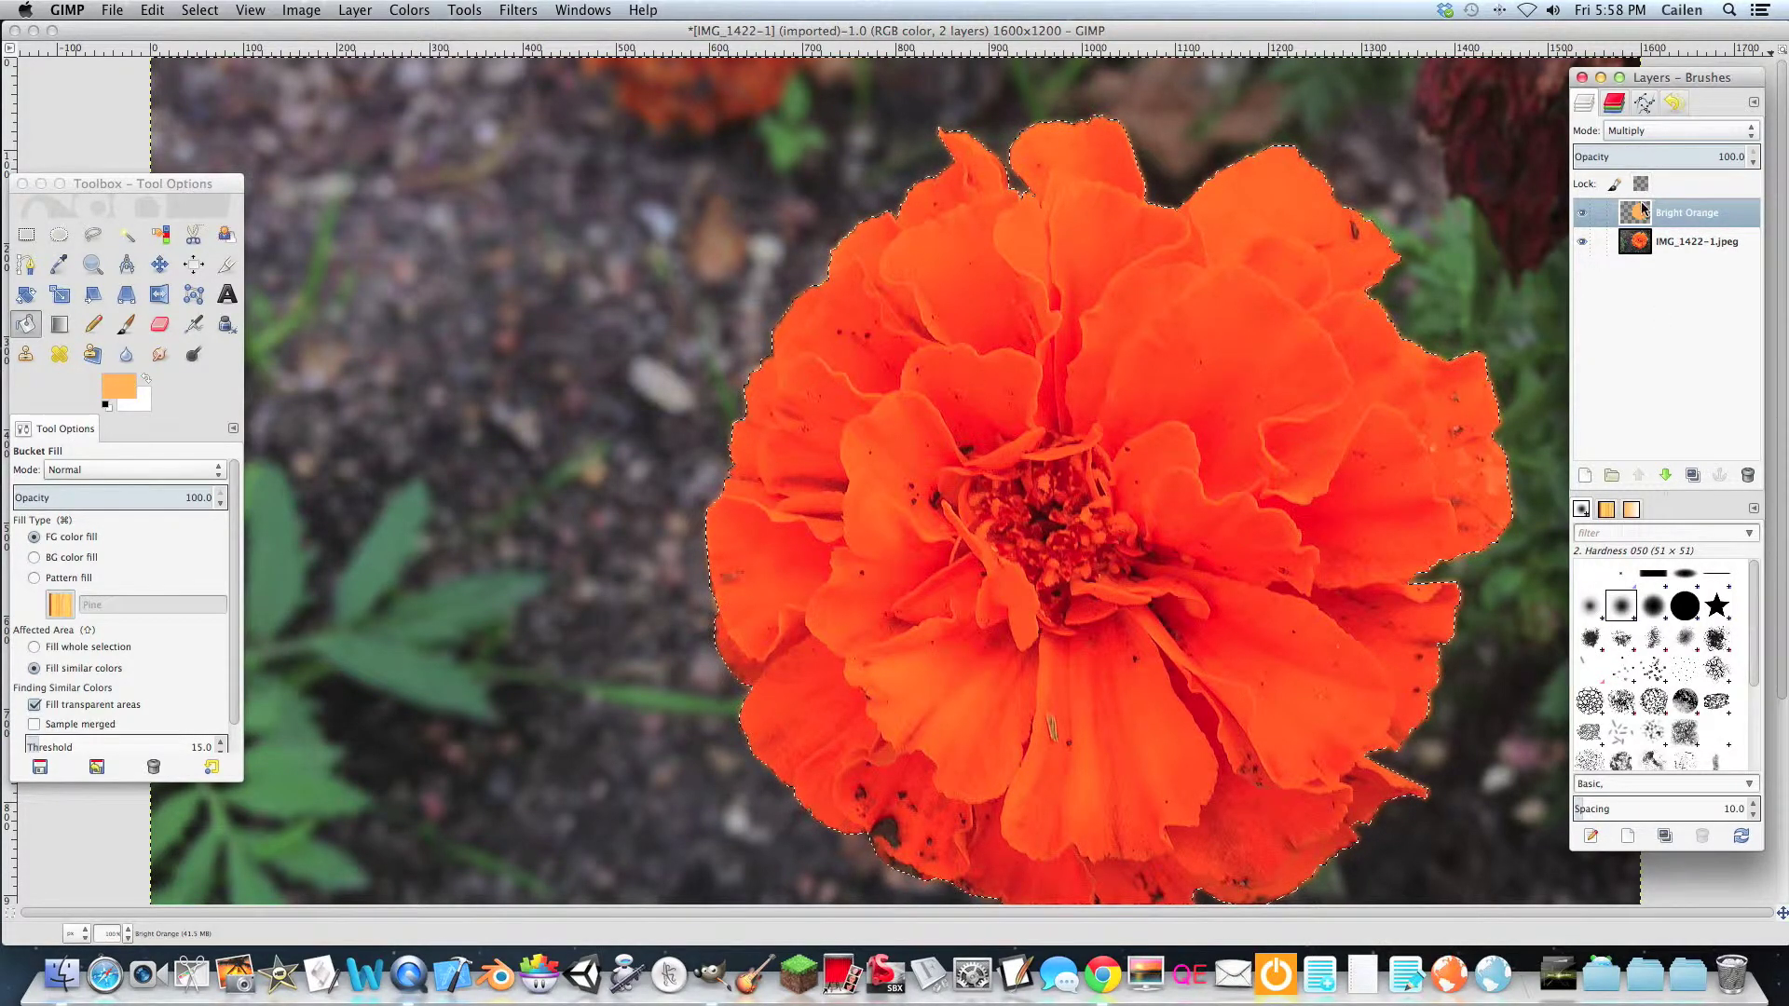
Undo the light orange tint and refill the flower with dark red in Multiply mode.
click(1047, 333)
key(super+z)
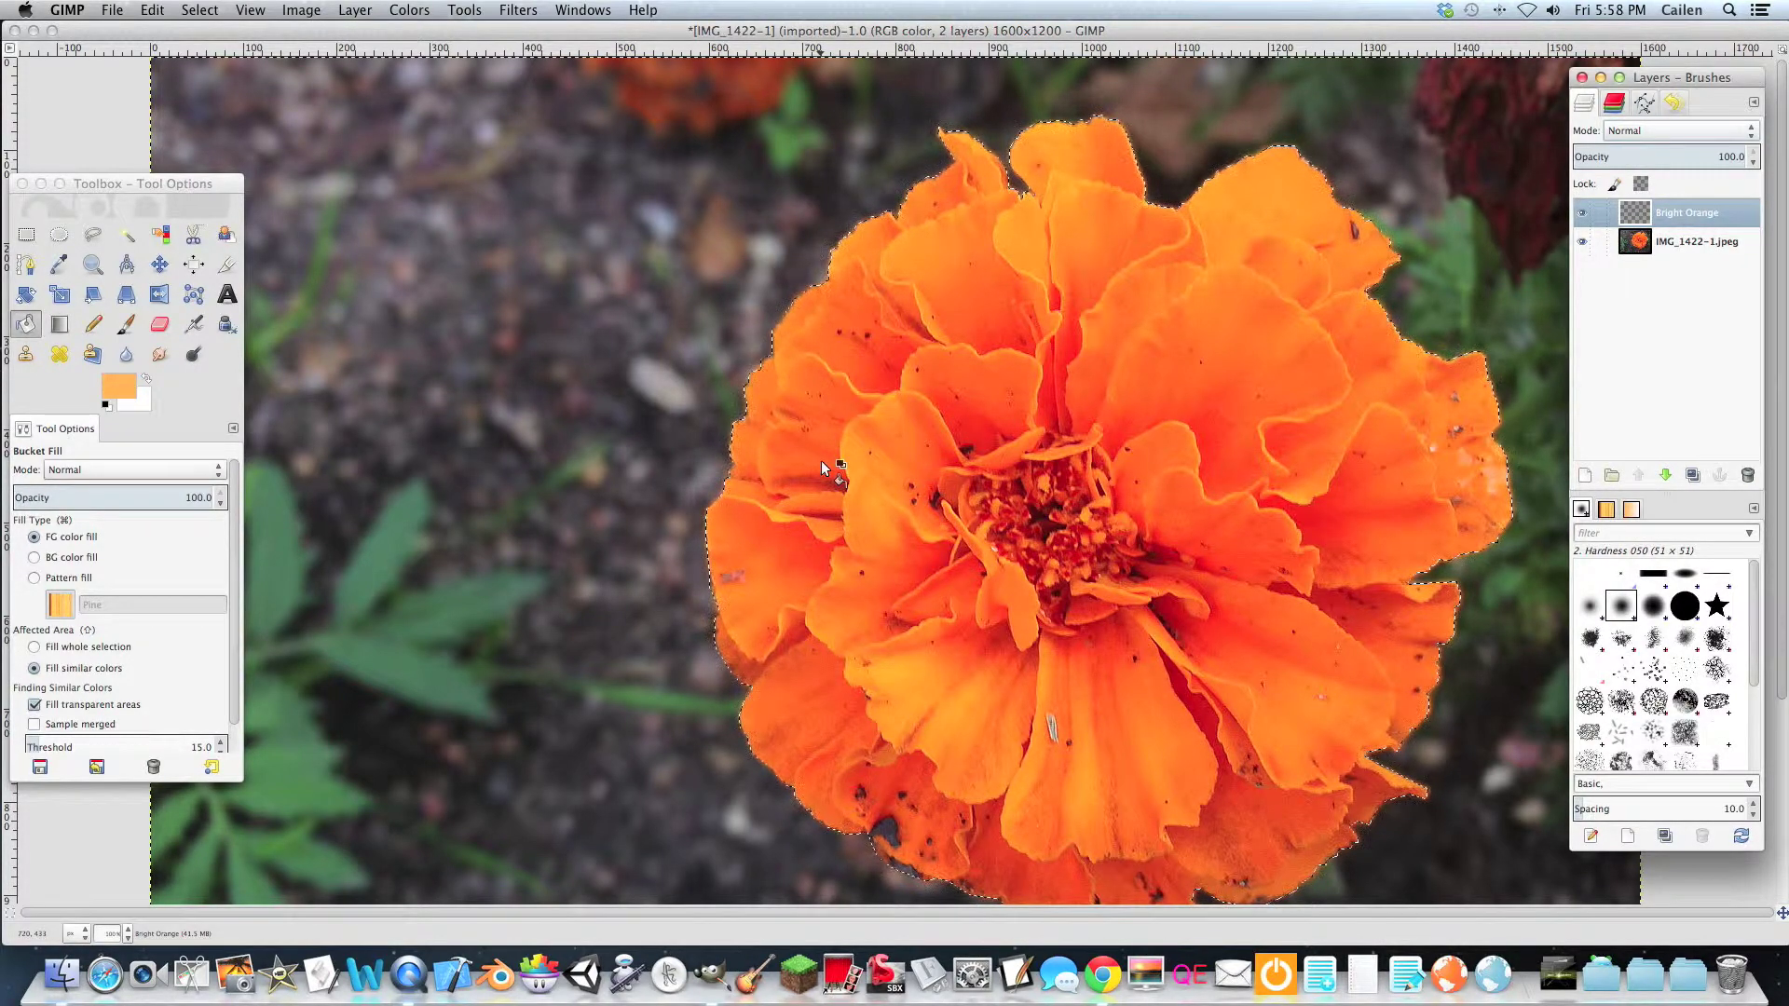
click(119, 385)
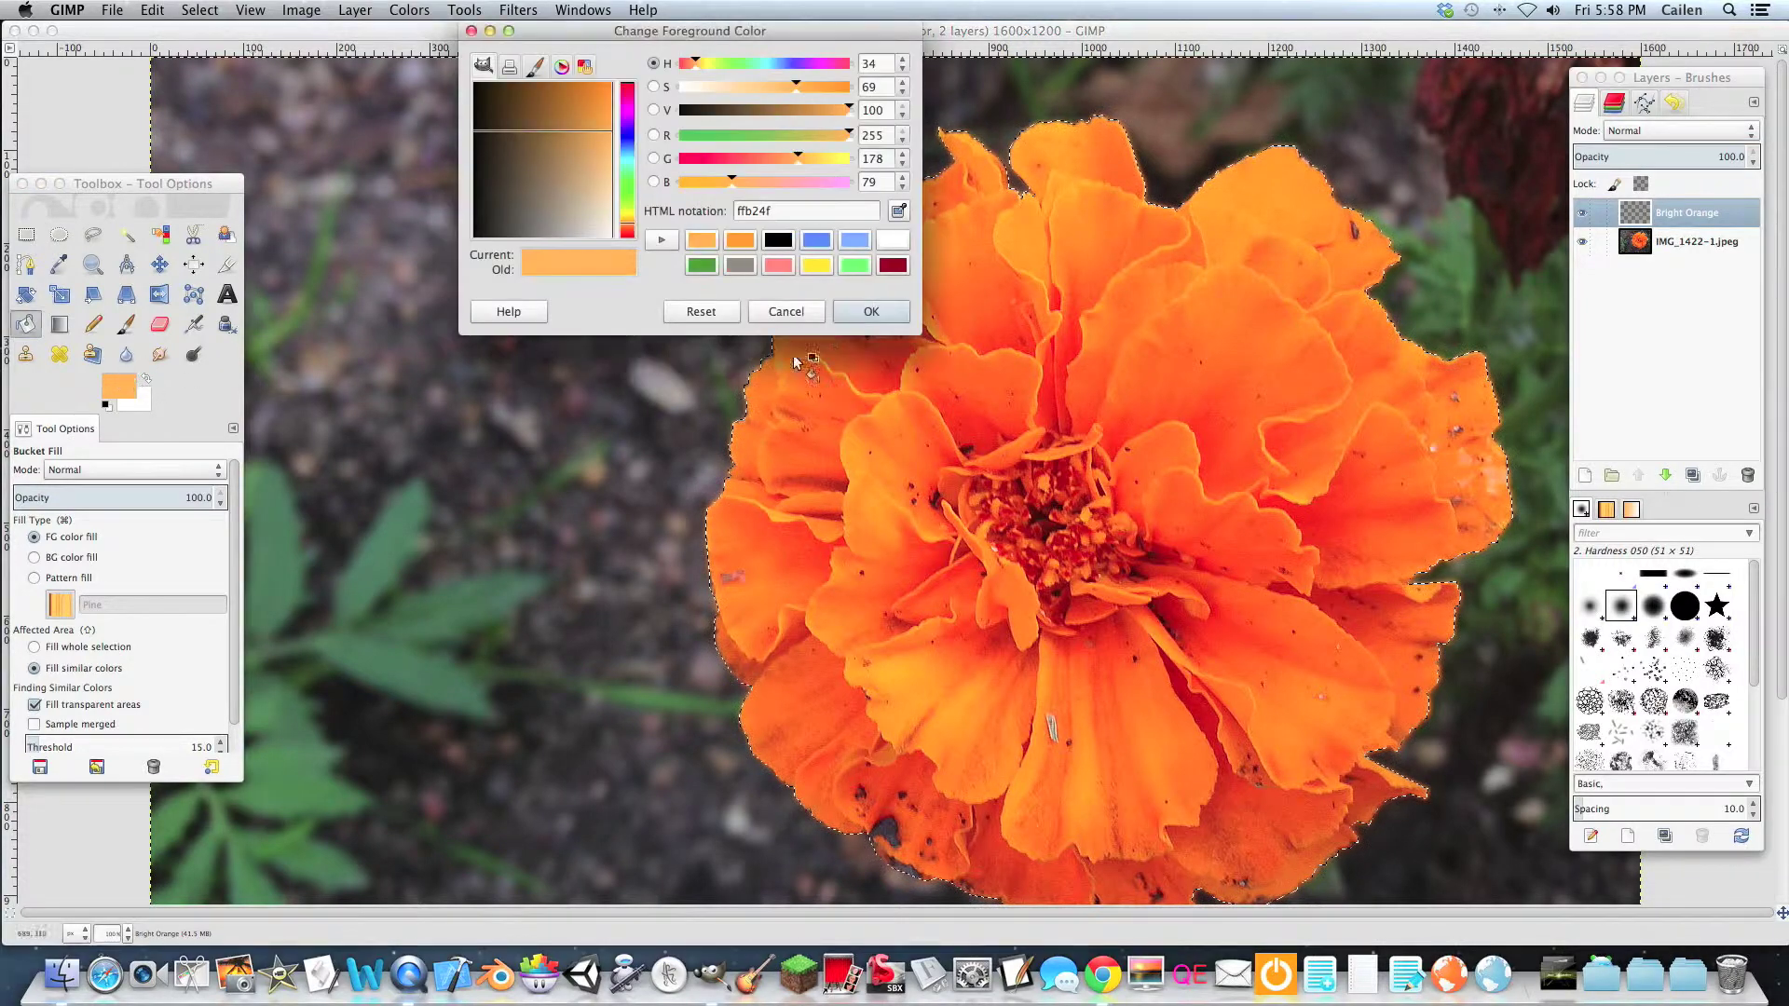
click(892, 266)
click(871, 311)
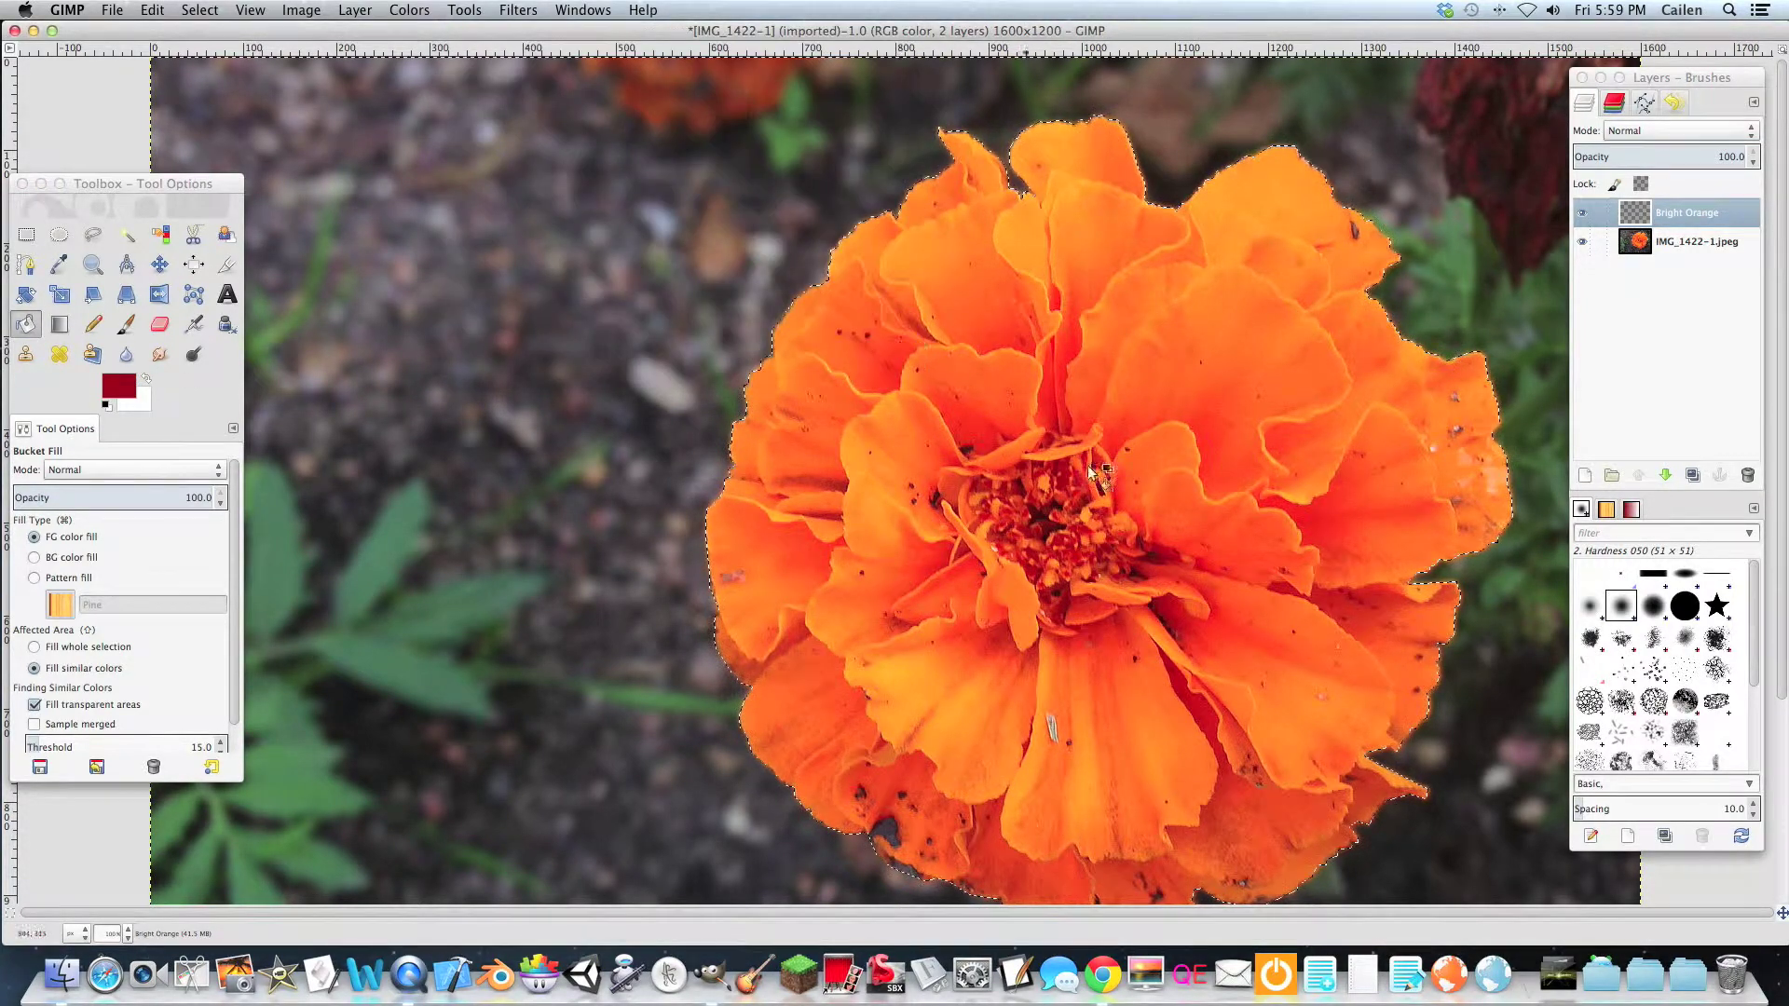
click(1119, 469)
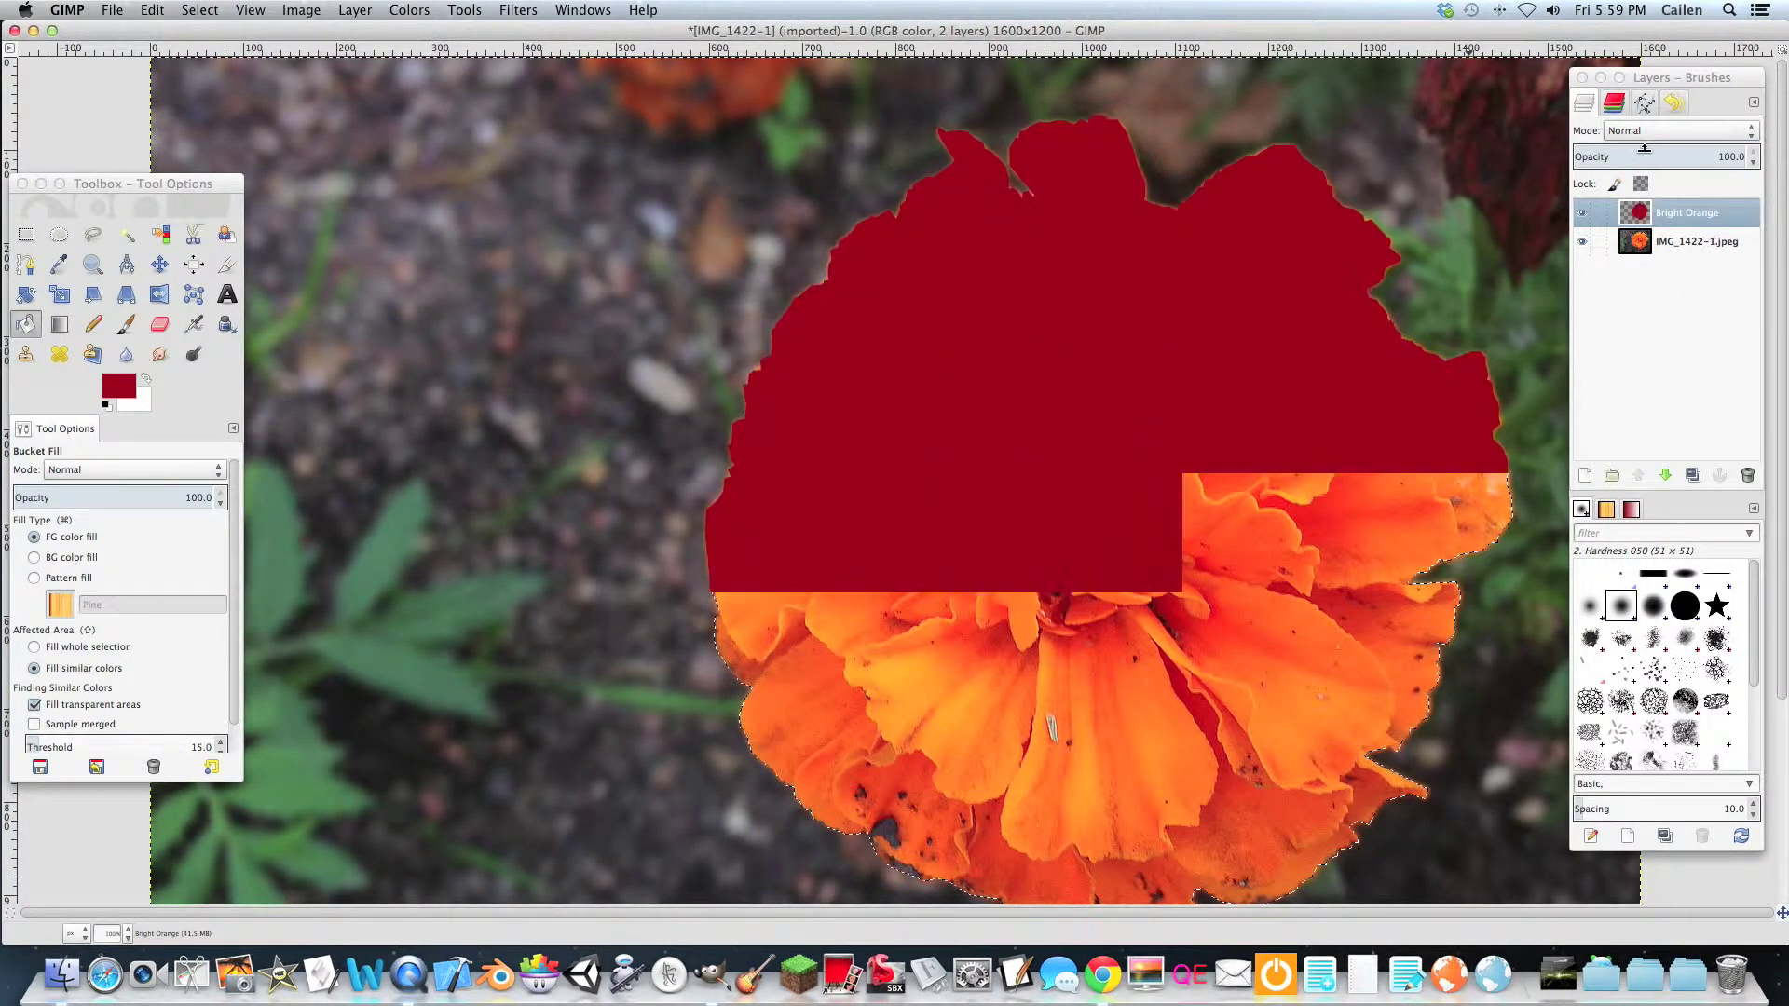
click(1677, 131)
click(1649, 305)
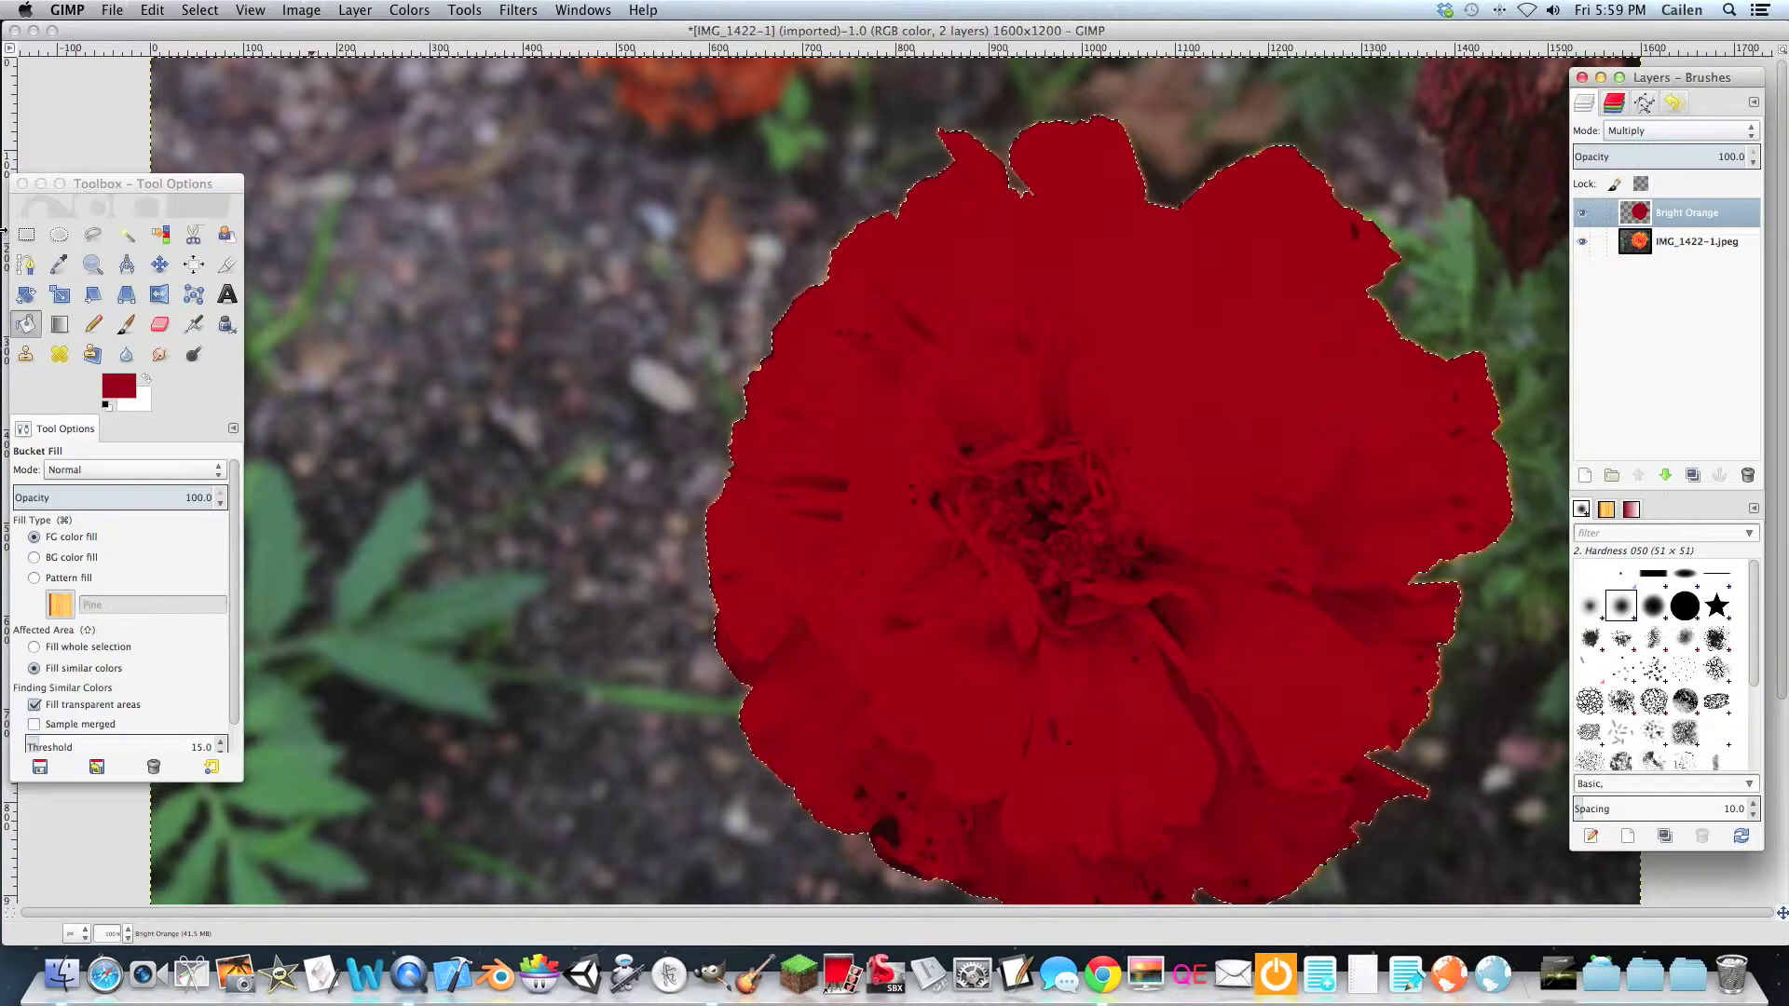
Undo the dark red Multiply blend and return to the Bucket Fill tool.
click(127, 234)
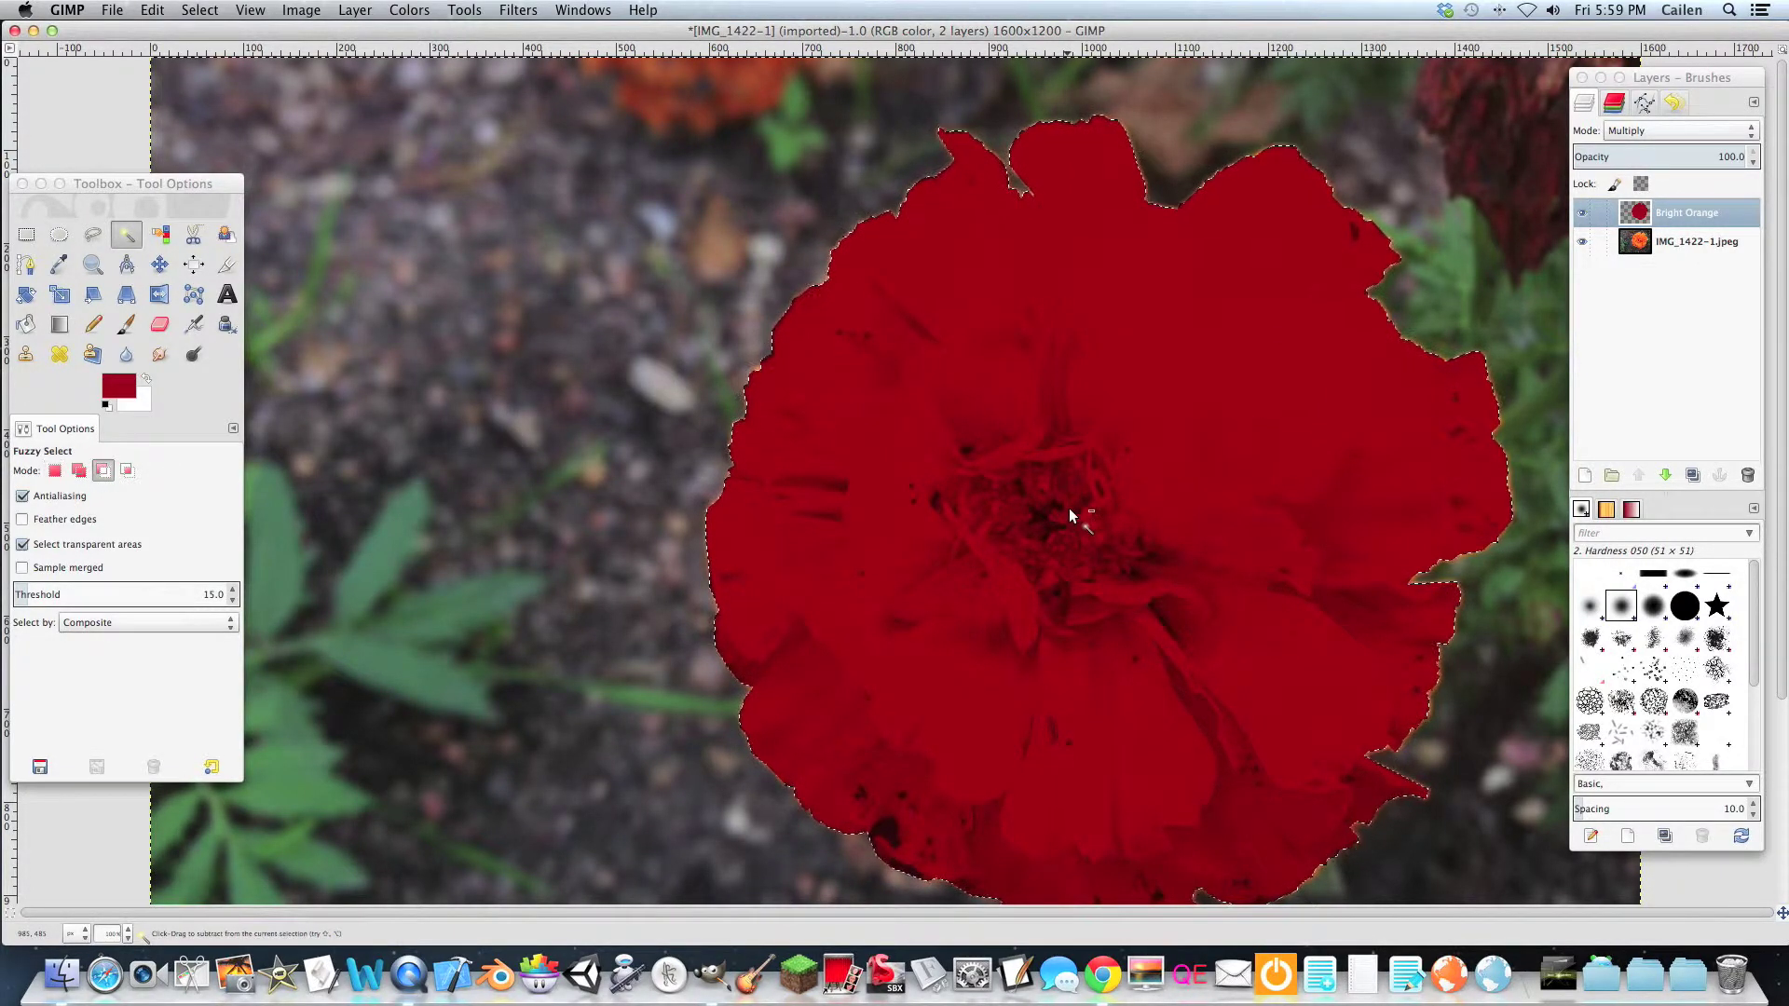
key(super+z)
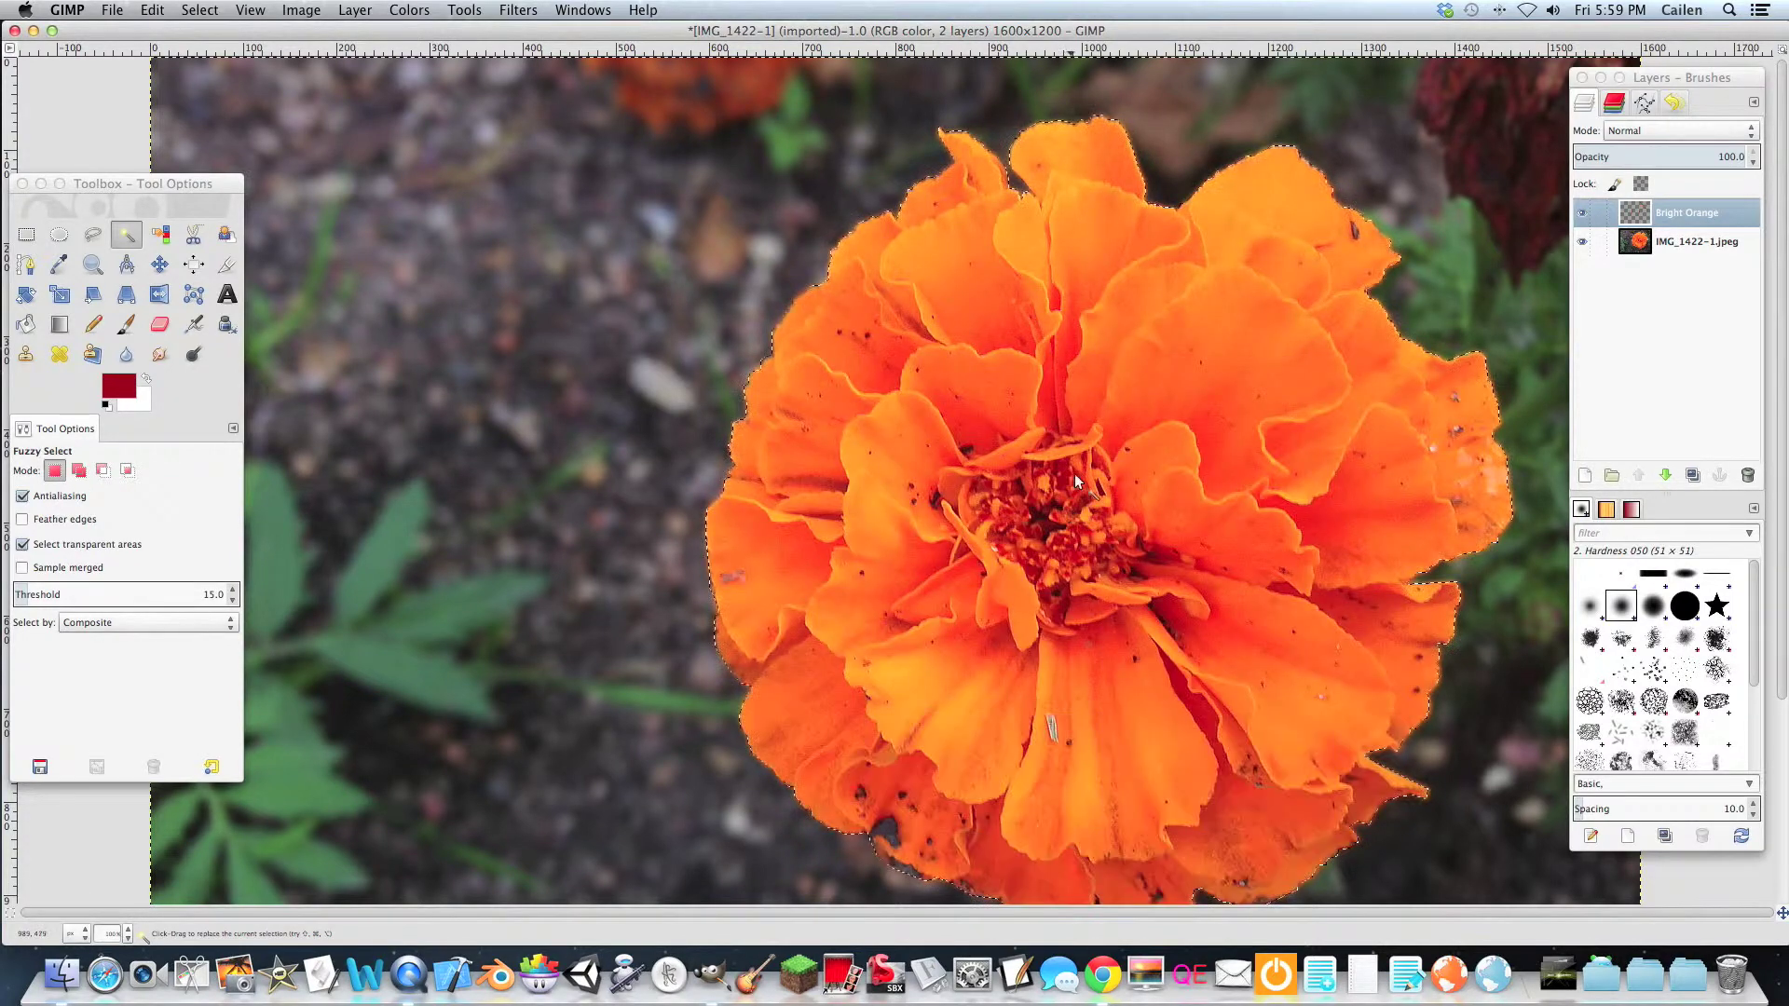
click(25, 324)
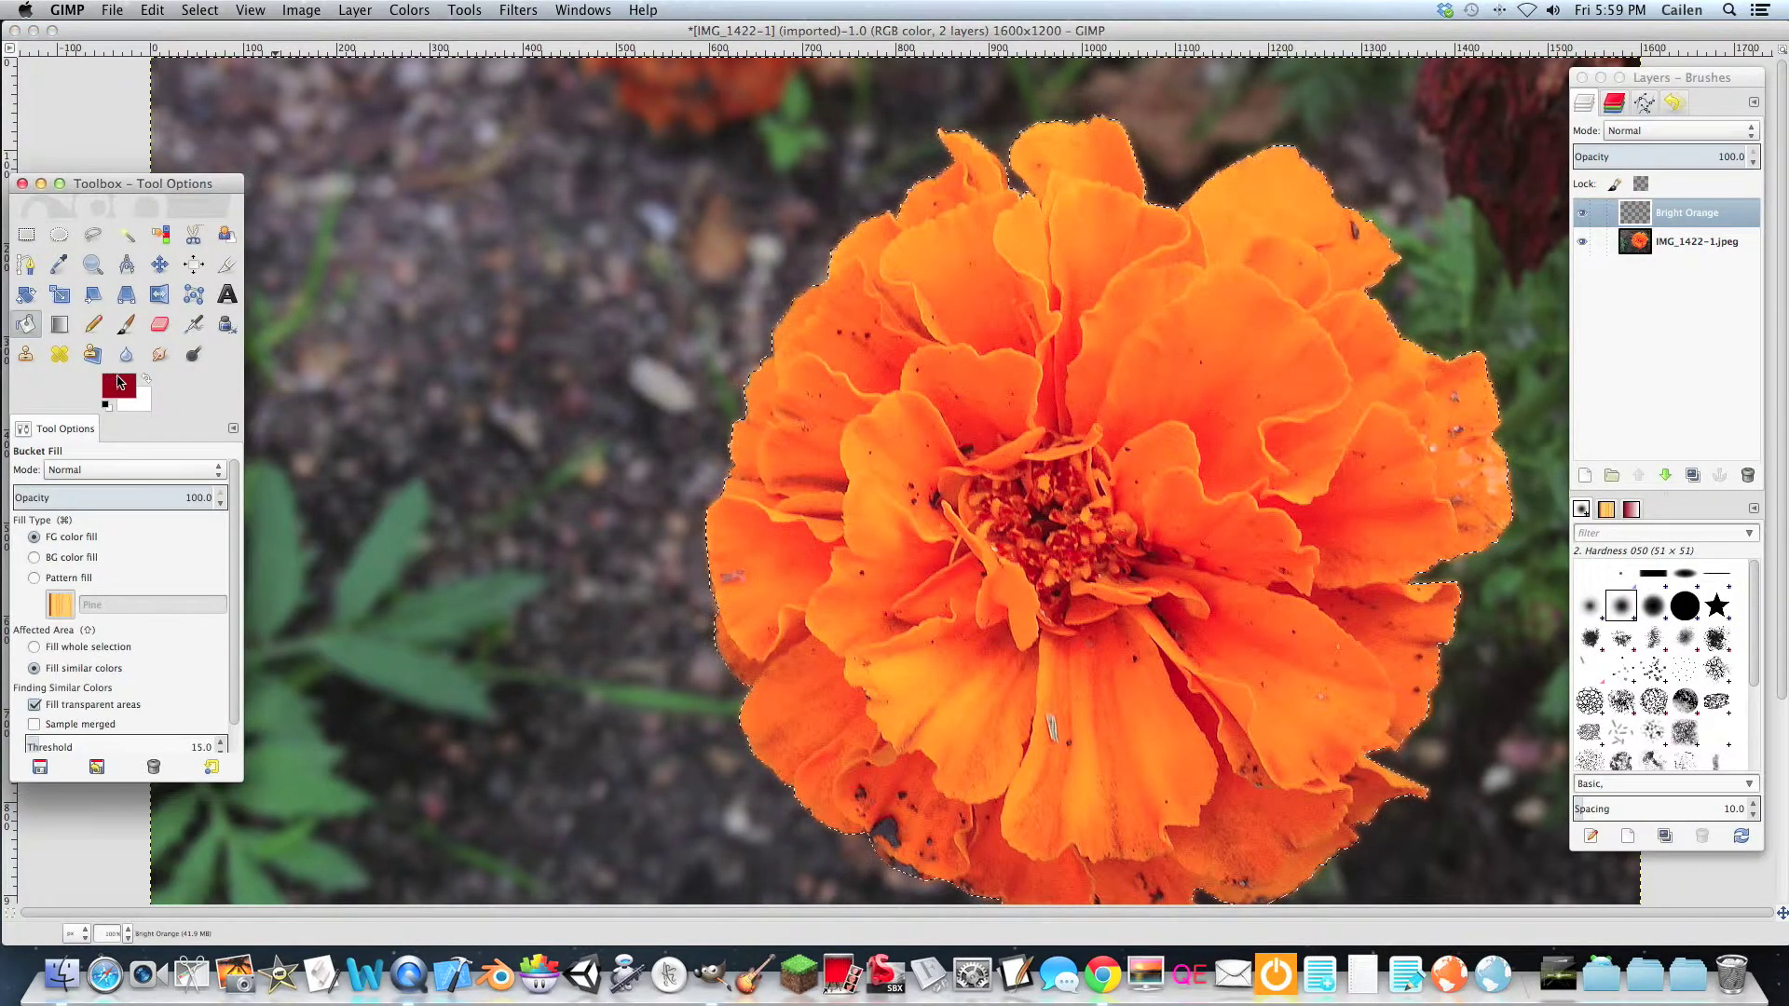
Bucket-fill the flower with light orange from the colour history and blend it in Multiply mode.
click(119, 379)
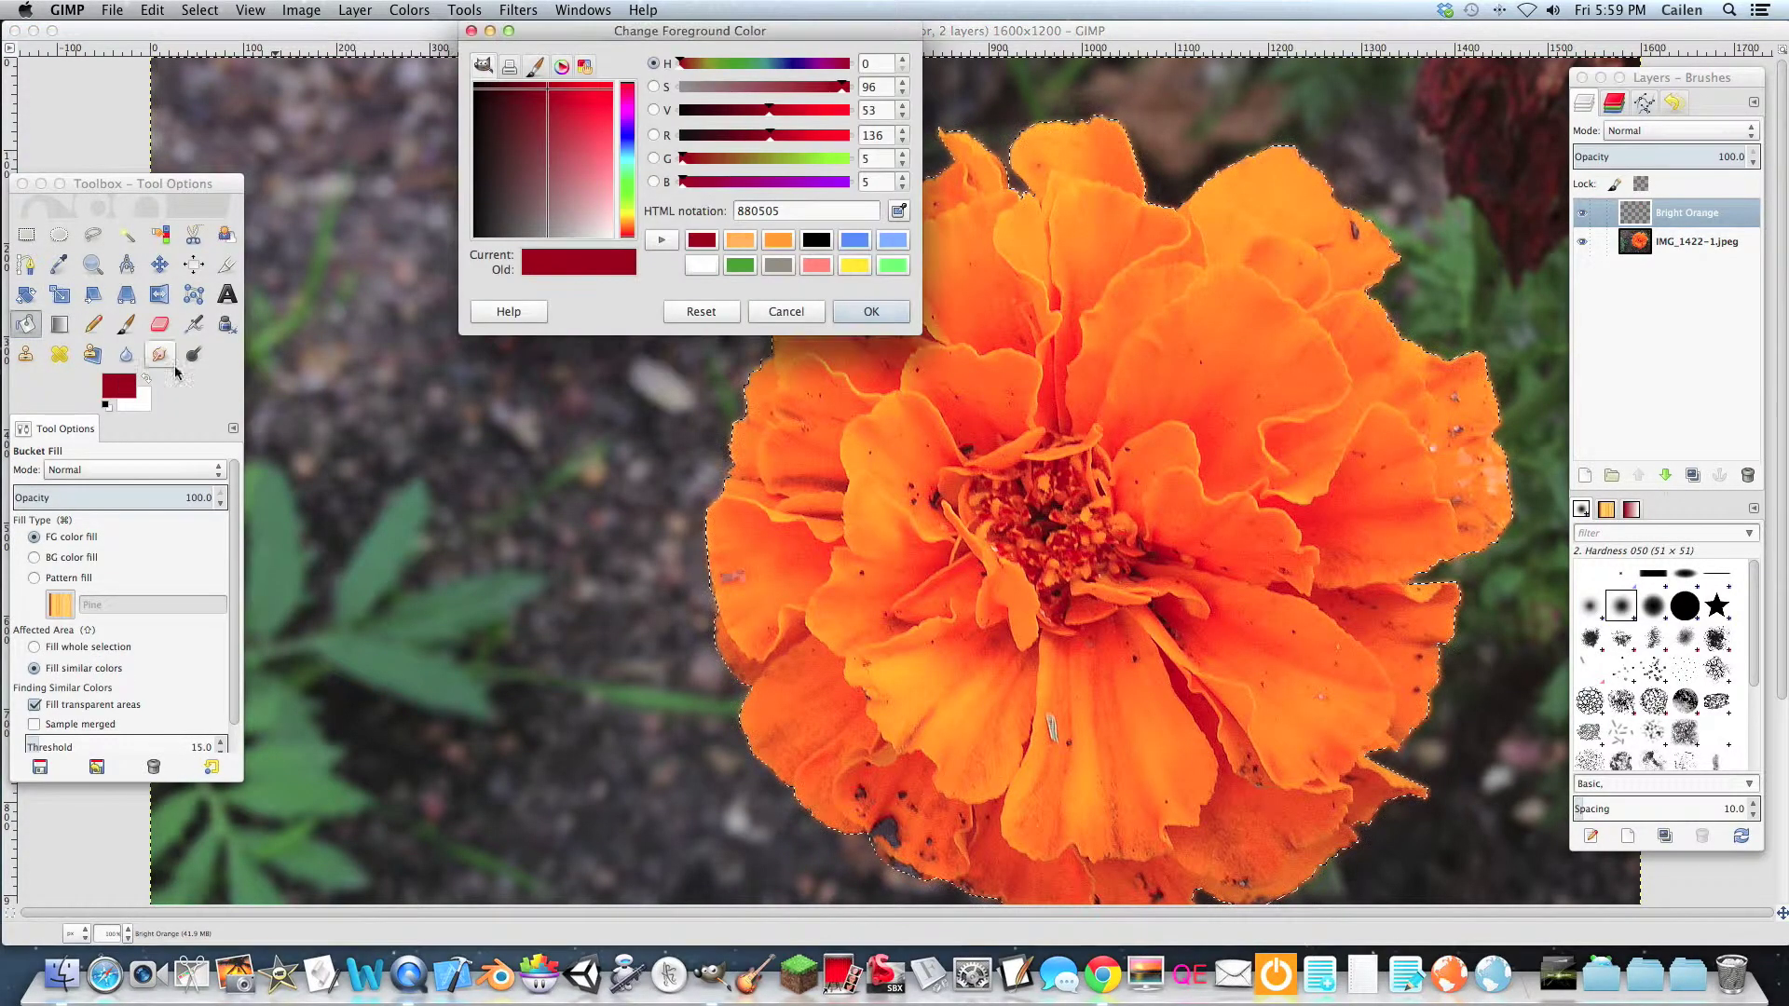
click(740, 239)
click(839, 311)
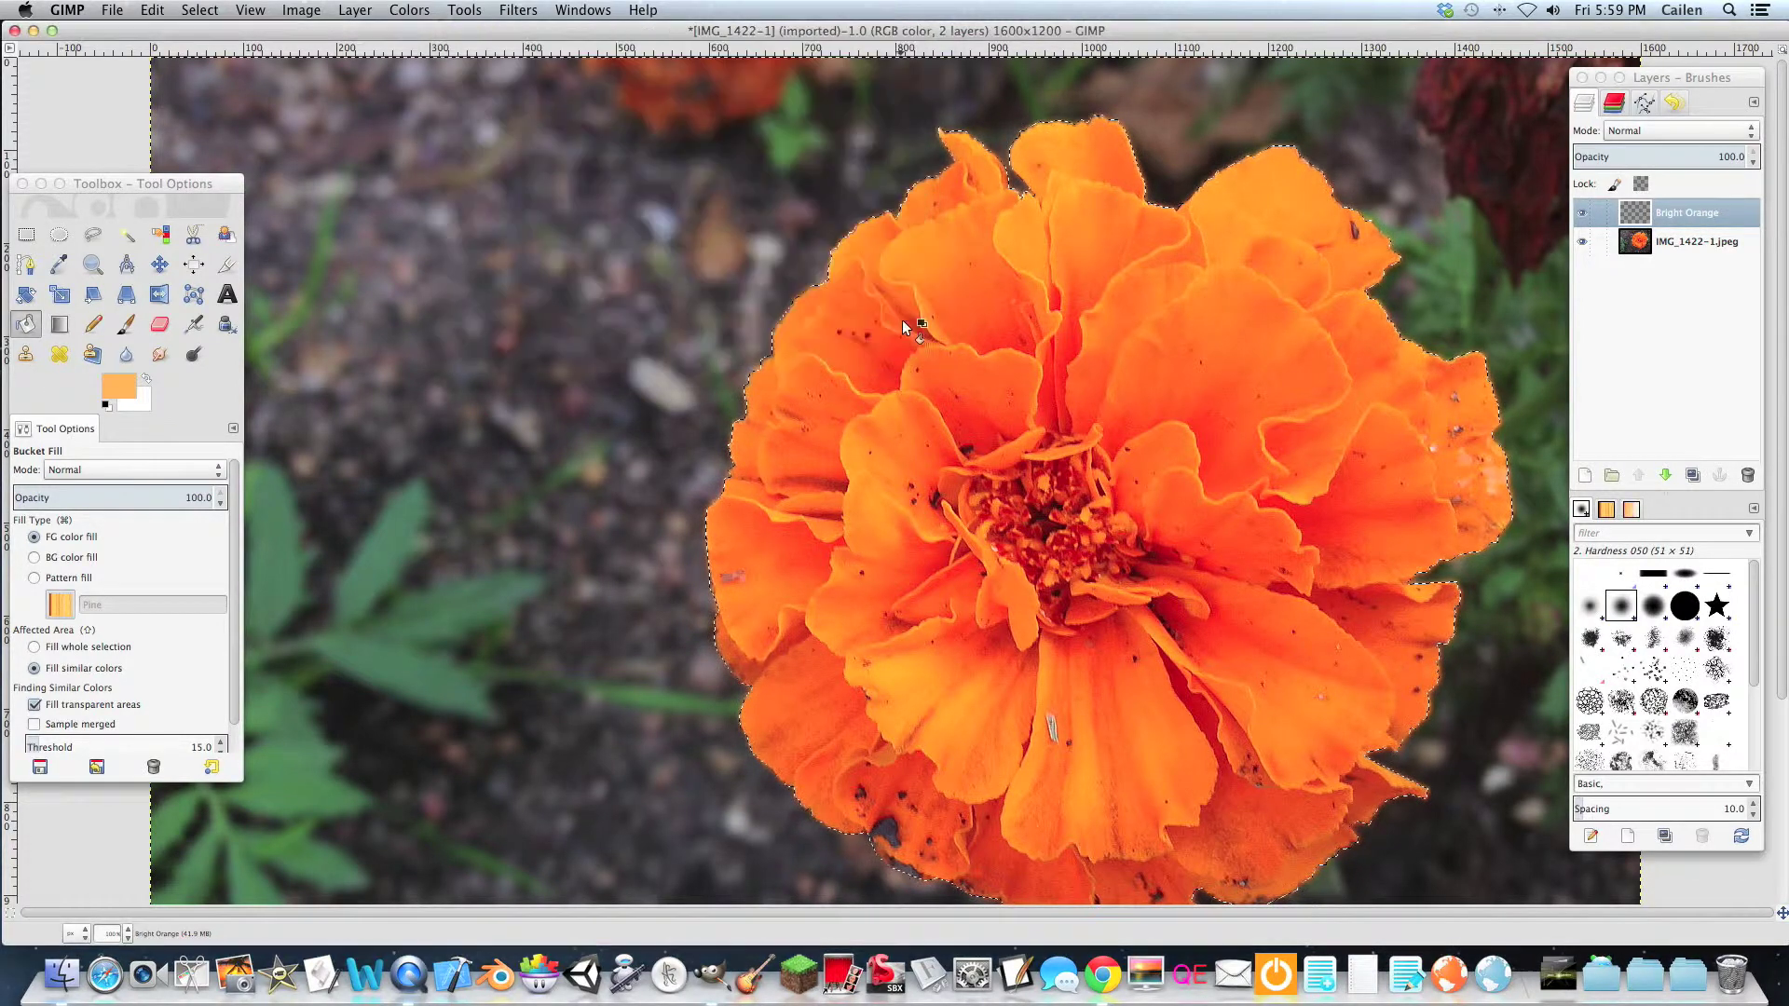
click(1247, 419)
click(1673, 135)
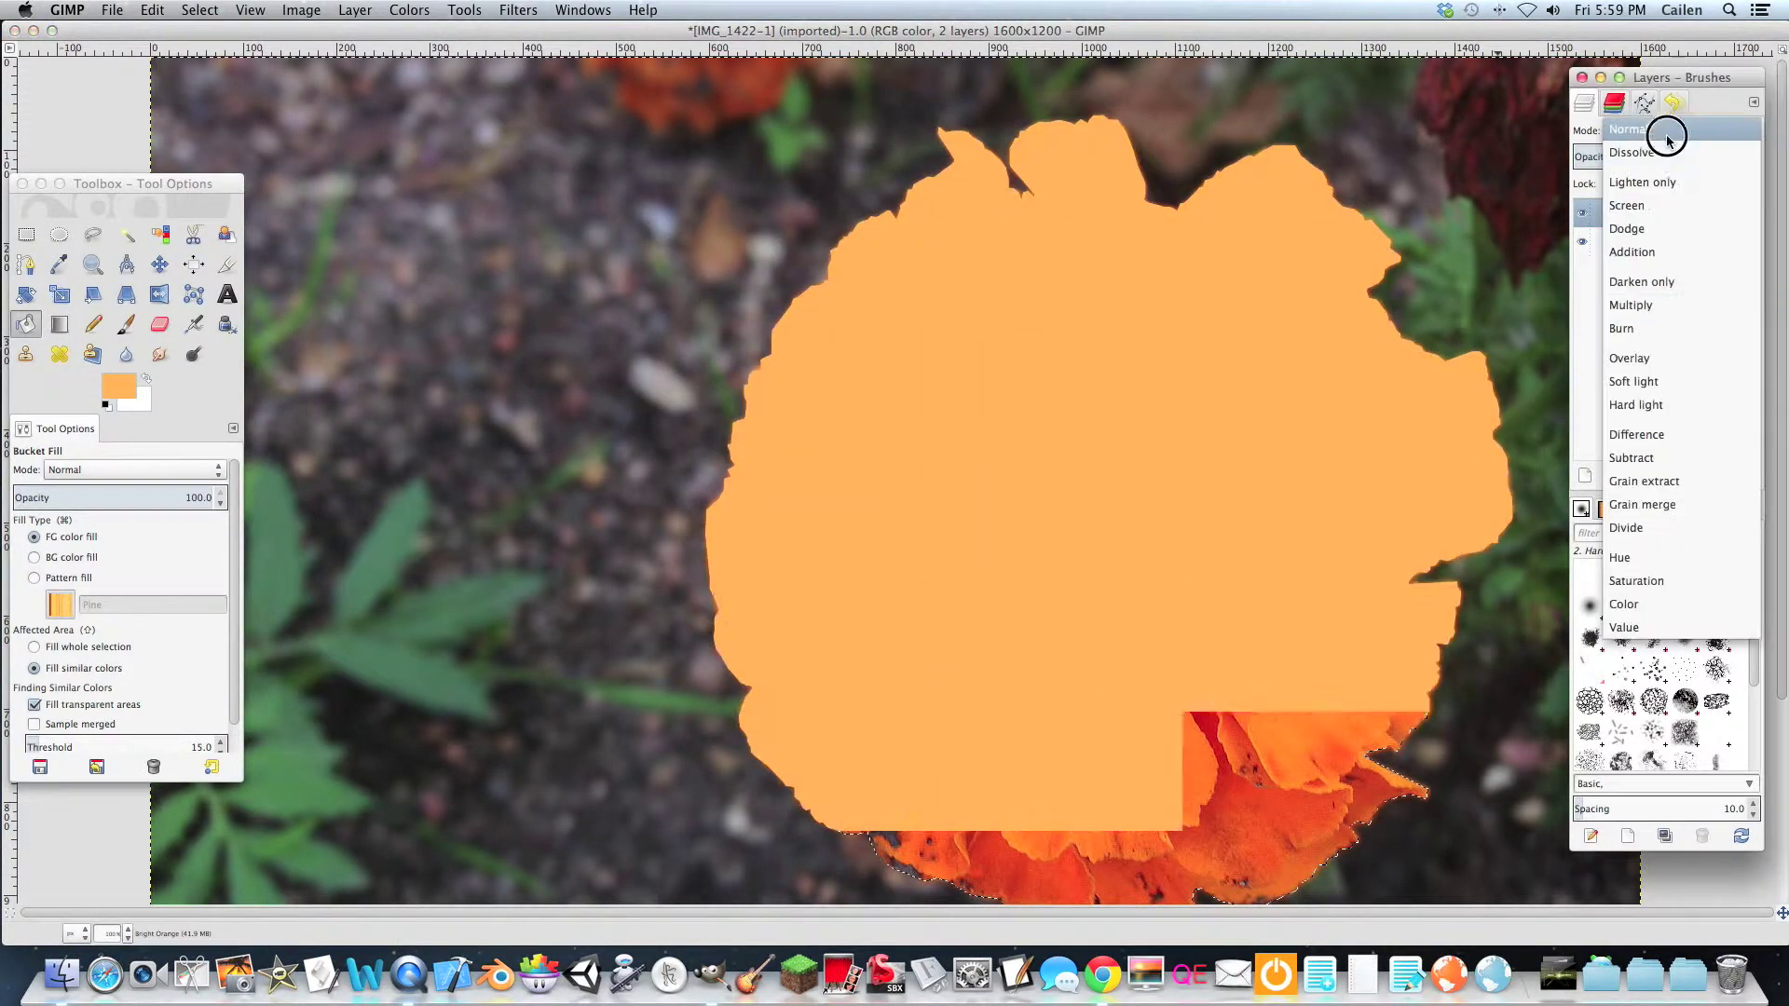
click(1658, 303)
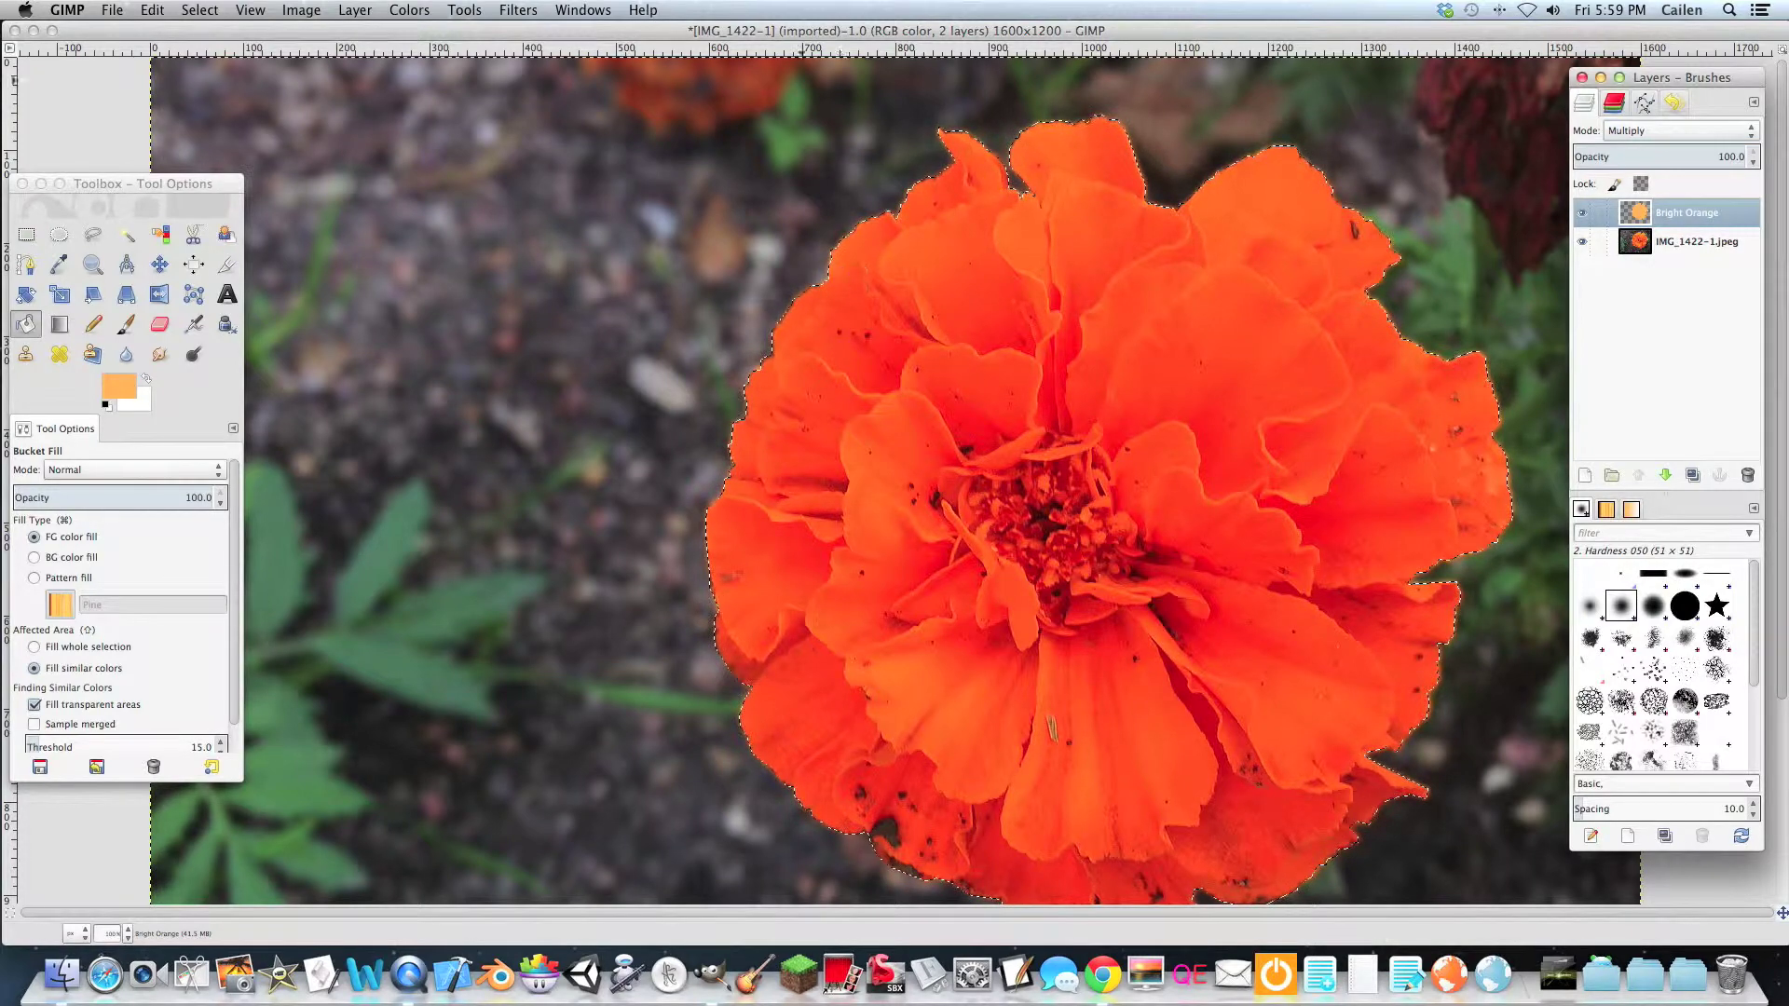
Invert the selection so the background around the flower is selected.
click(198, 10)
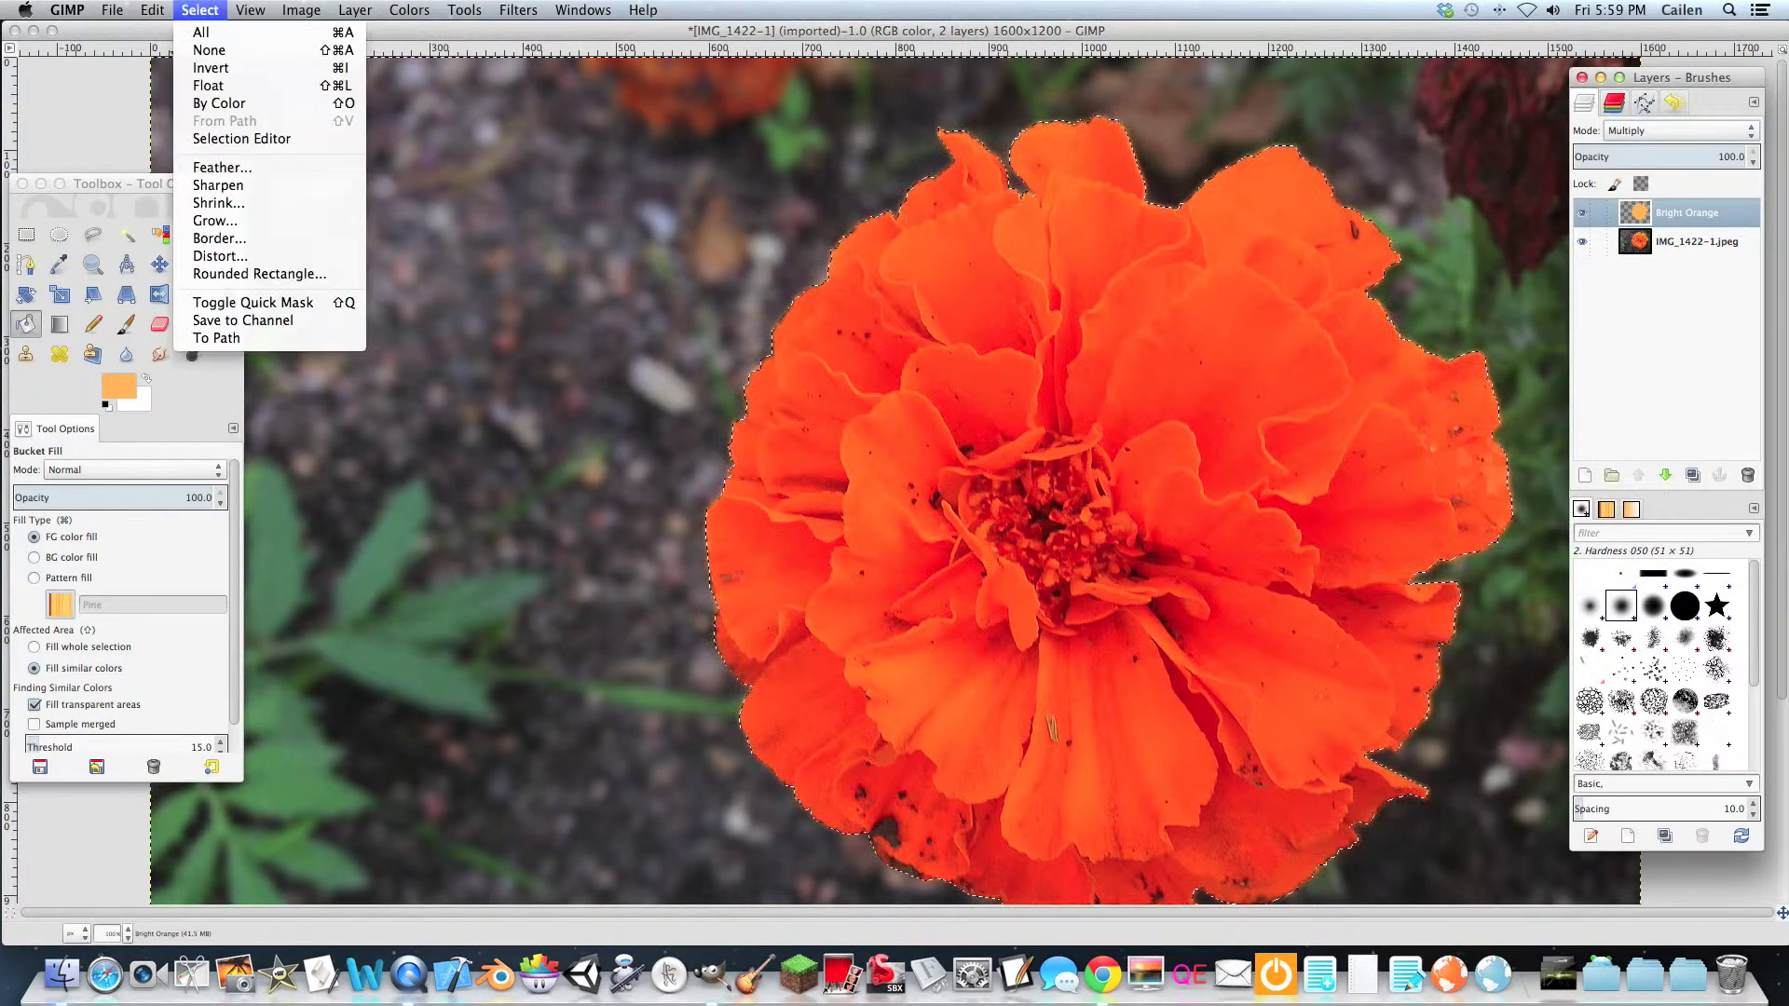
click(221, 68)
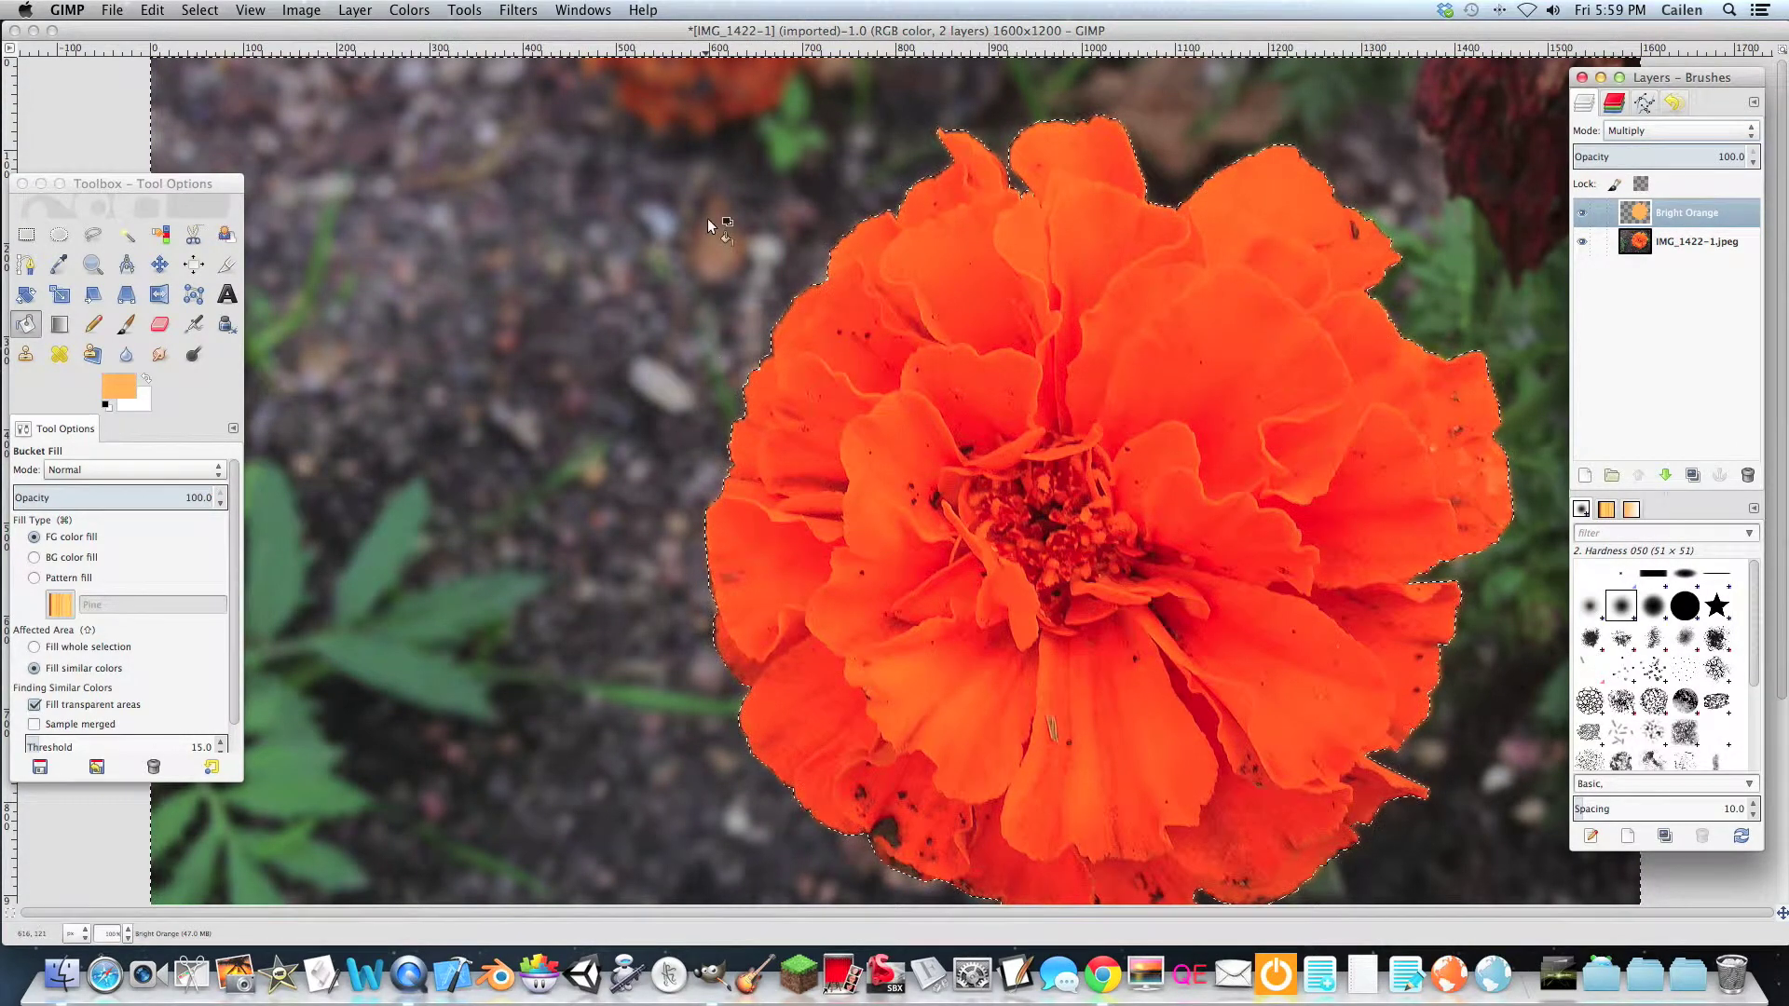
key(shift+ctrl+b)
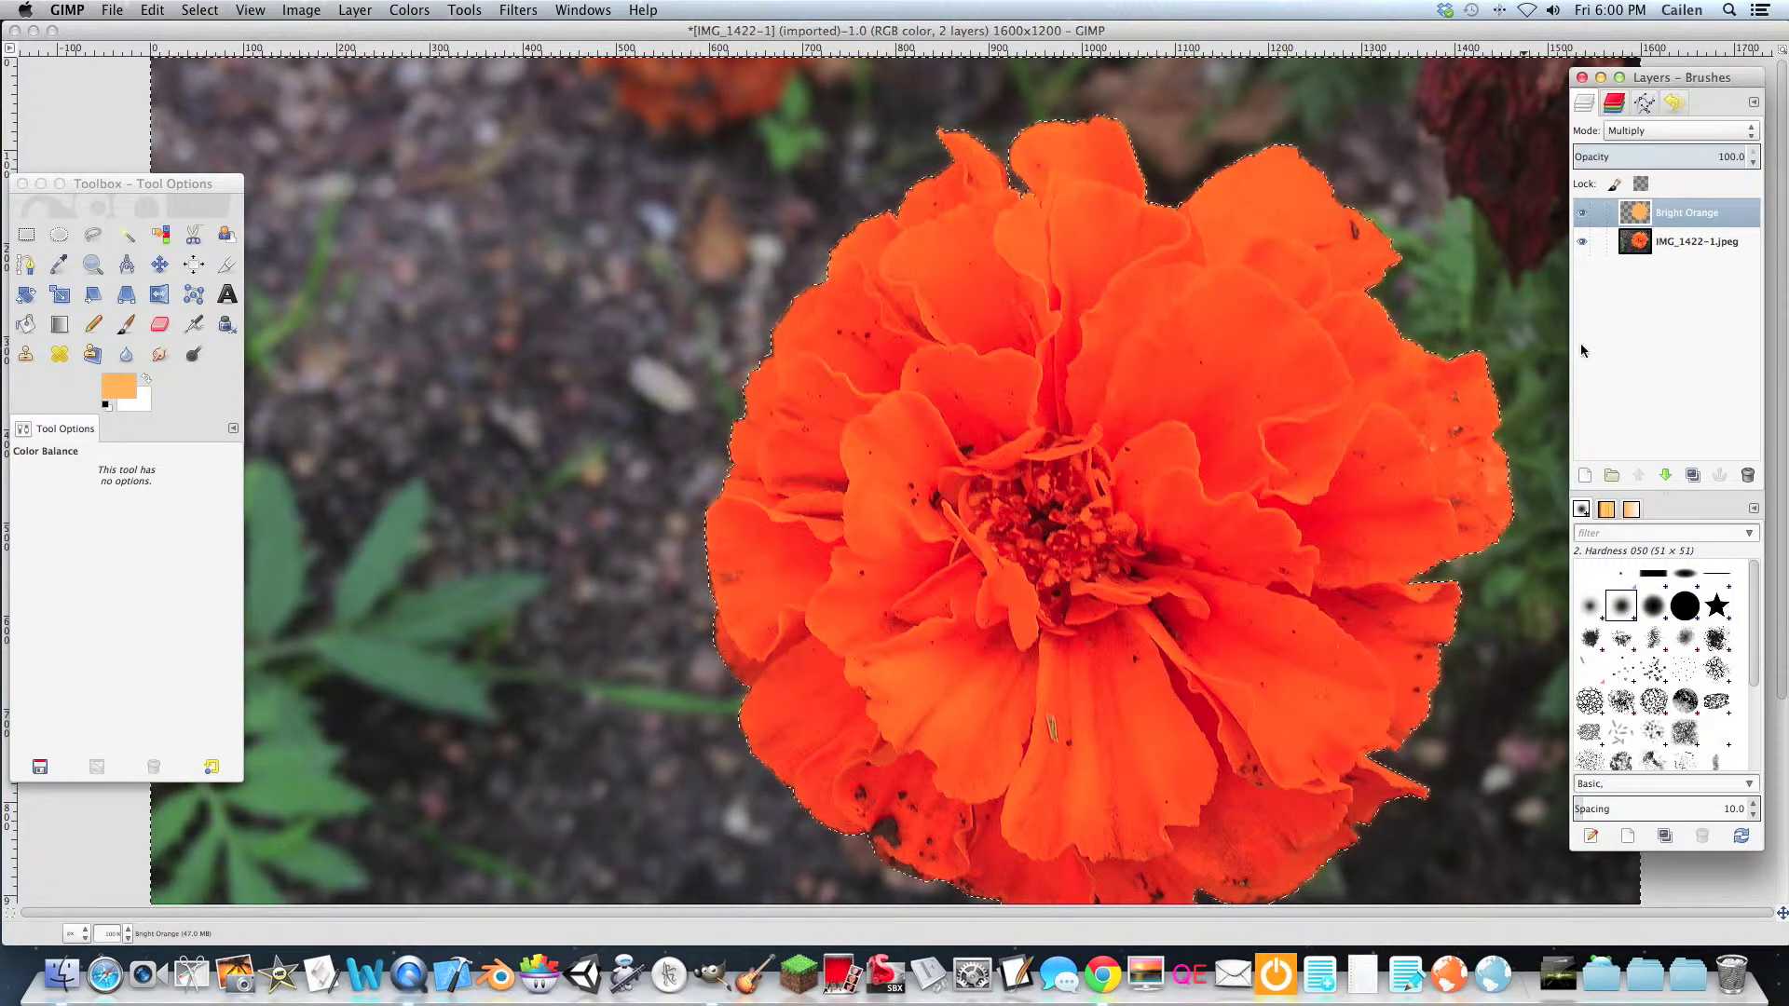
On the IMG_1422-1.jpeg photo layer, apply midtone colour balance Cyan-Red 6, Magenta-Green 11, Yellow-Blue -11.
click(1657, 244)
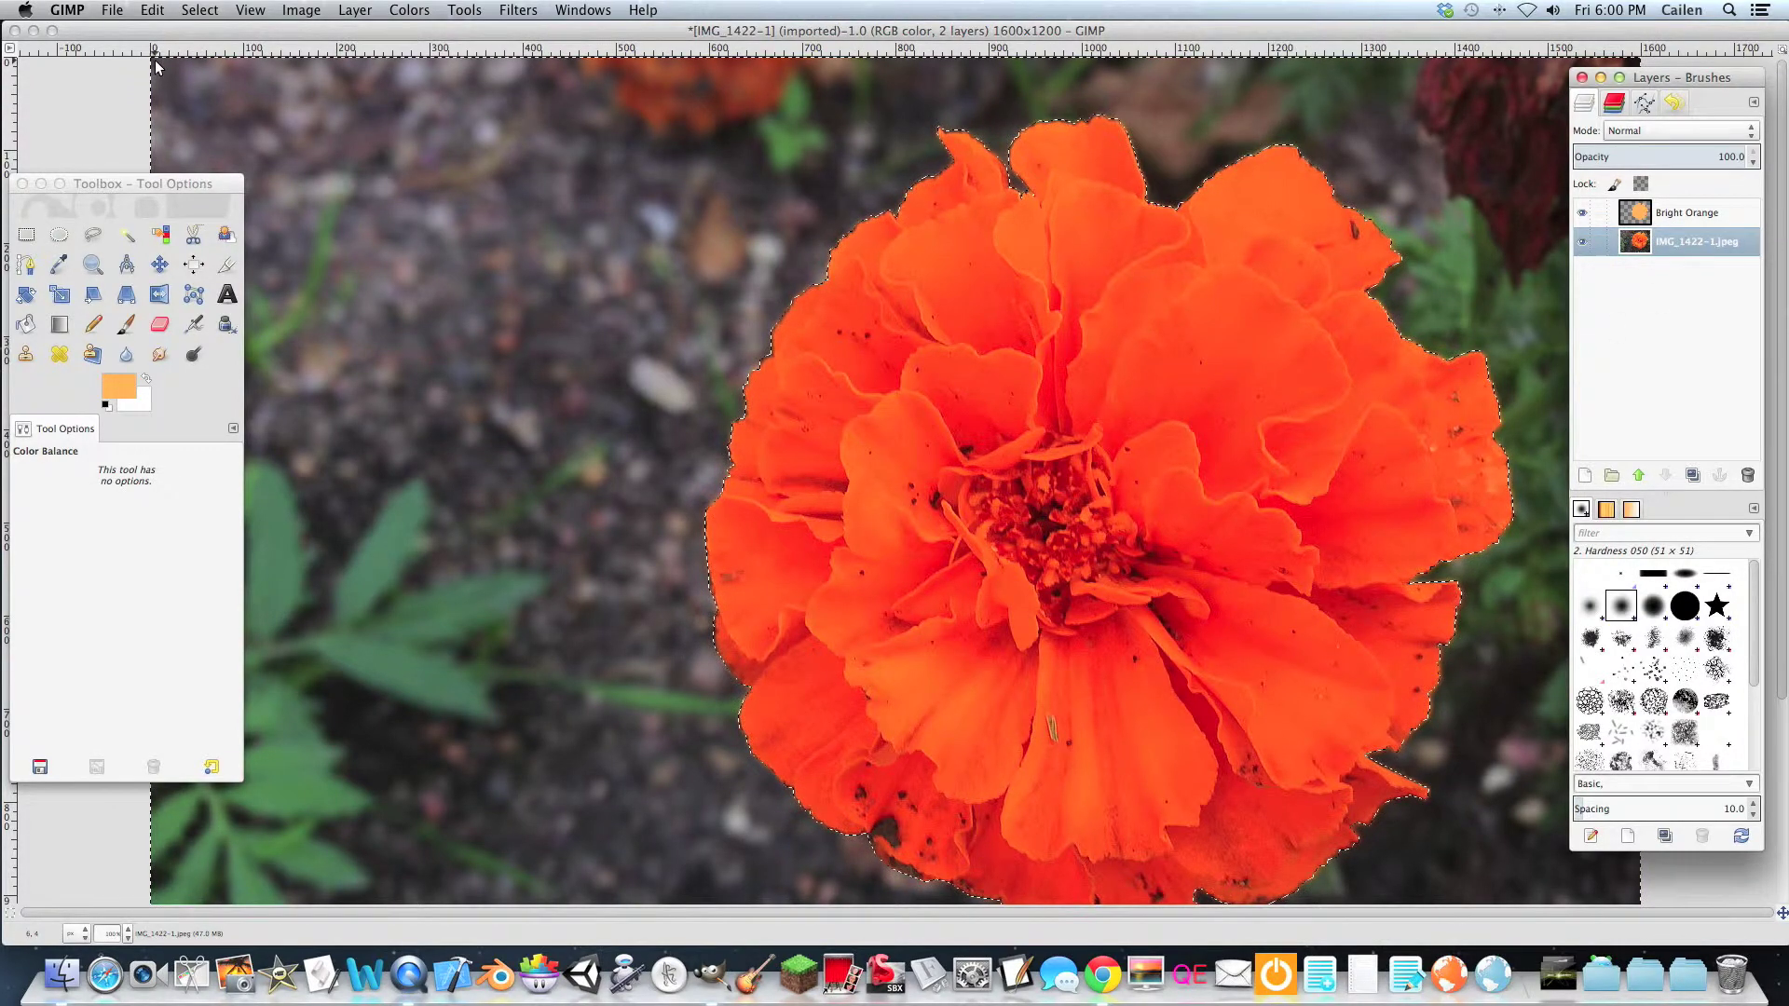
click(199, 10)
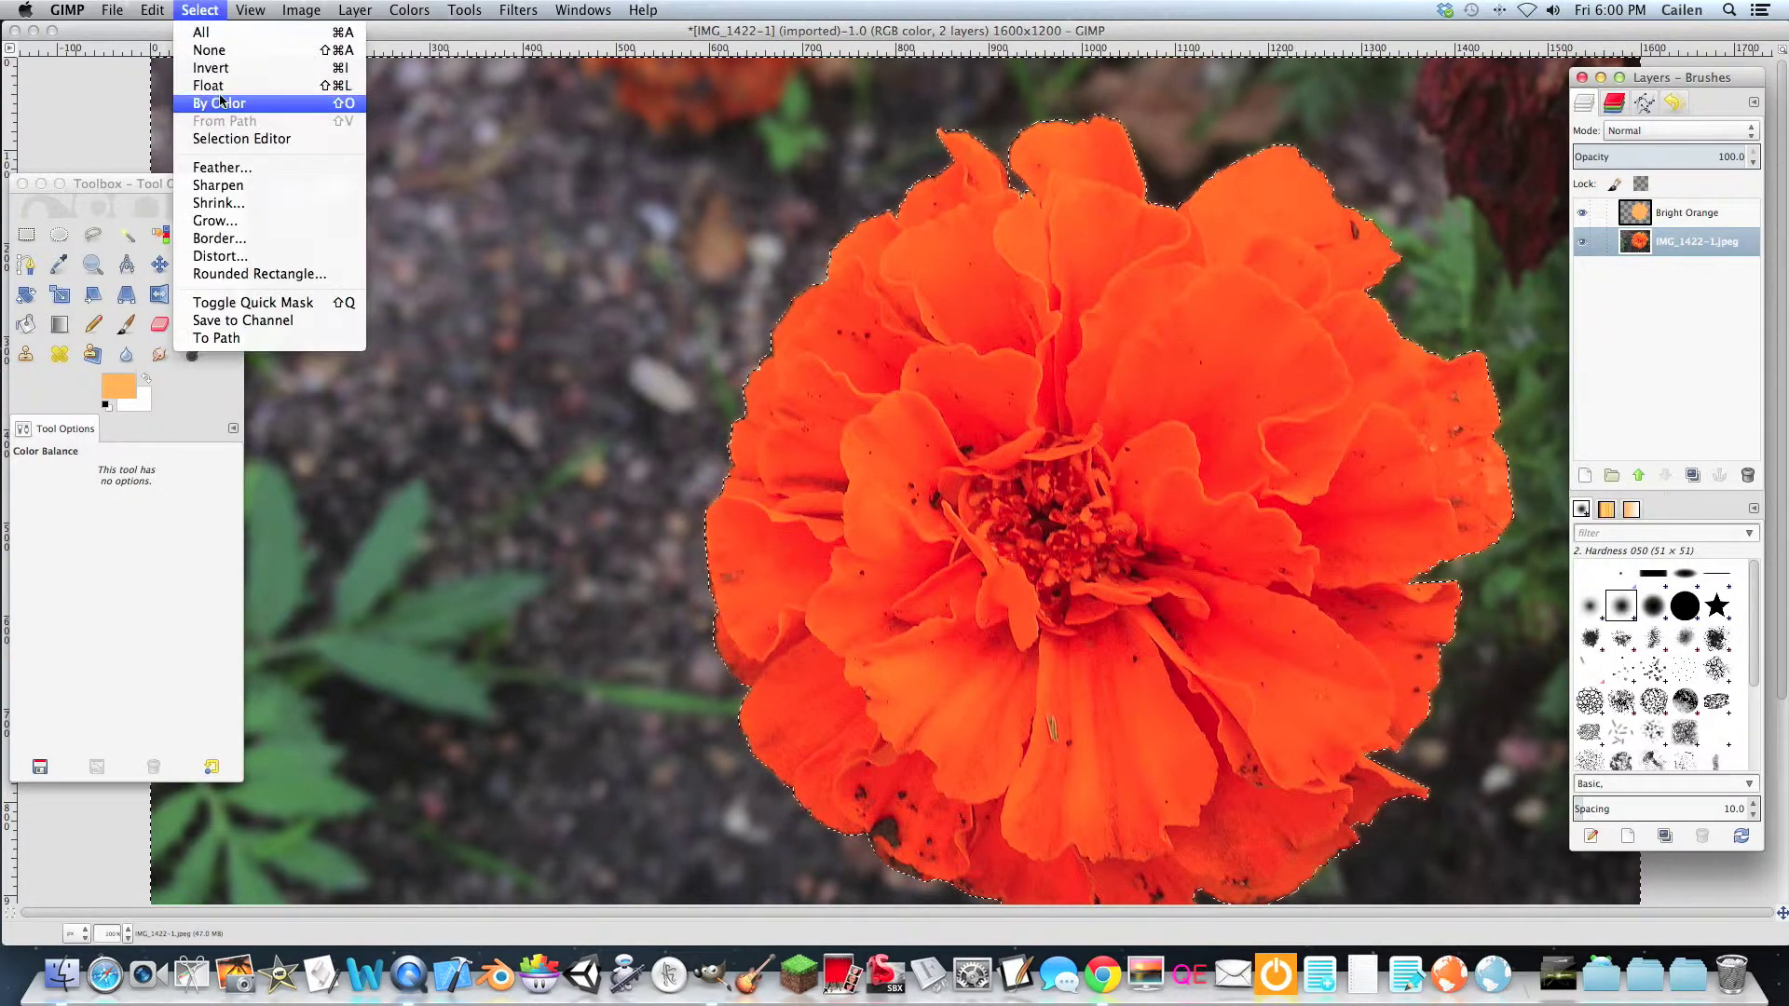
click(155, 71)
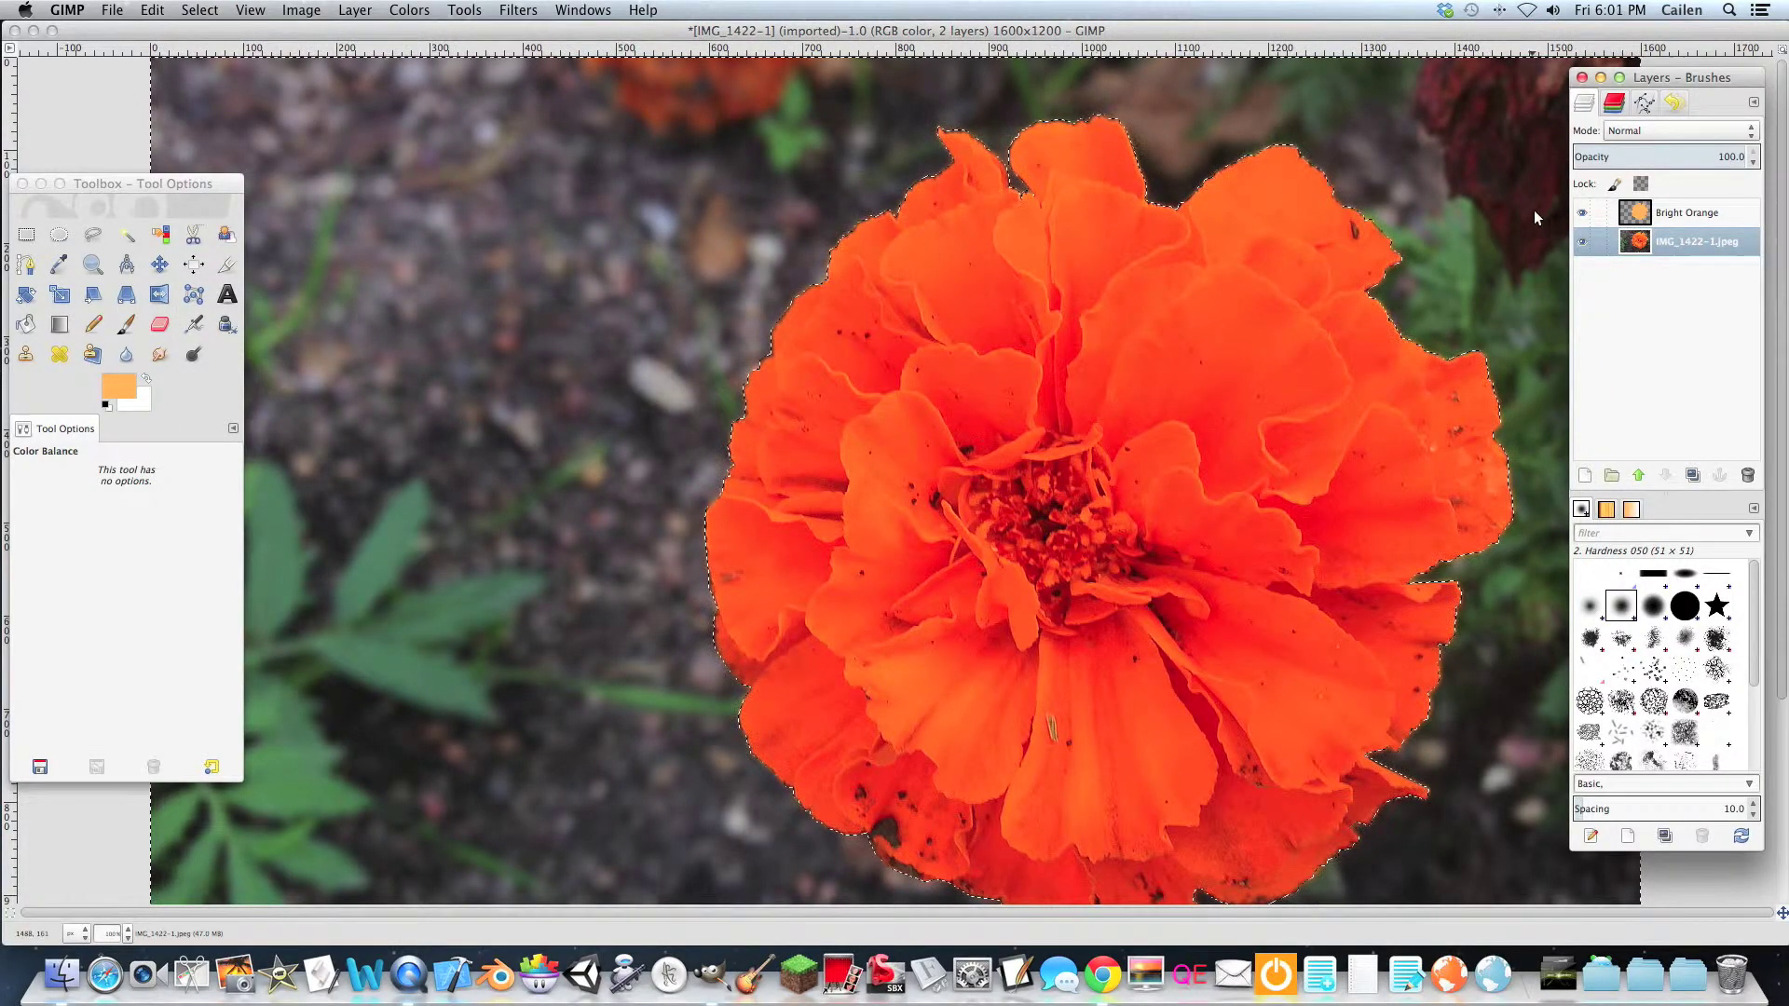
click(409, 9)
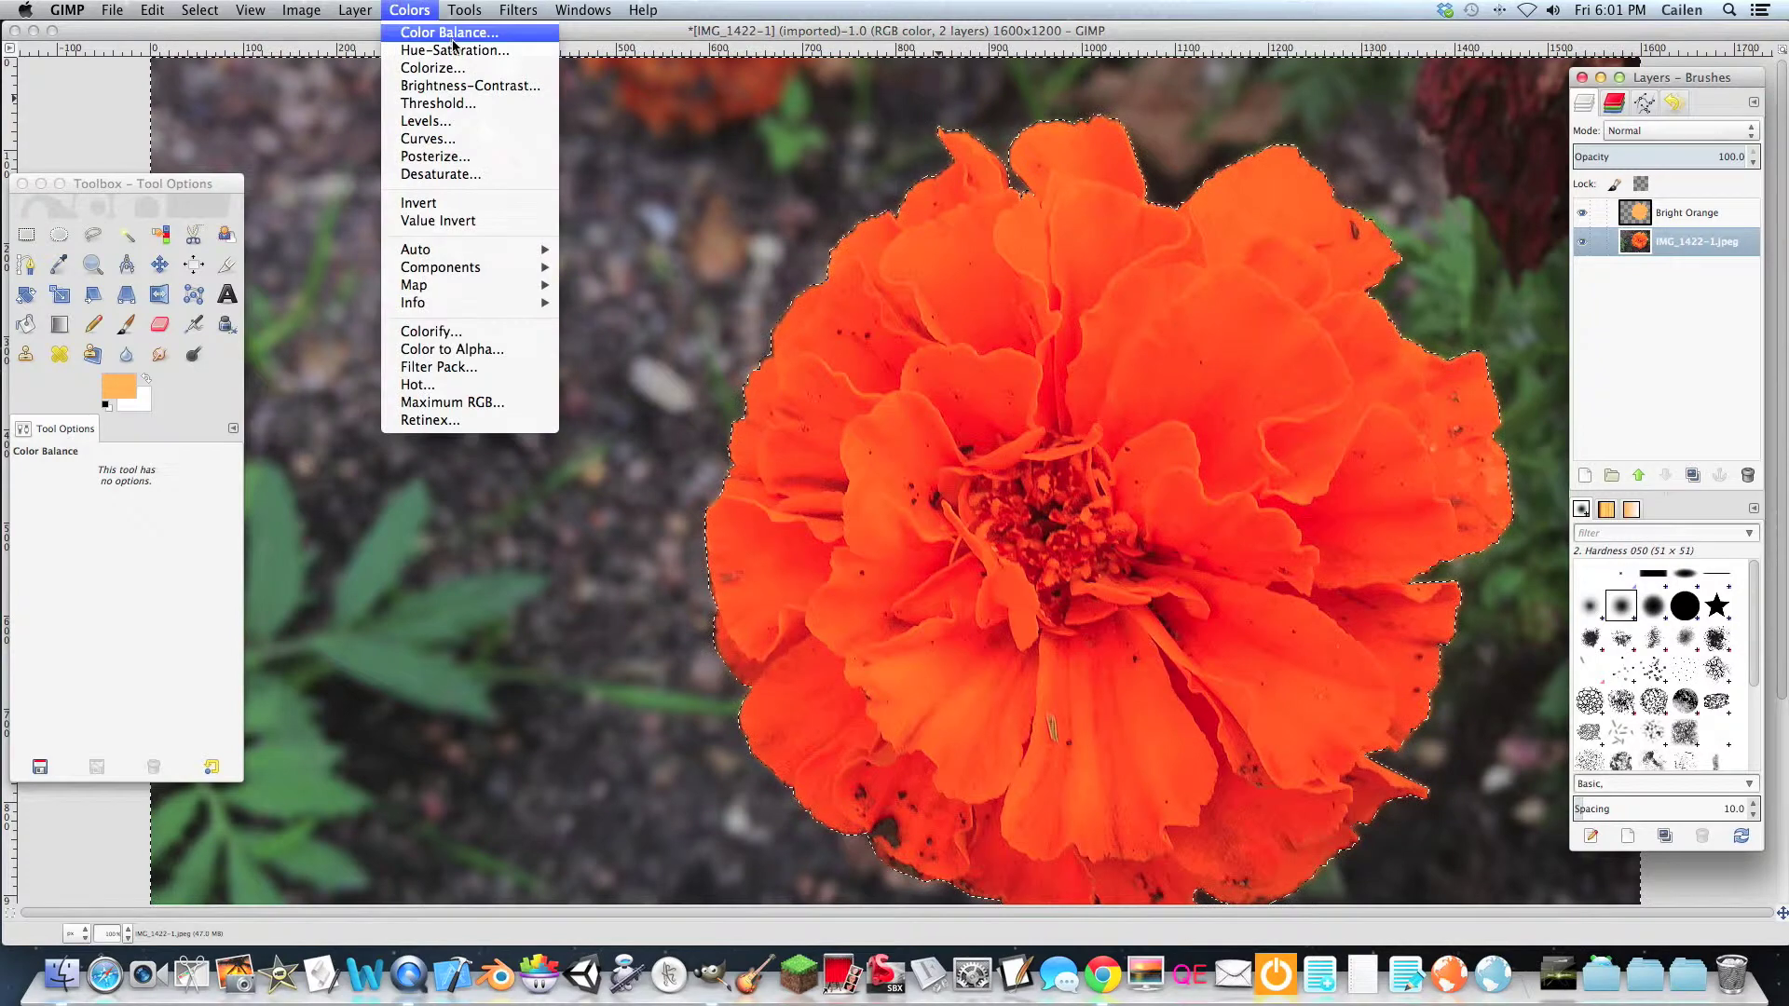
click(440, 32)
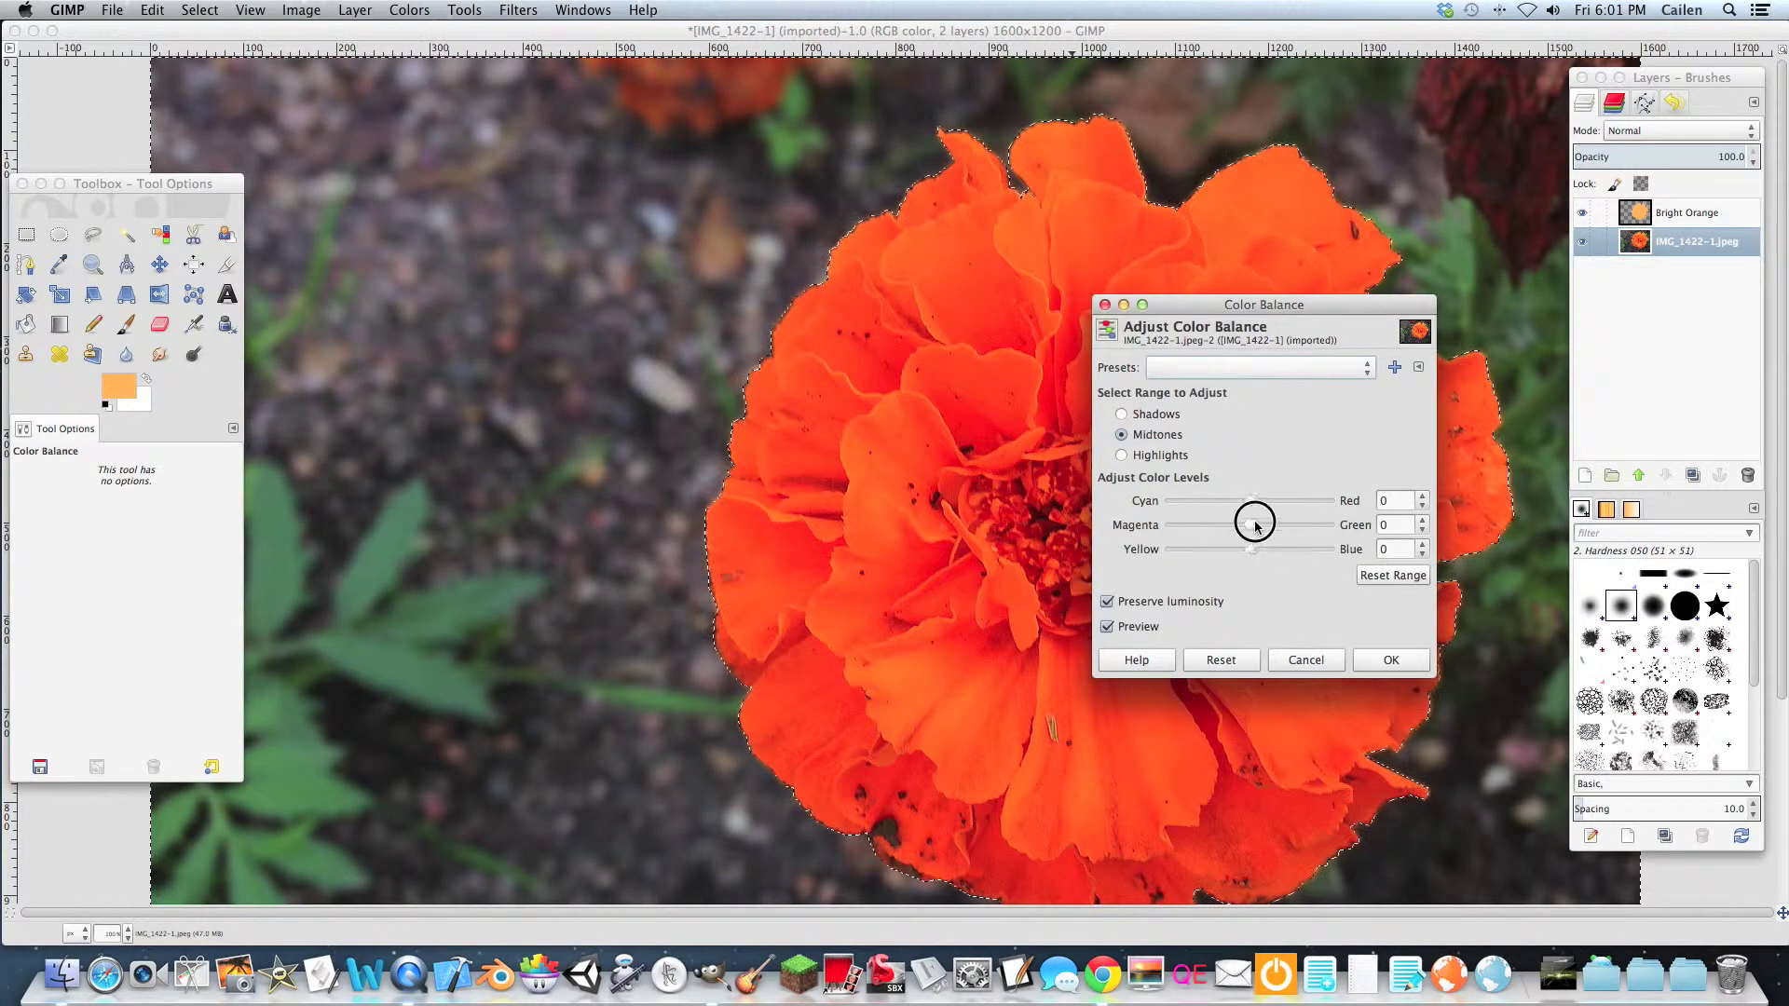
drag(1255, 525, 1138, 522)
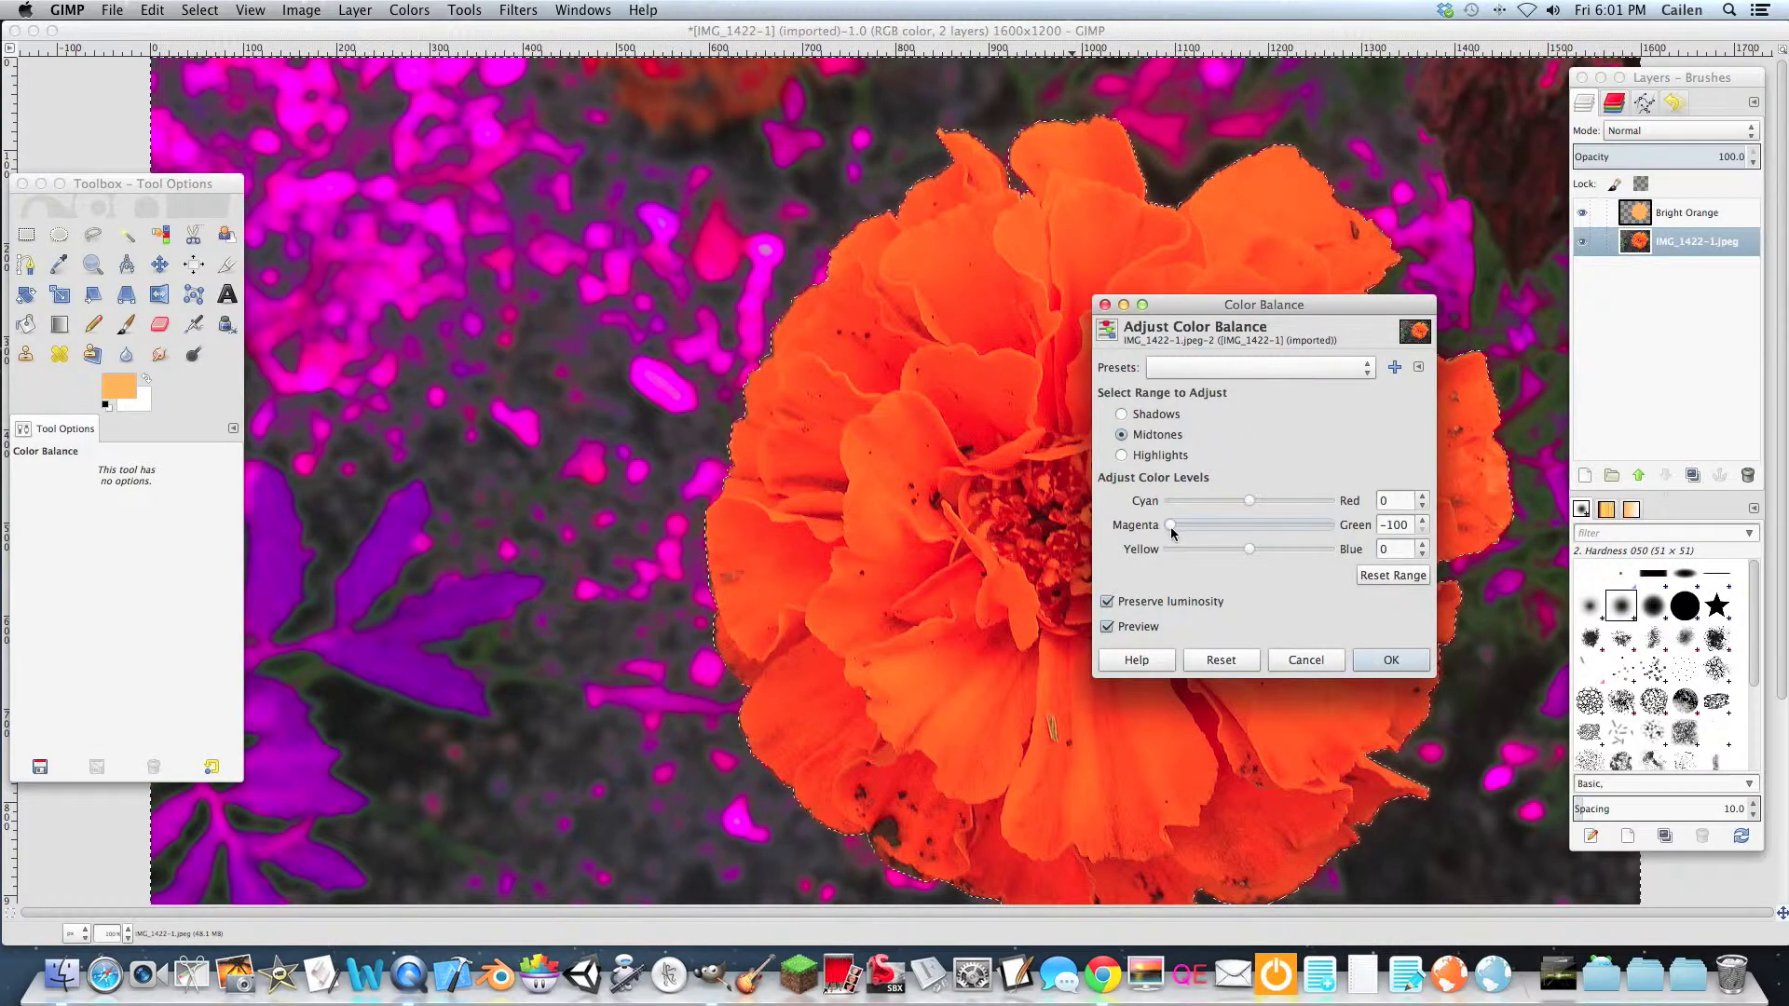
drag(1172, 531, 1254, 501)
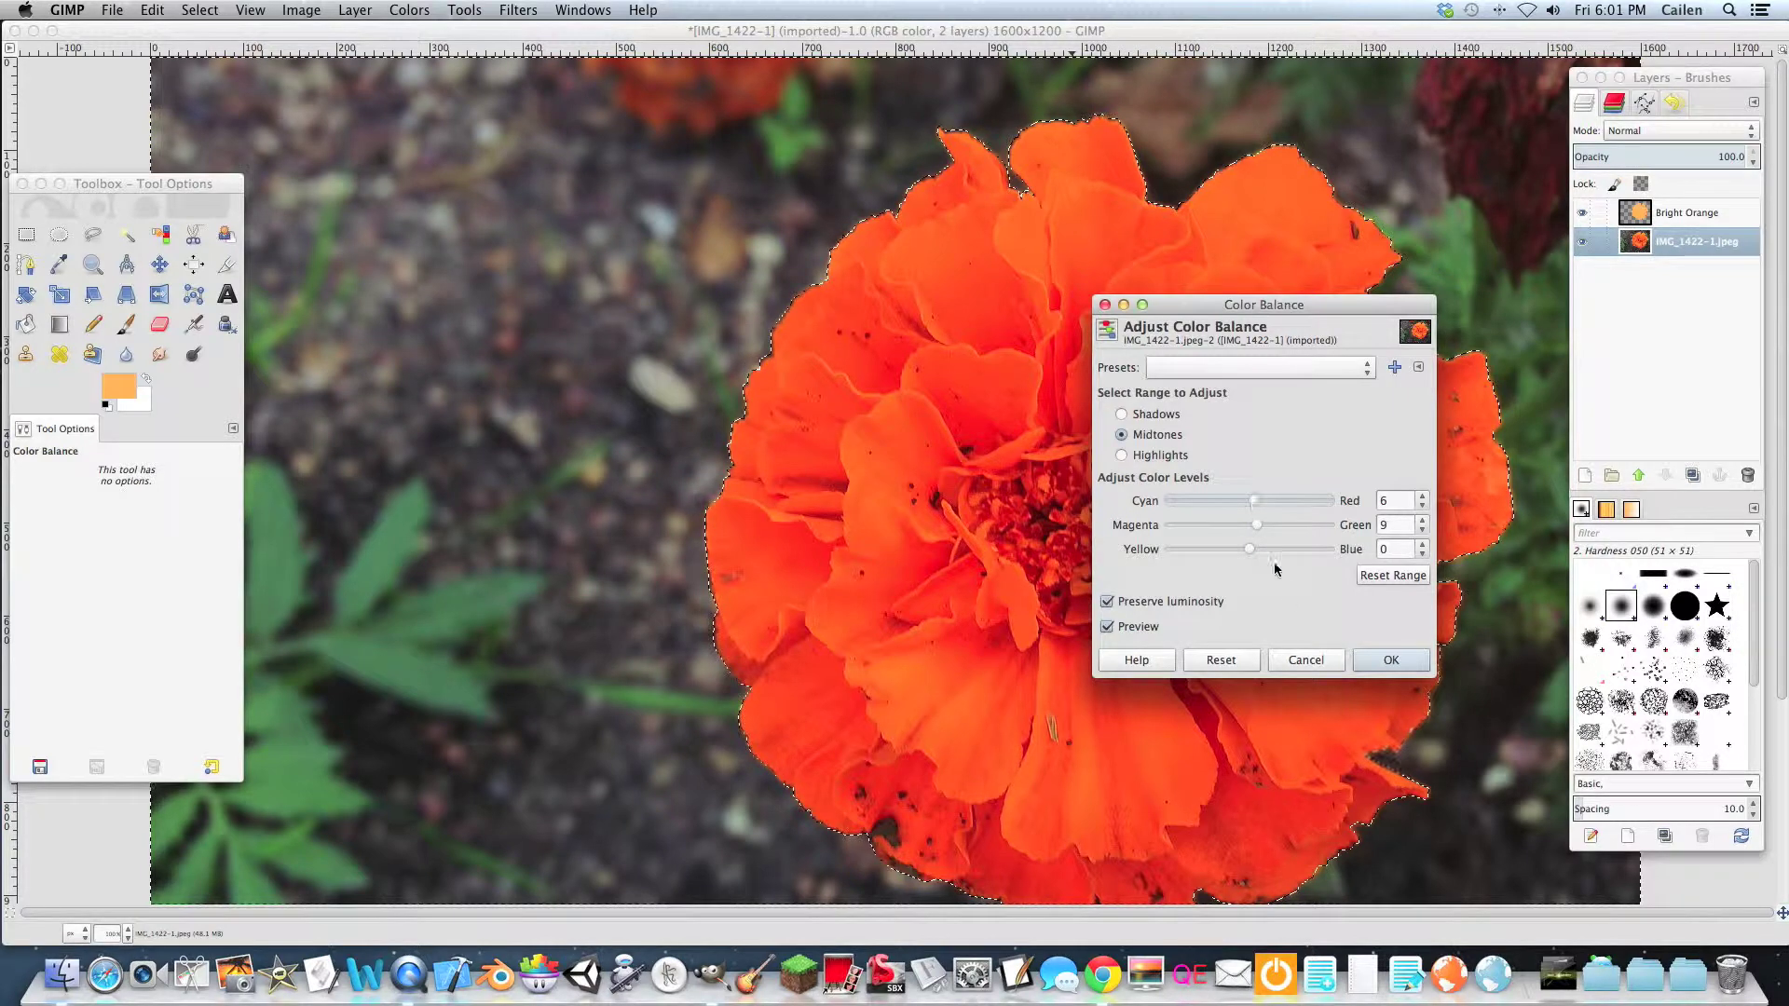
mouse_move(1249, 548)
mouse_down()
mouse_move(1275, 551)
mouse_move(1242, 551)
mouse_move(1260, 531)
mouse_up()
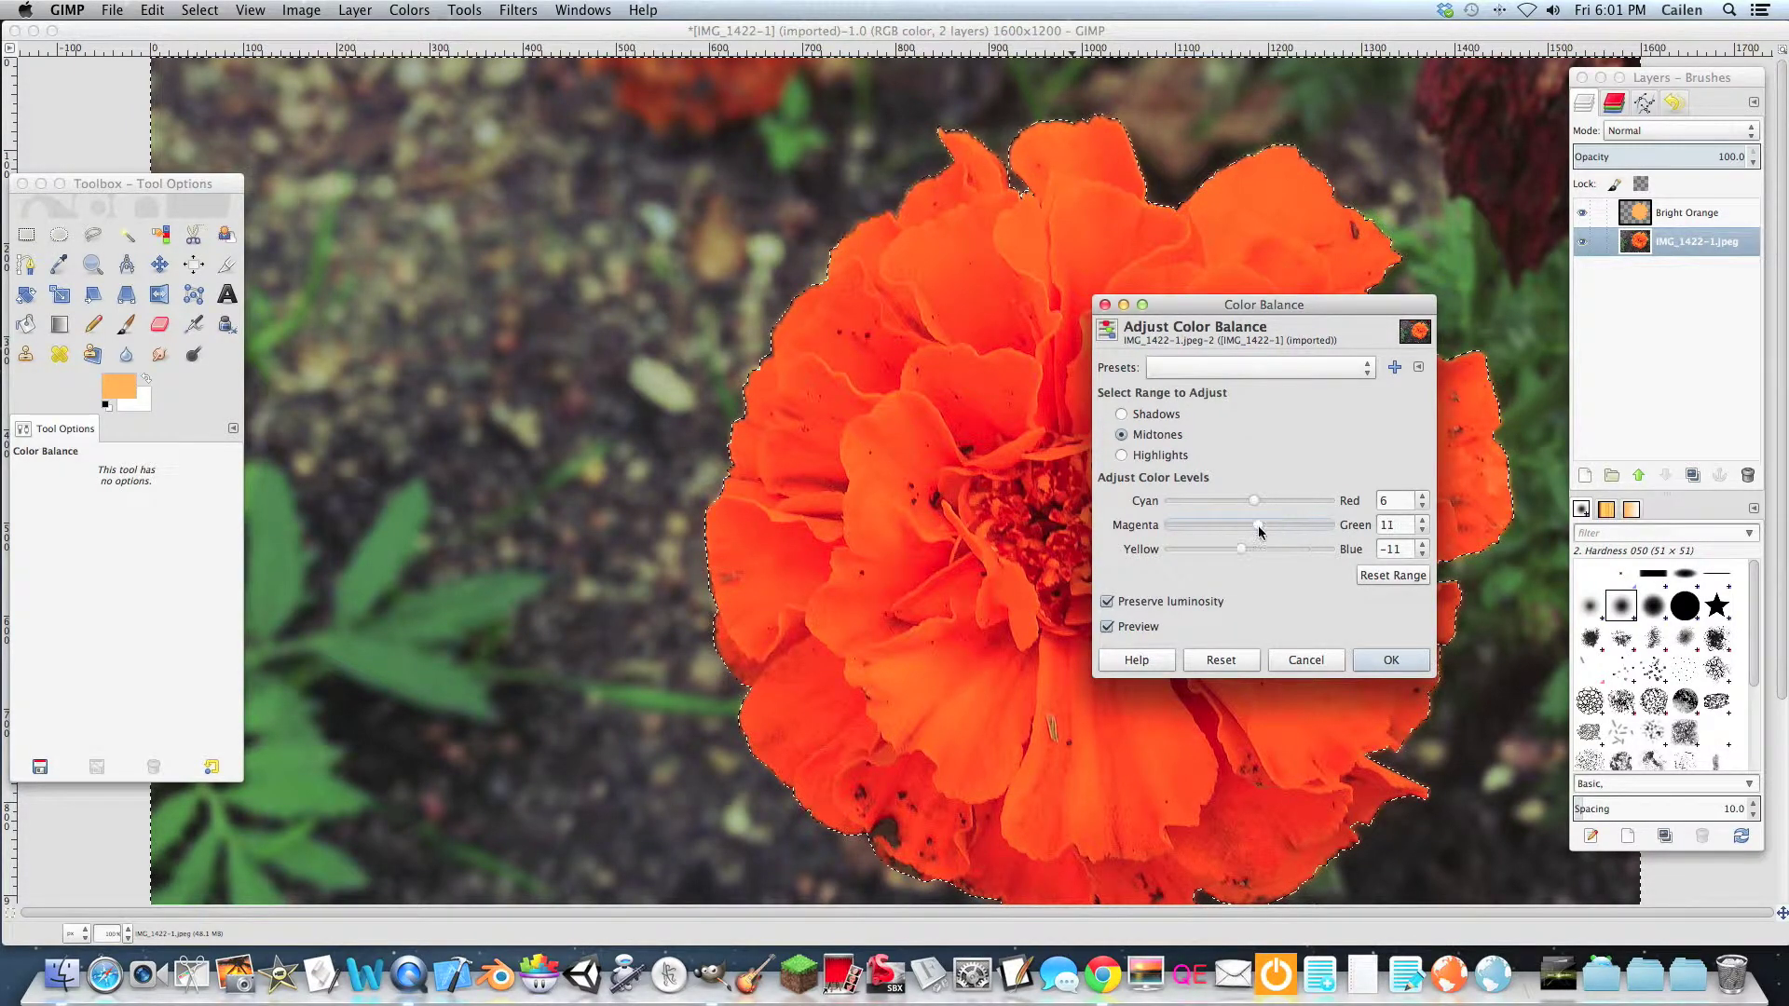
click(1388, 659)
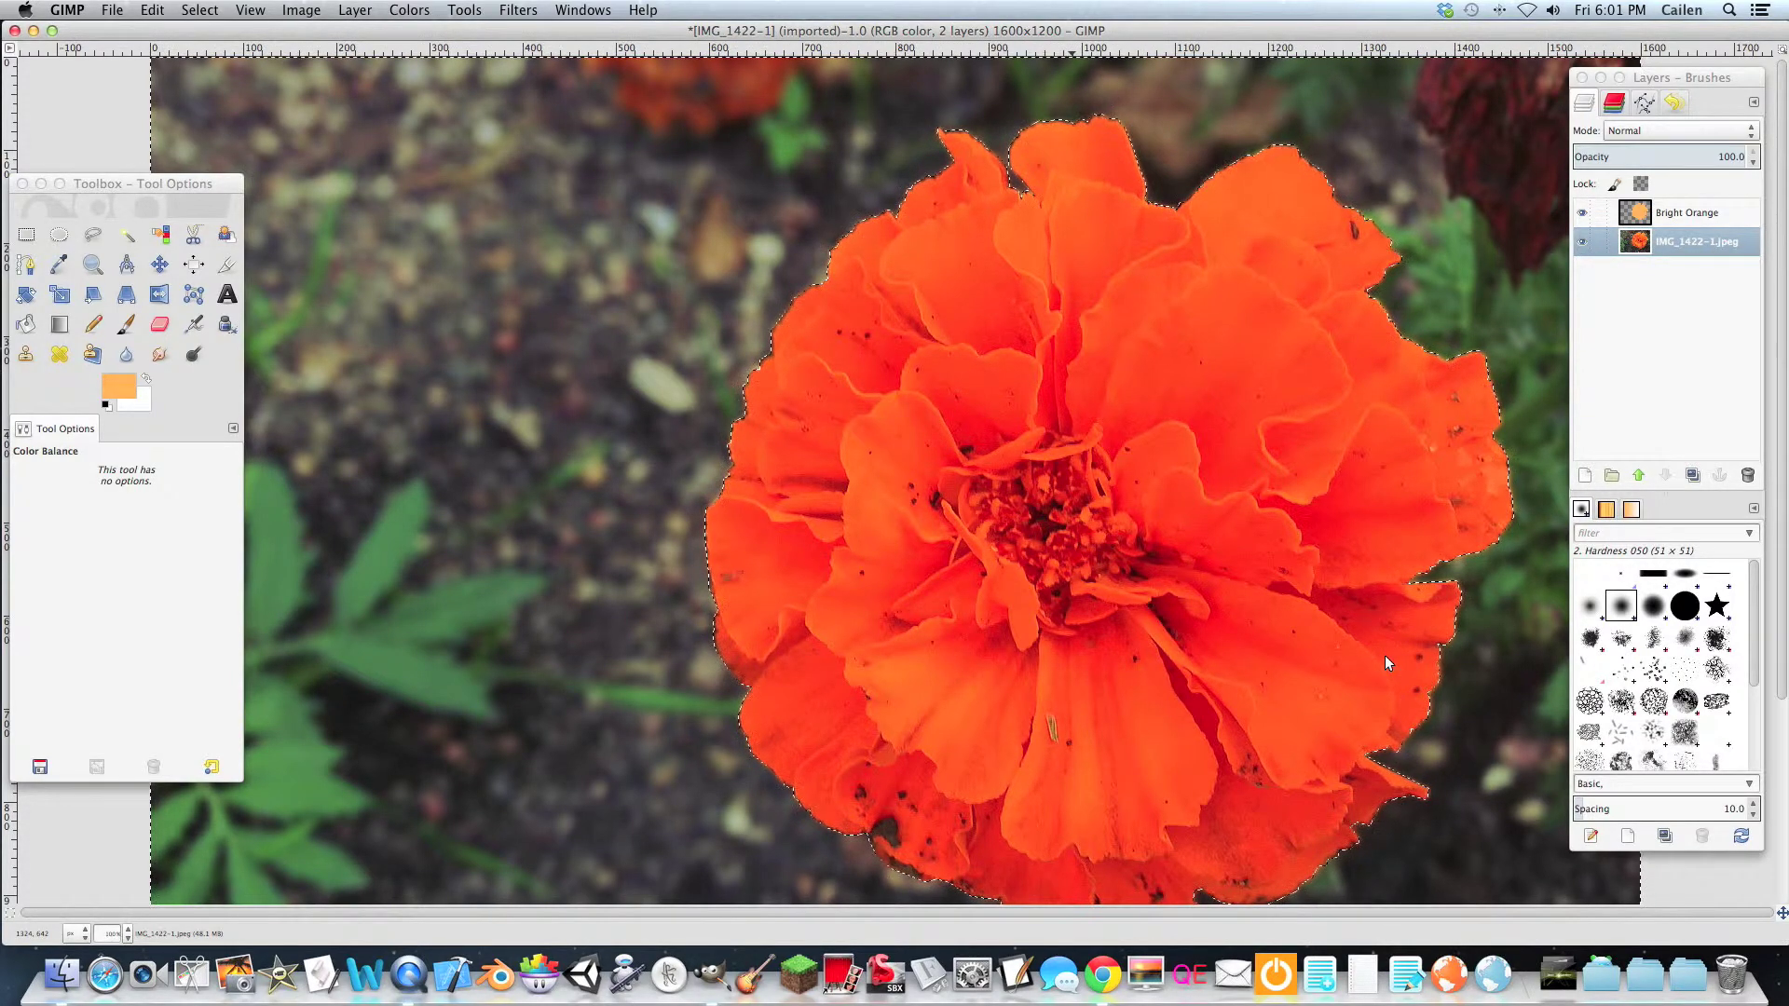
Delete the Bright Orange layer, clear the selection and switch to Fuzzy Select.
click(1651, 214)
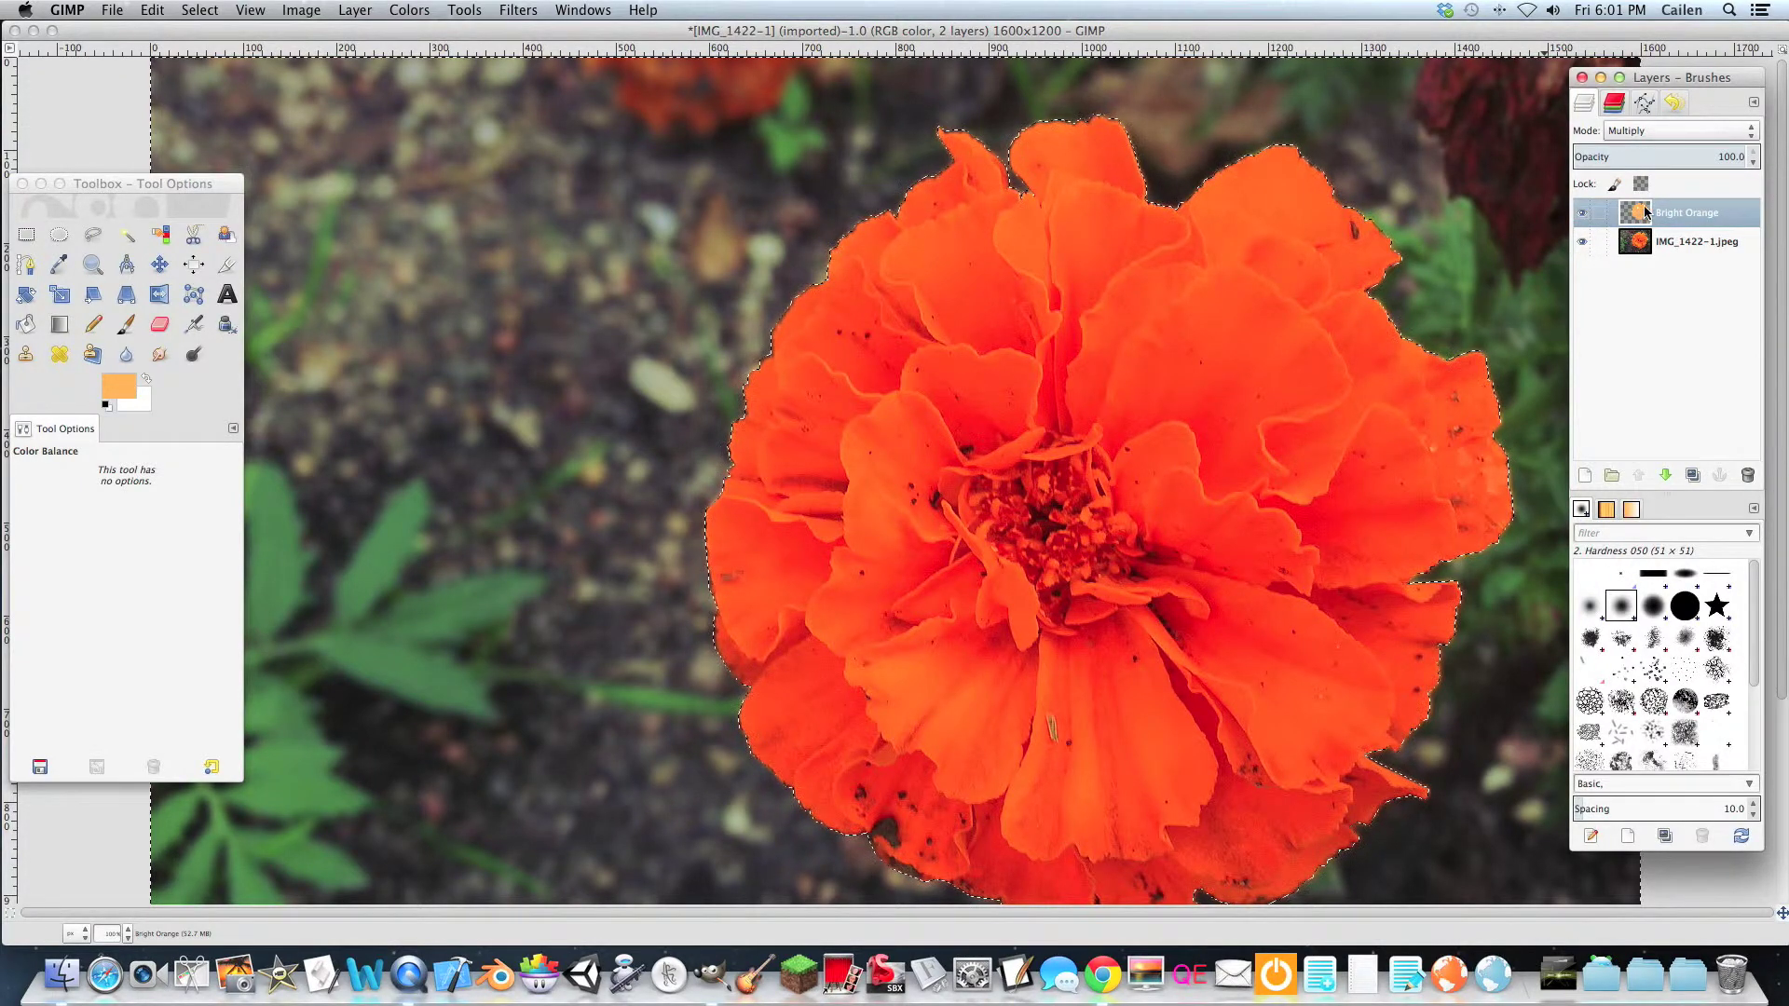
click(1748, 476)
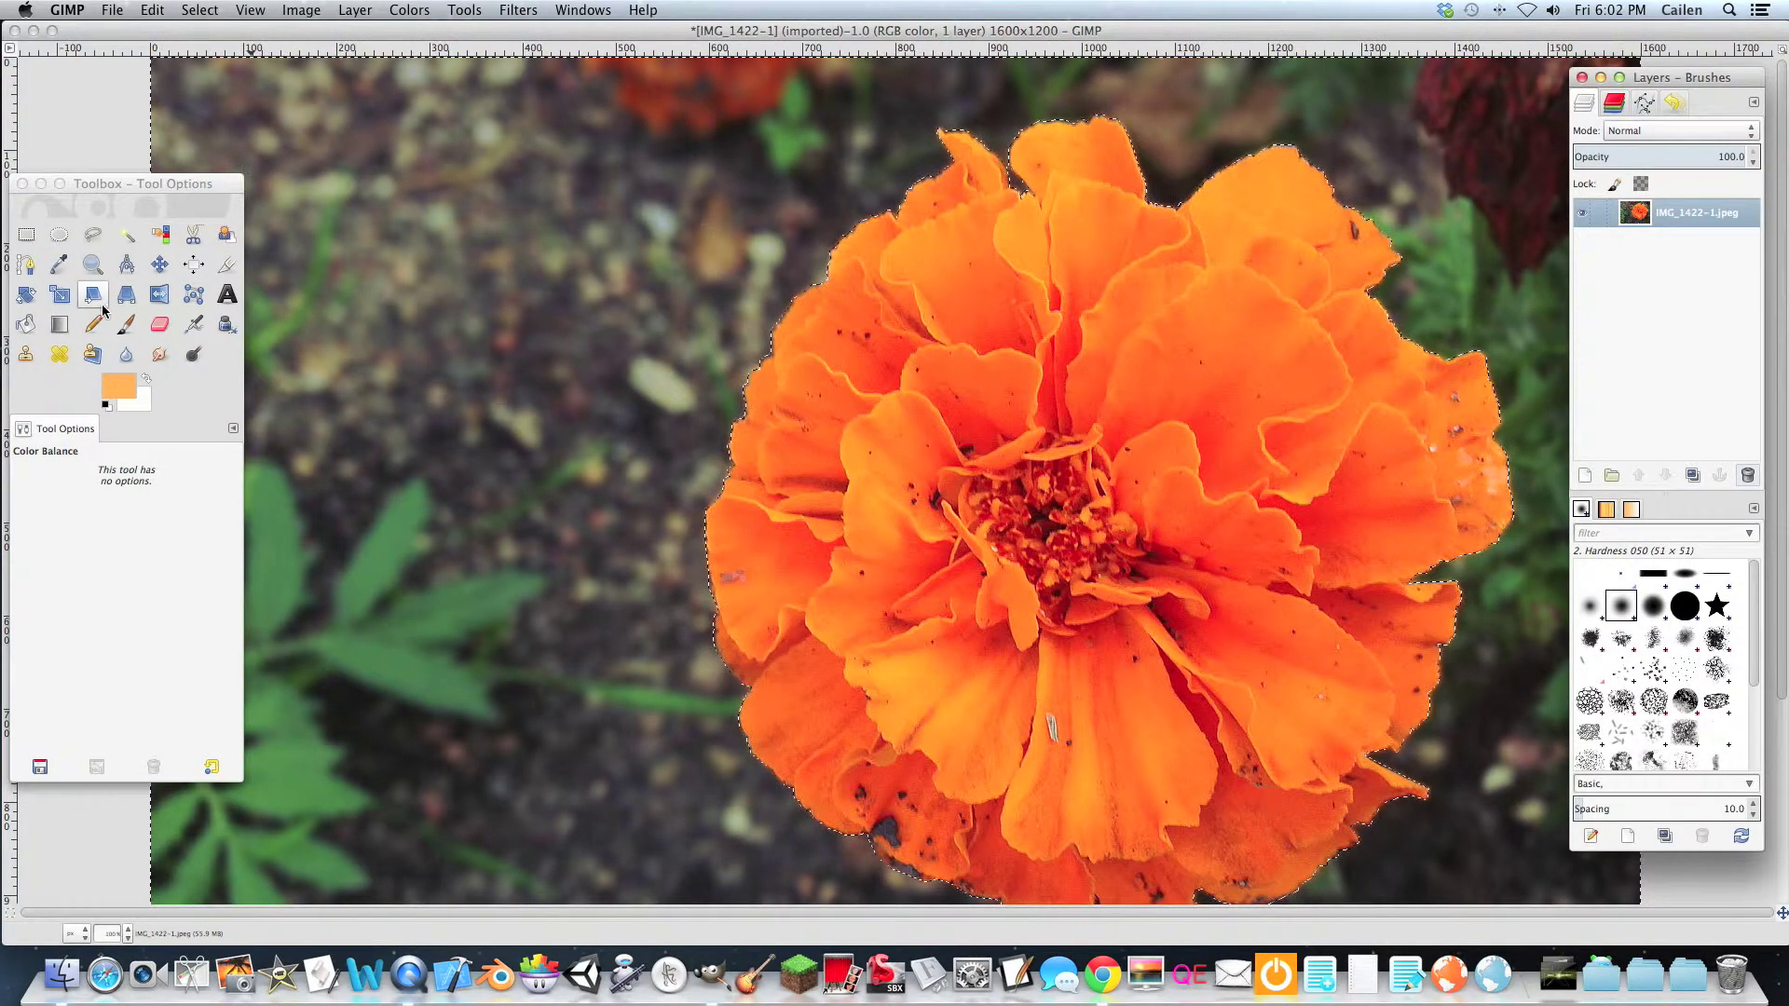
key(ctrl+shift+a)
key(u)
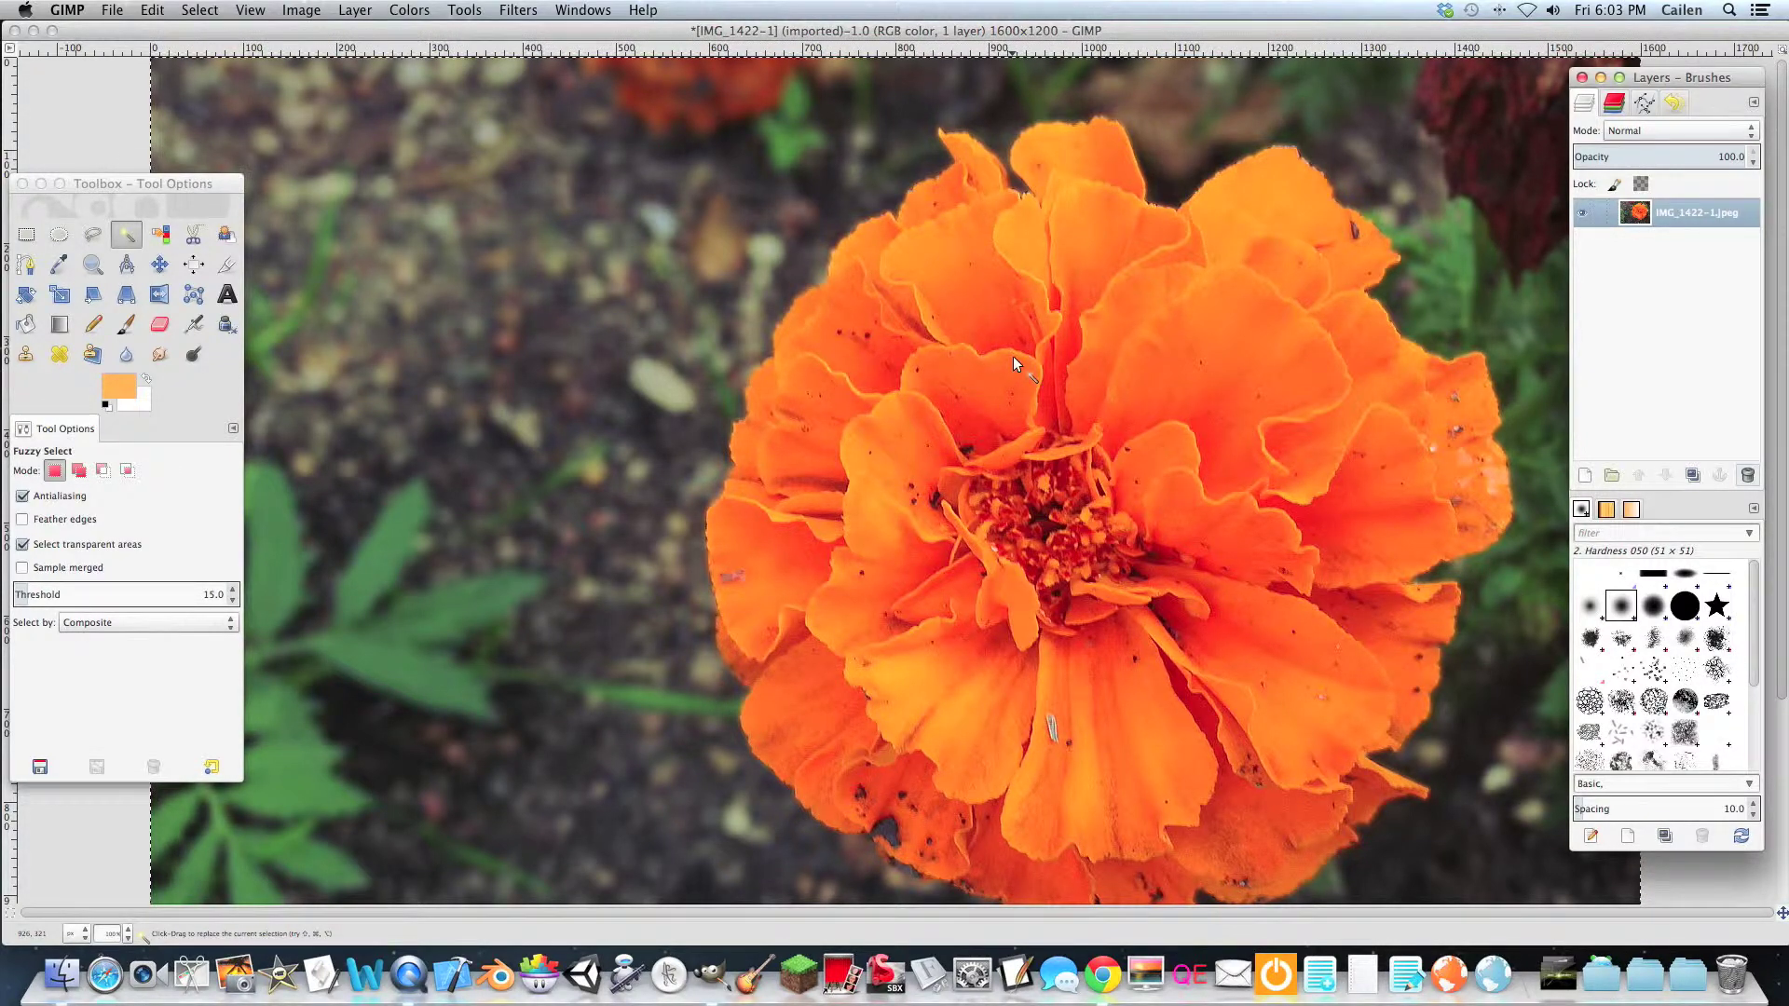
Create a new transparent layer named Bright Orange.
click(1584, 476)
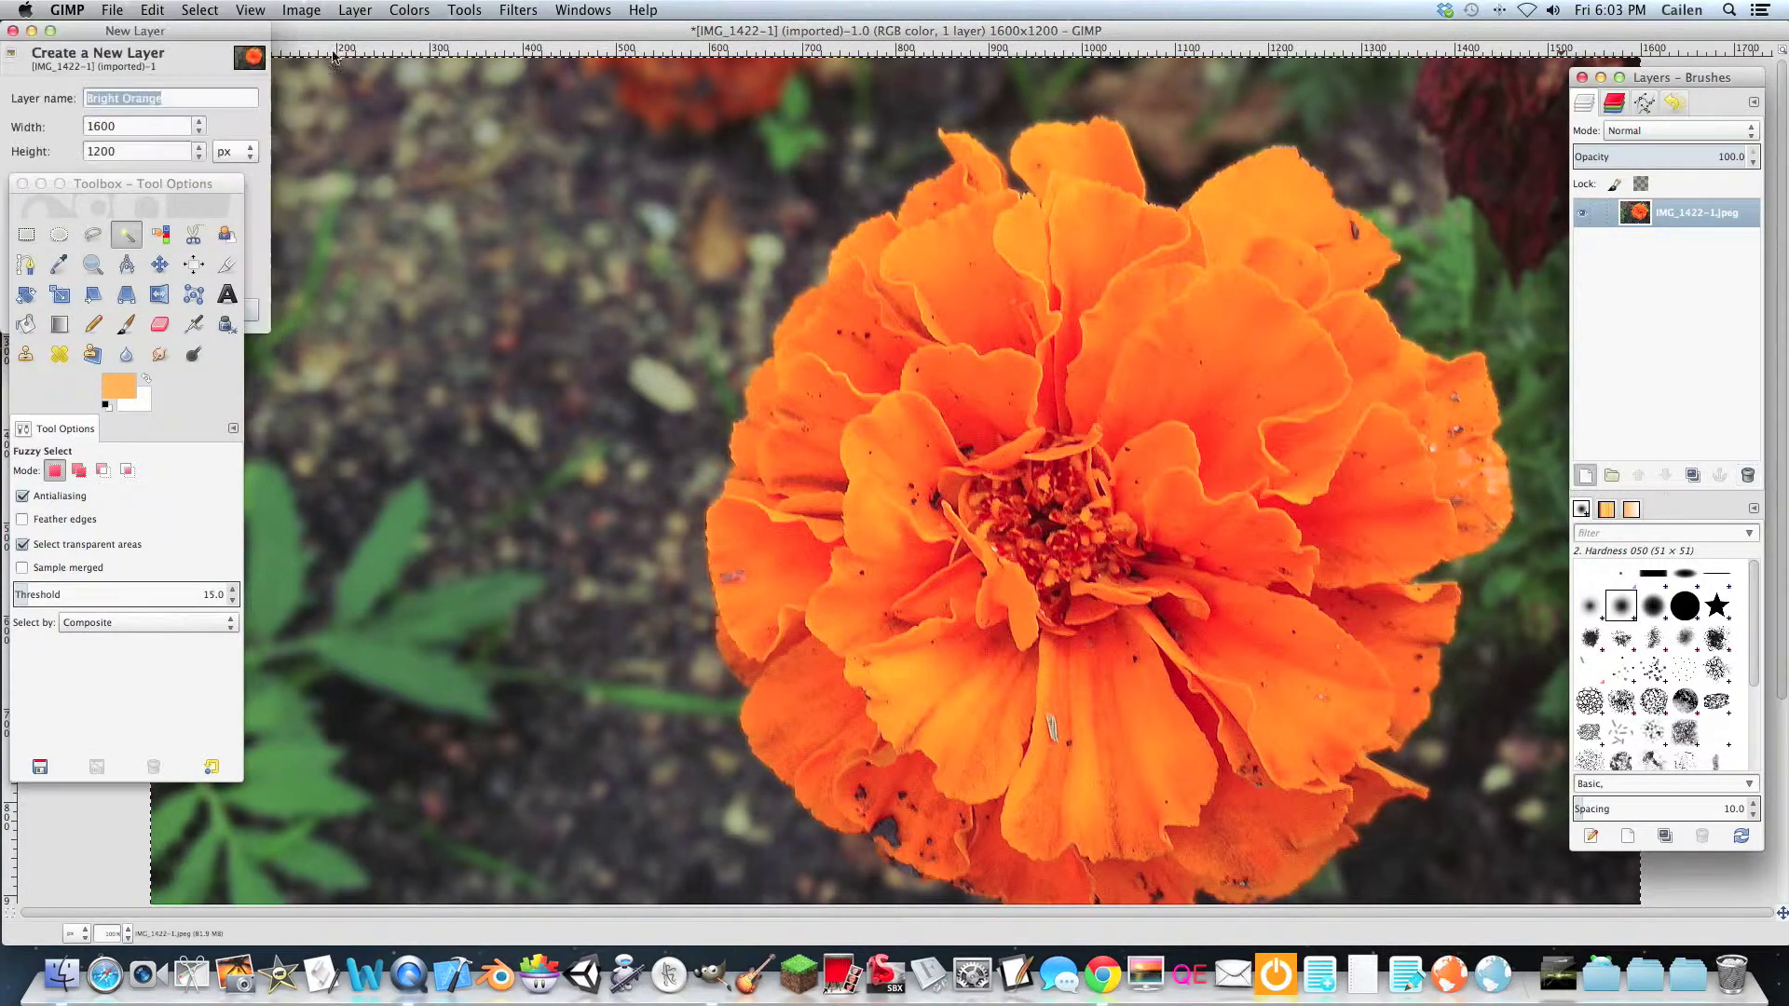
drag(186, 30, 1047, 334)
click(1090, 614)
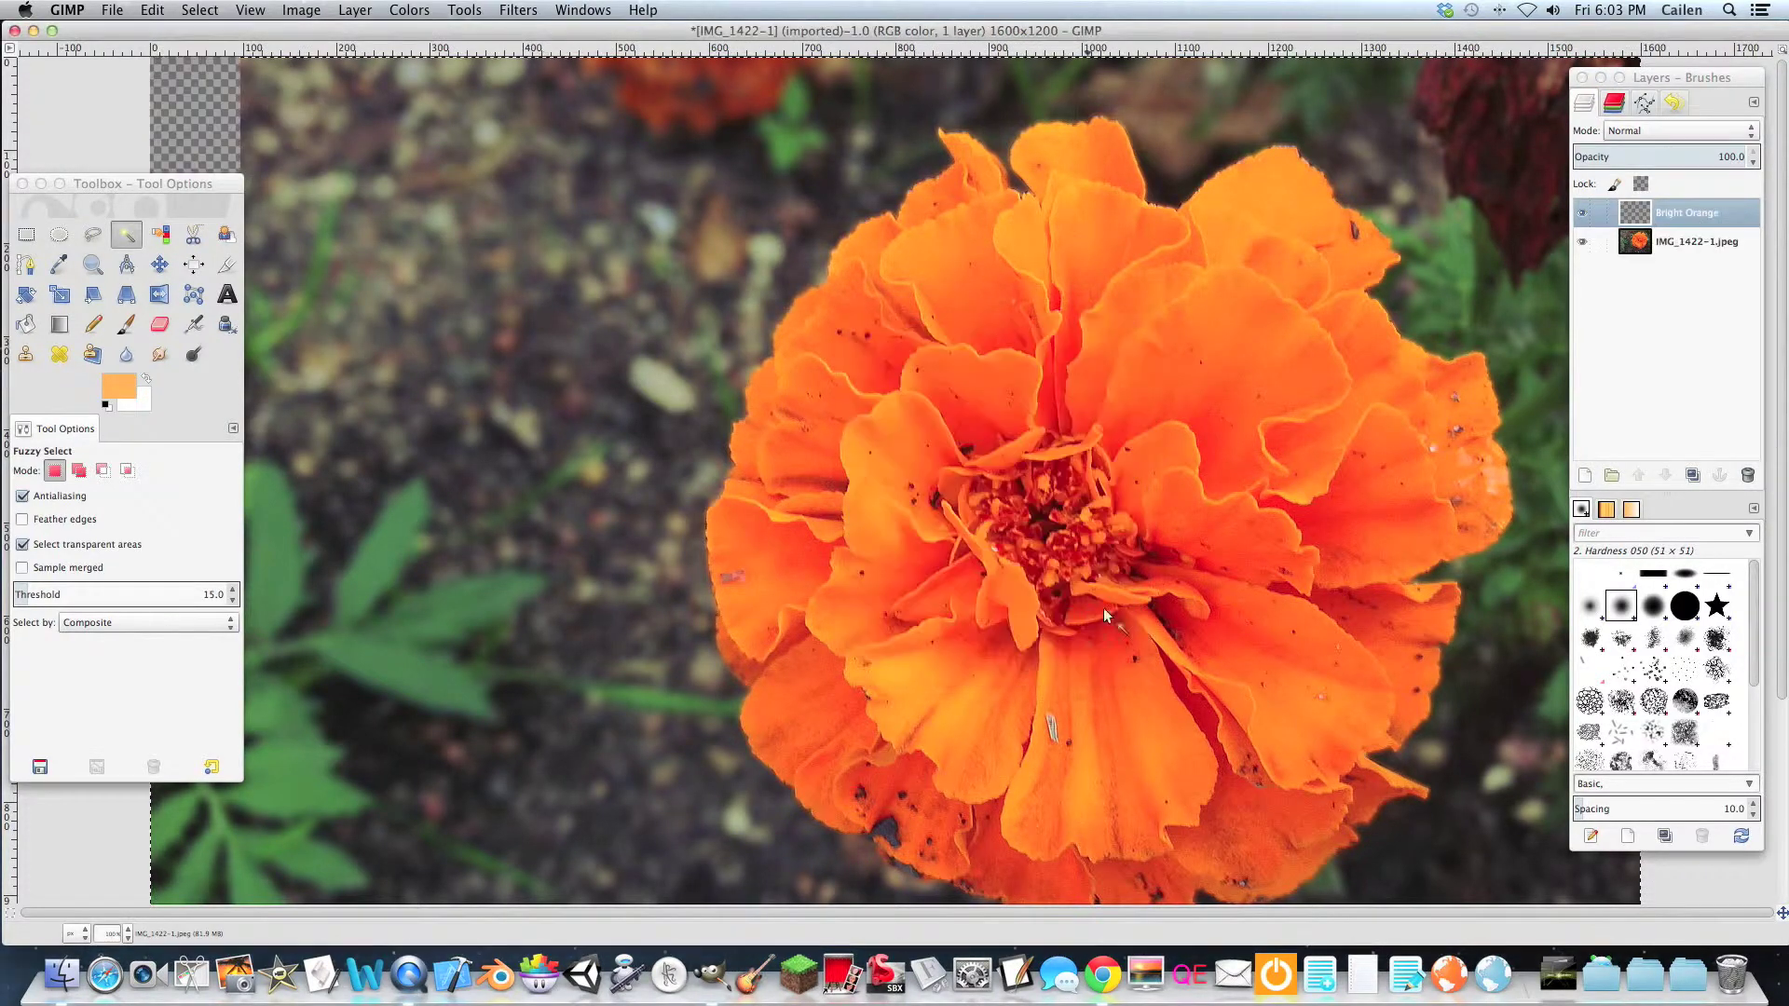
On the photo layer, invert the selection and fuzzy-select the orange petal areas.
click(1646, 246)
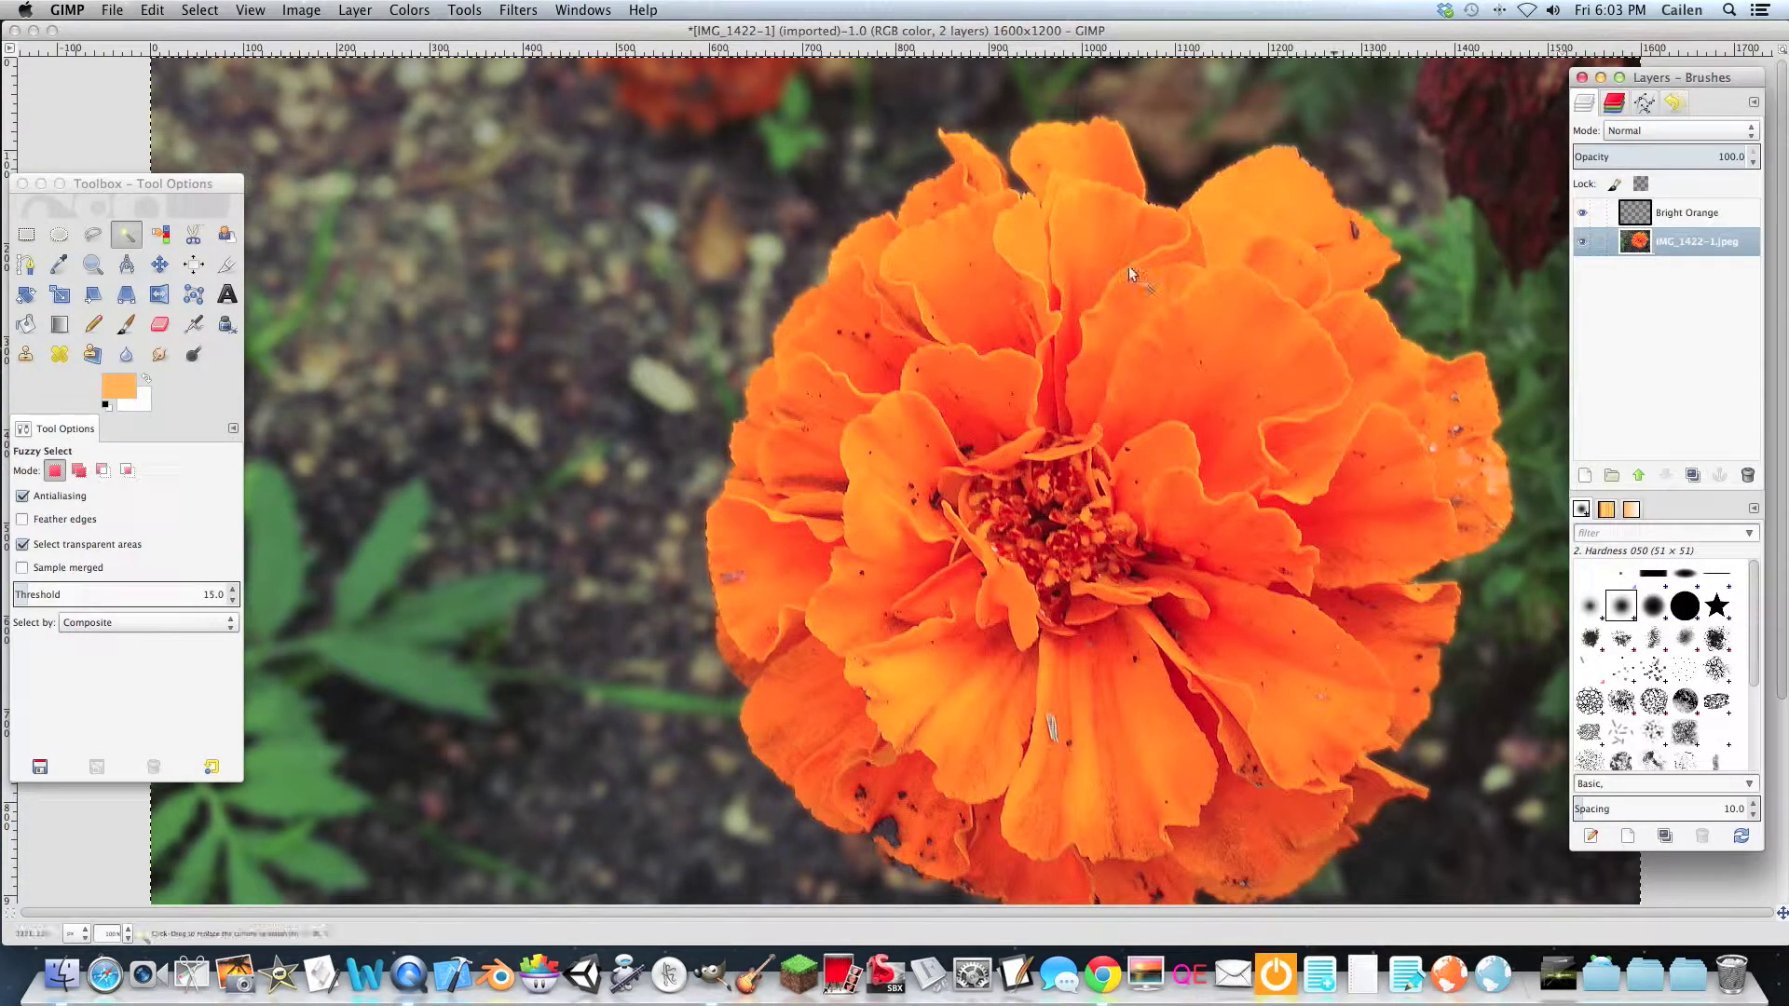
click(199, 10)
click(248, 68)
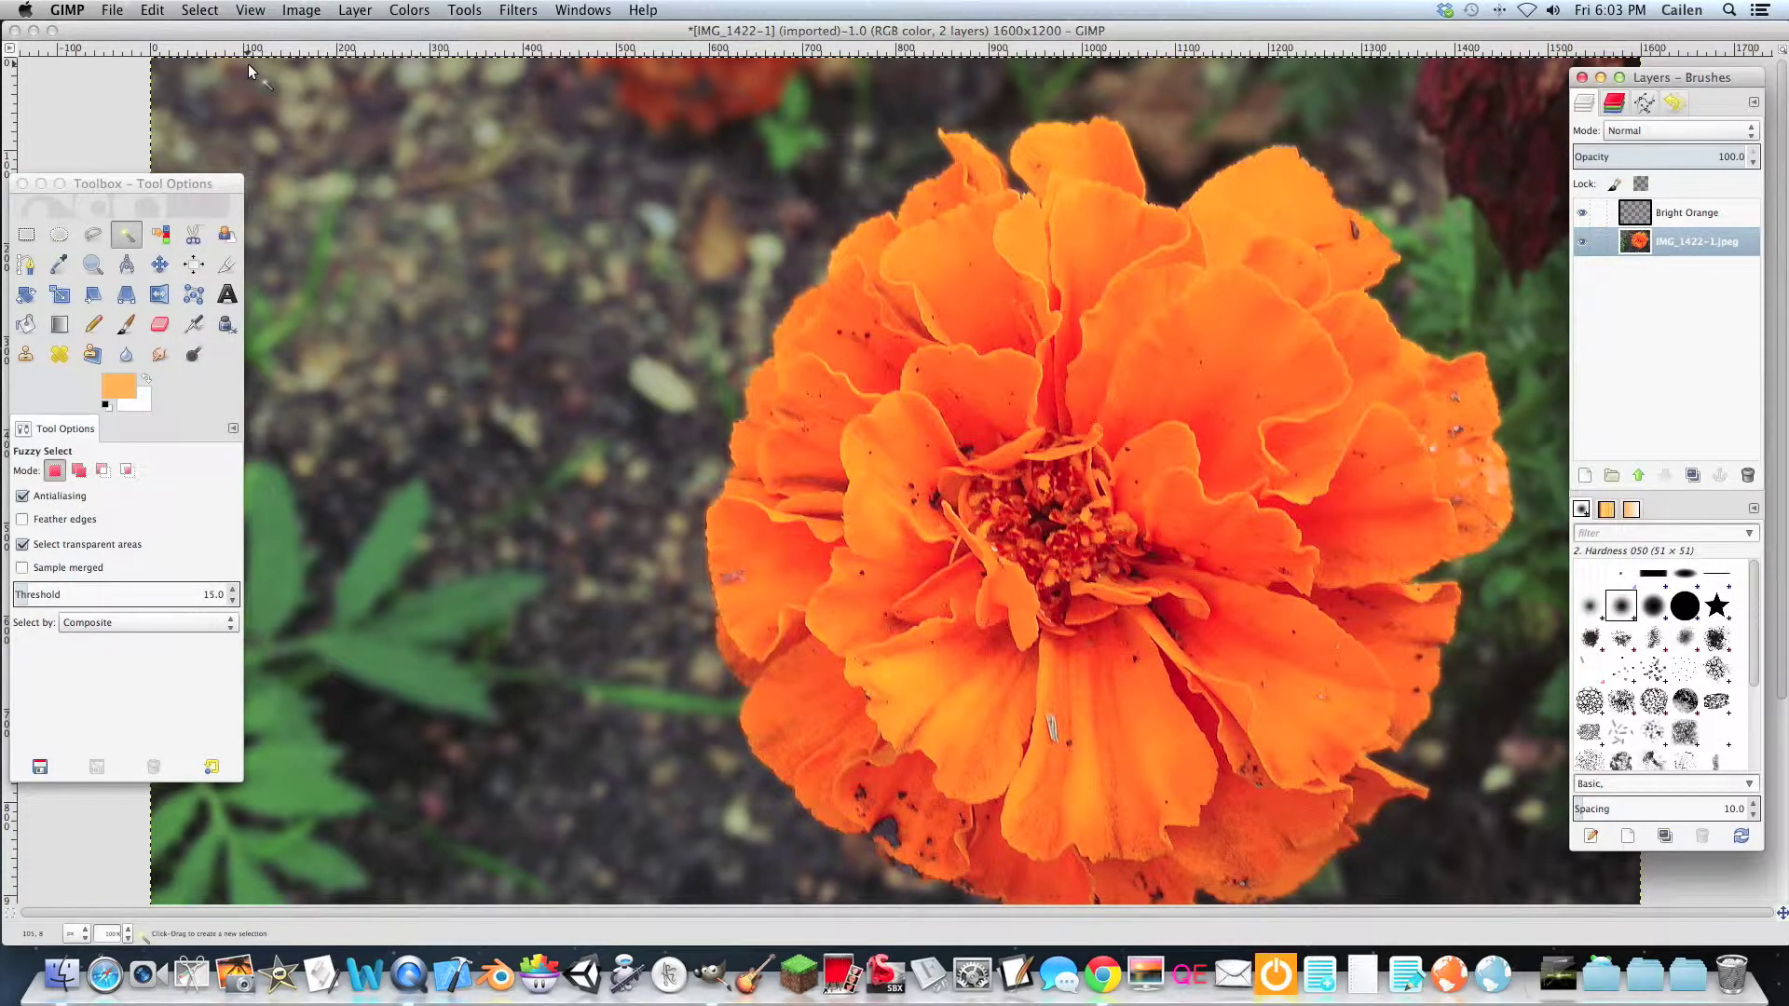
click(1216, 266)
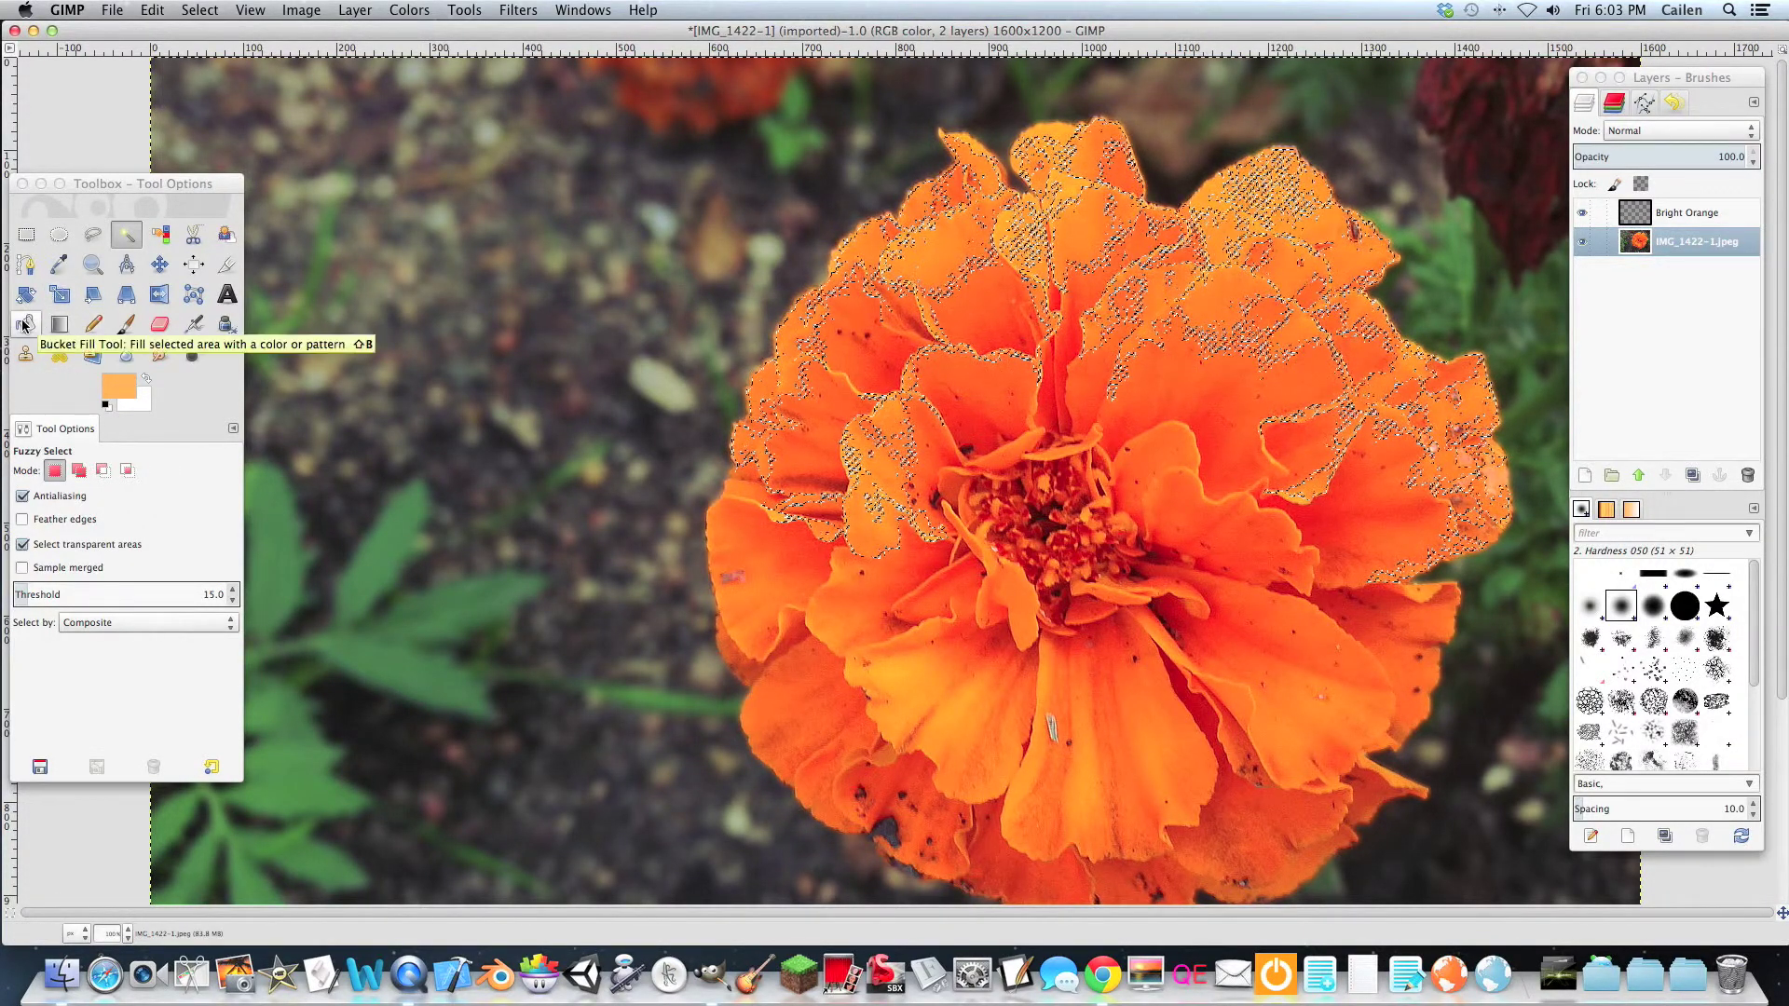
Fill the upper and right petals with light orange on Bright Orange and set Burn blending.
click(1629, 219)
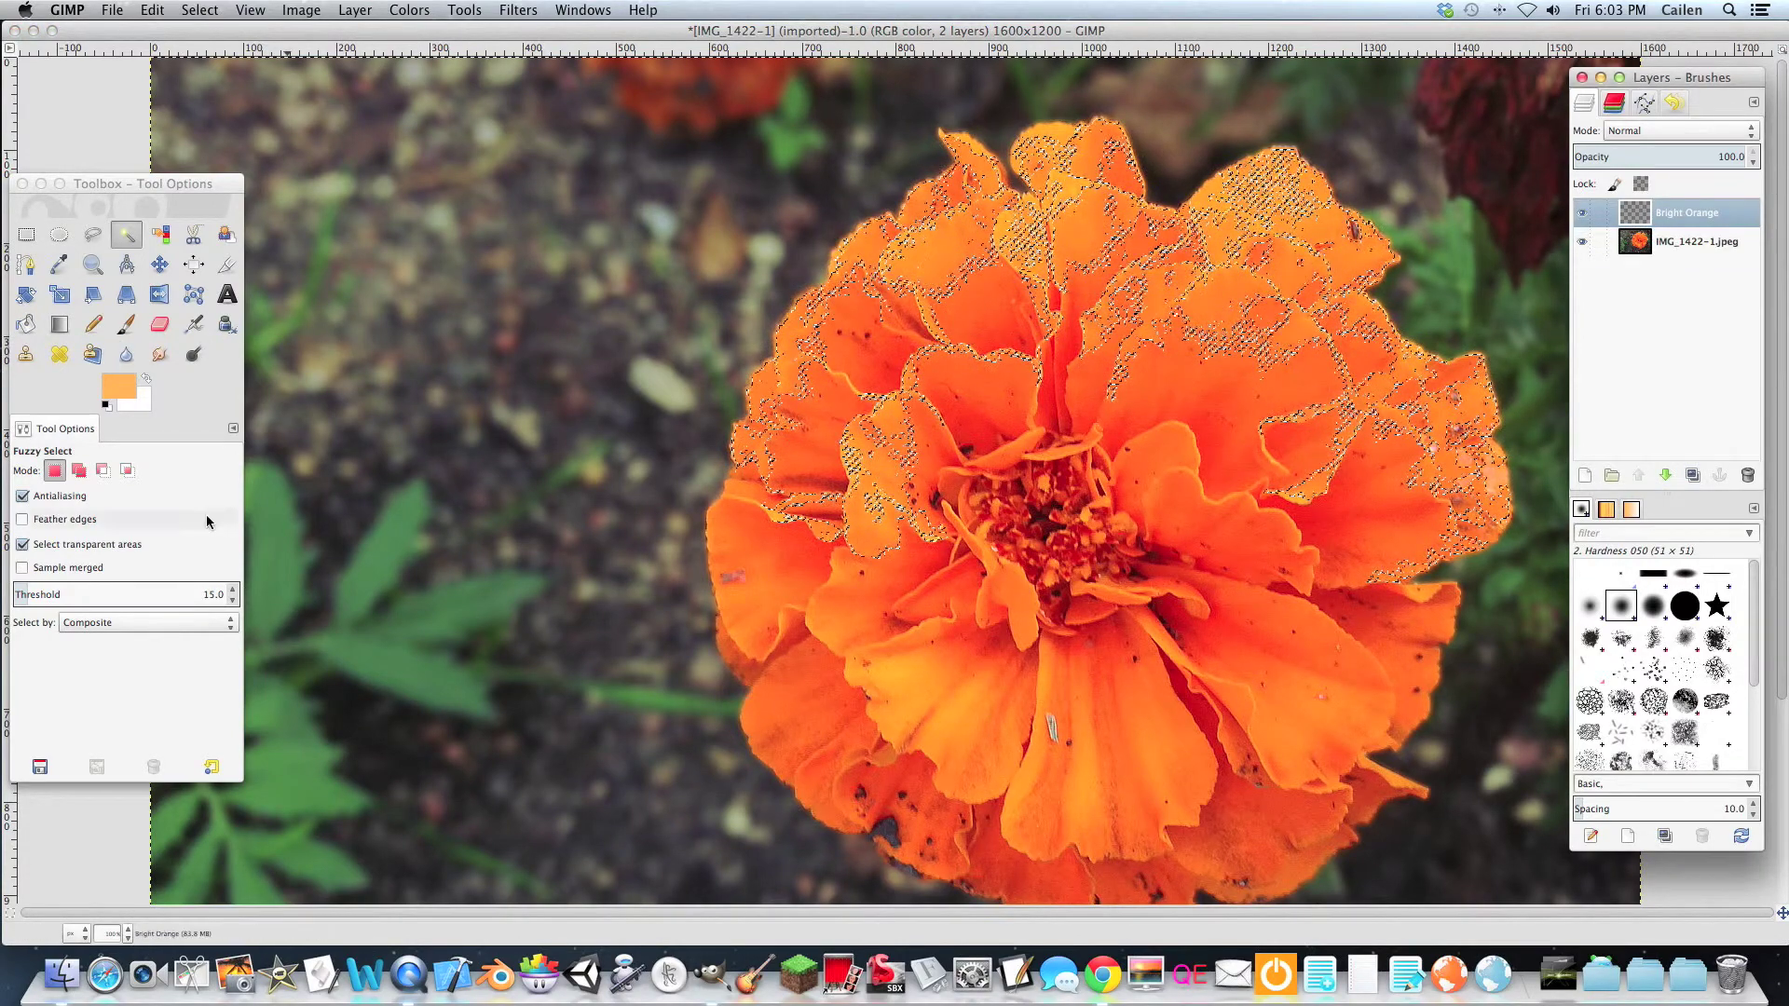
key(shift+b)
click(1094, 229)
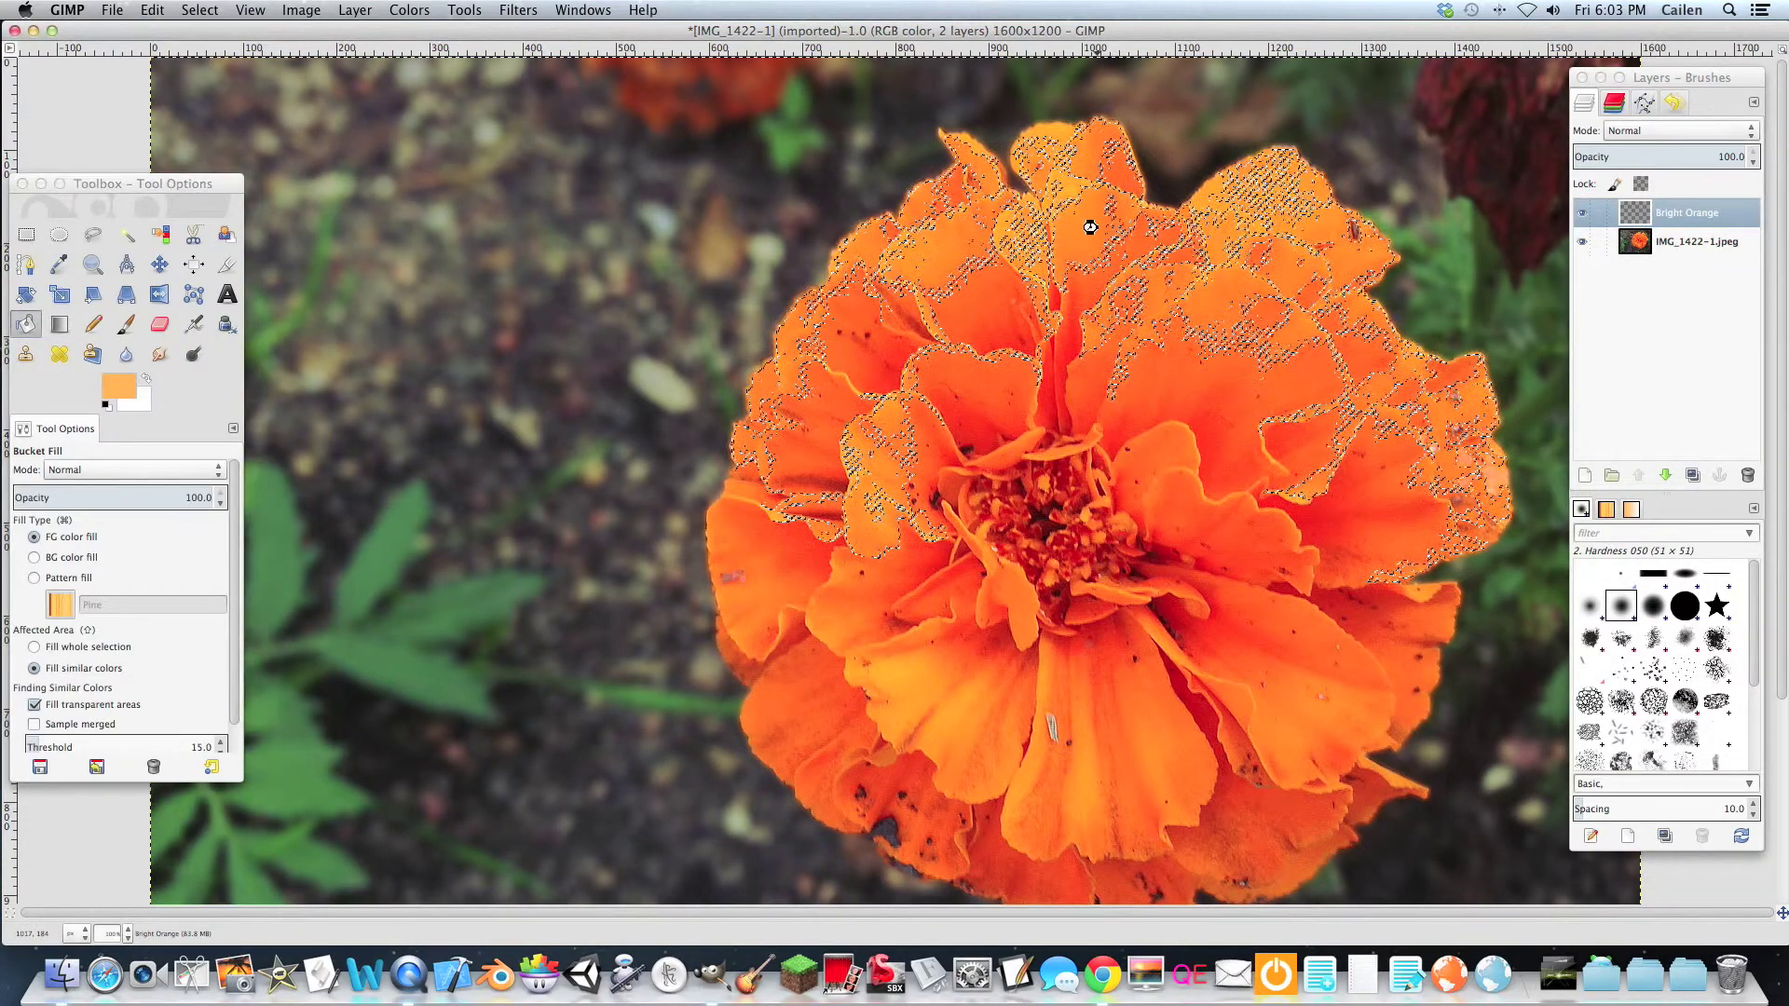
click(1121, 282)
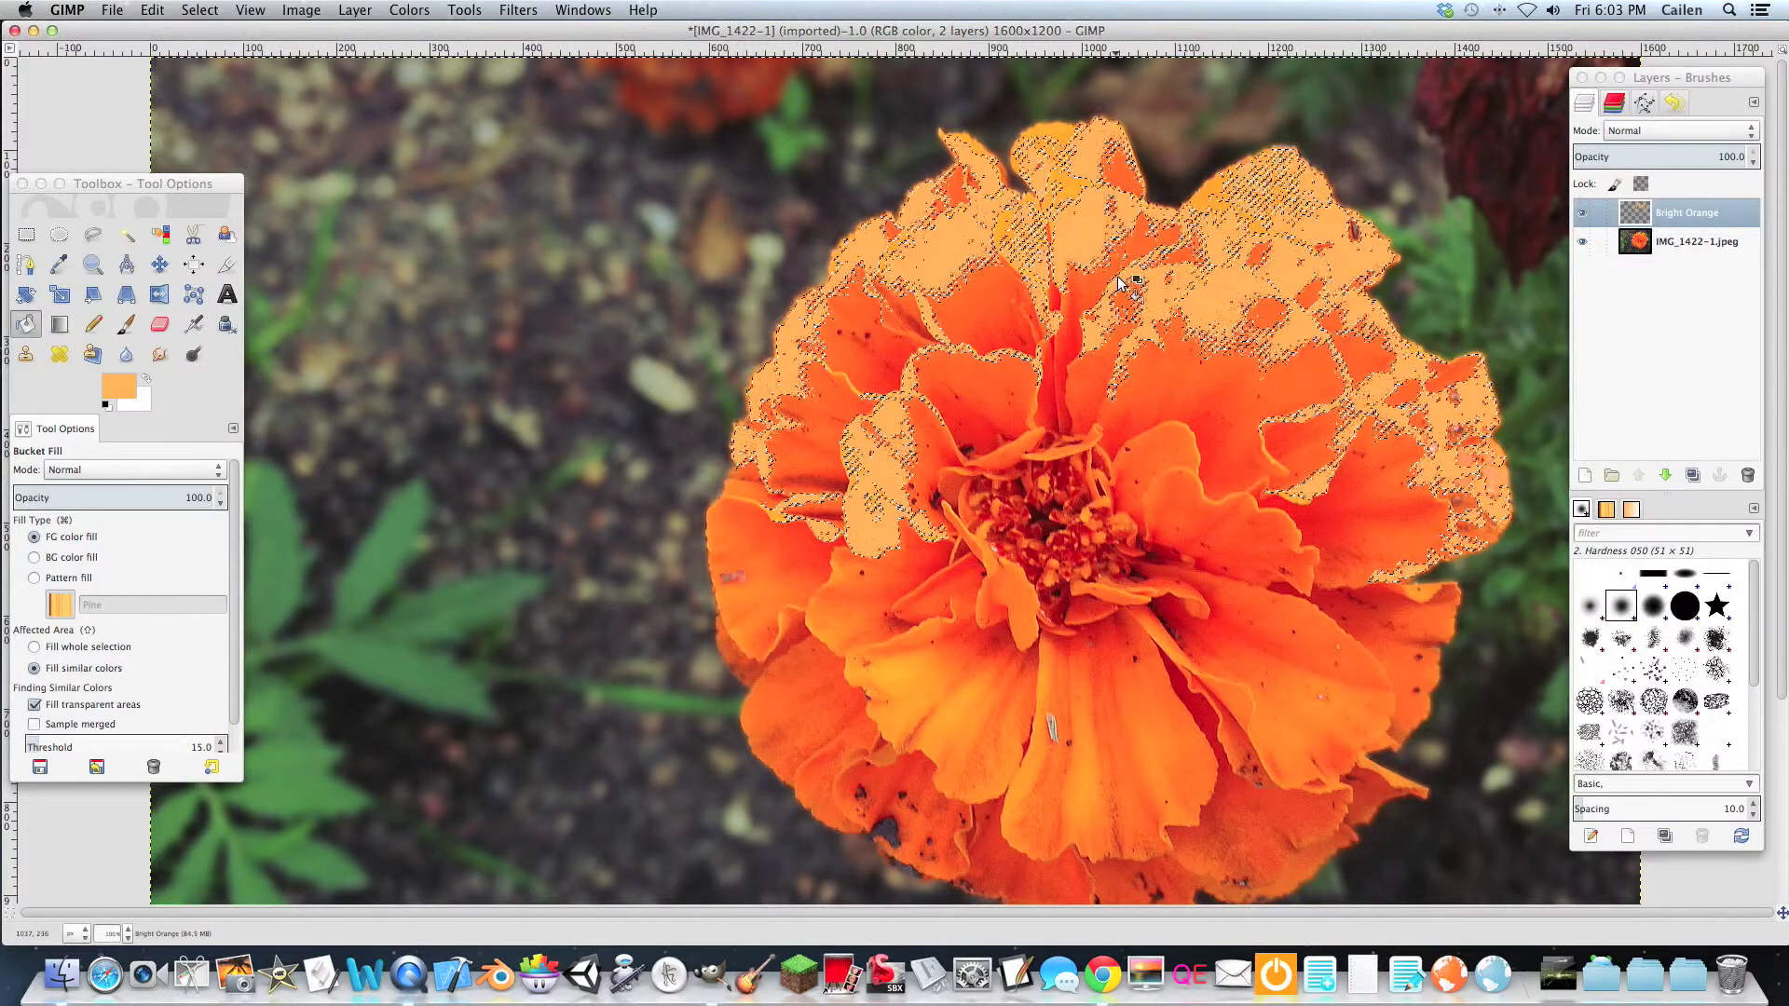
click(1668, 131)
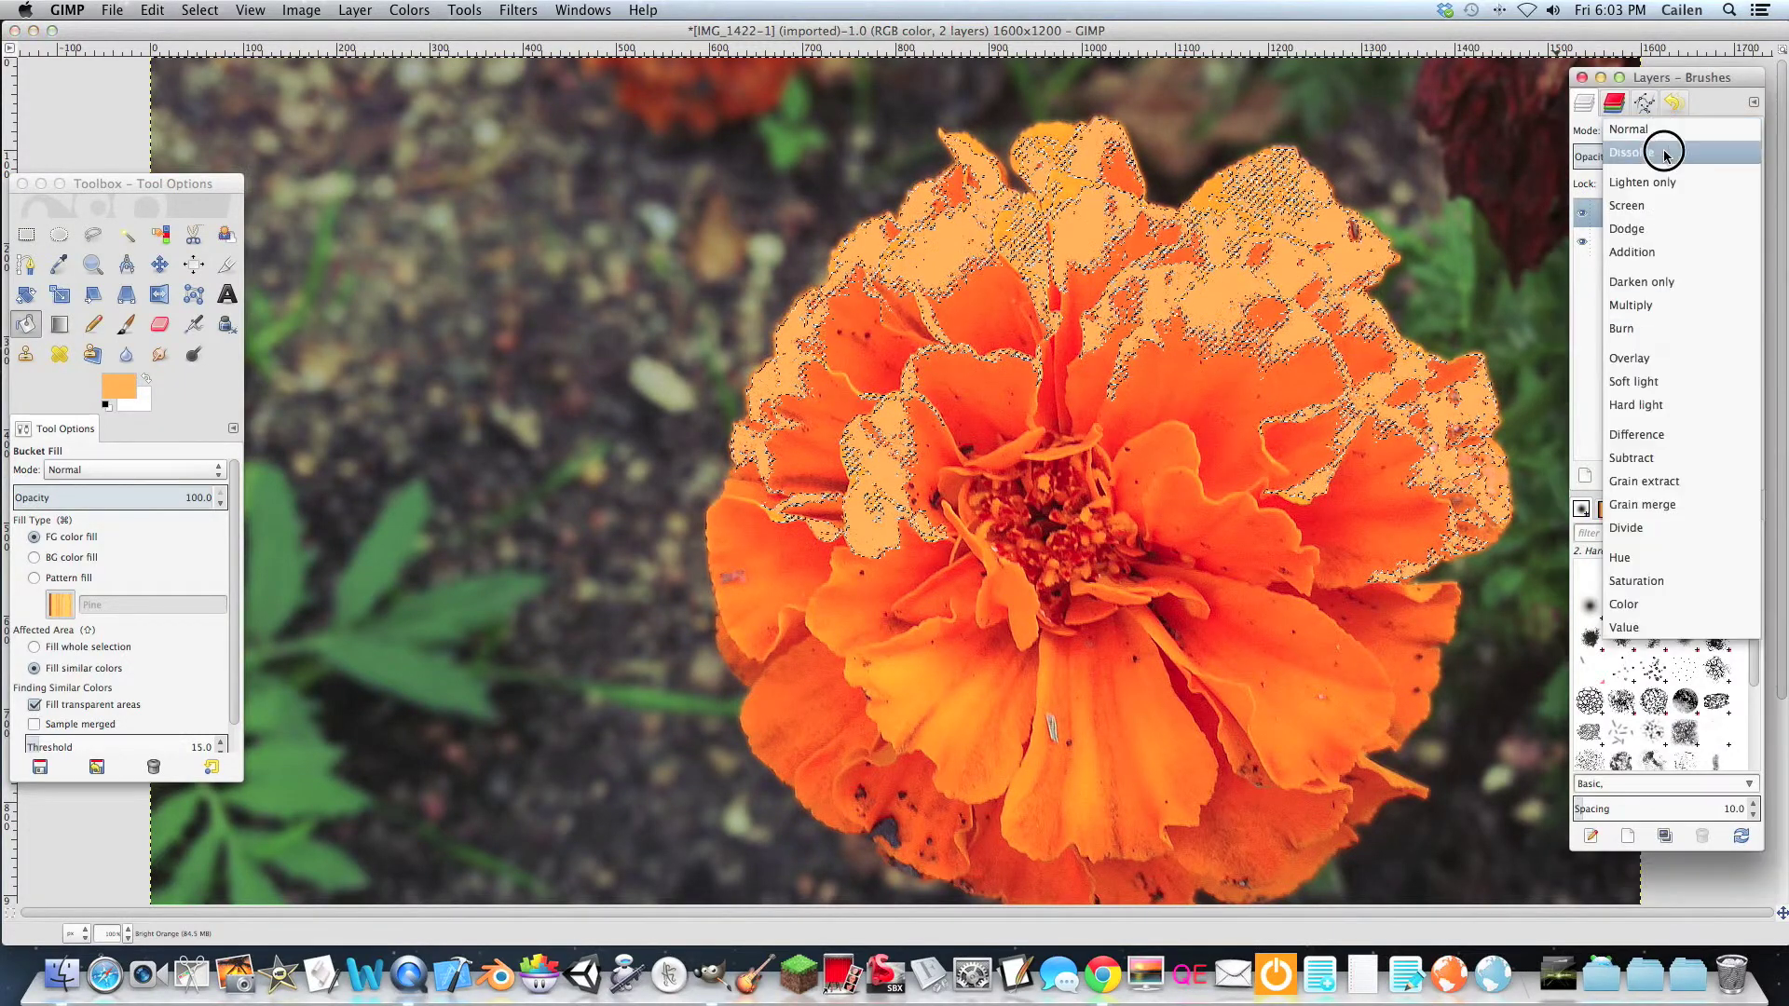
click(1677, 317)
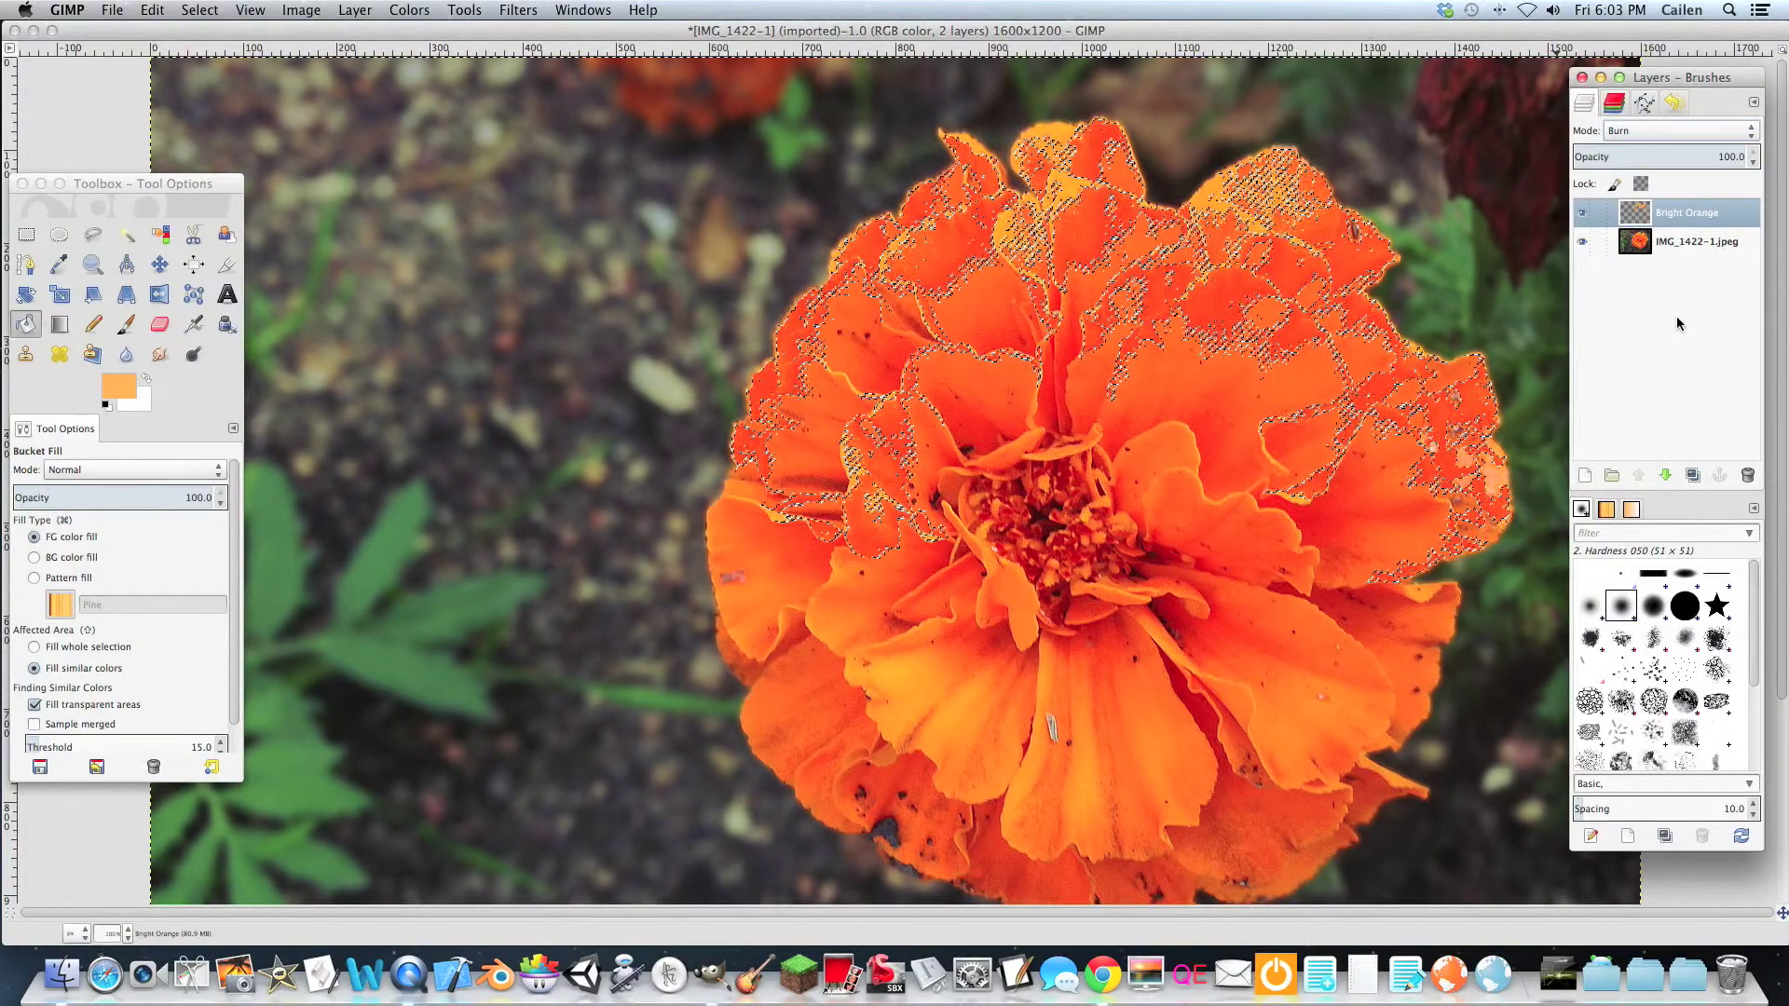
Try two light orange petal fills on the photo layer and undo both.
click(1662, 245)
click(1463, 407)
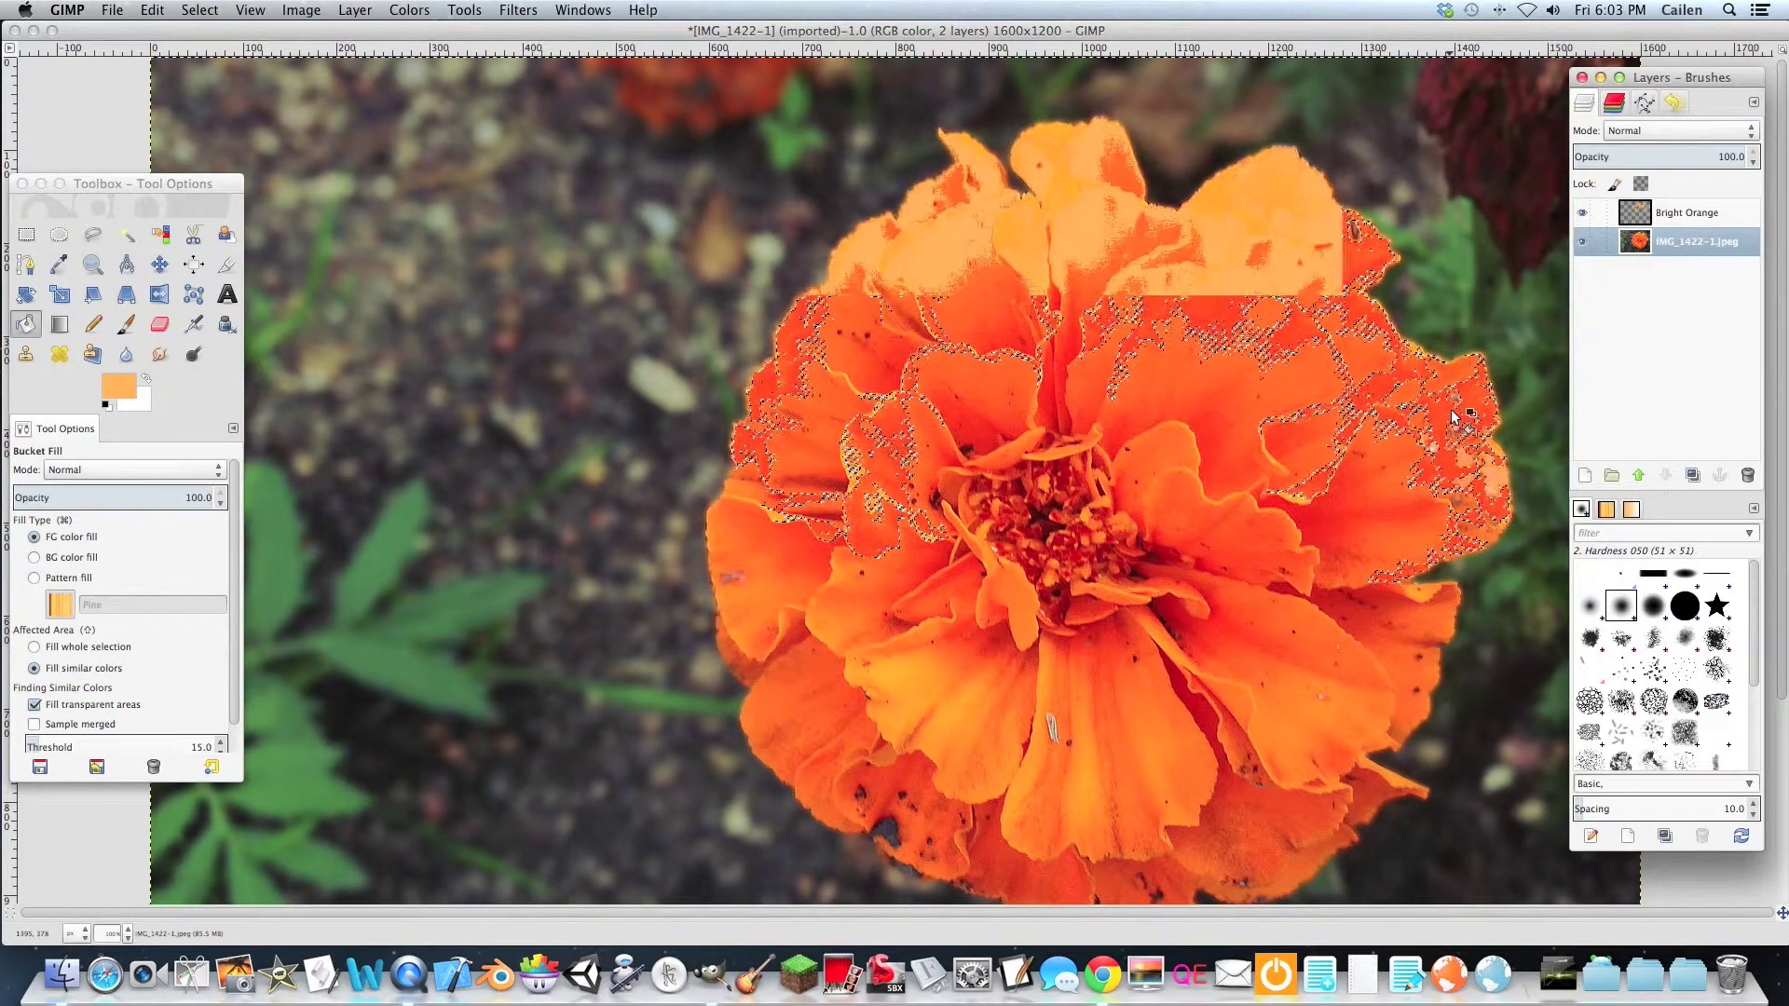
key(super+z)
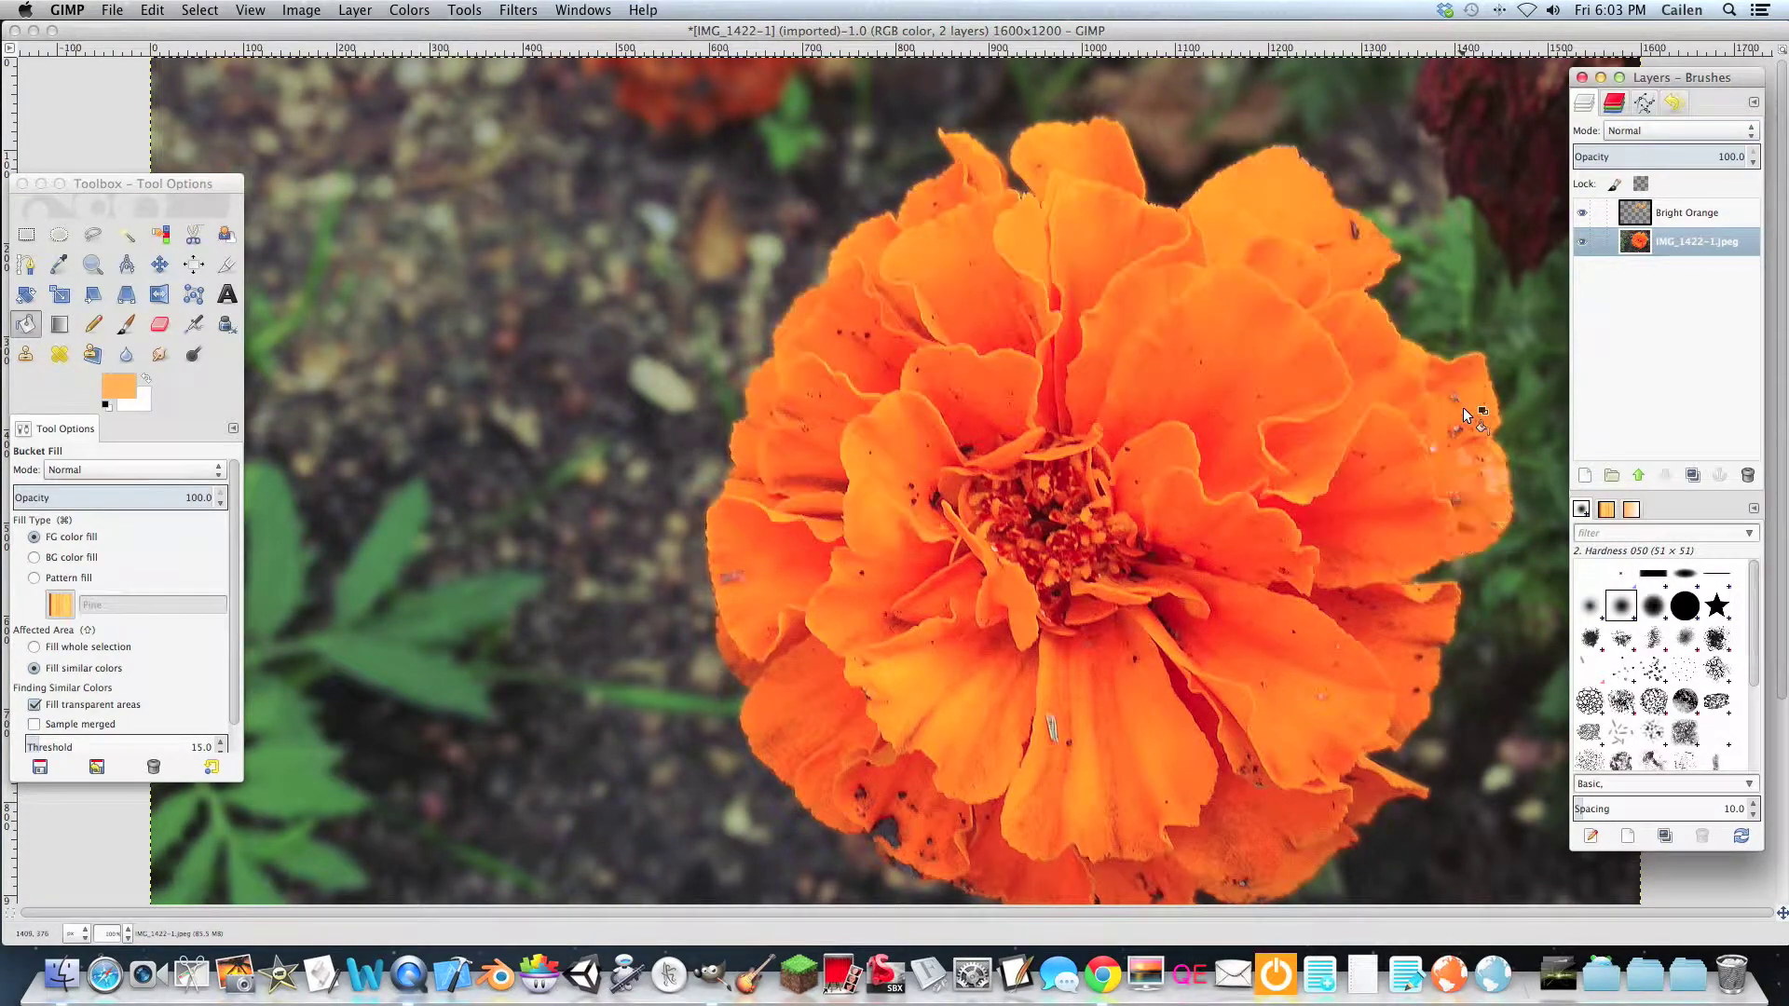
click(1373, 439)
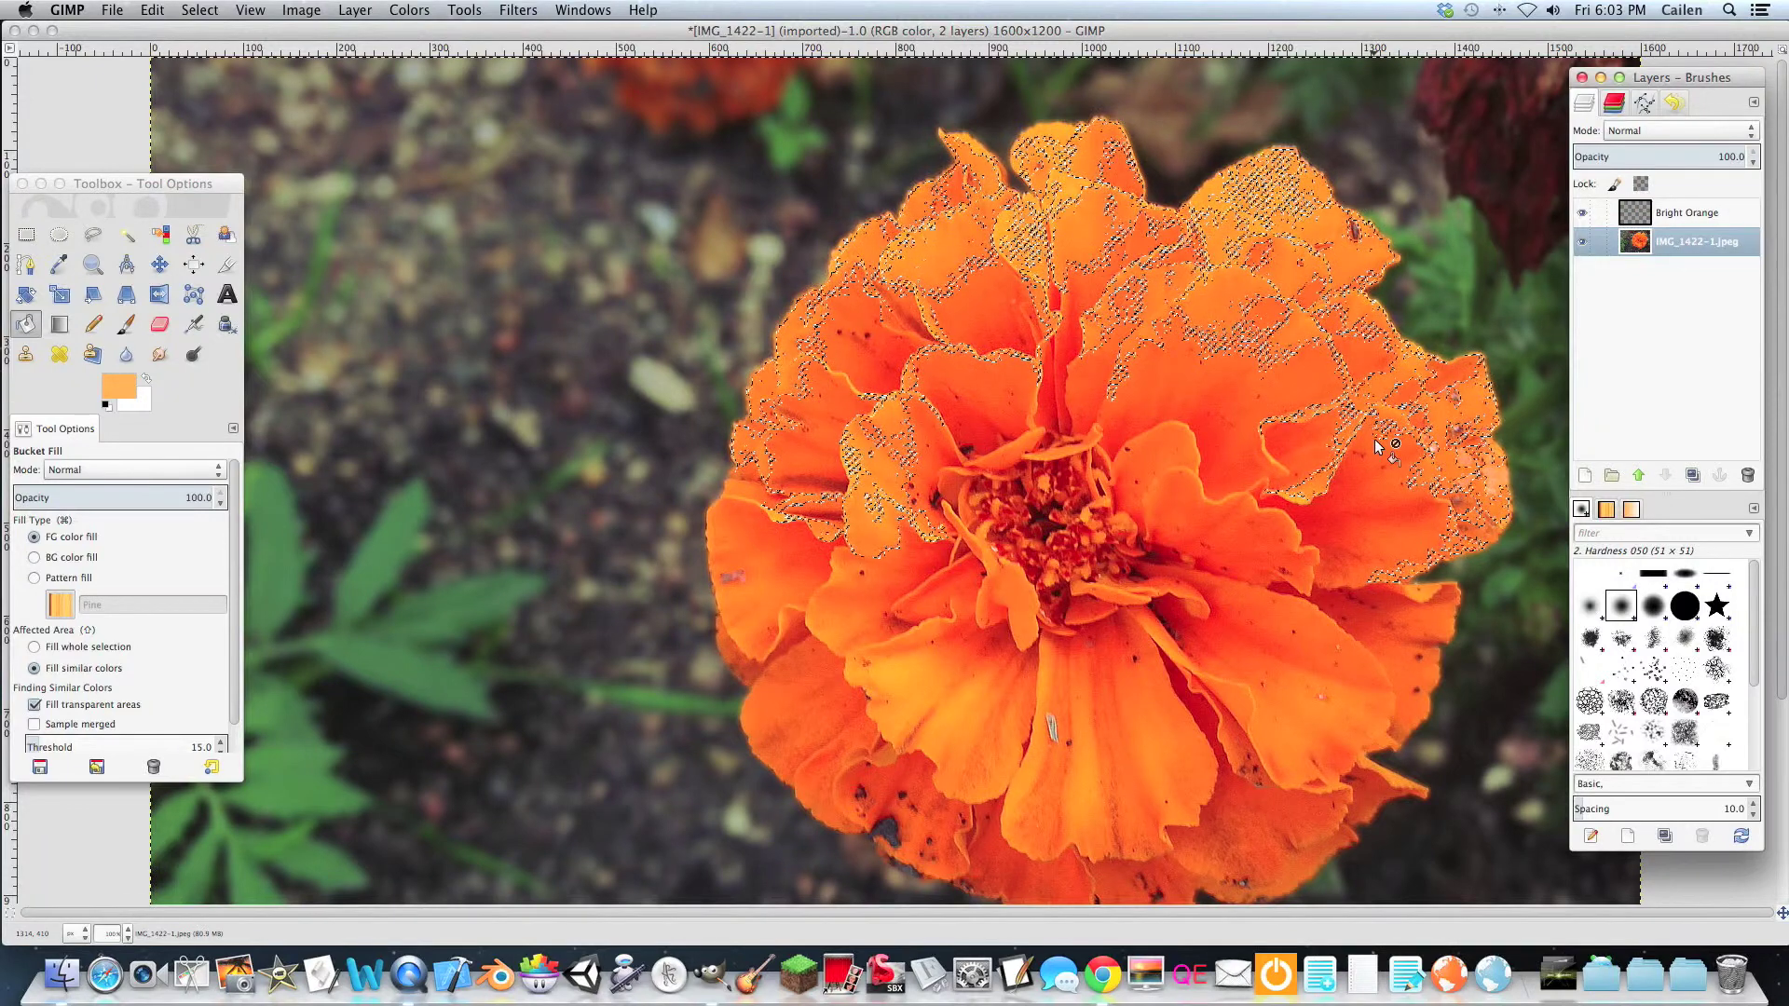
key(super+z)
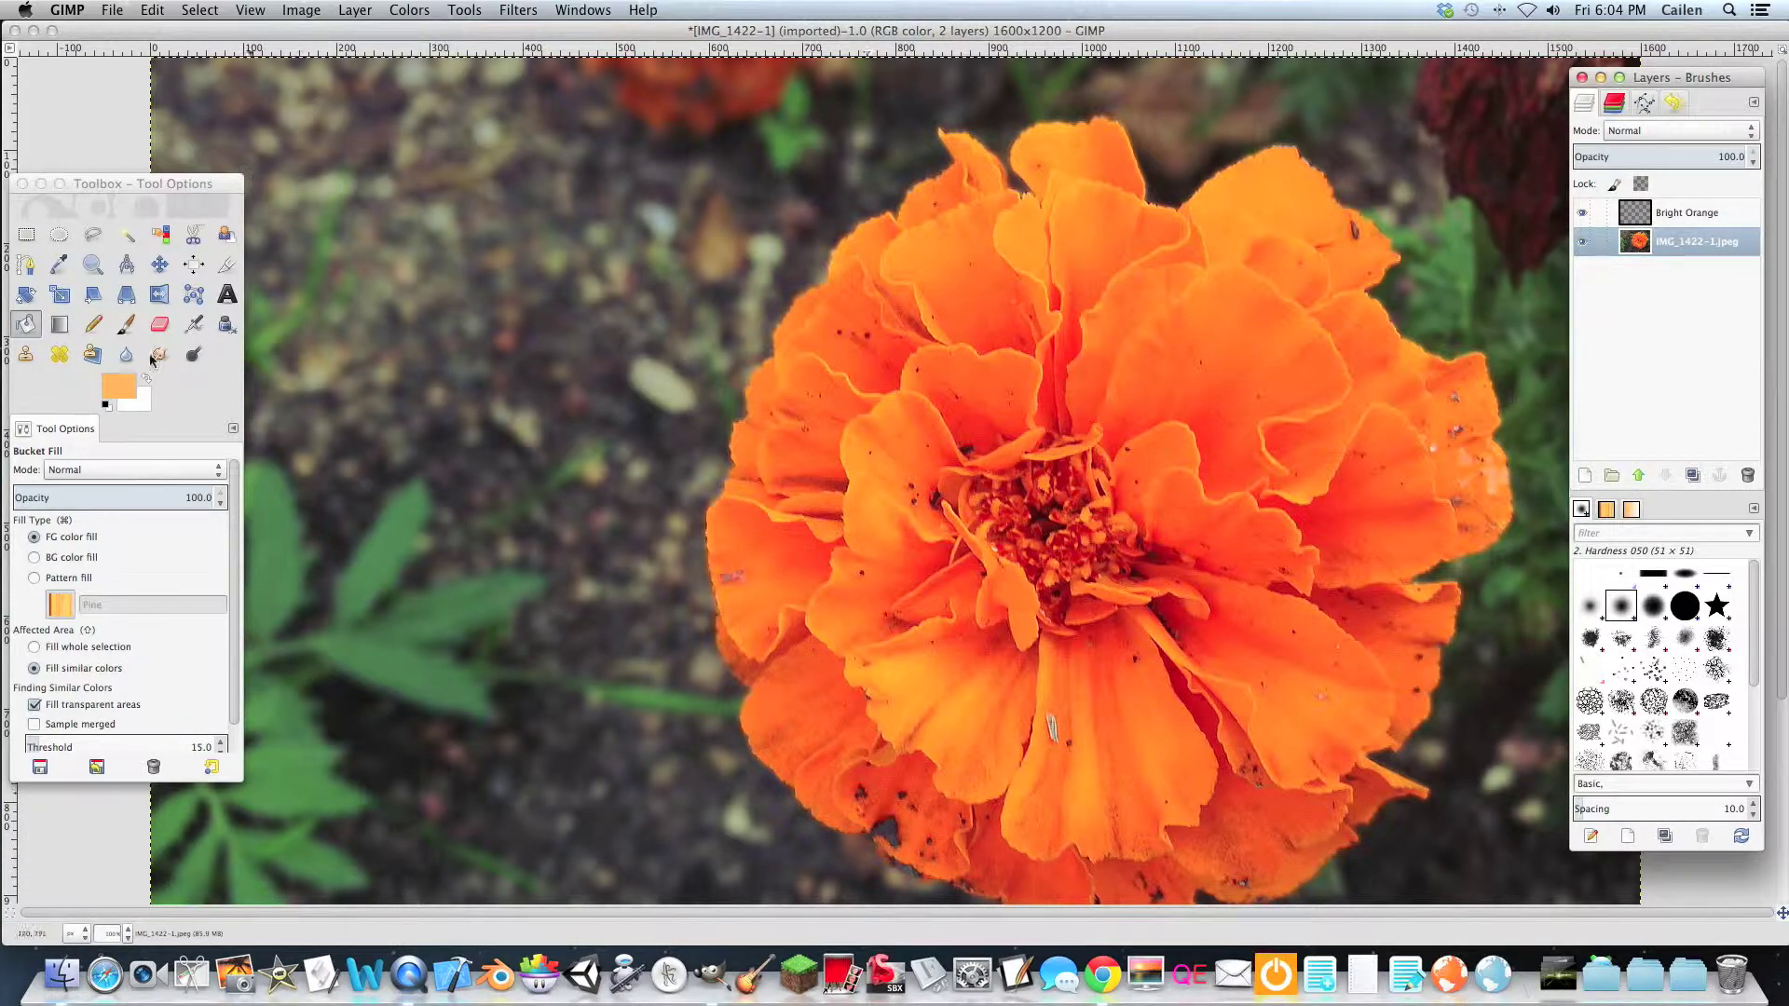
With the Heal tool sourced from a clean petal, heal the dark blemishes on the lower-left petal.
click(59, 355)
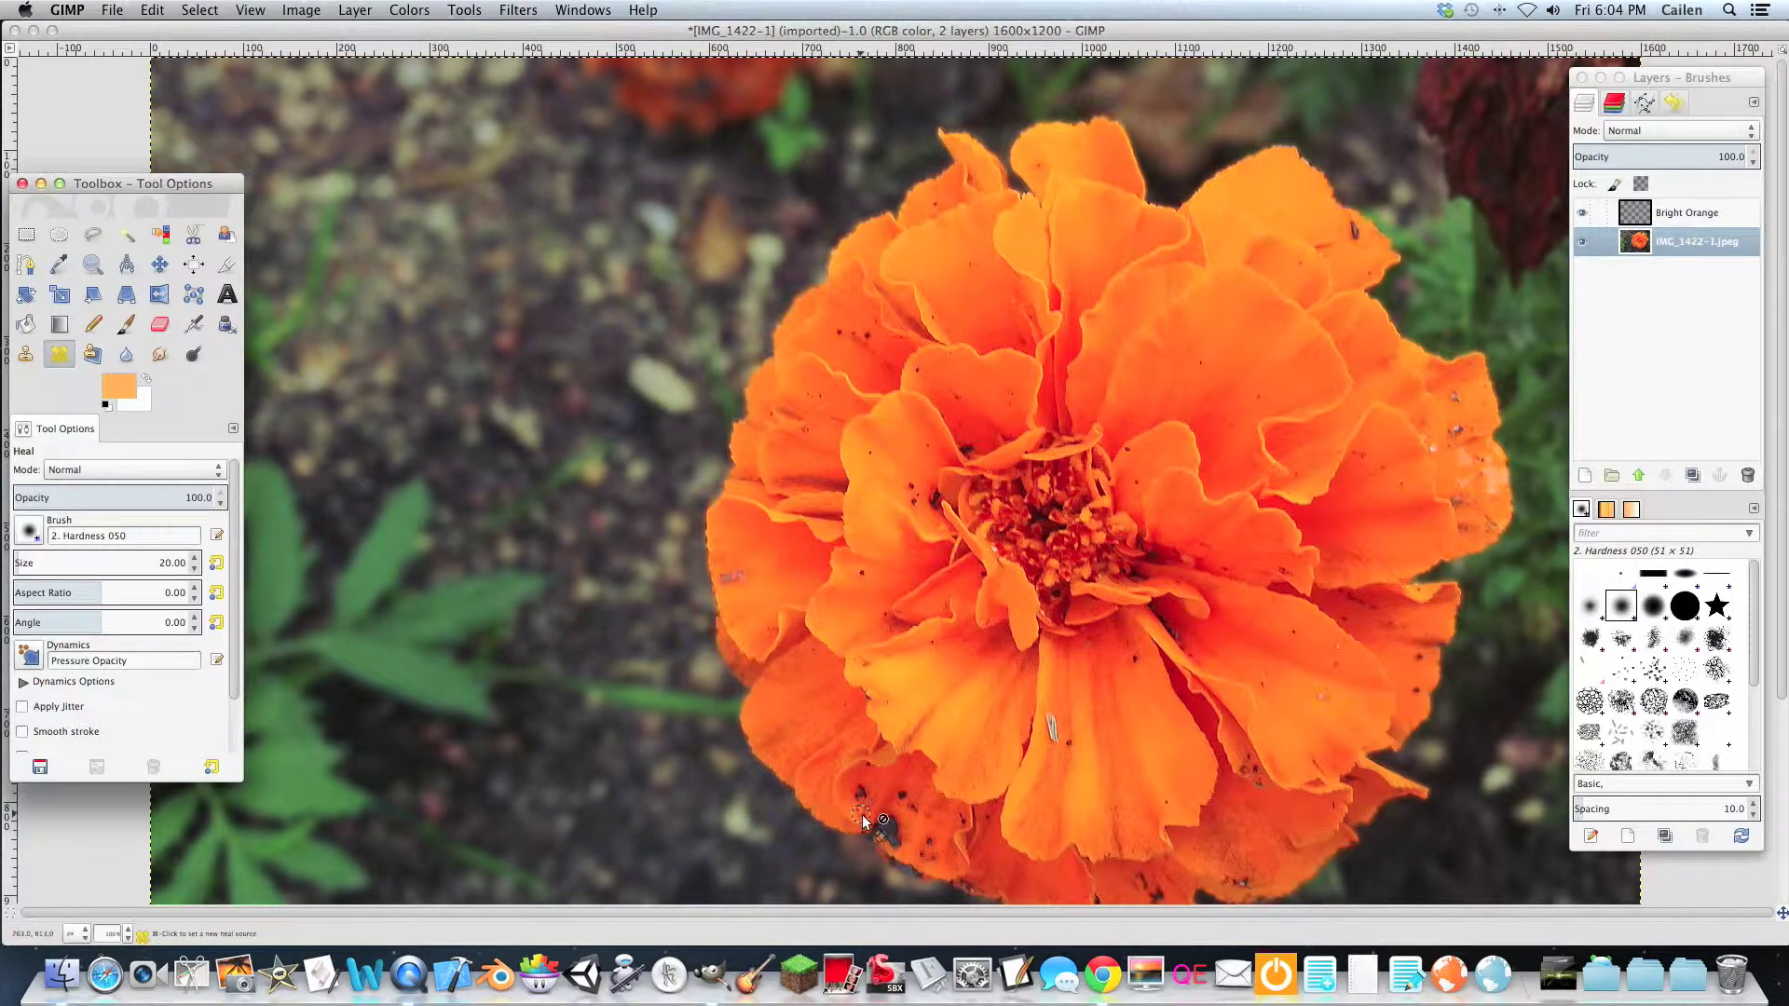
super+click(800, 736)
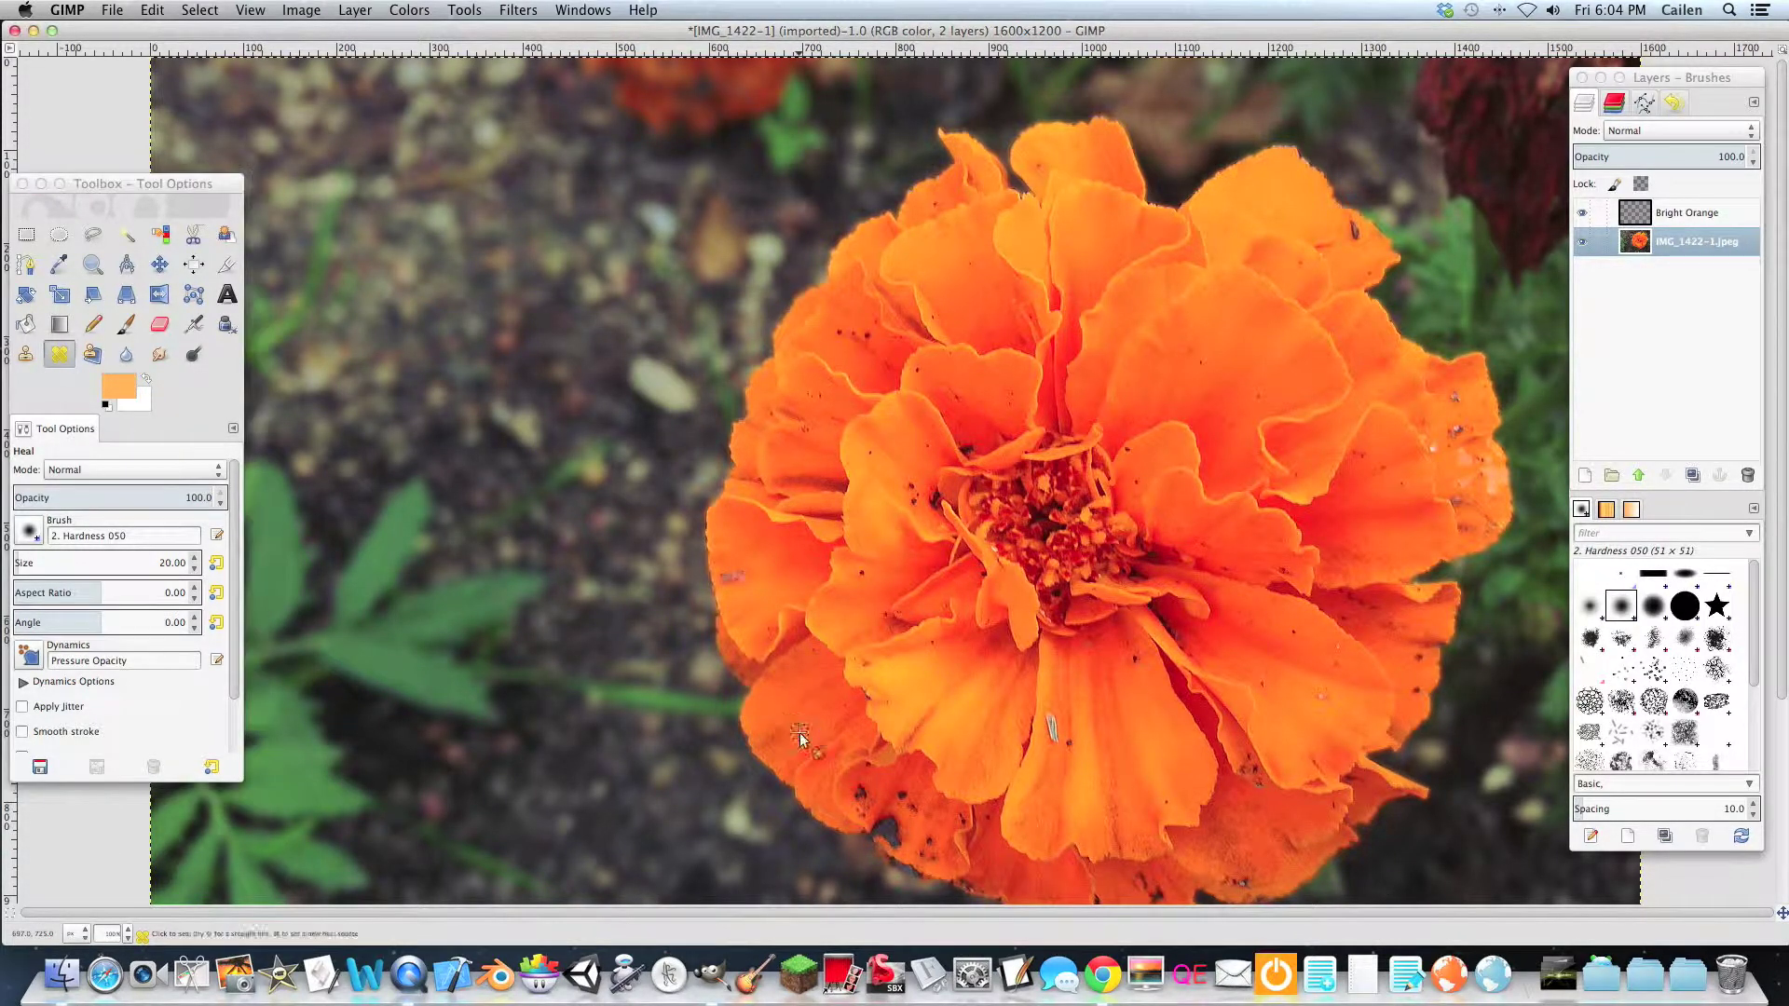
click(892, 820)
click(897, 845)
Resize the heal brush, resample a clean petal area and heal the grey smudge on the left petal edge.
drag(39, 561, 84, 562)
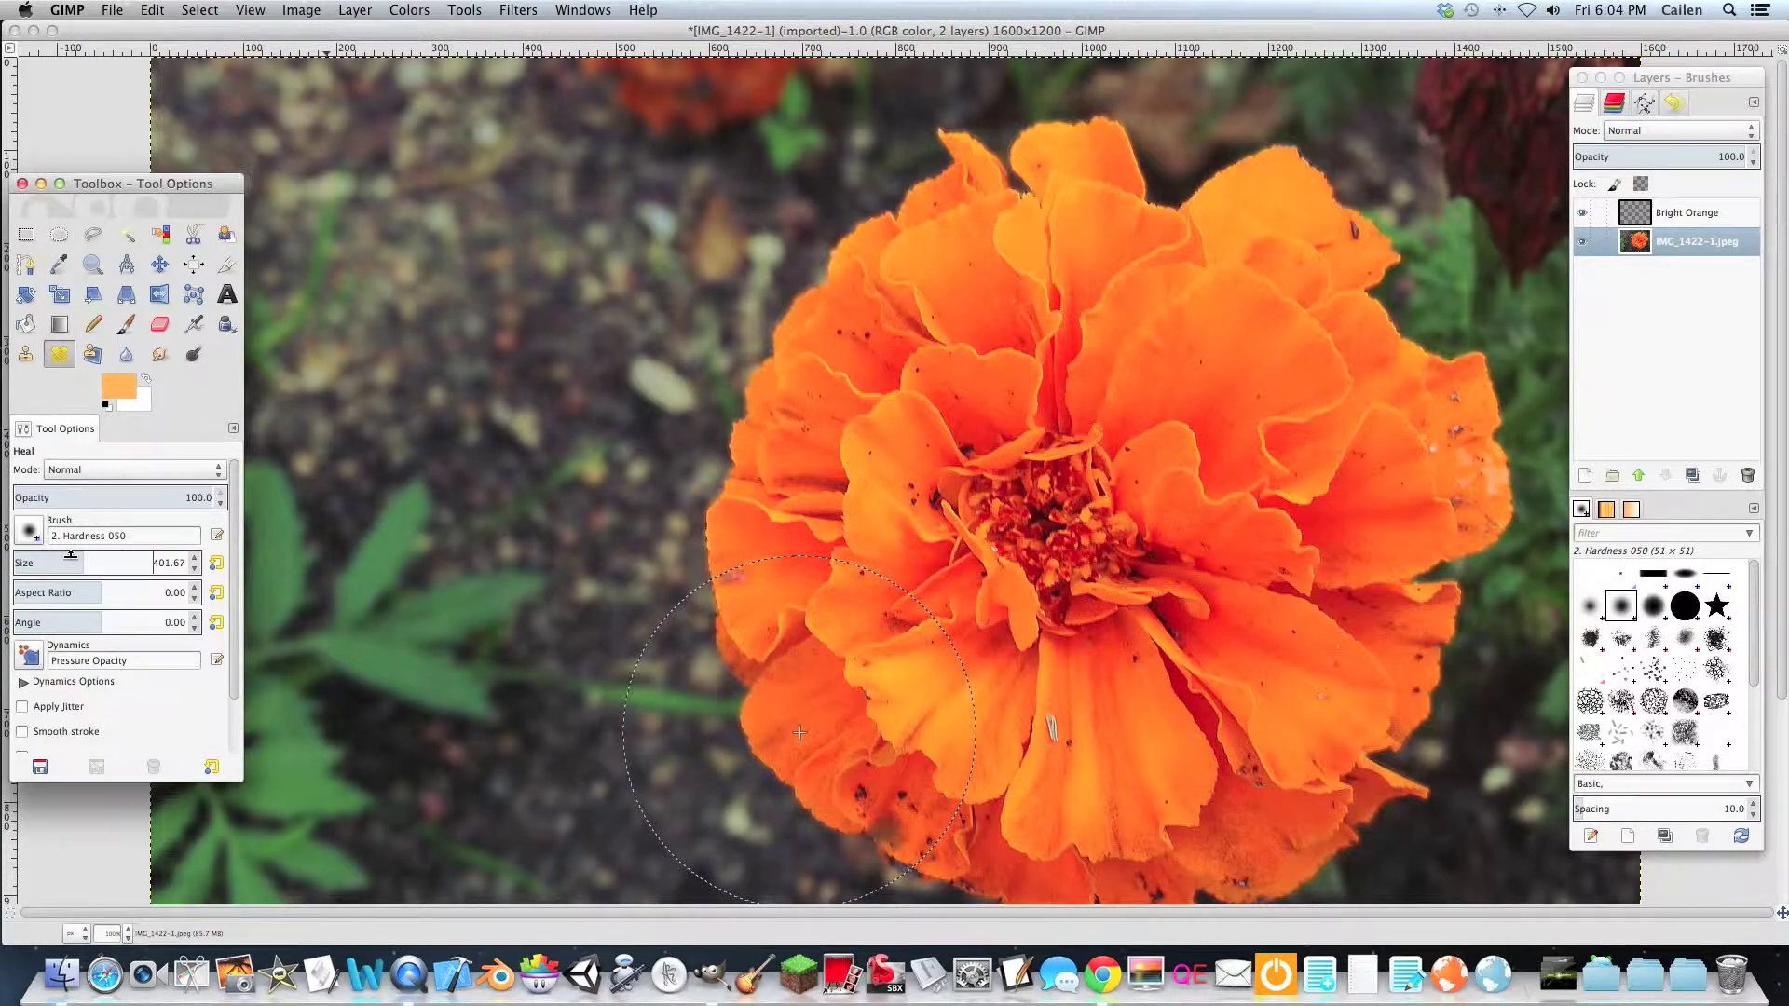
drag(70, 555, 32, 564)
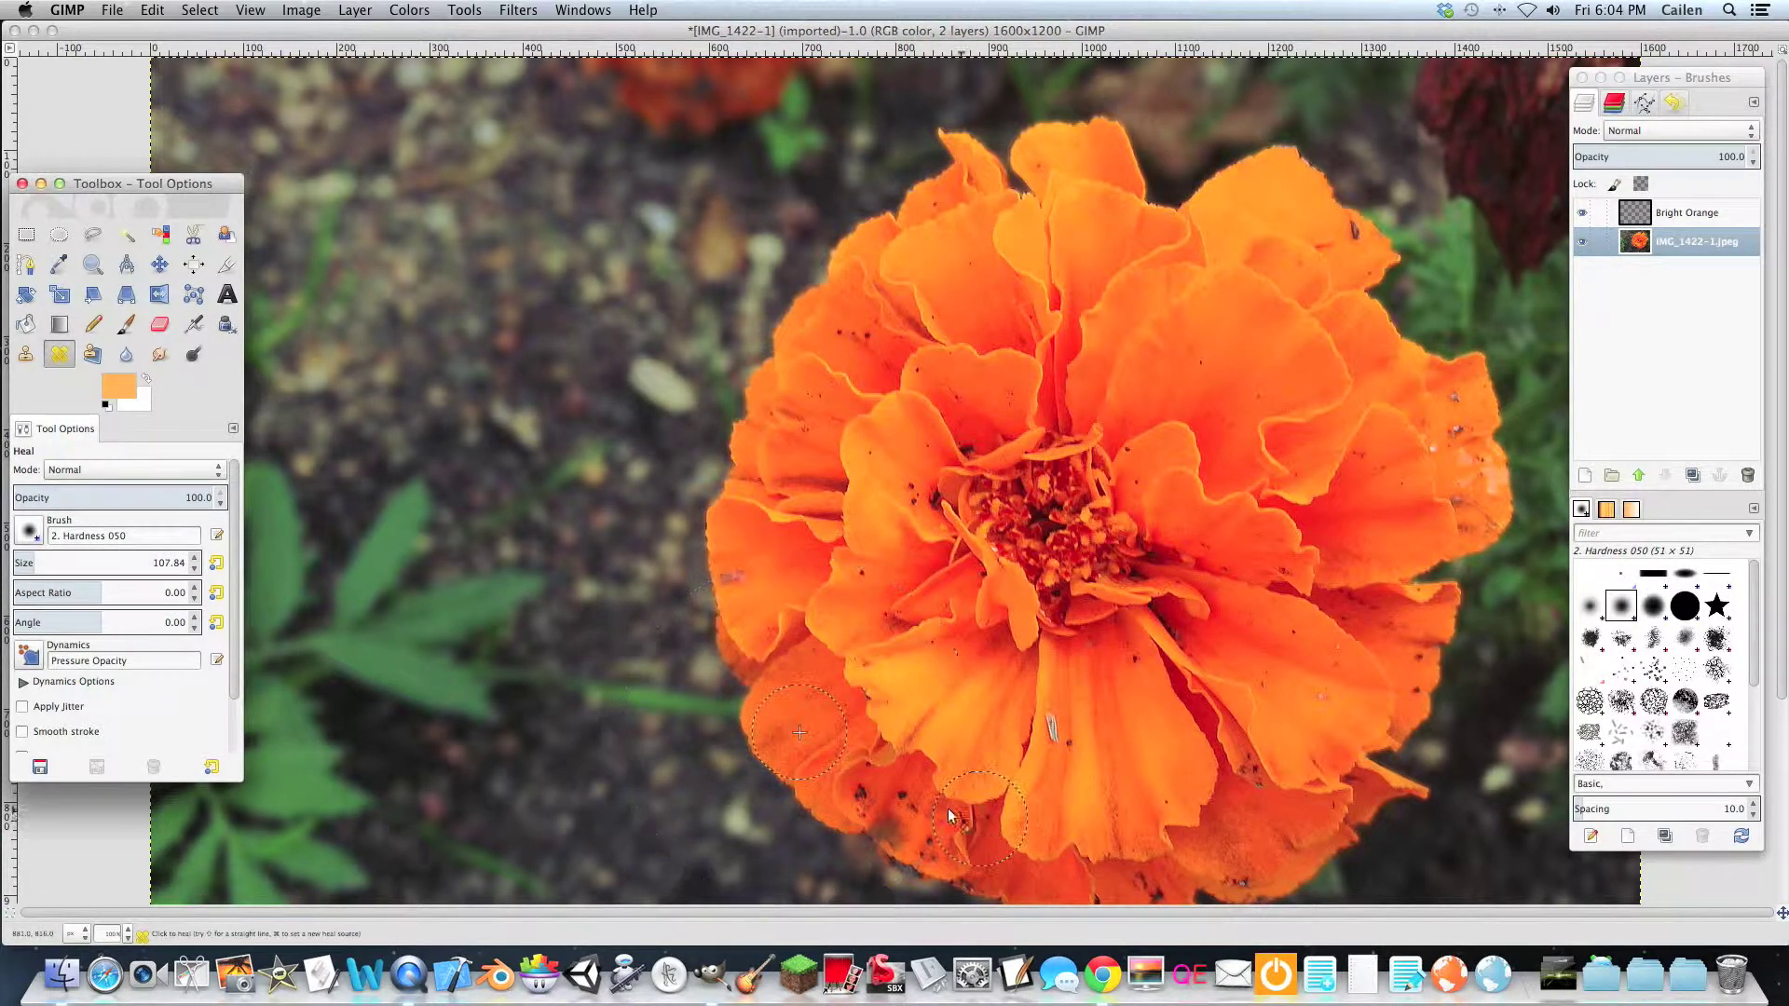
click(900, 824)
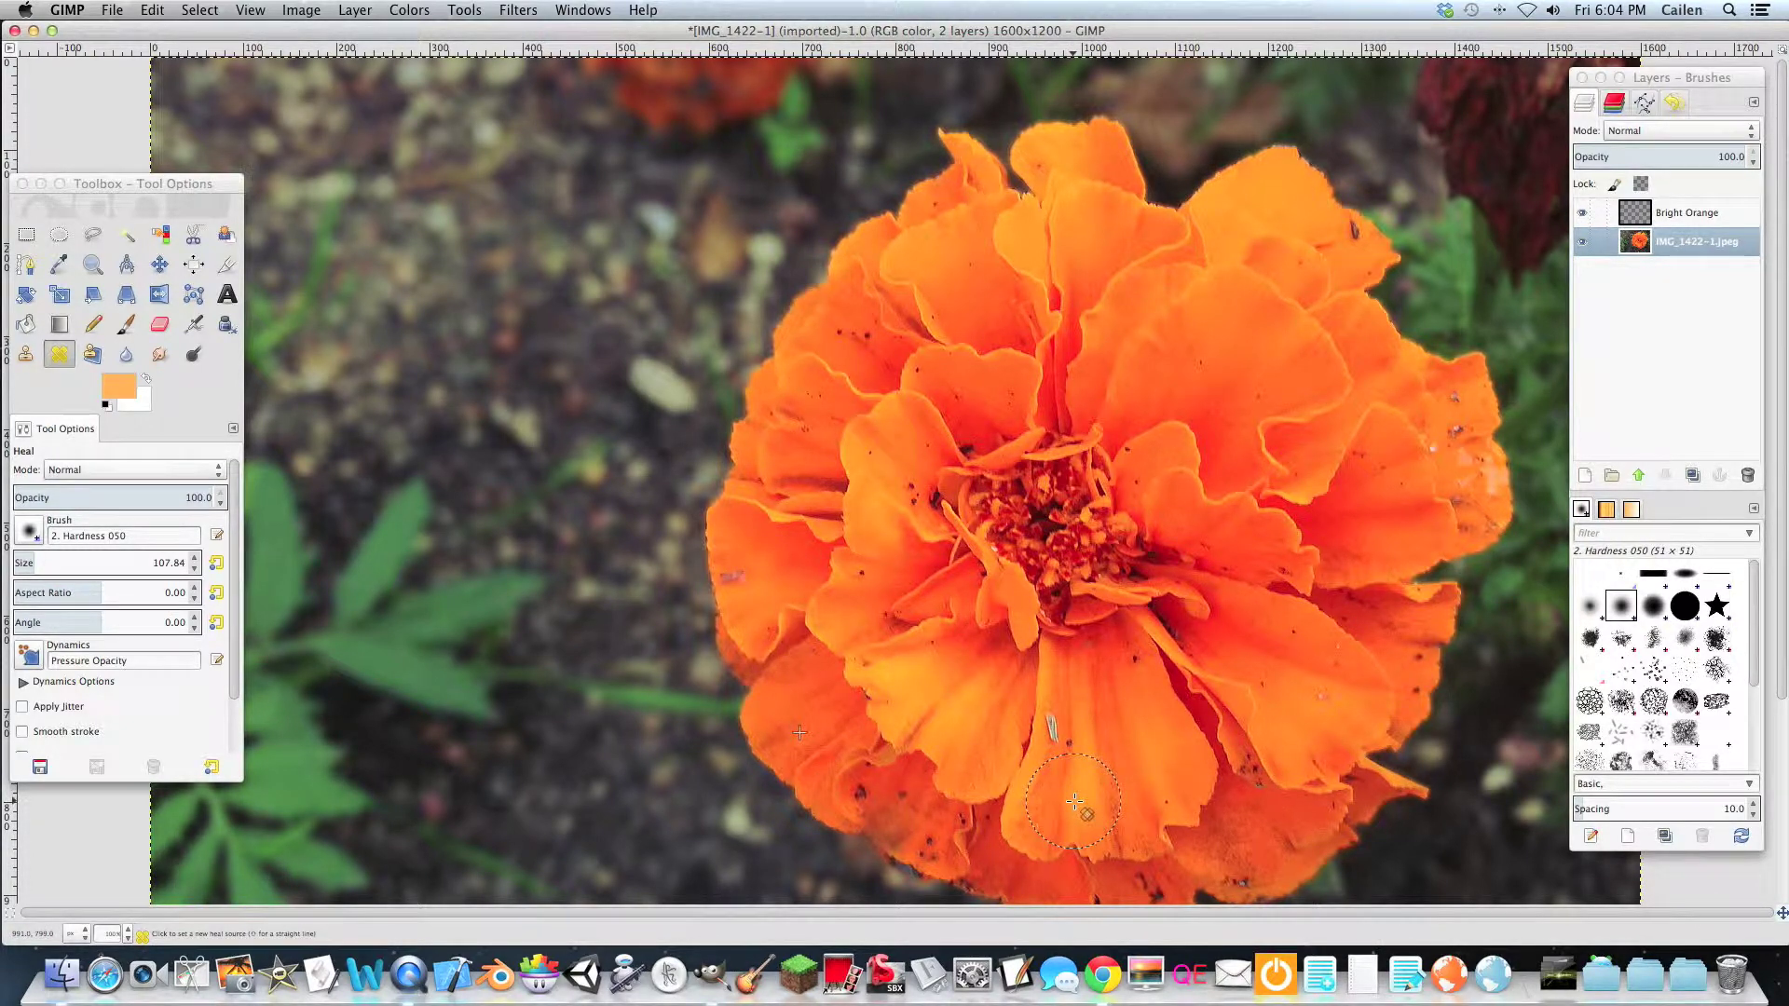
super+click(1145, 755)
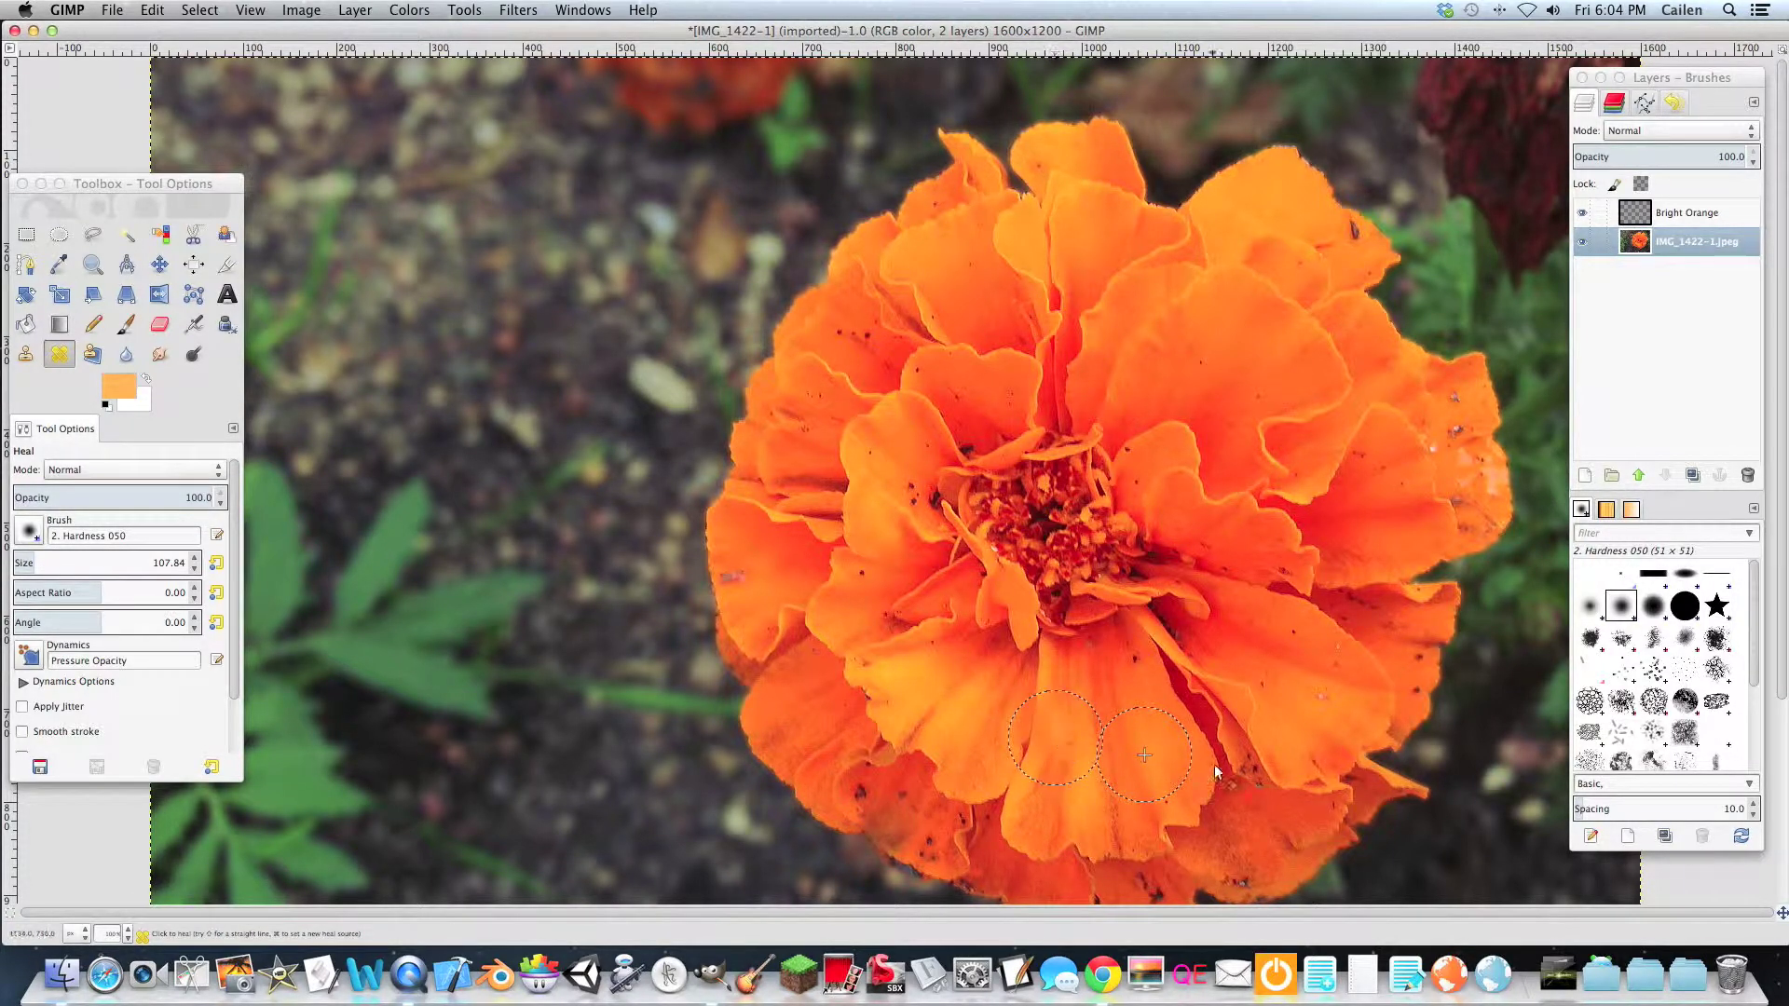
click(740, 590)
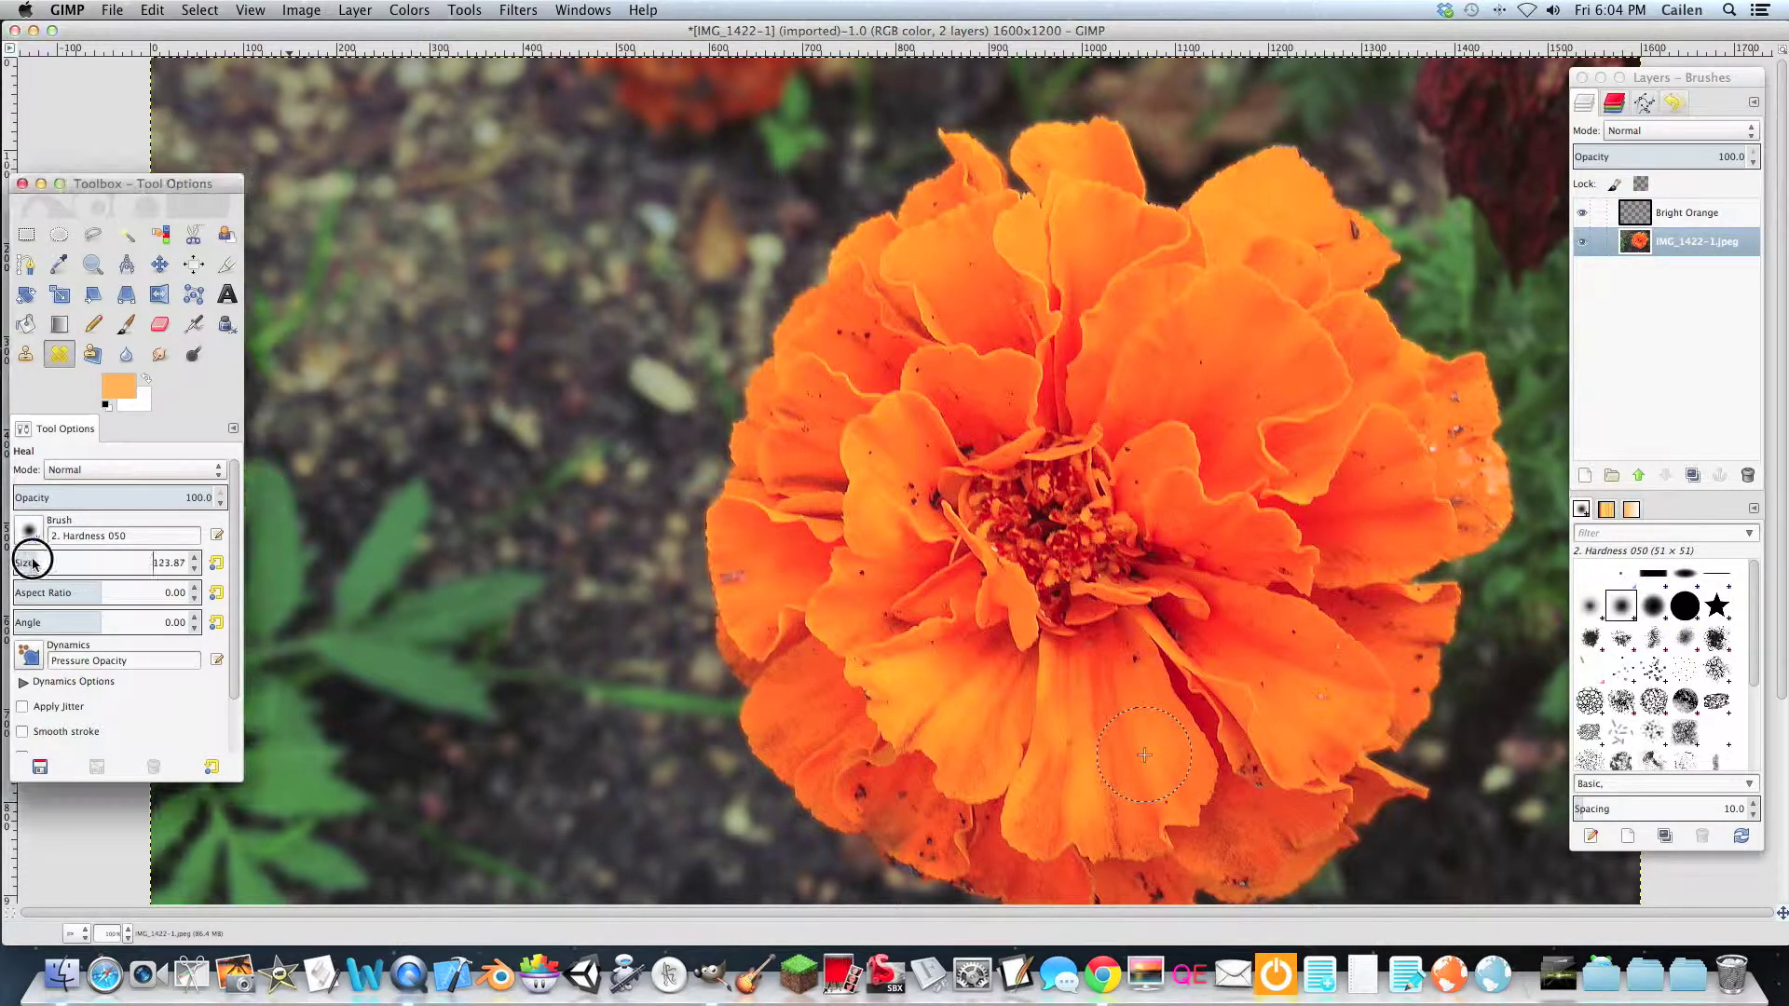
Shrink the heal brush to about 70 and heal the grey-green smudges along the right petal tips.
drag(24, 562, 26, 565)
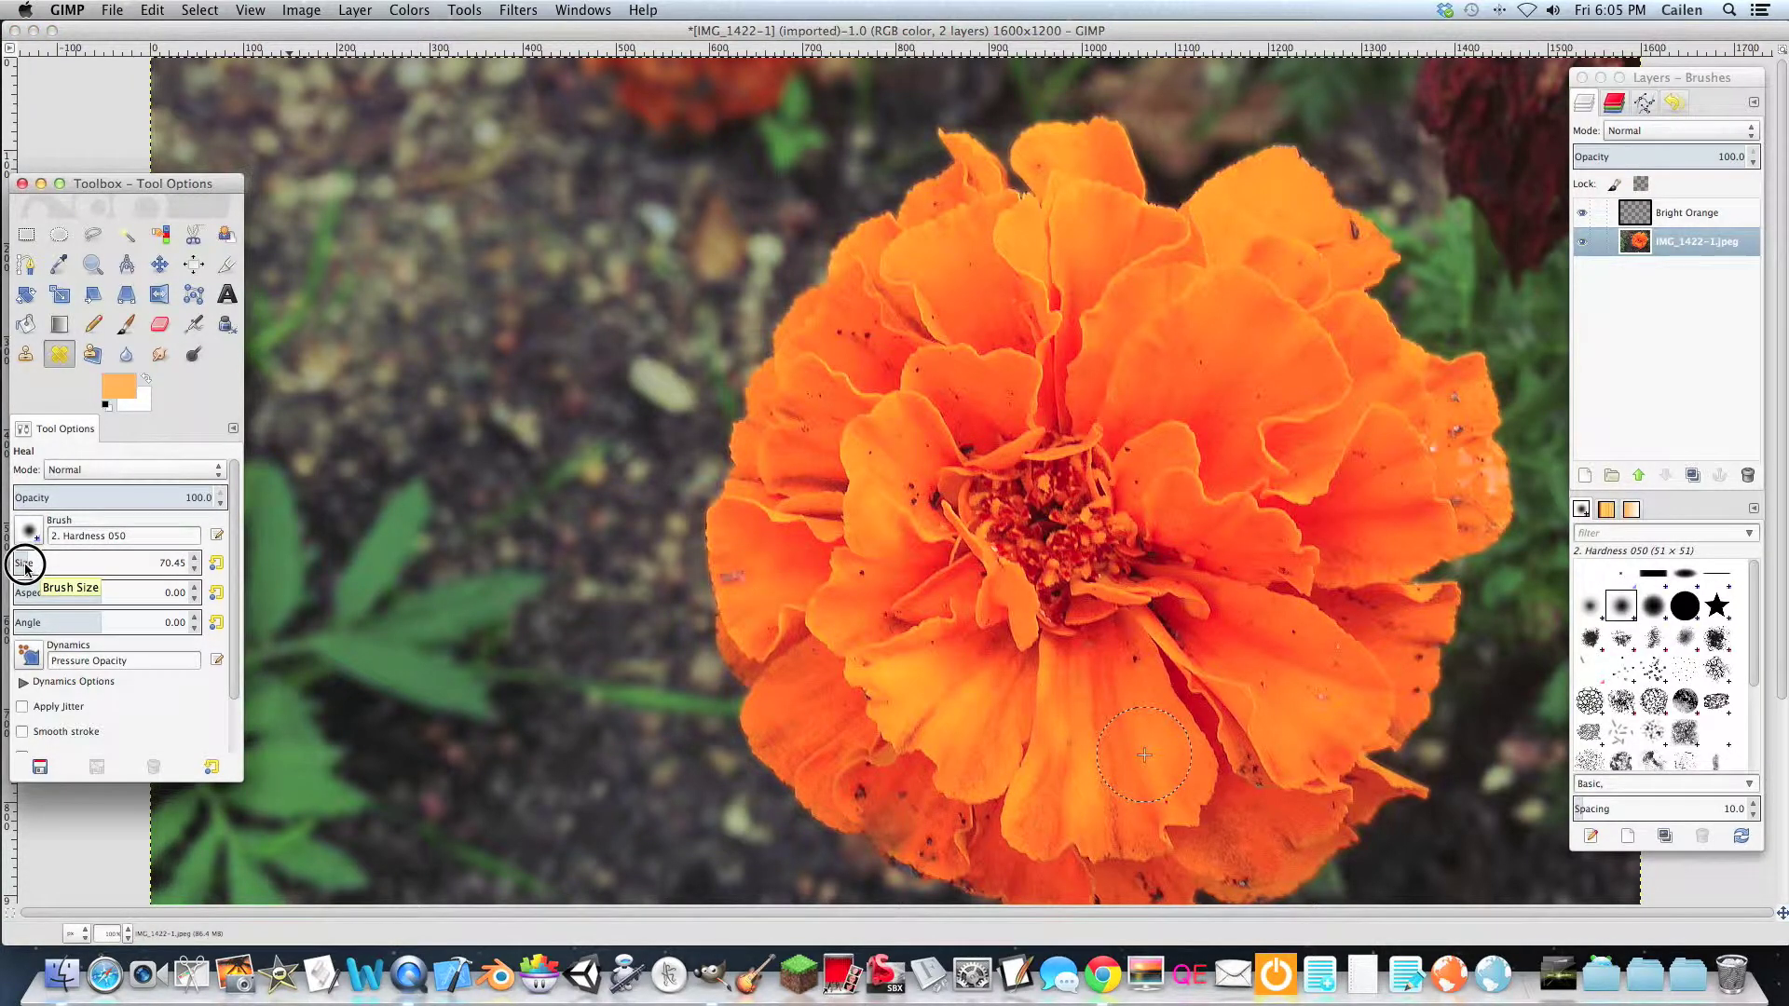
click(783, 562)
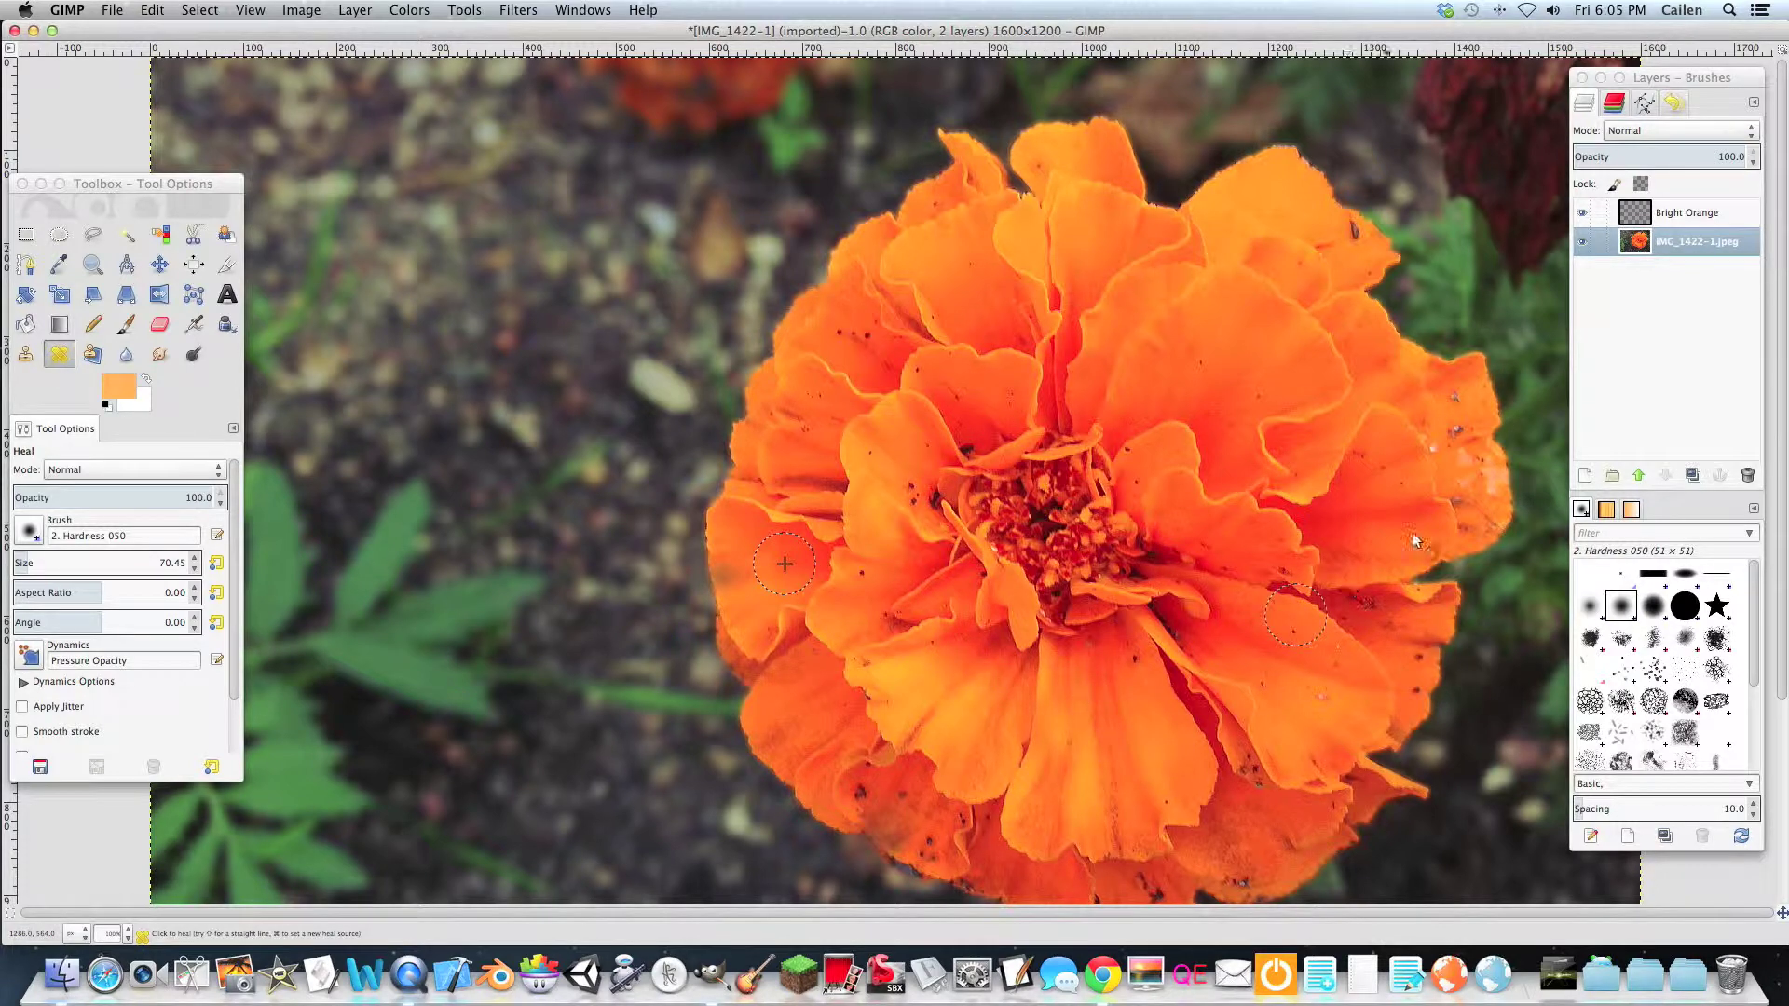
click(1494, 491)
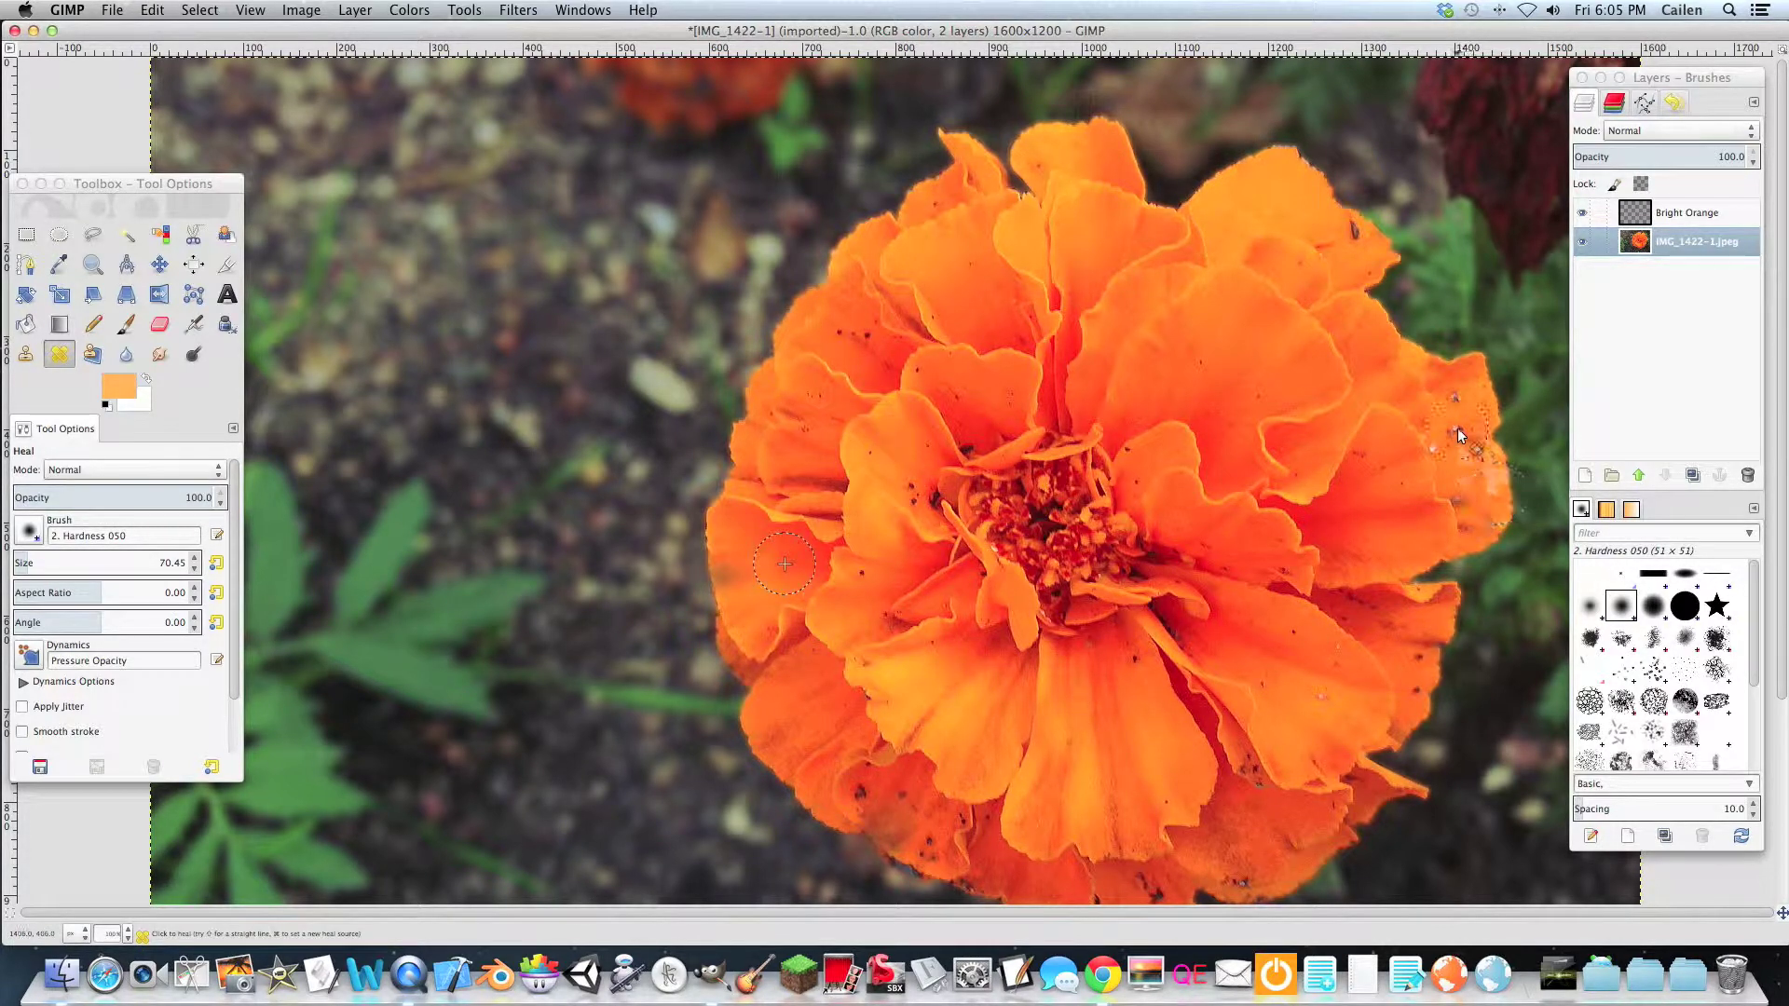
ctrl+click(1234, 355)
click(1483, 476)
drag(1487, 477, 1510, 528)
click(1491, 476)
click(160, 264)
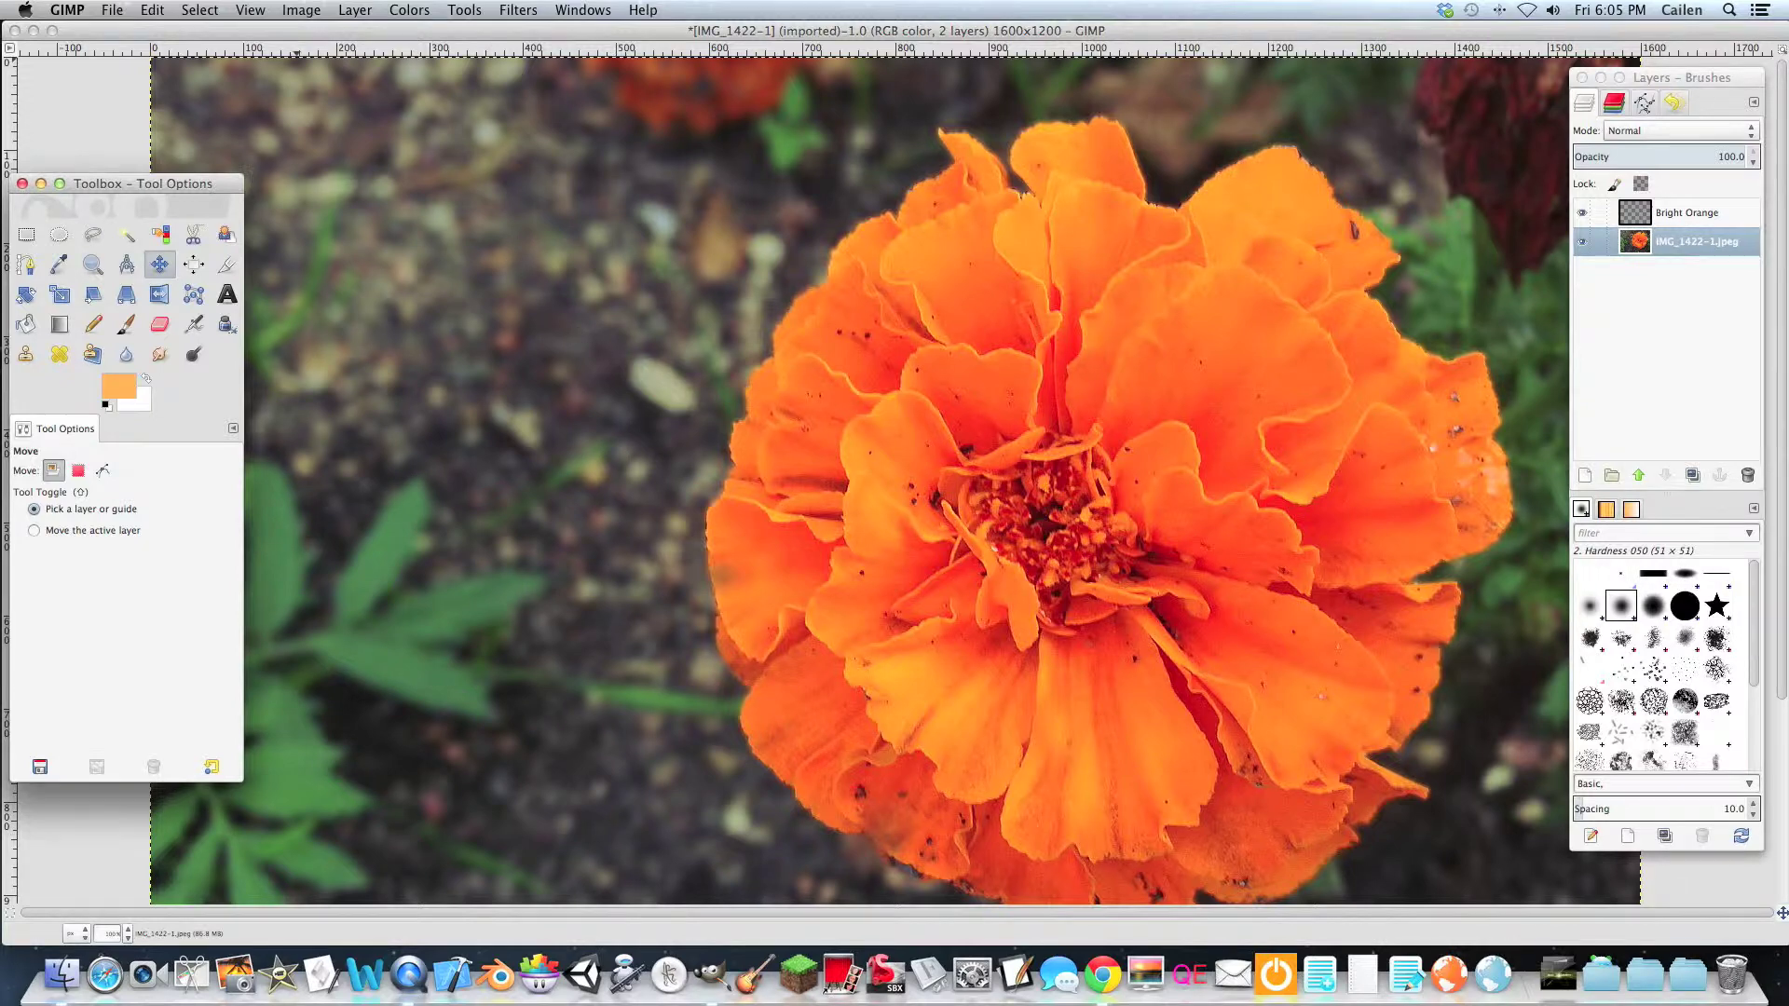
click(109, 9)
Save the marigold to the Desktop as AfterEdit.jpeg with JPEG quality raised to 100.
click(139, 267)
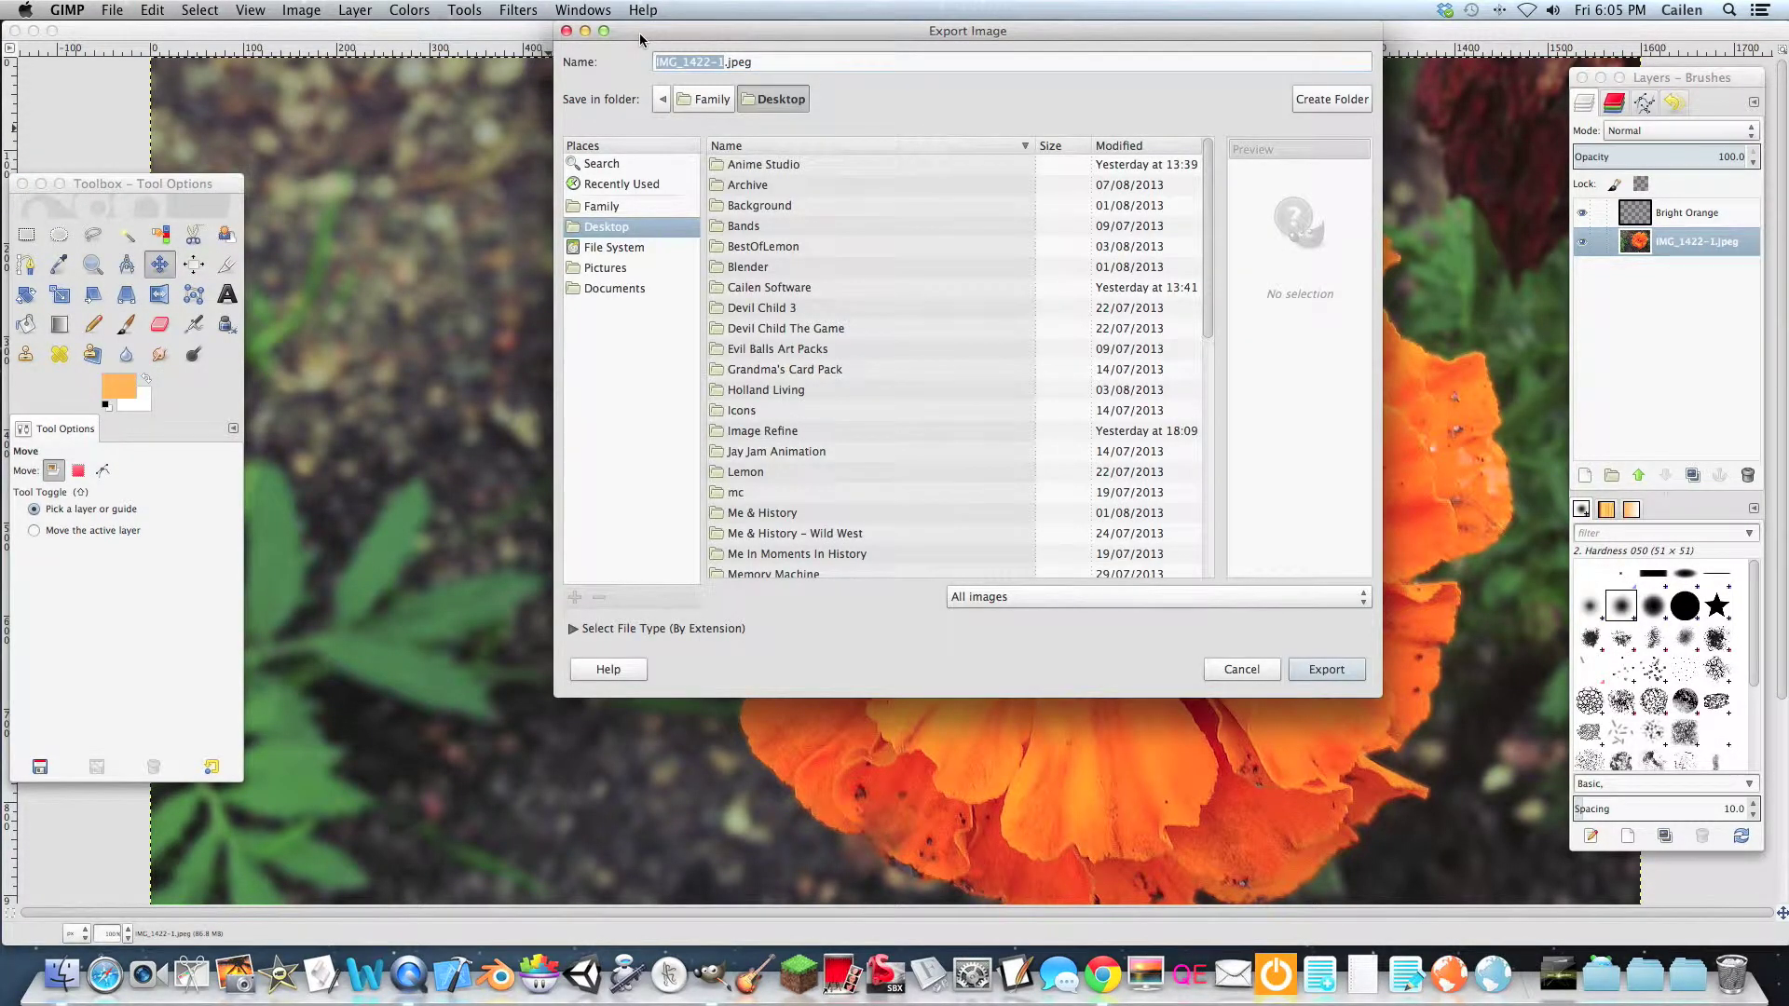
text(AfterEdi)
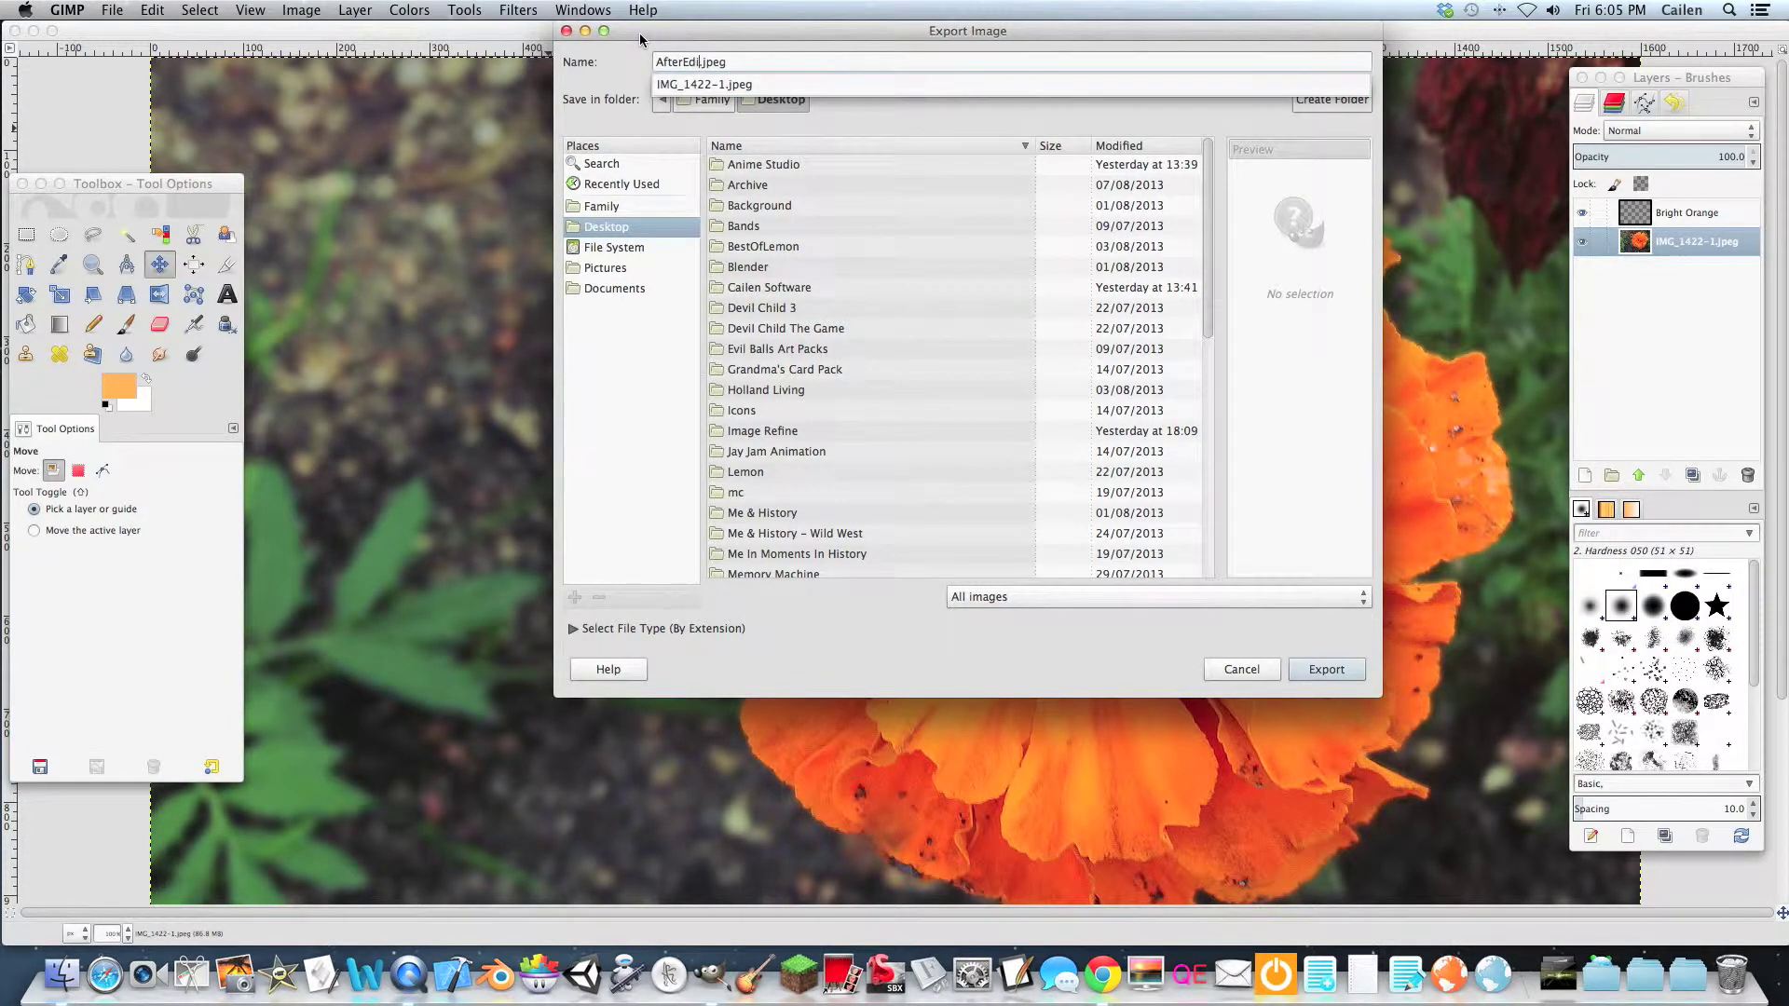
text(t)
click(1329, 673)
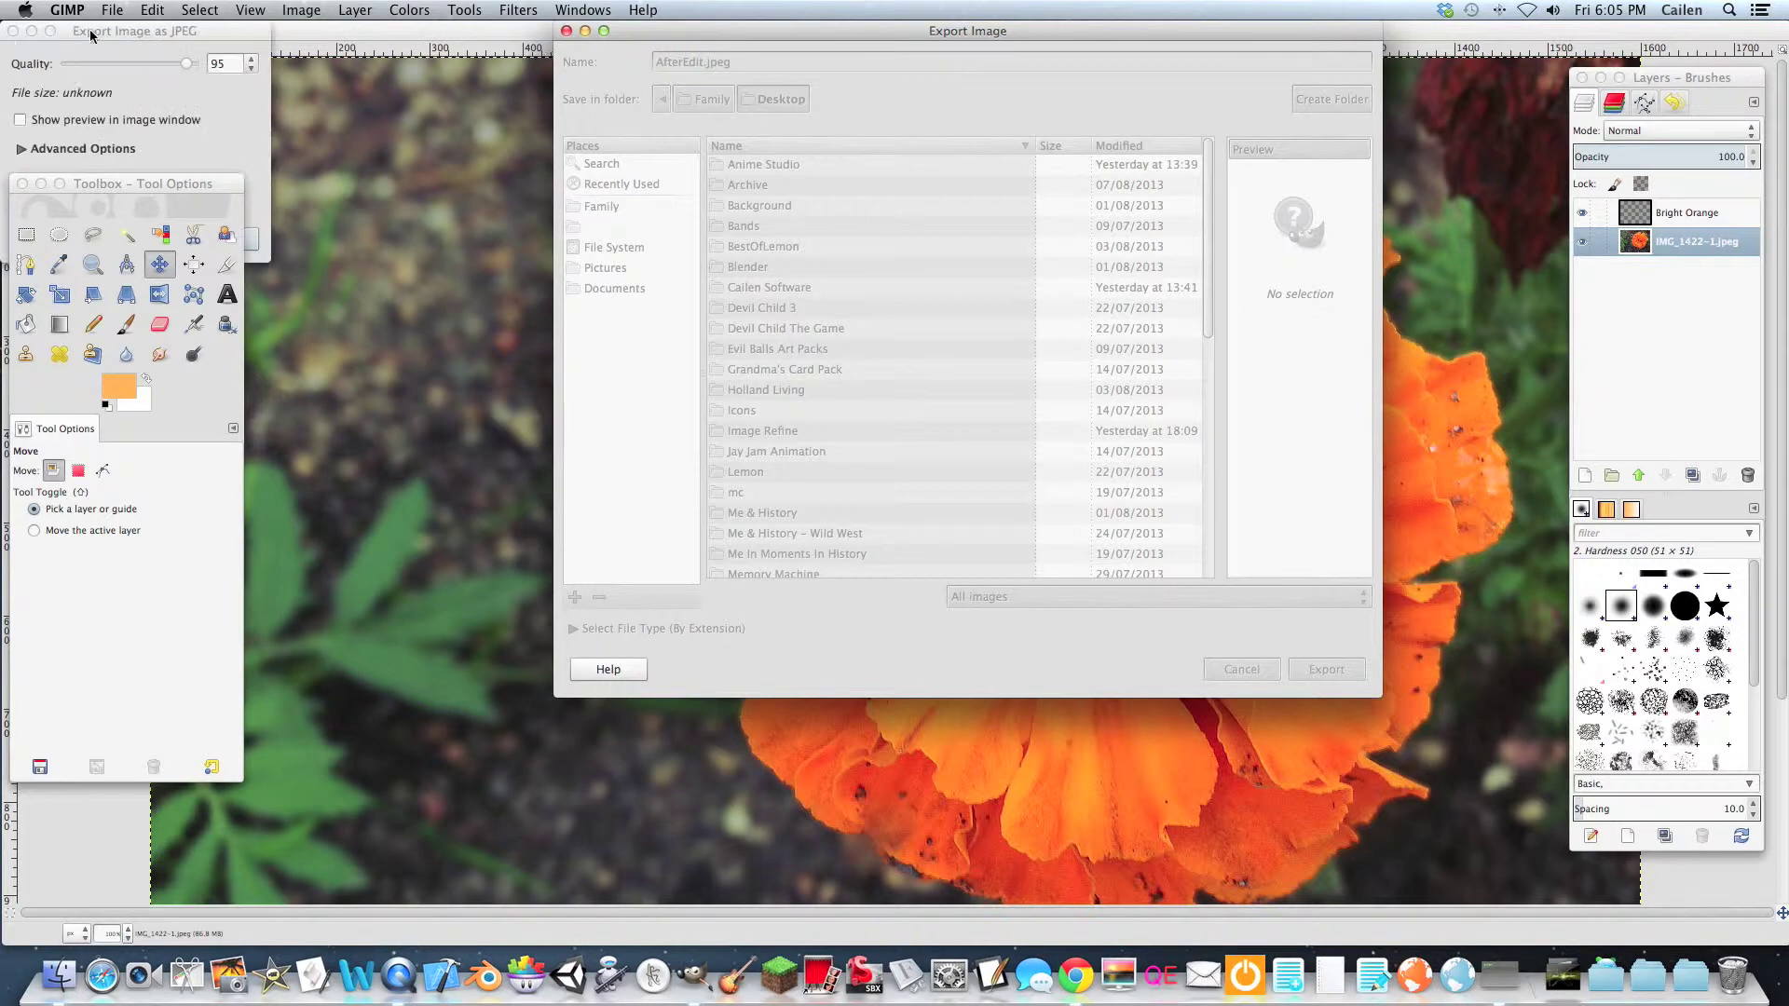
drag(90, 36, 838, 240)
drag(935, 273, 1020, 291)
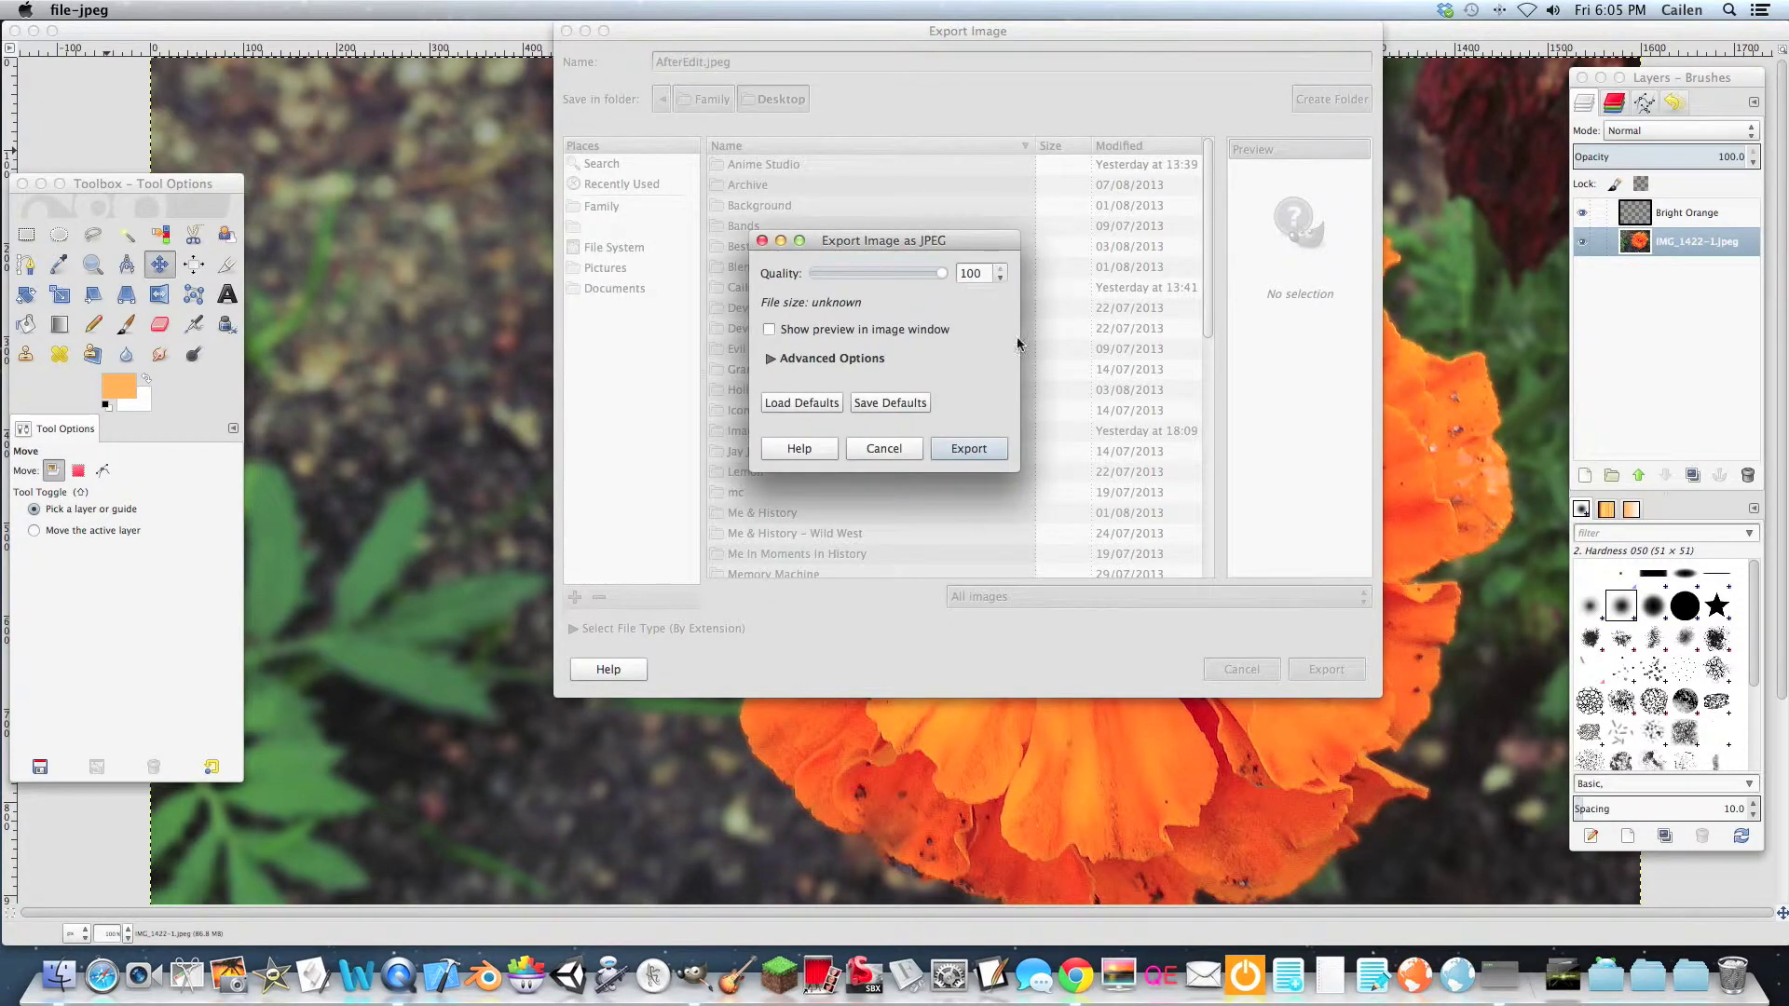
click(969, 448)
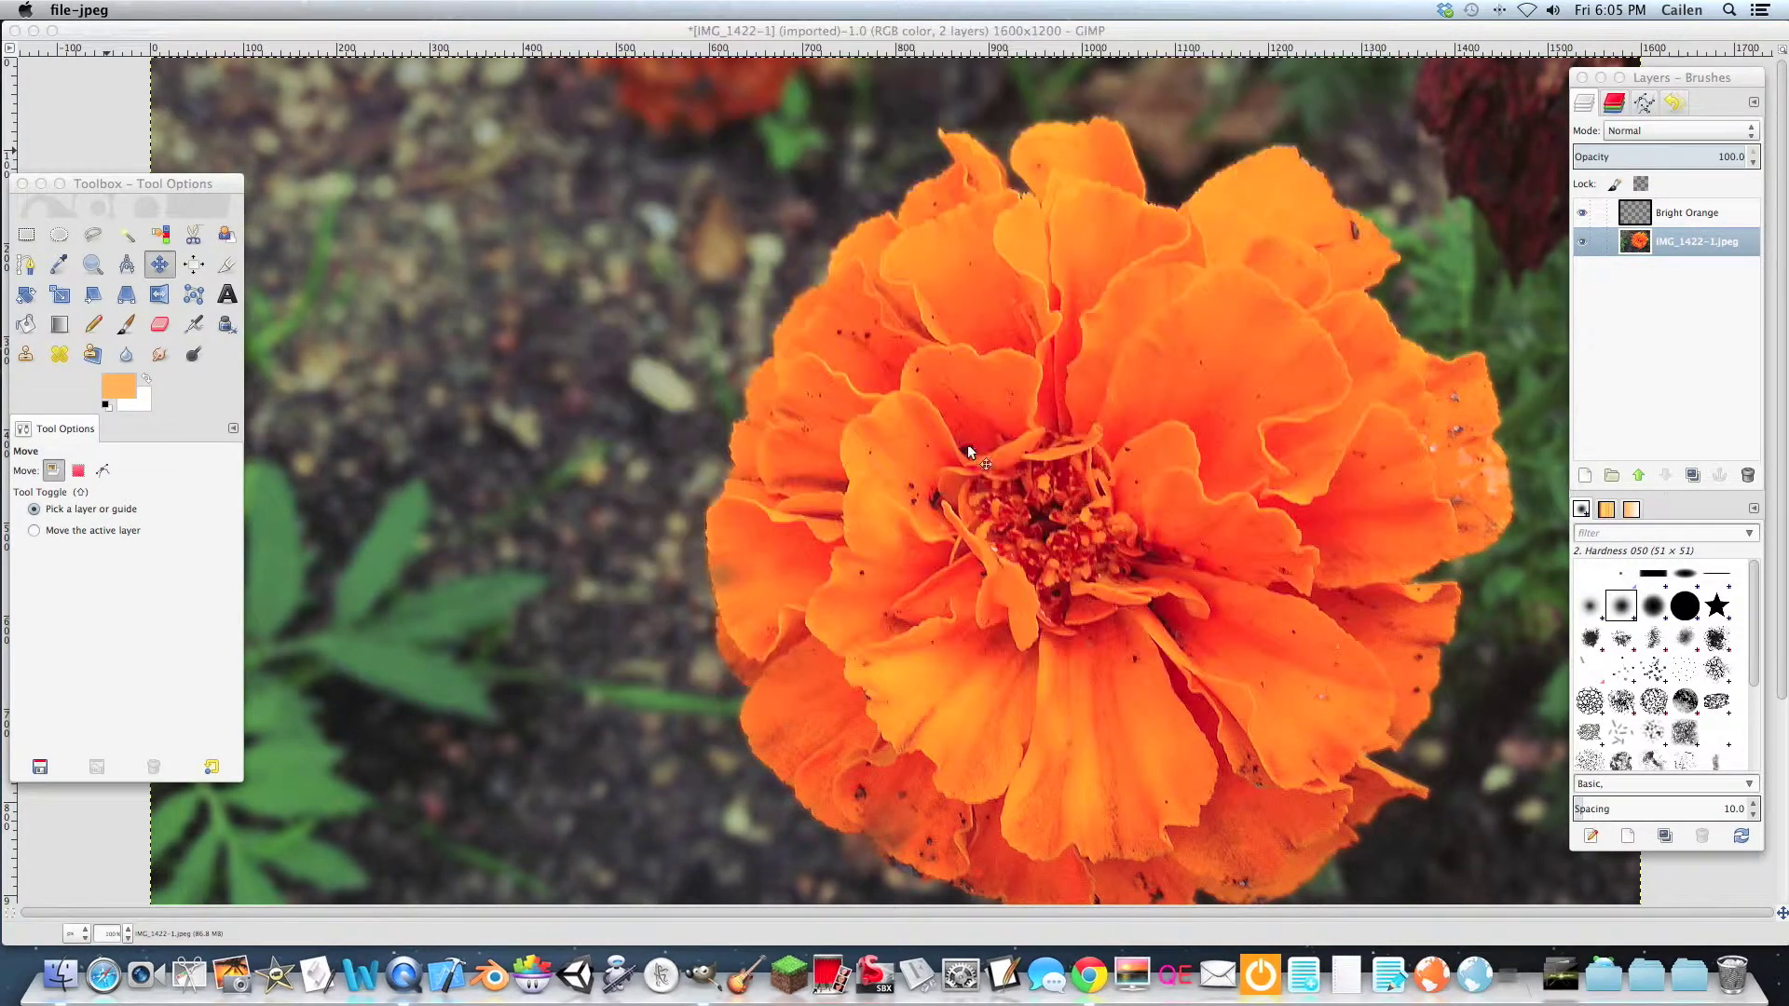
Open IMG_1422-1.jpeg and AfterEdit.jpeg from the desktop together in Preview.
click(33, 31)
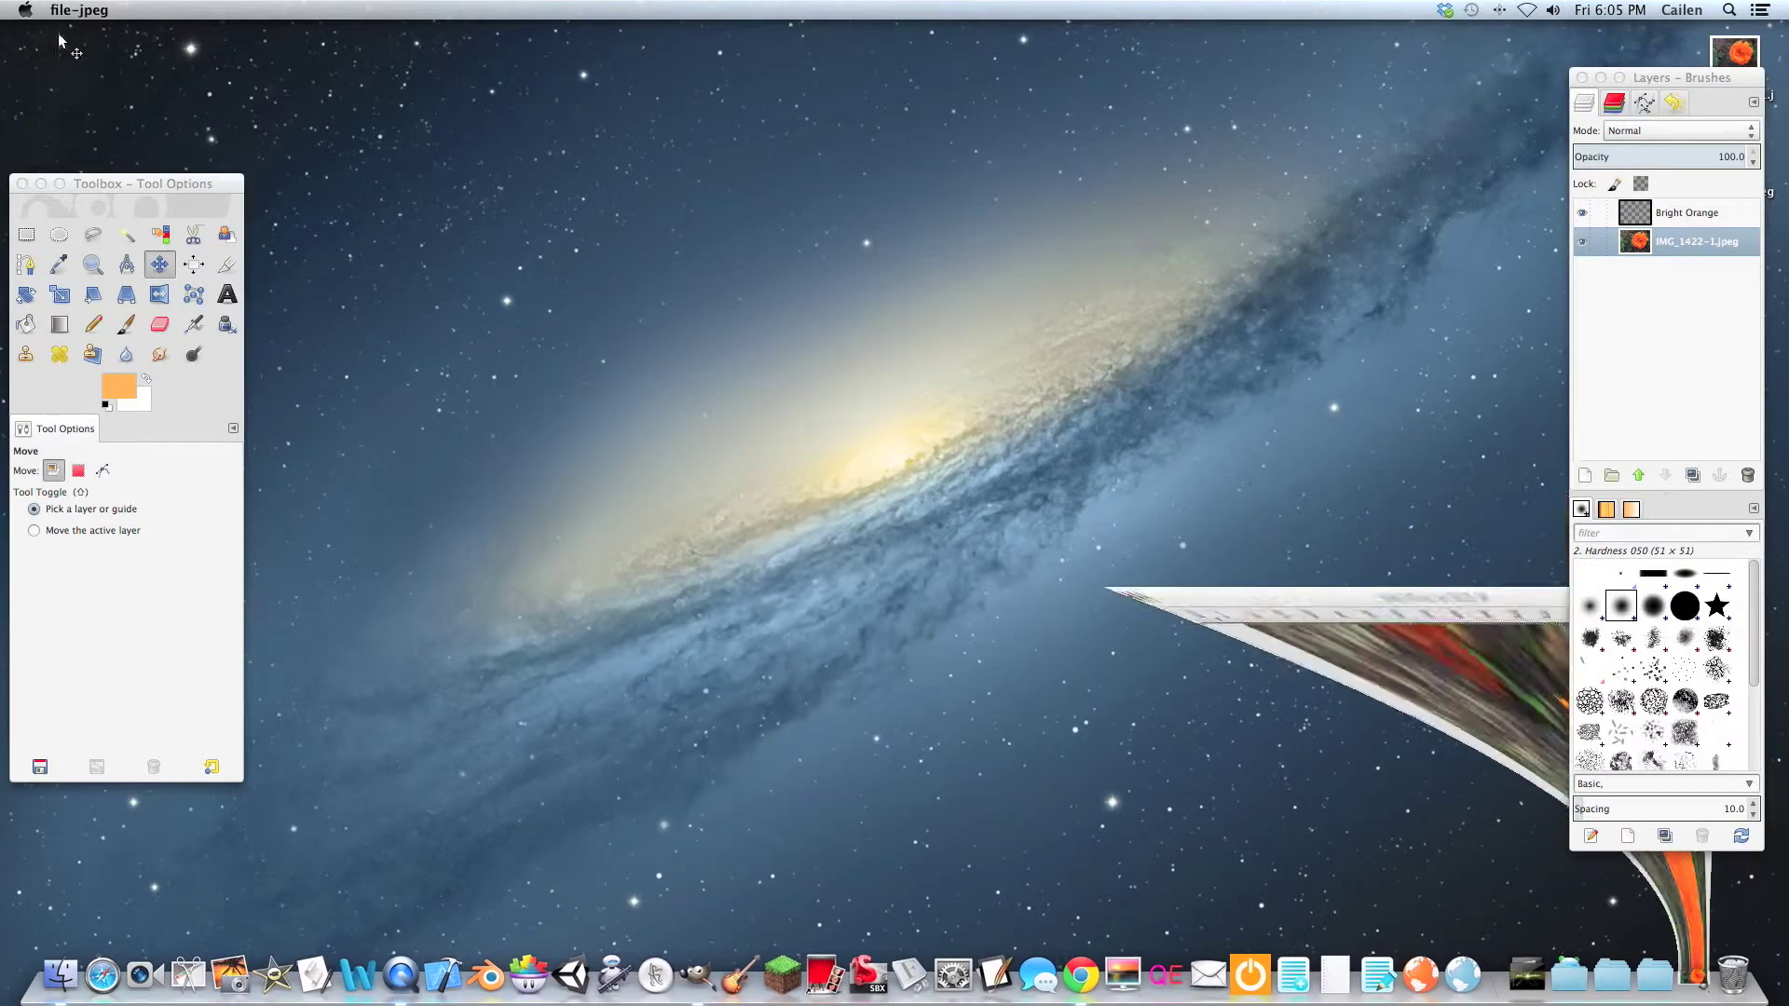
double_click(1735, 58)
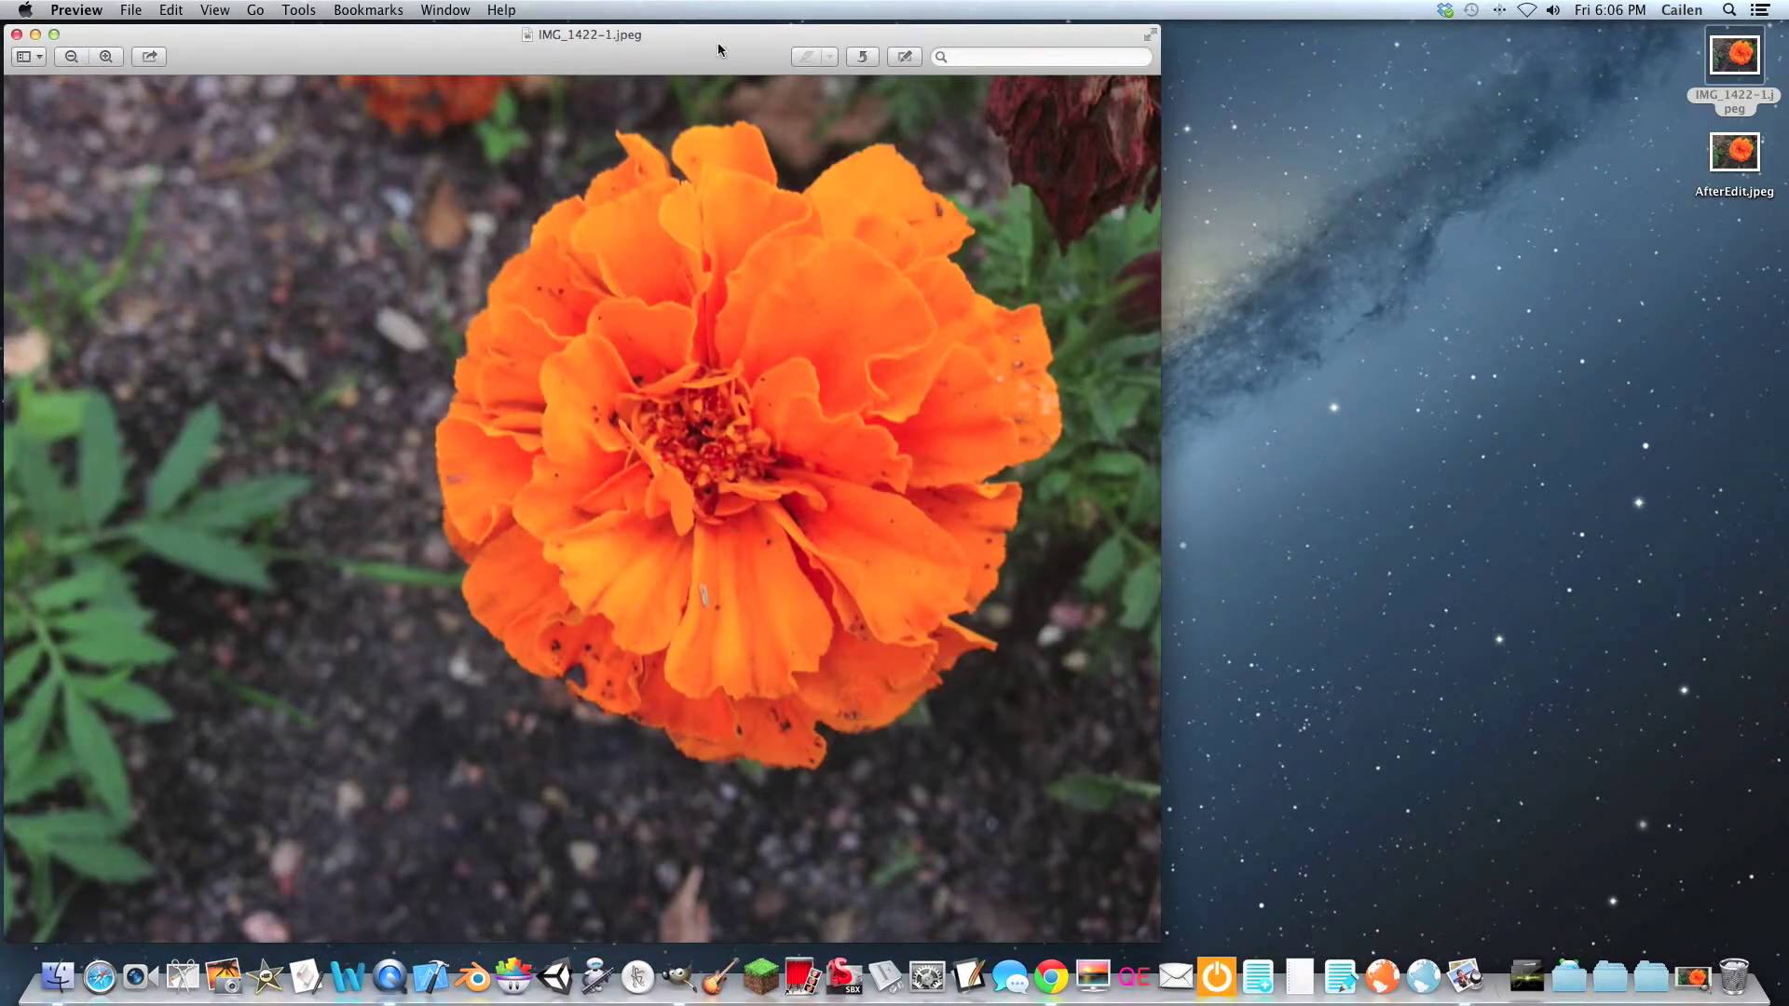
mouse_move(685, 54)
mouse_down()
mouse_move(1001, 84)
mouse_move(1057, 48)
mouse_up()
drag(990, 336, 1161, 562)
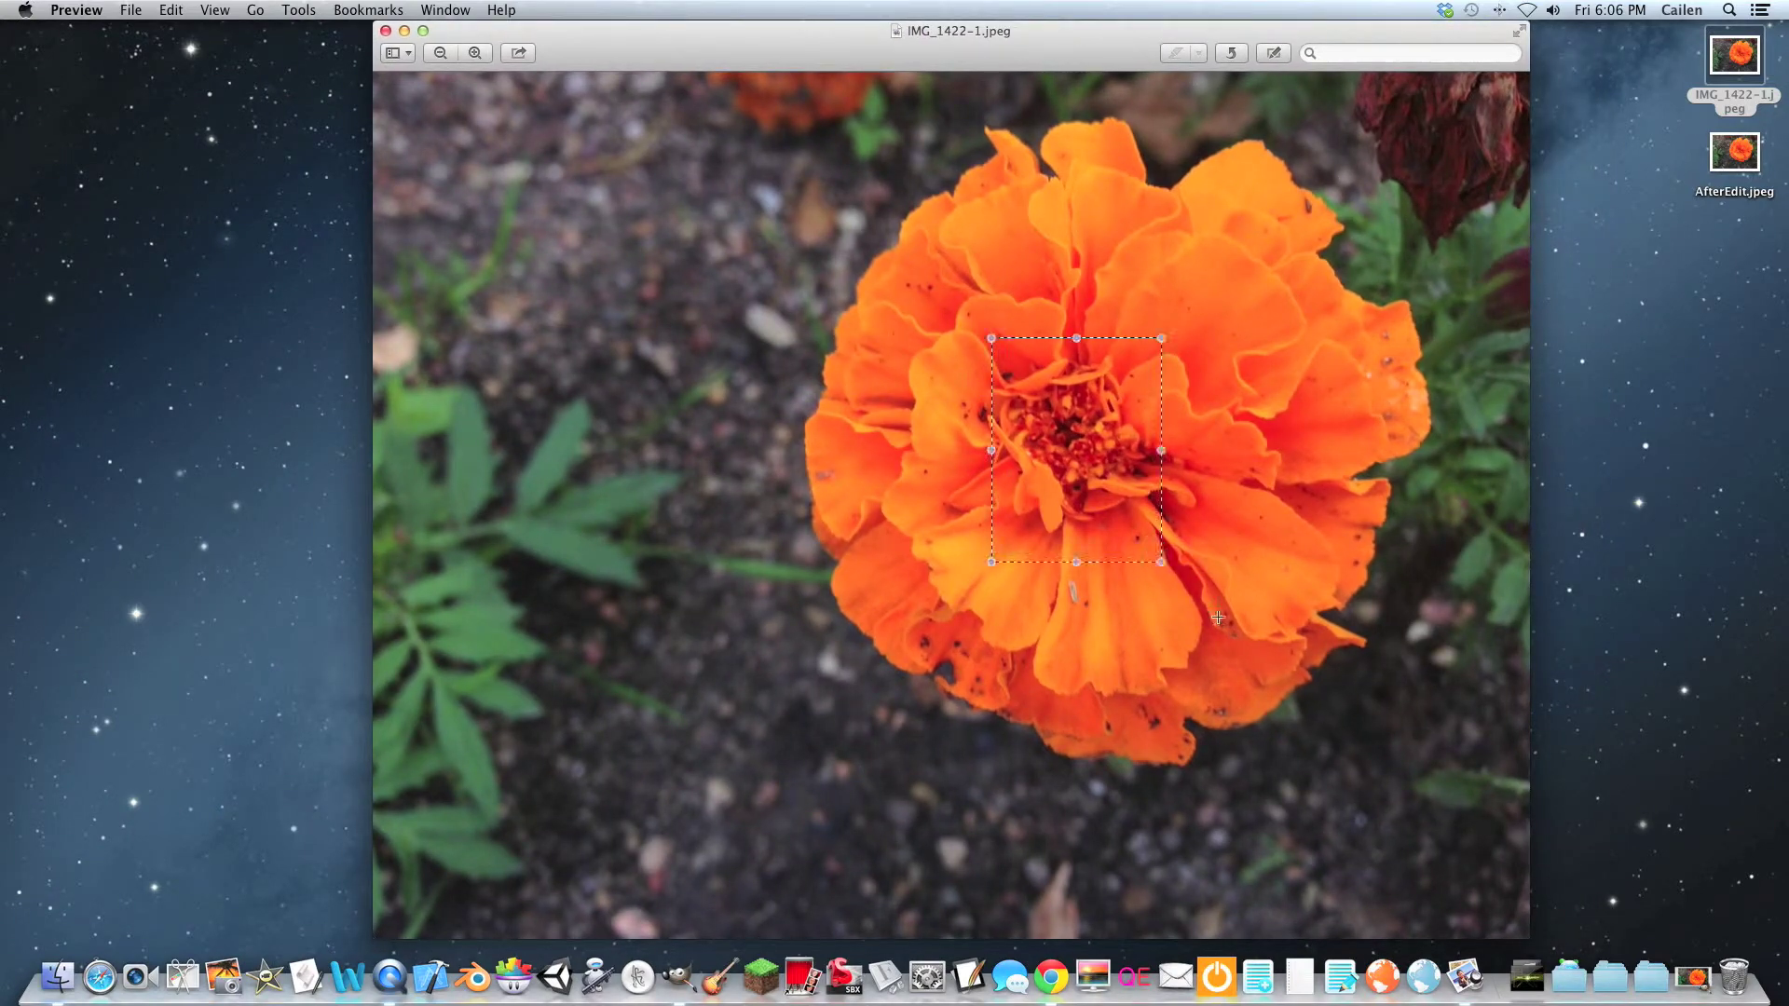
double_click(1745, 160)
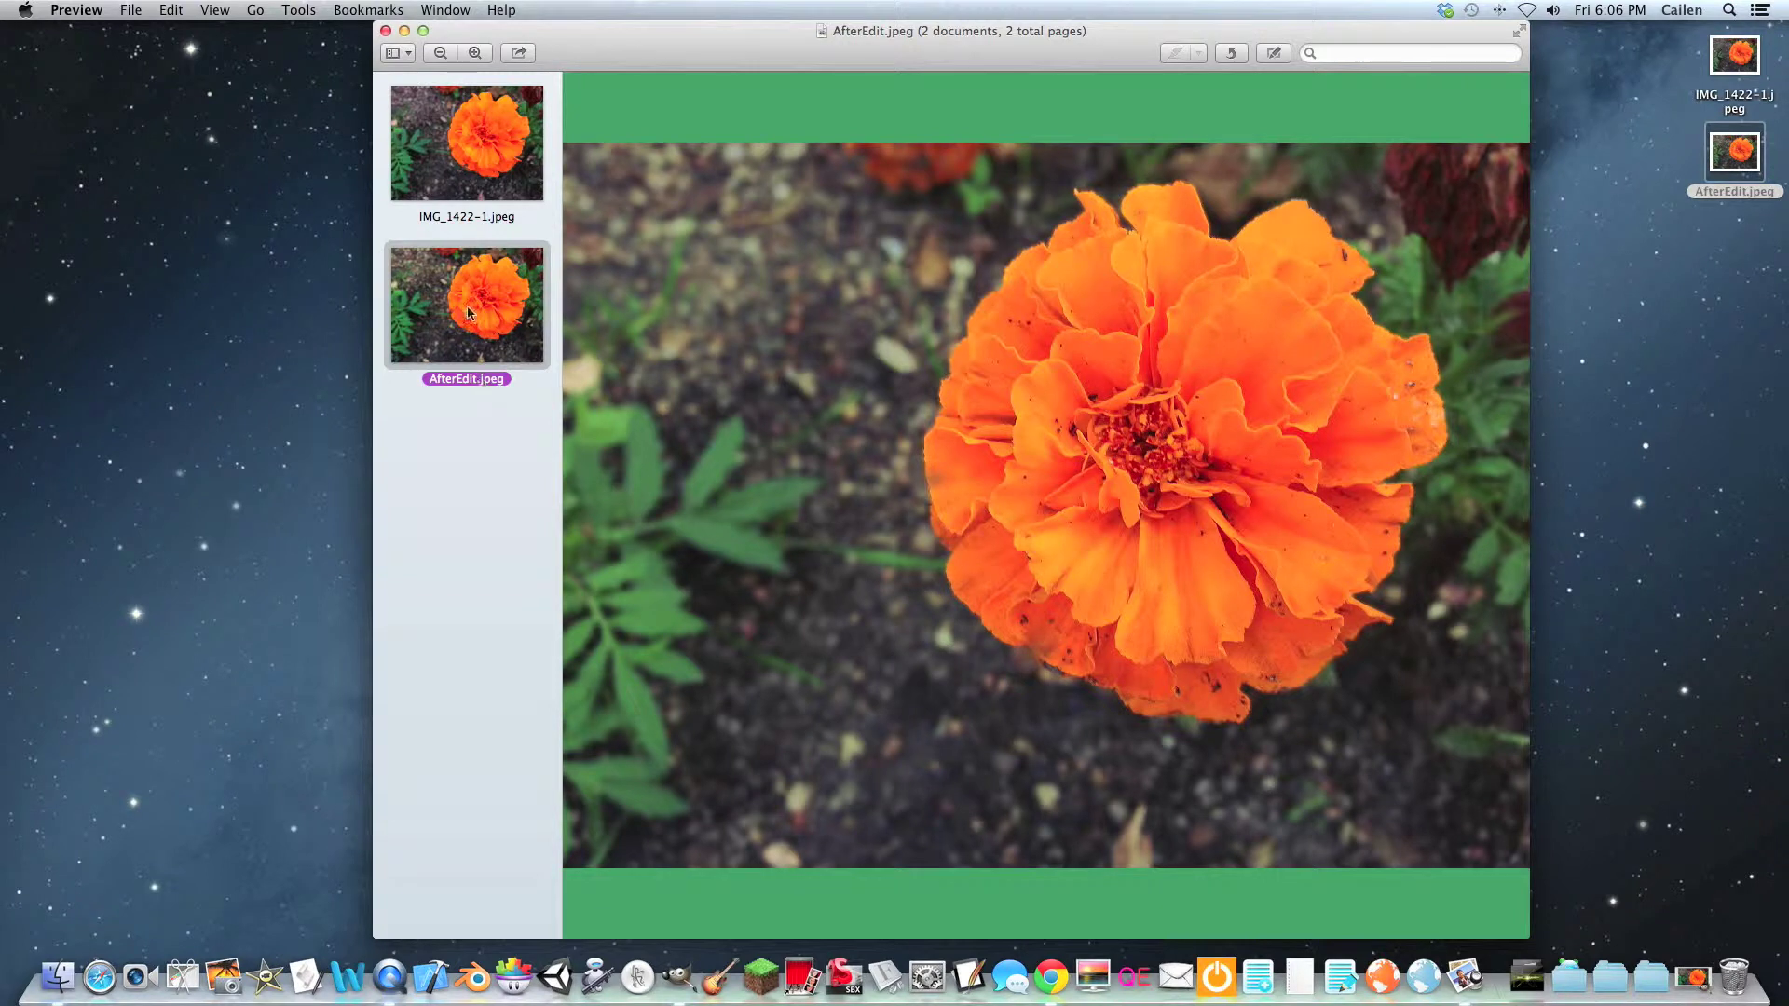
Flip repeatedly between the original and edited marigold photos using the sidebar thumbnails.
click(540, 169)
click(501, 254)
click(529, 112)
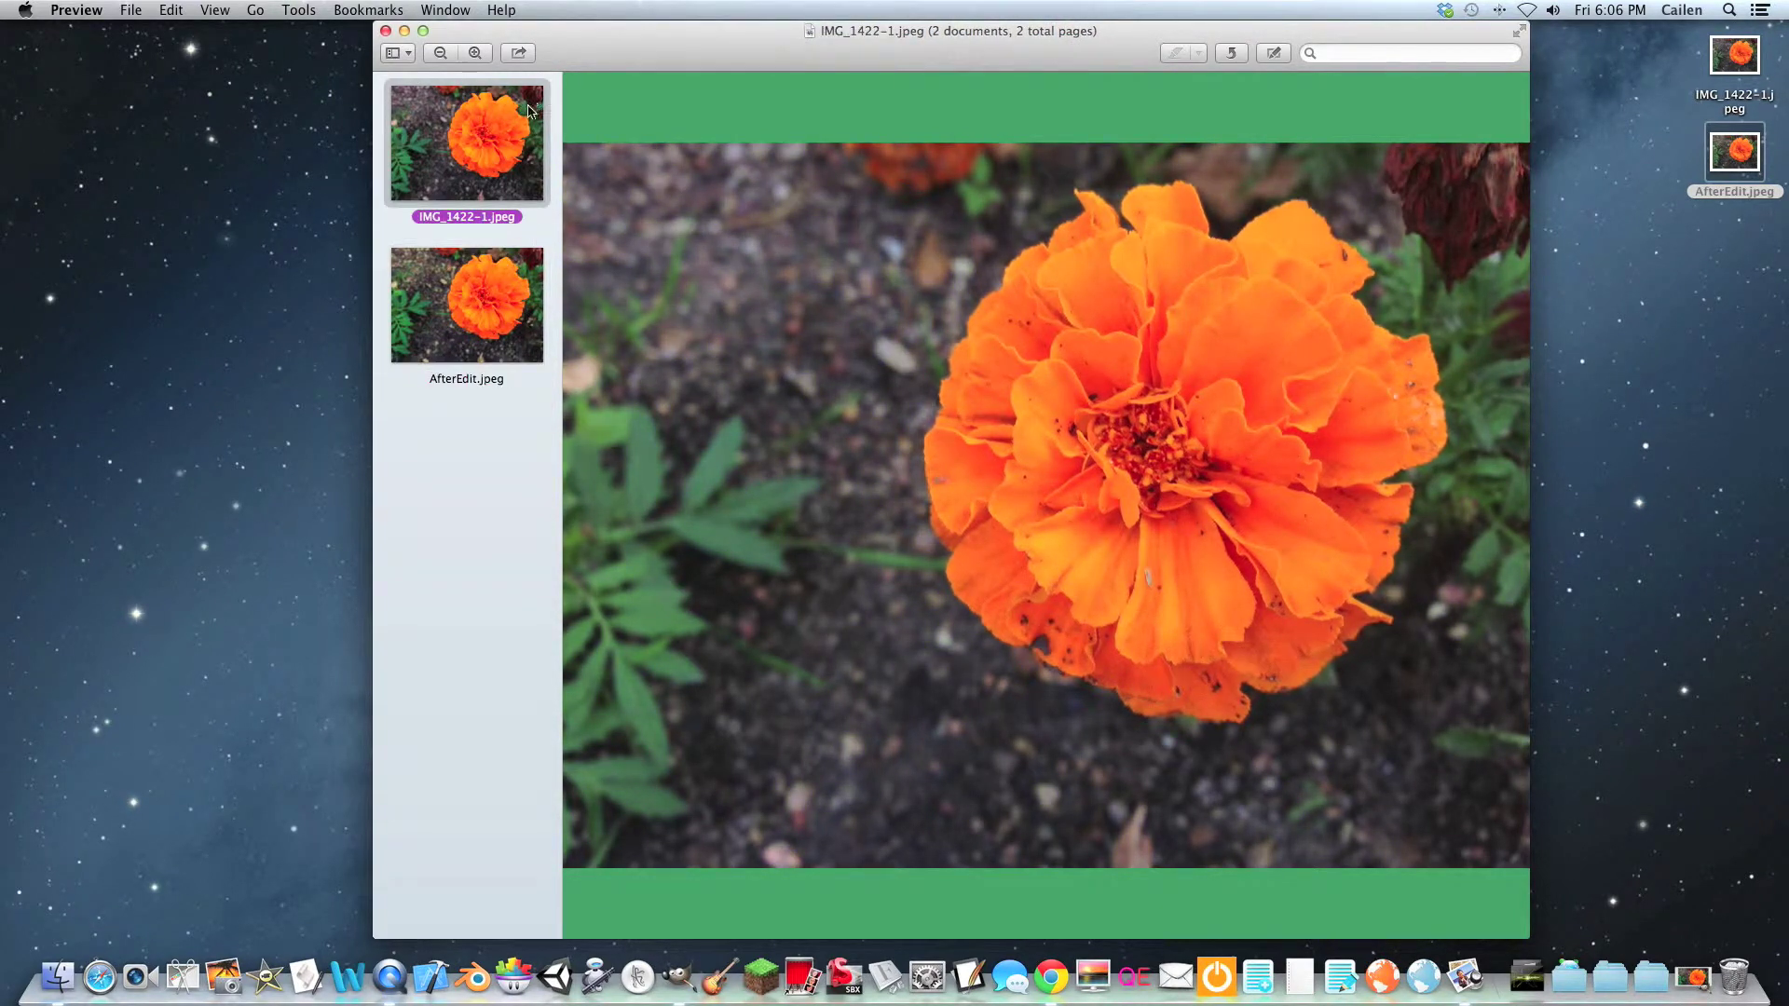
click(497, 295)
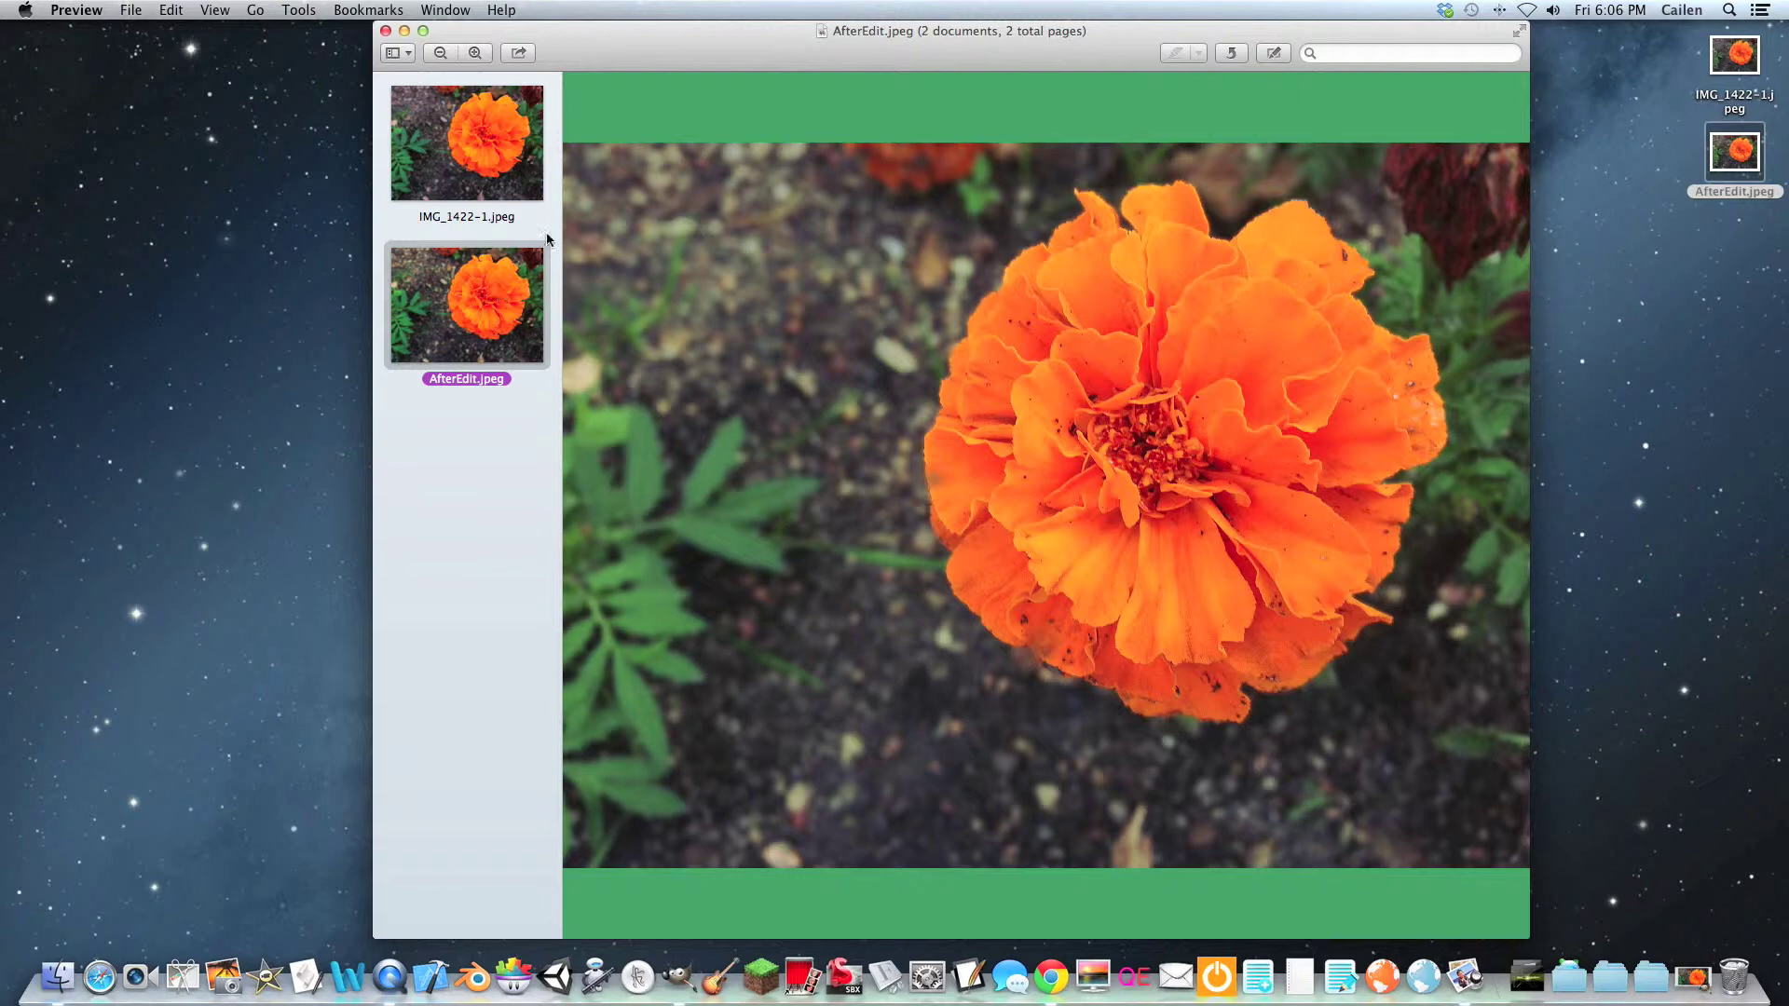
key(super+Tab)
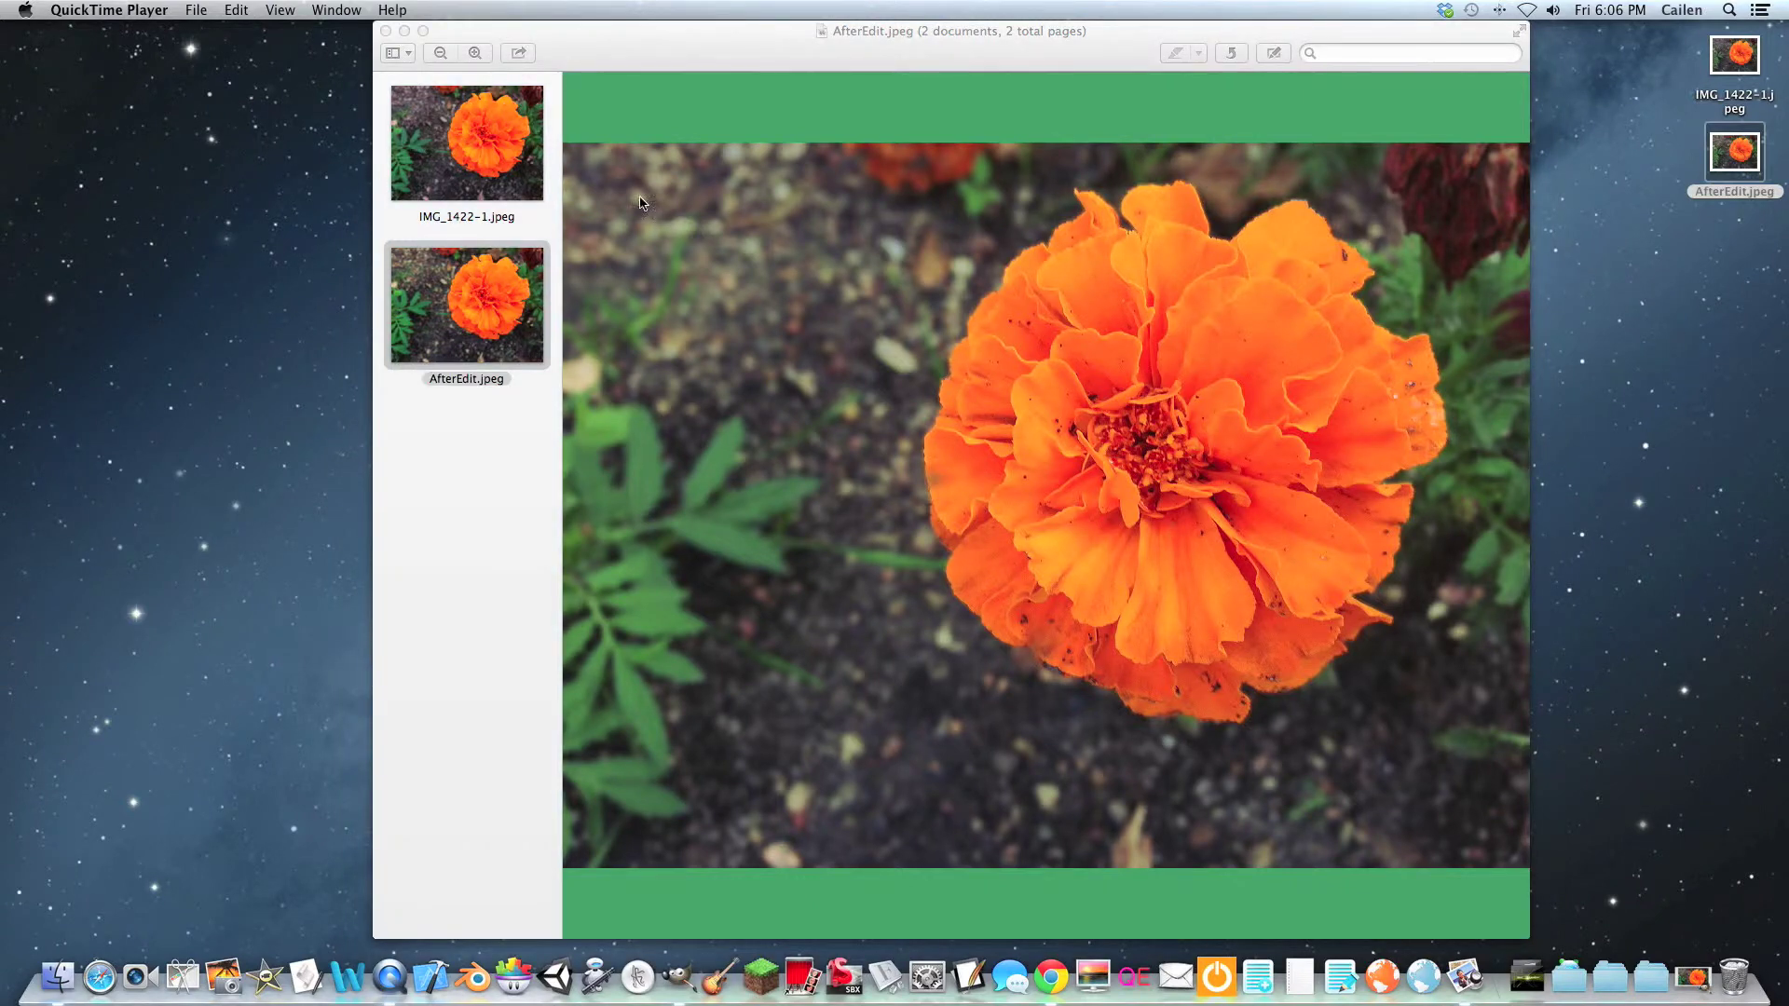
click(463, 131)
click(473, 258)
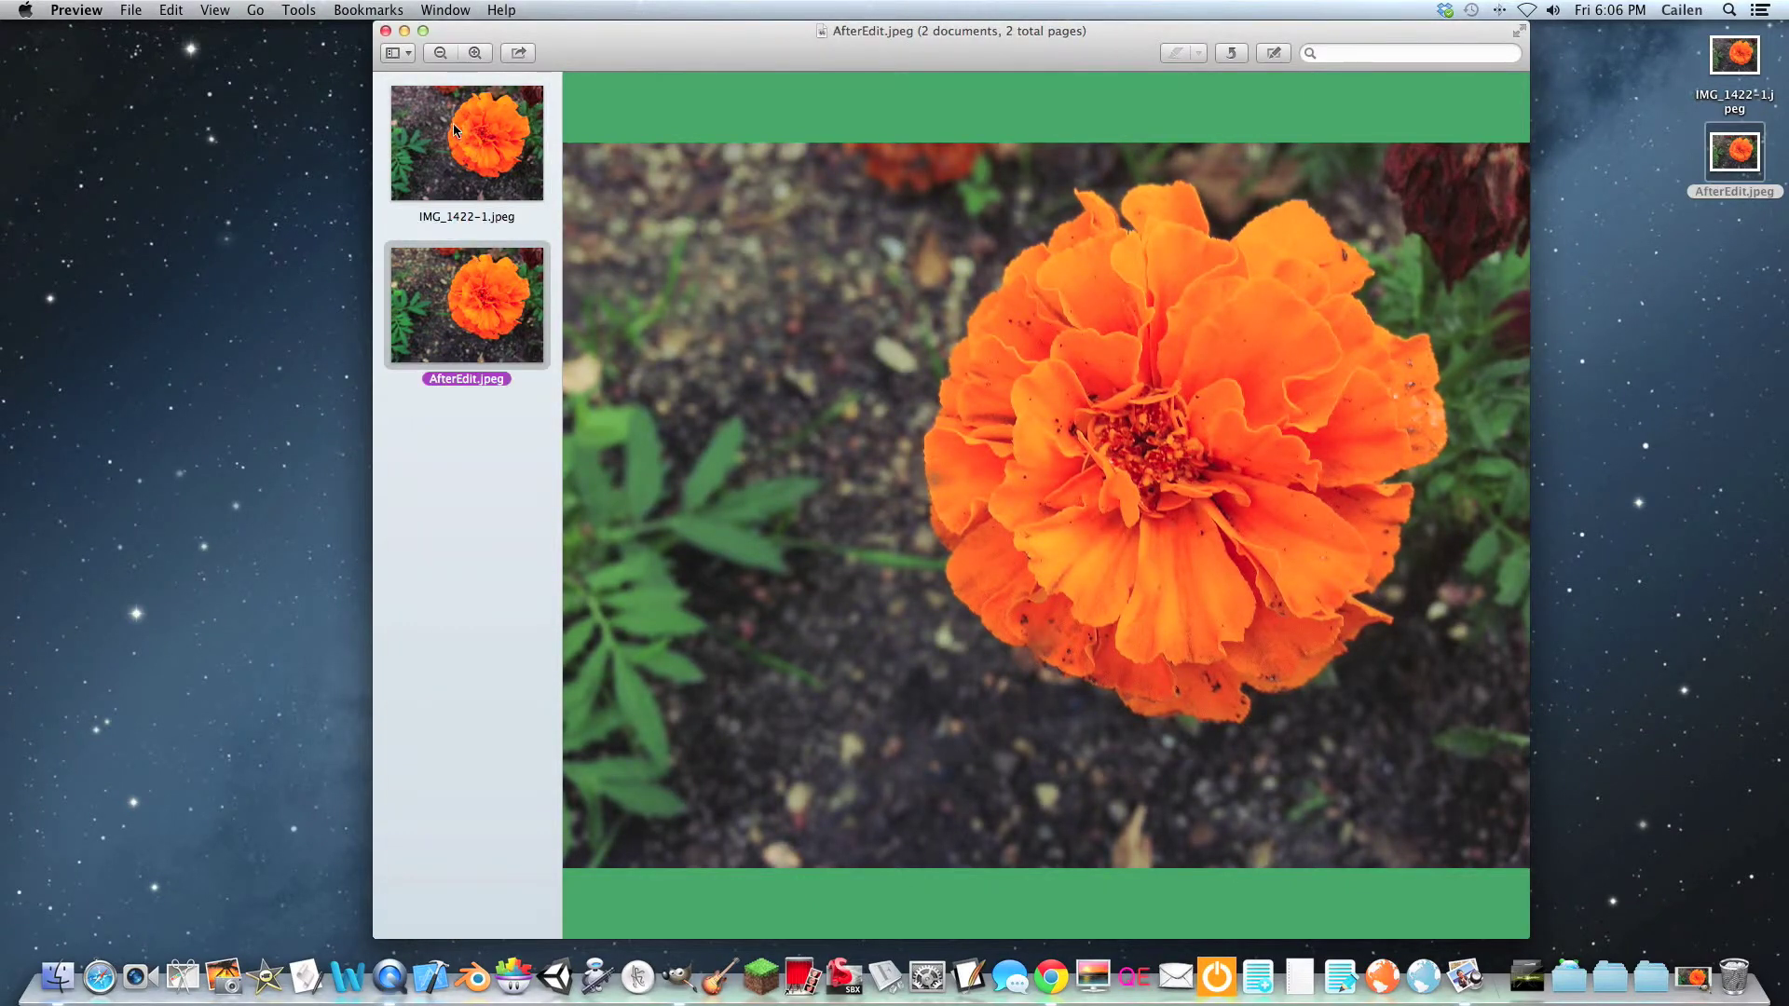
click(455, 126)
click(465, 269)
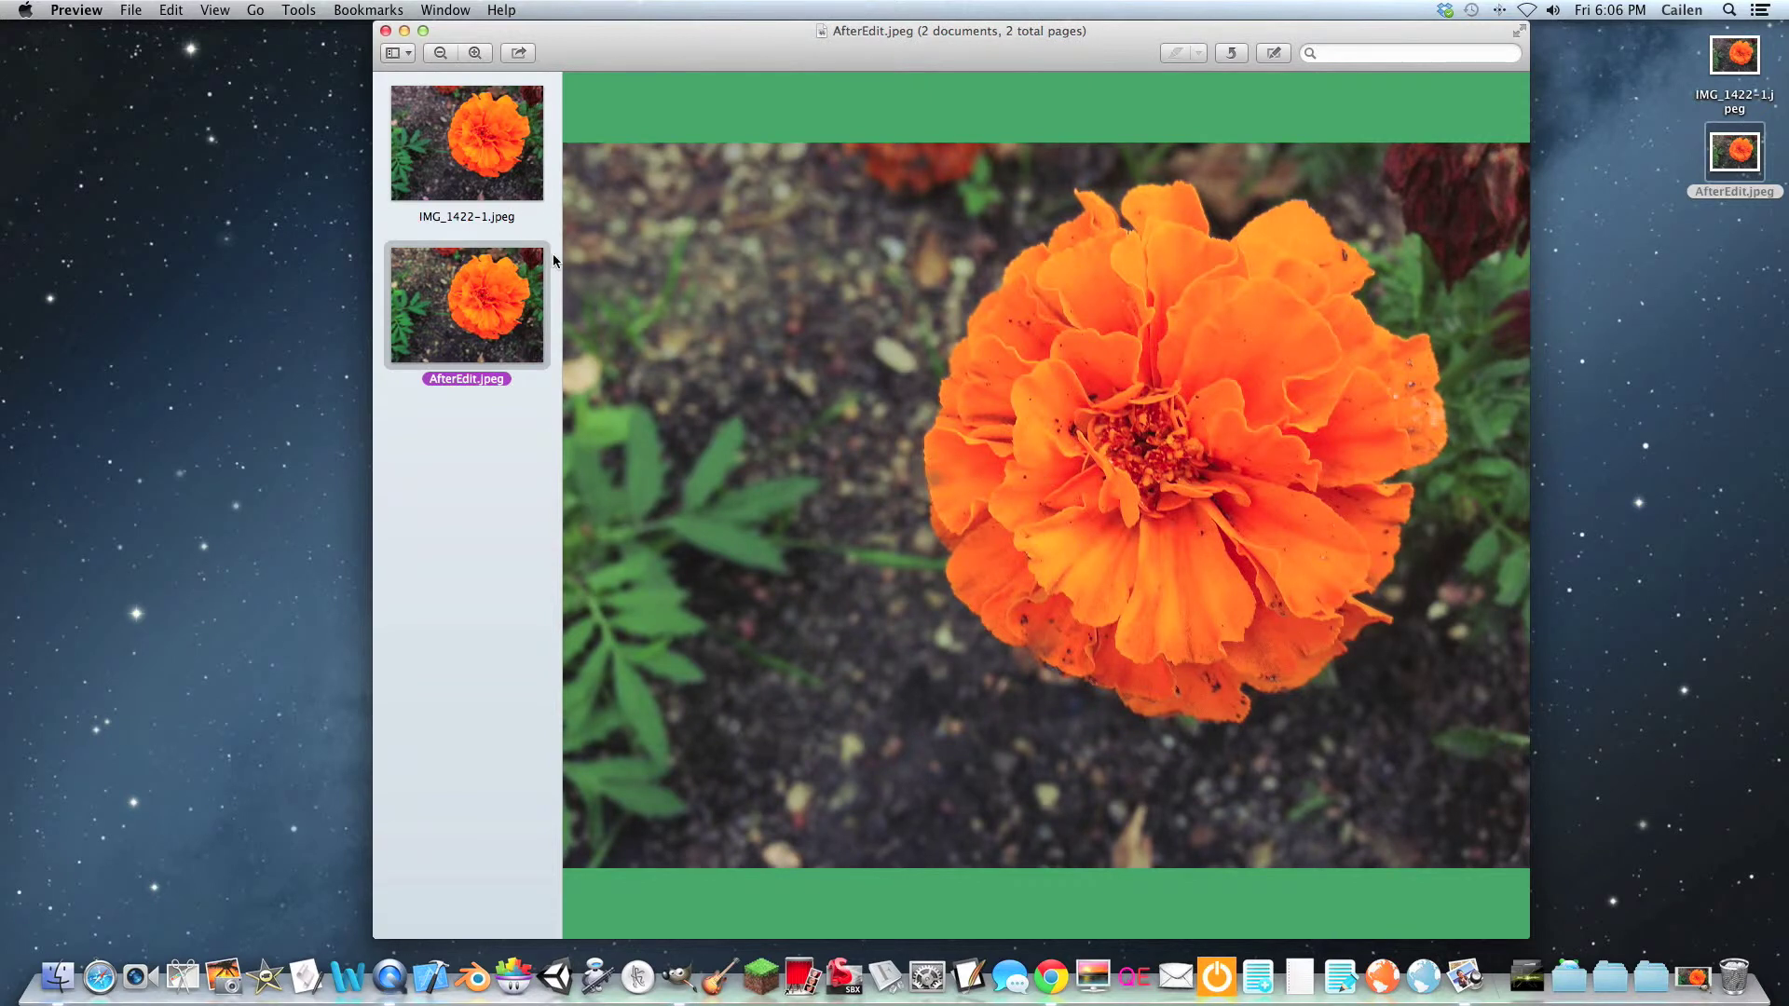